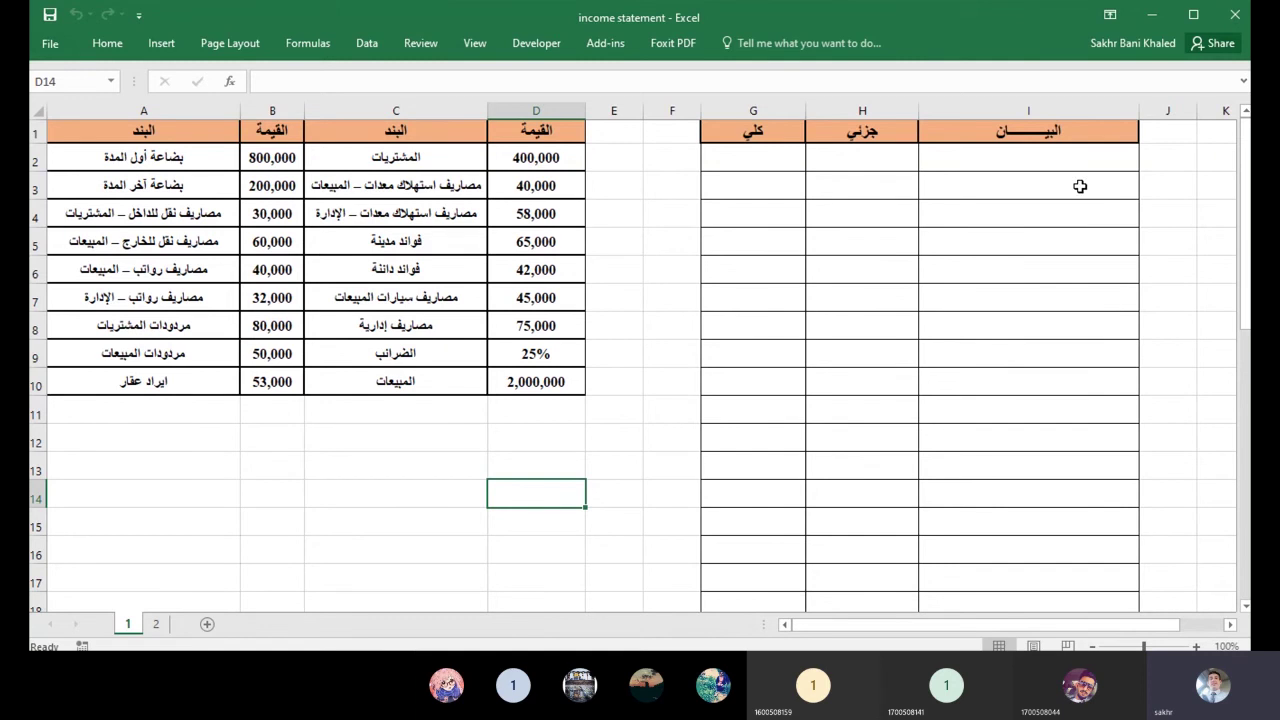
Enter the section heading "صافي المبيعات" in cell I2 of the statement table.
{"action": "left_click", "coordinate": [1076, 153]}
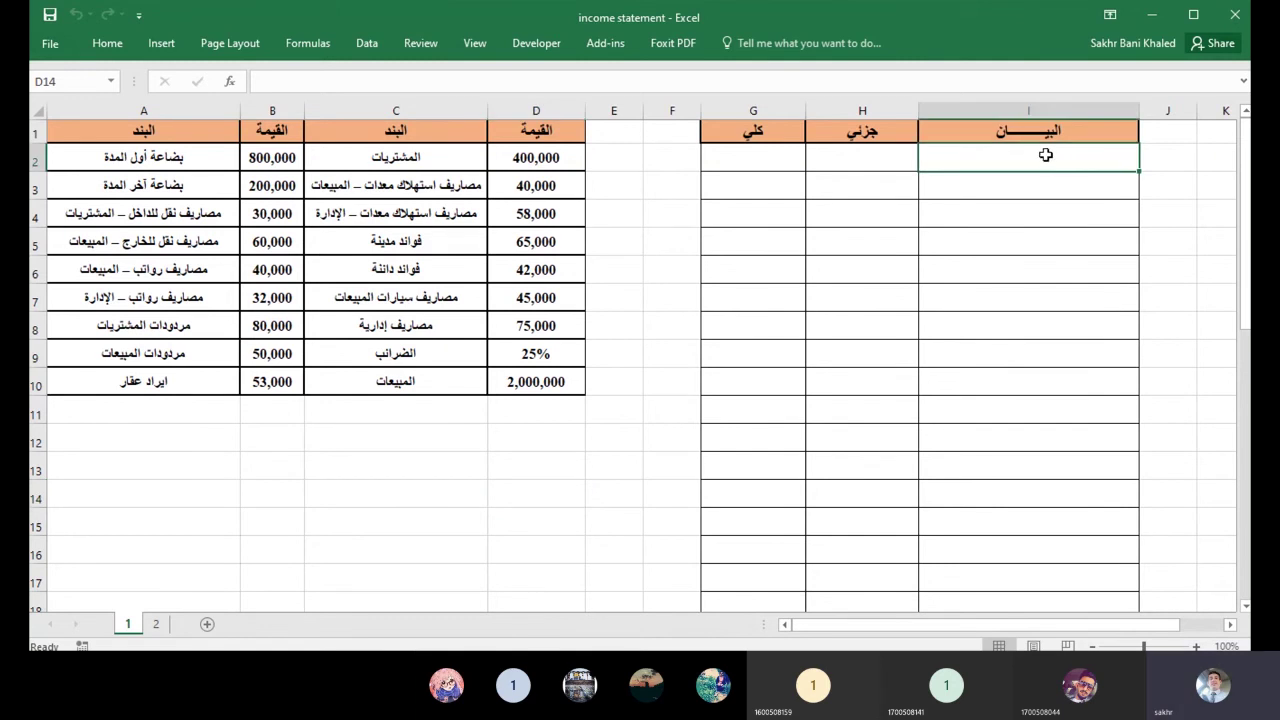
{"action": "type", "text": "whtd"}
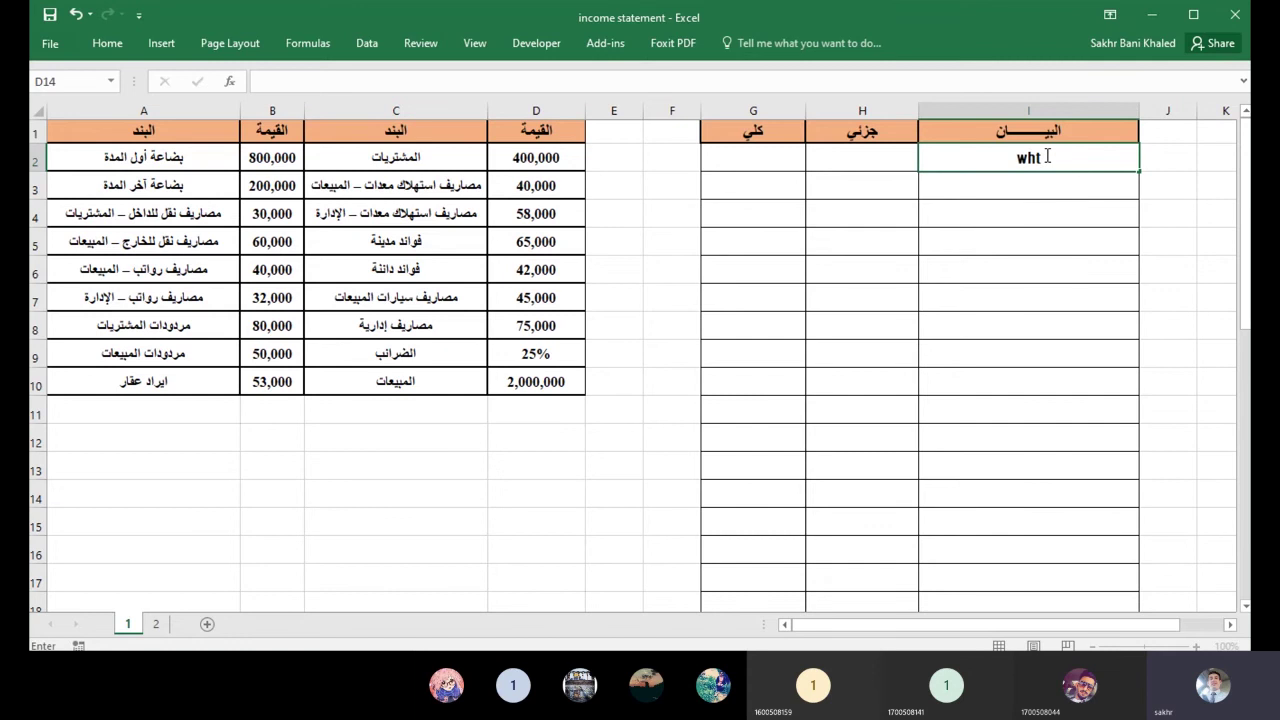
{"action": "key", "text": "BackSpace"}
{"action": "key", "text": "BackSpace"}
{"action": "key", "text": "BackSpace"}
{"action": "key", "text": "BackSpace"}
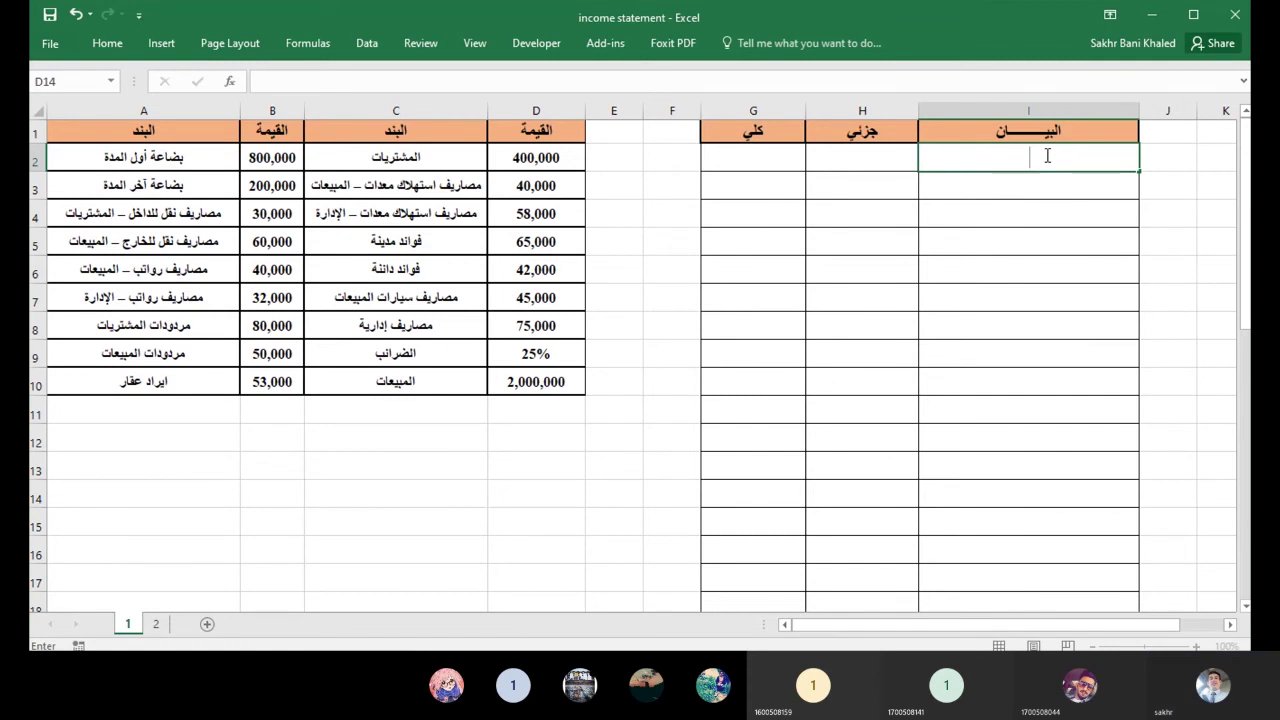
{"action": "type", "text": "صافي أ"}
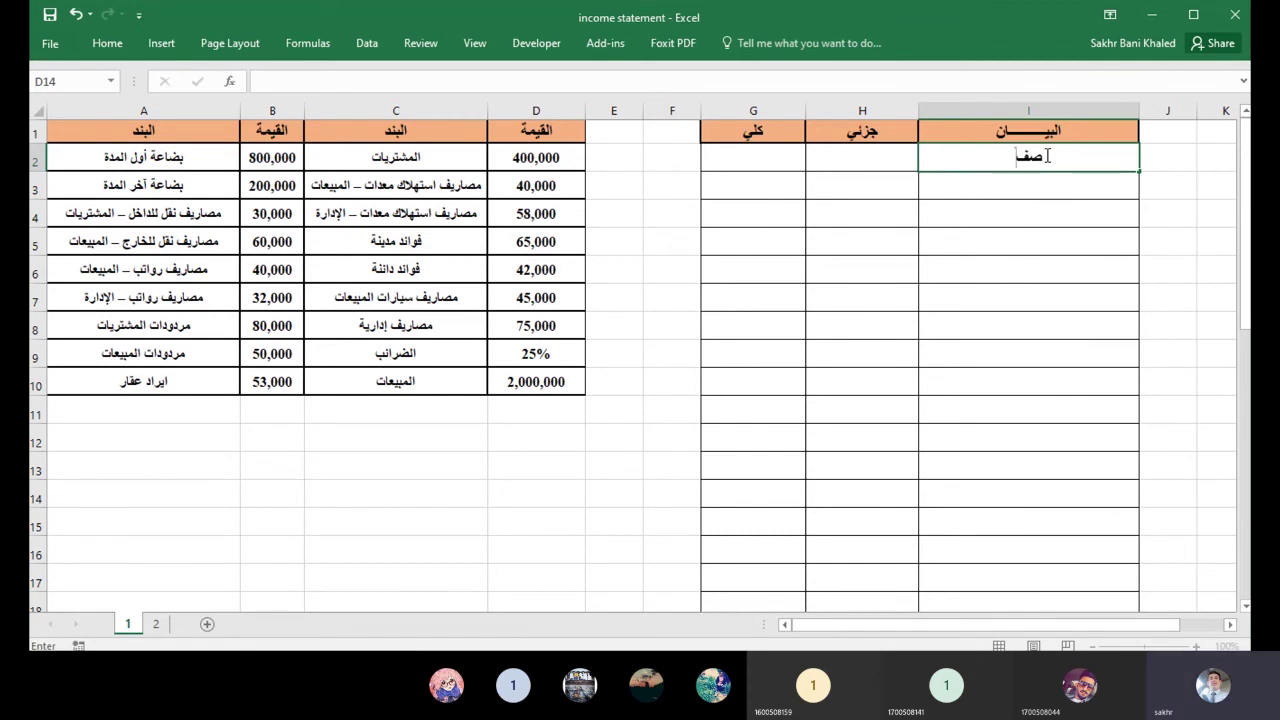
{"action": "key", "text": "BackSpace"}
{"action": "key", "text": "BackSpace"}
{"action": "key", "text": "BackSpace"}
{"action": "key", "text": "BackSpace"}
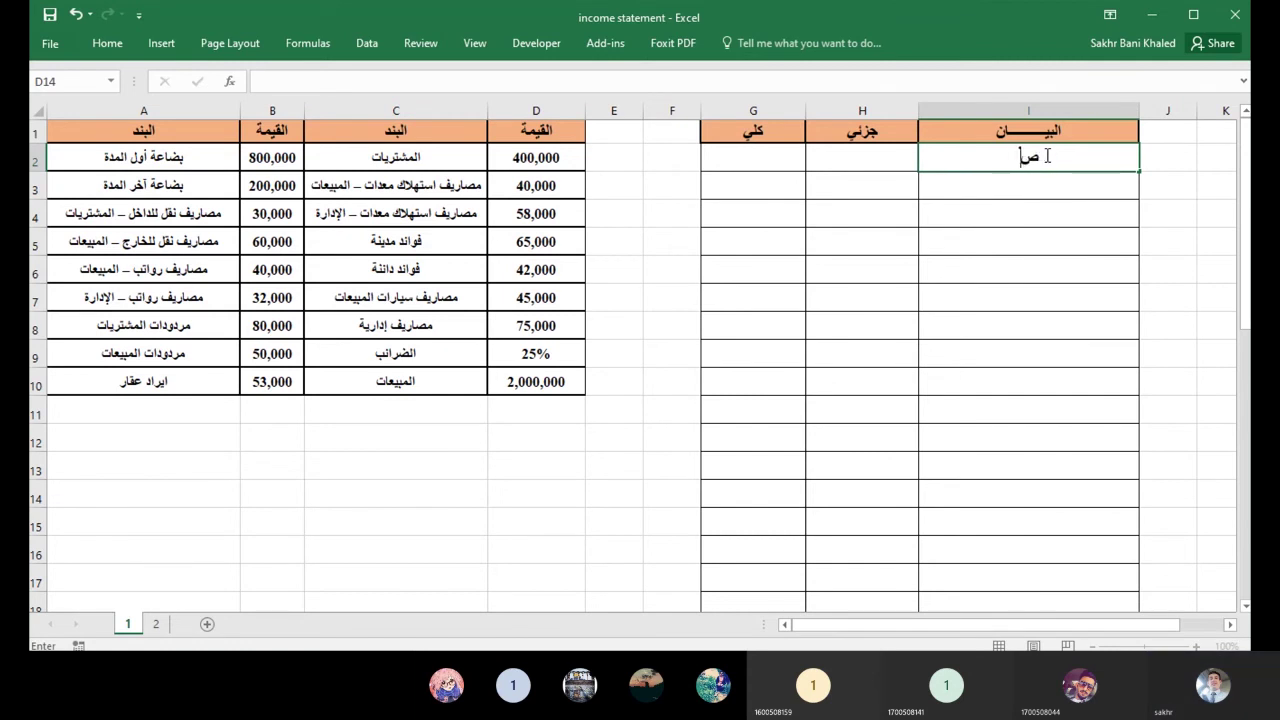
{"action": "type", "text": "افي المبيعات"}
{"action": "key", "text": "Left"}
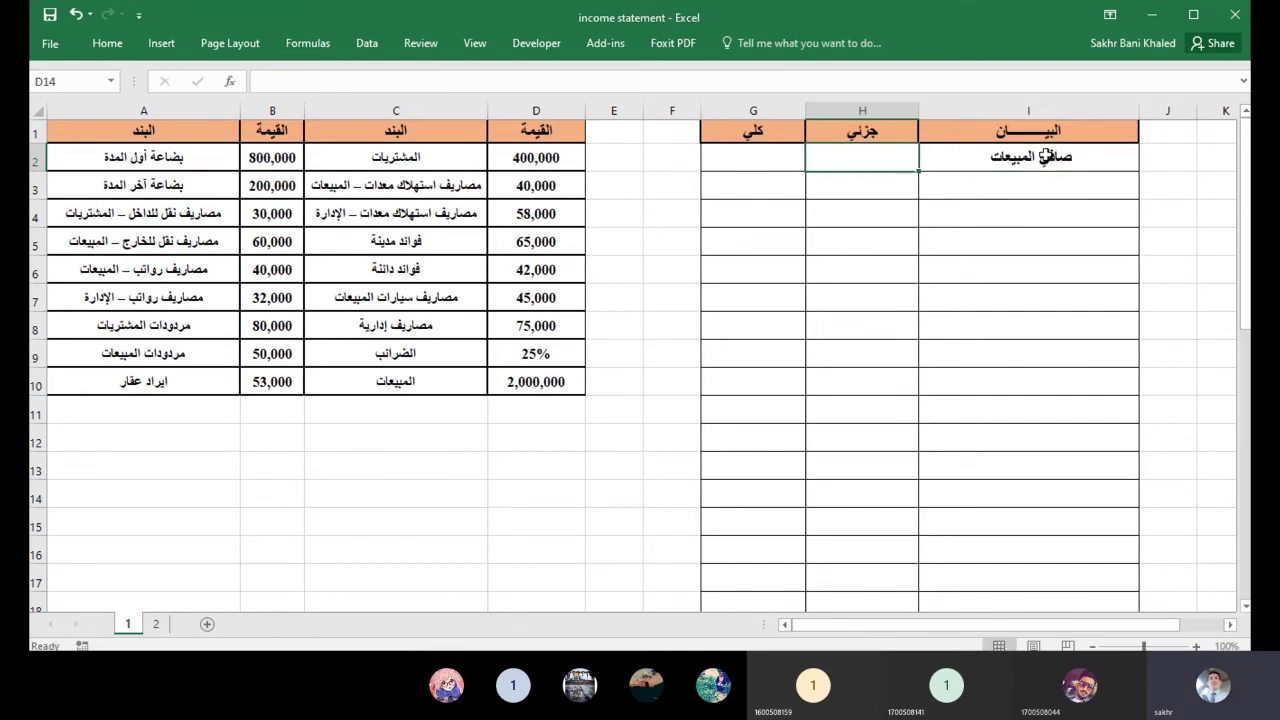
Fill row 3 with the sales item by linking its label in I3 to C10 and its partial amount in H3 to D10.
{"action": "key", "text": "Right"}
{"action": "key", "text": "Down"}
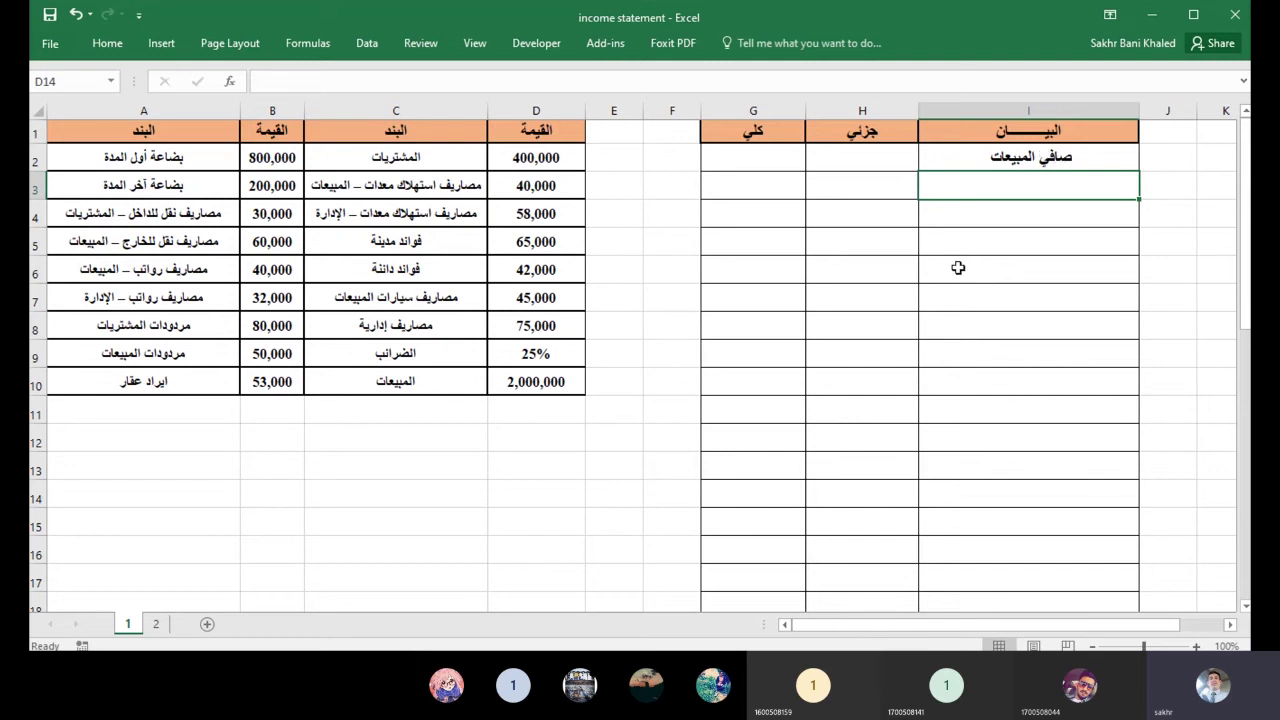
{"action": "type", "text": "="}
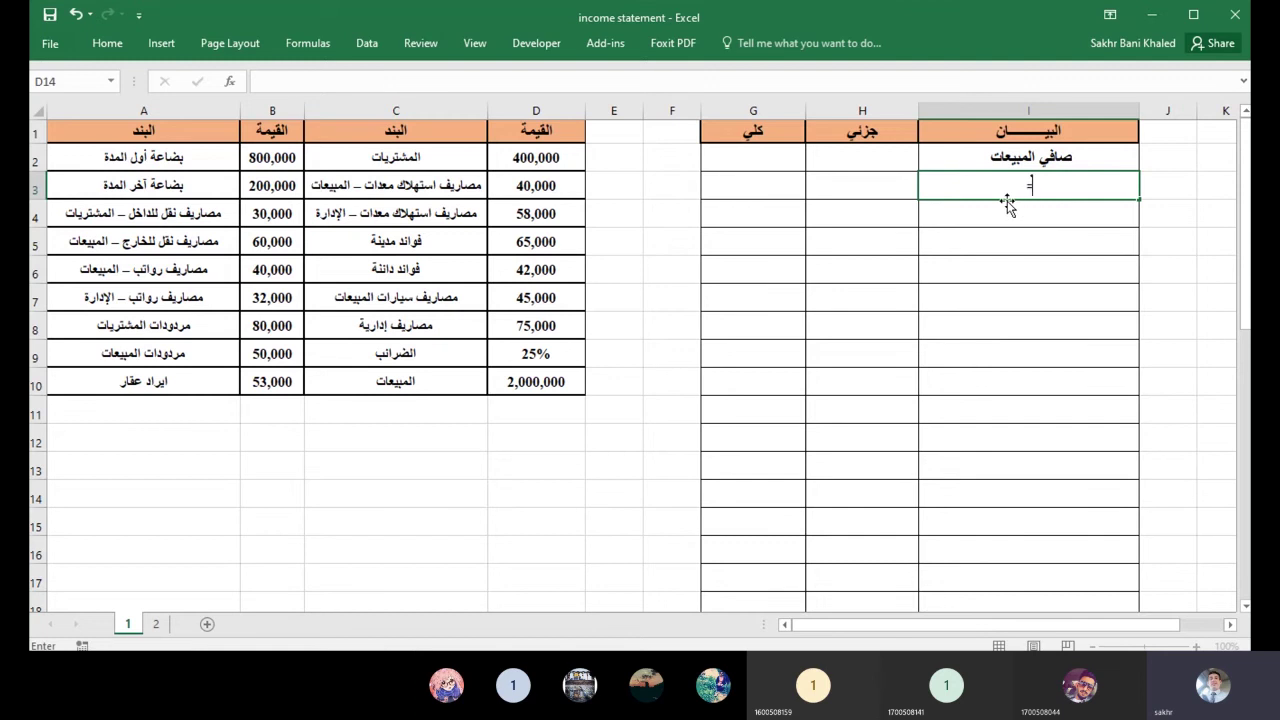
{"action": "left_click", "coordinate": [407, 377]}
{"action": "key", "text": "Return"}
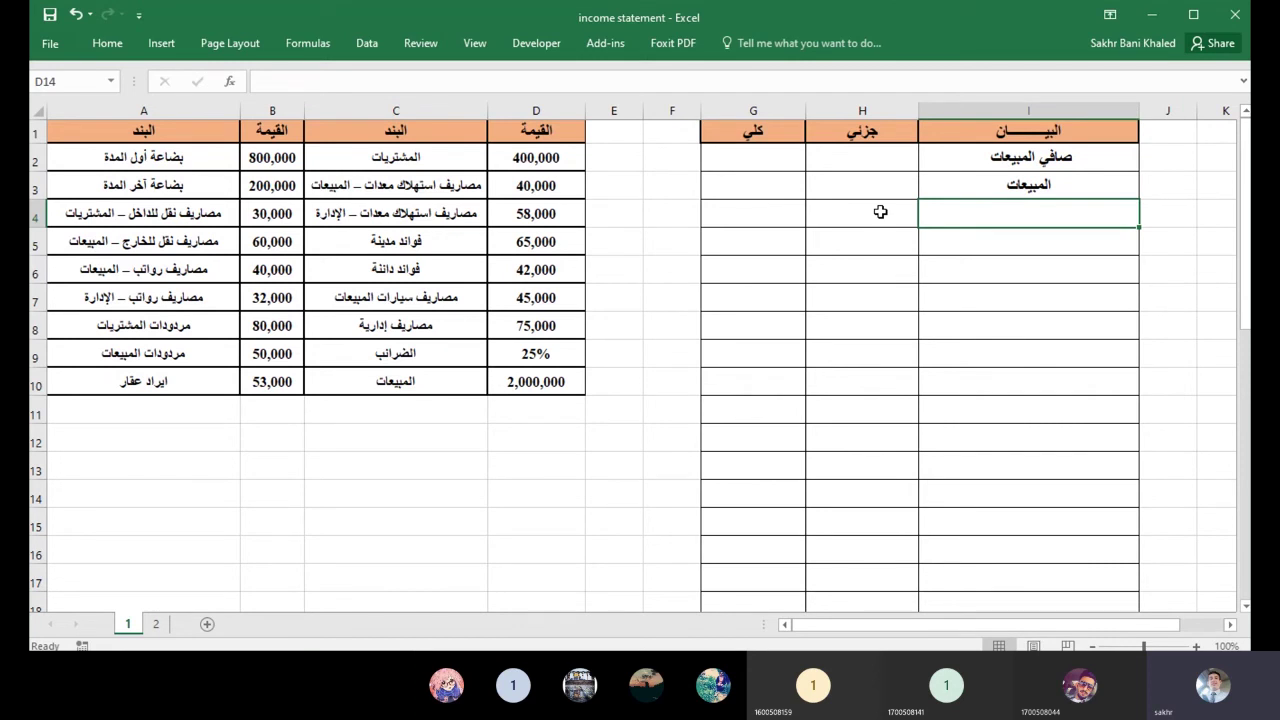
{"action": "left_click", "coordinate": [857, 192]}
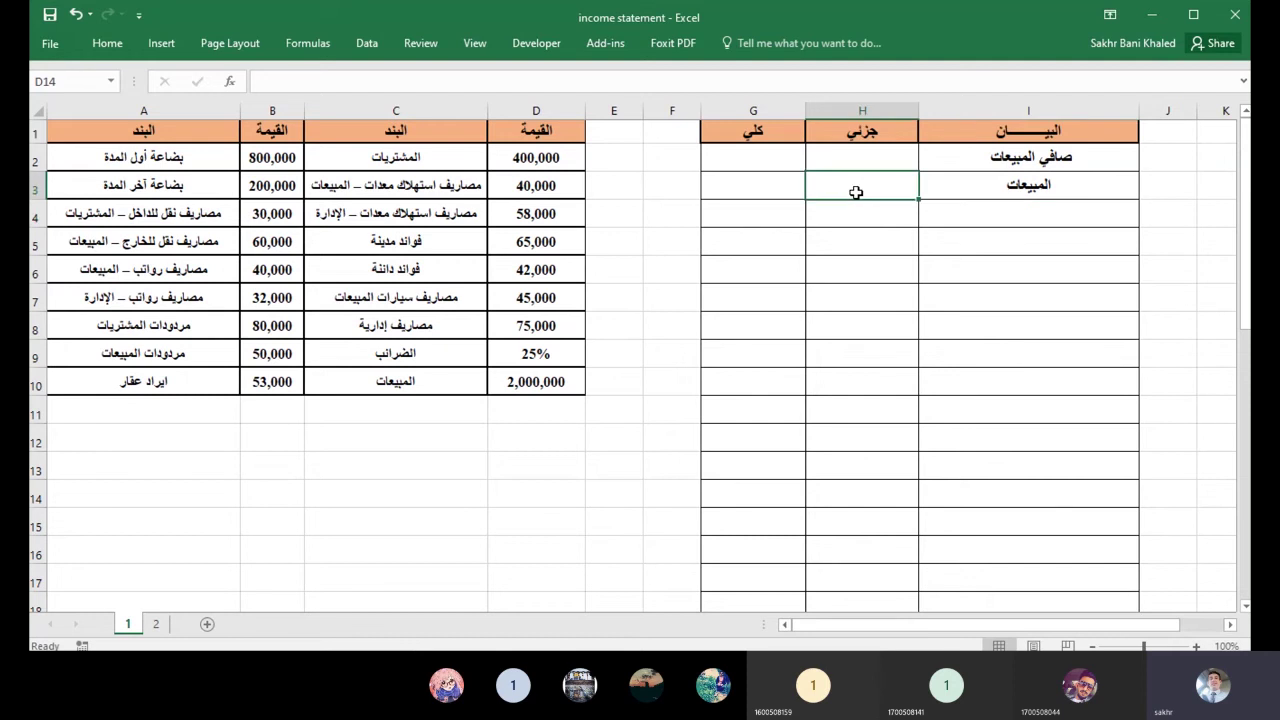
{"action": "type", "text": "="}
{"action": "left_click", "coordinate": [520, 380]}
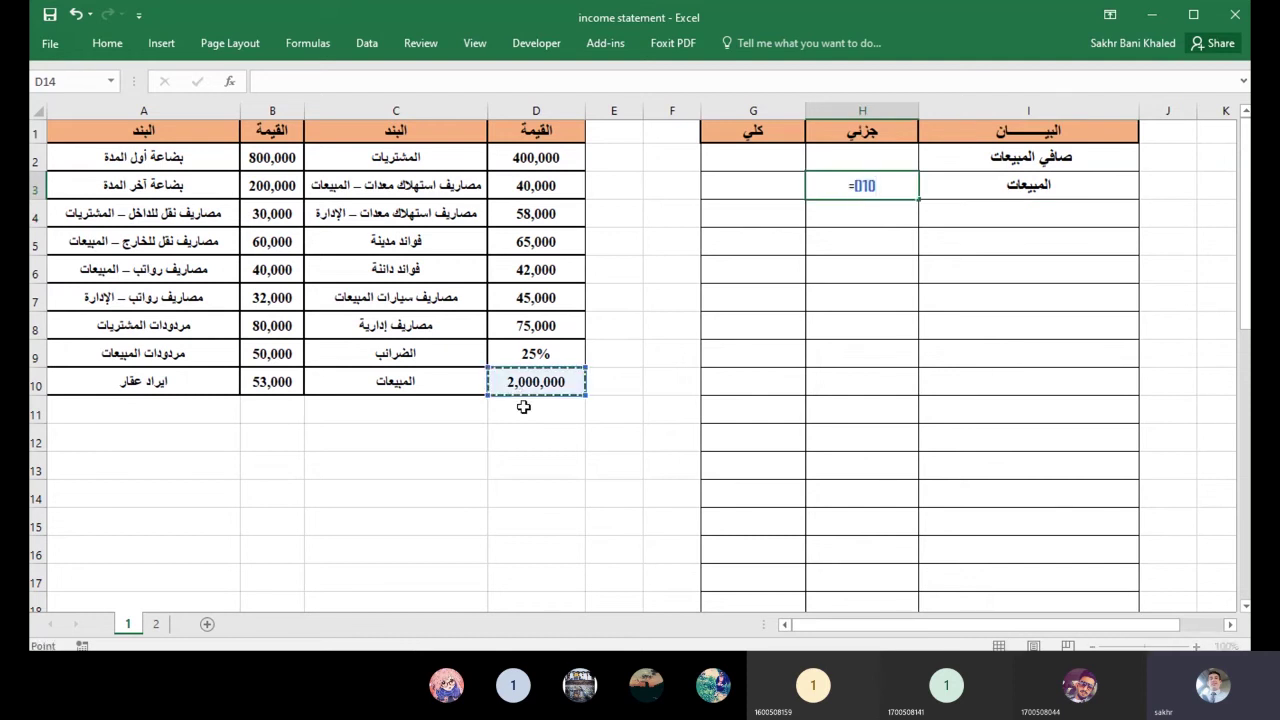
{"action": "key", "text": "Return"}
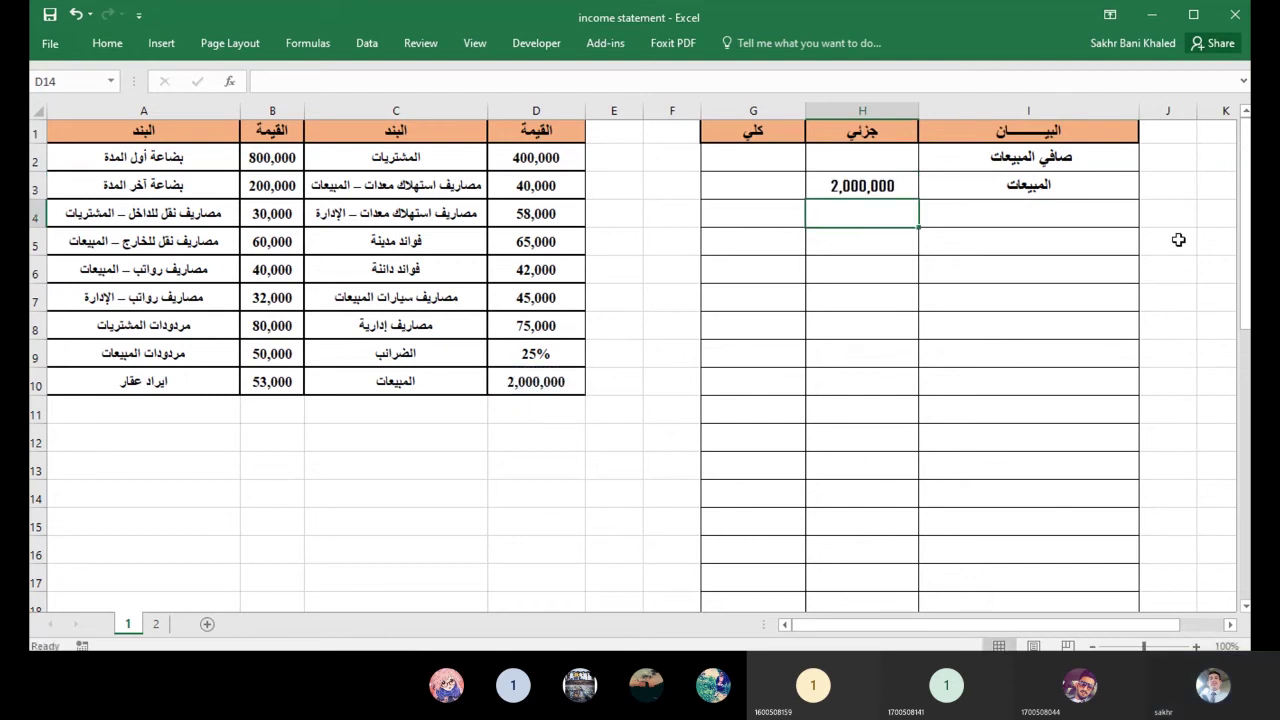
Fill row 4 with the sales returns by linking the label in I4 to A9 and the partial amount in H4 to B9.
{"action": "left_click", "coordinate": [1066, 208]}
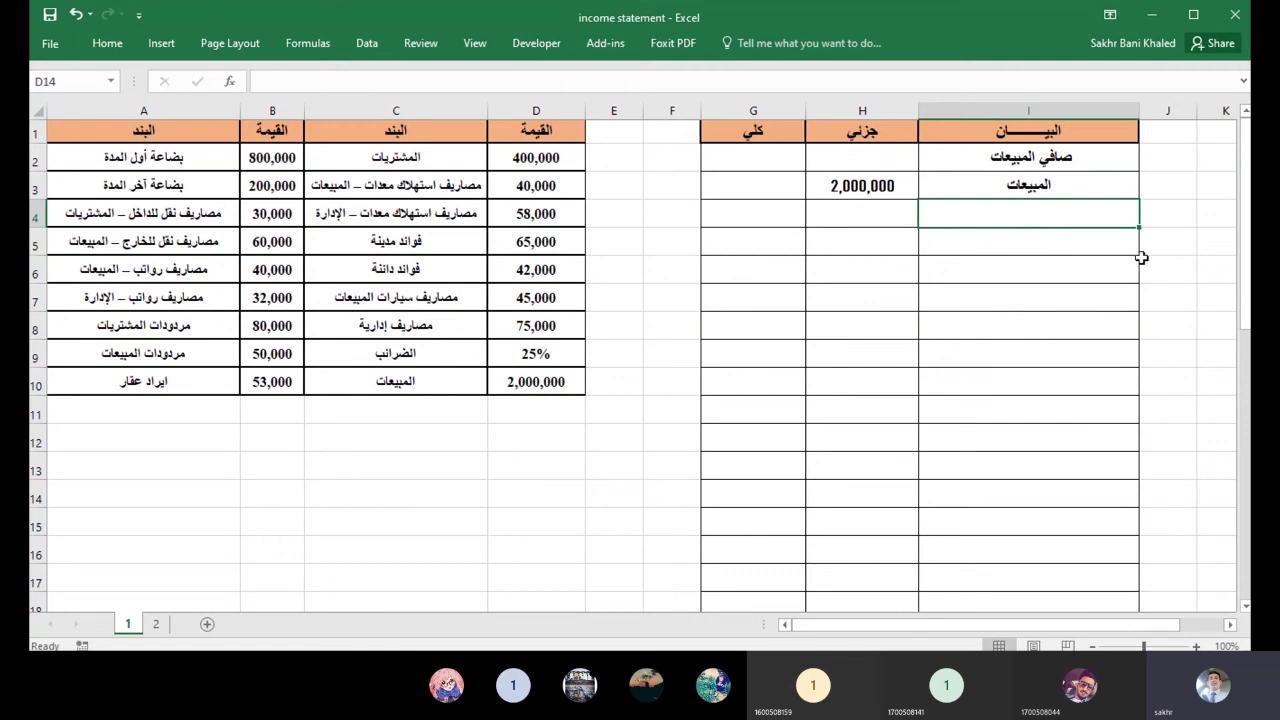
{"action": "type", "text": "="}
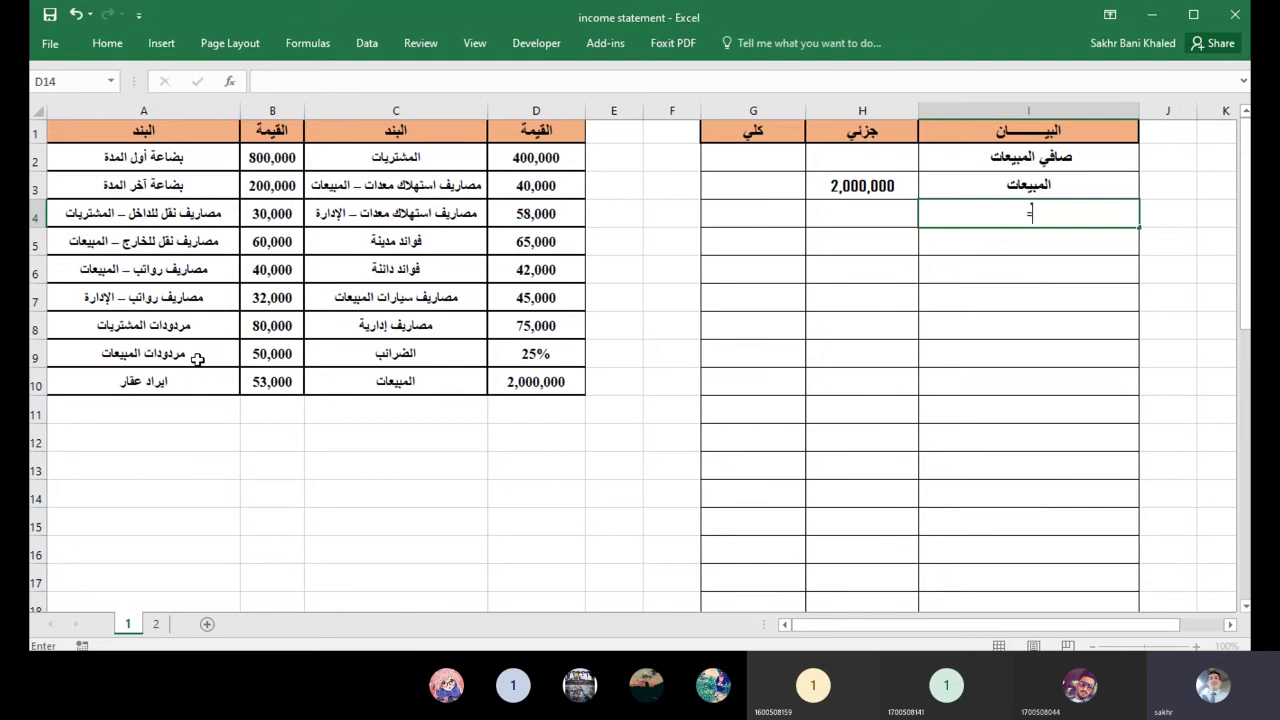
{"action": "left_click", "coordinate": [198, 359]}
{"action": "key", "text": "Return"}
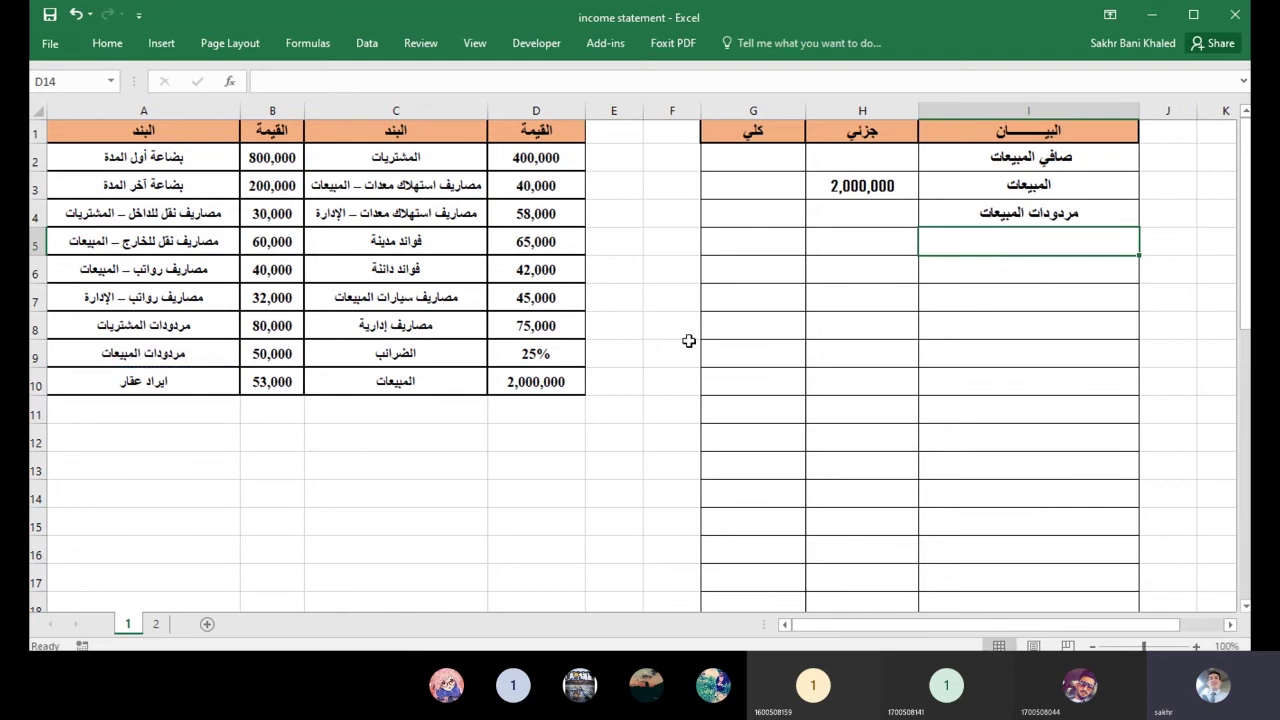
{"action": "left_click", "coordinate": [858, 208]}
{"action": "type", "text": "="}
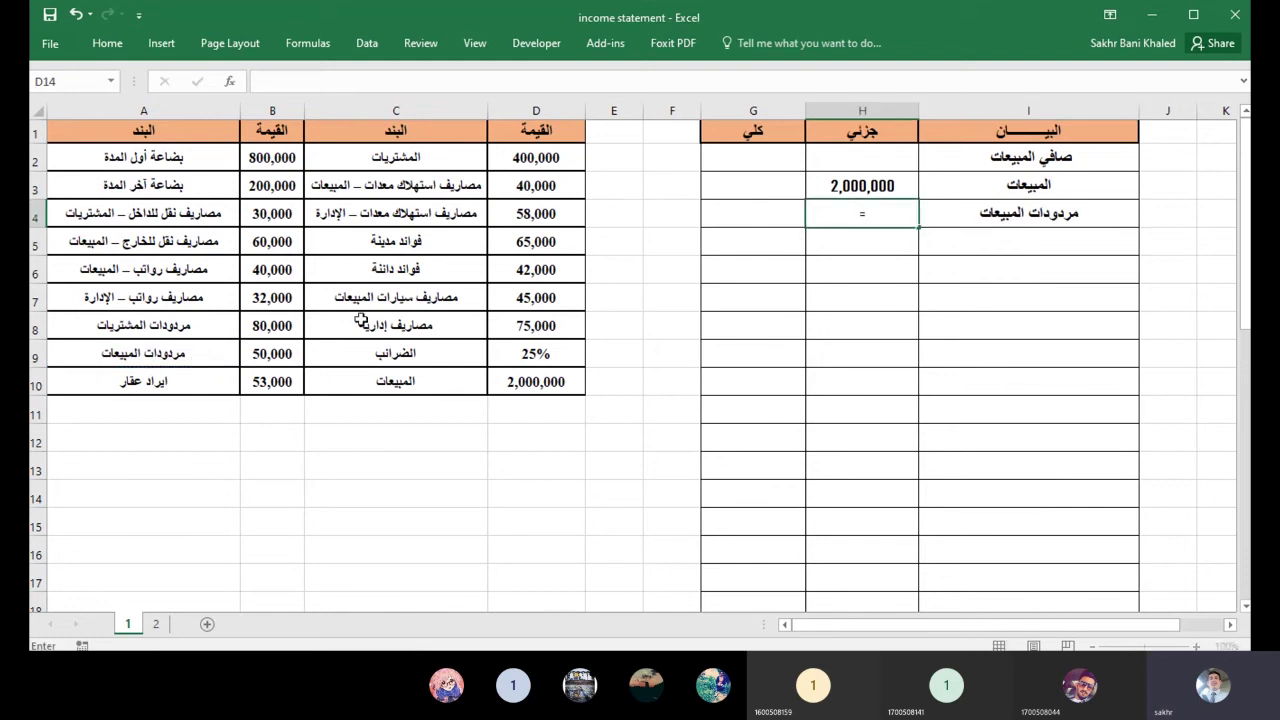
{"action": "left_click", "coordinate": [275, 353]}
{"action": "key", "text": "Return"}
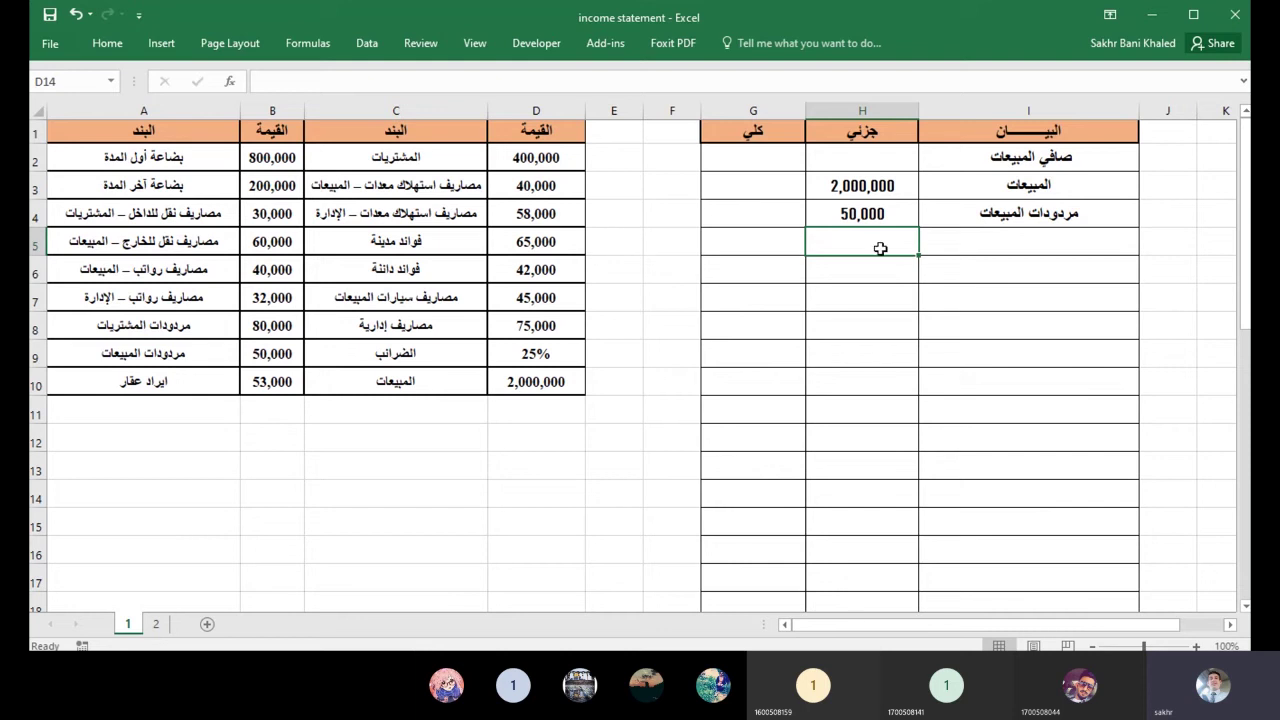
Enter the label "صافي المبيعات" in I5 and calculate net sales in total column cell G5 with =H3-H4.
{"action": "left_click", "coordinate": [1059, 250]}
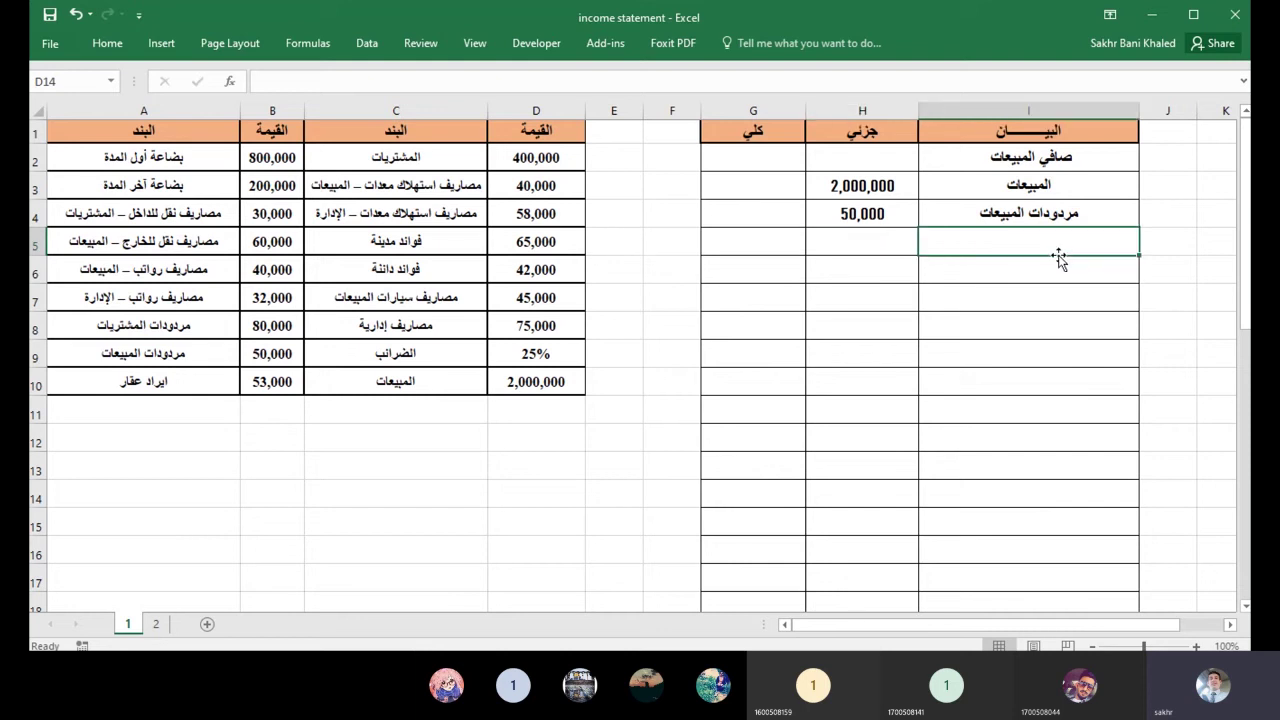
{"action": "type", "text": "ص"}
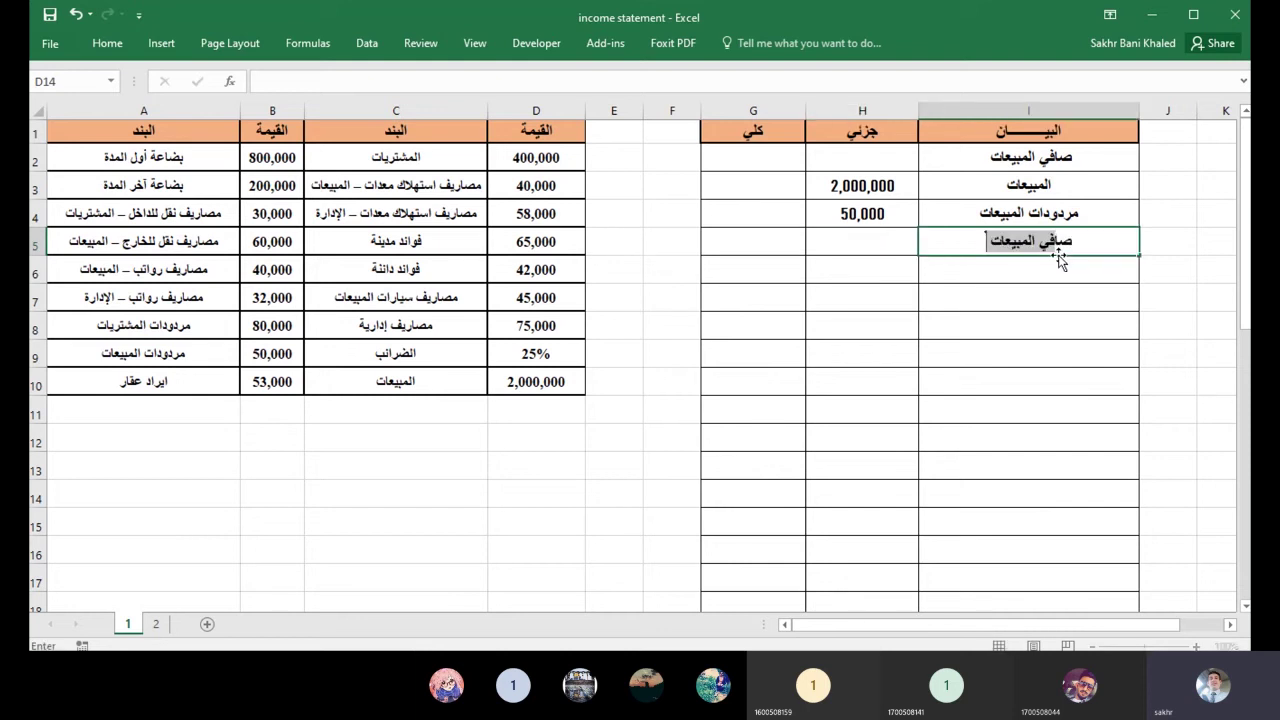
{"action": "key", "text": "Return"}
{"action": "key", "text": "Left"}
{"action": "key", "text": "Left"}
{"action": "key", "text": "Up"}
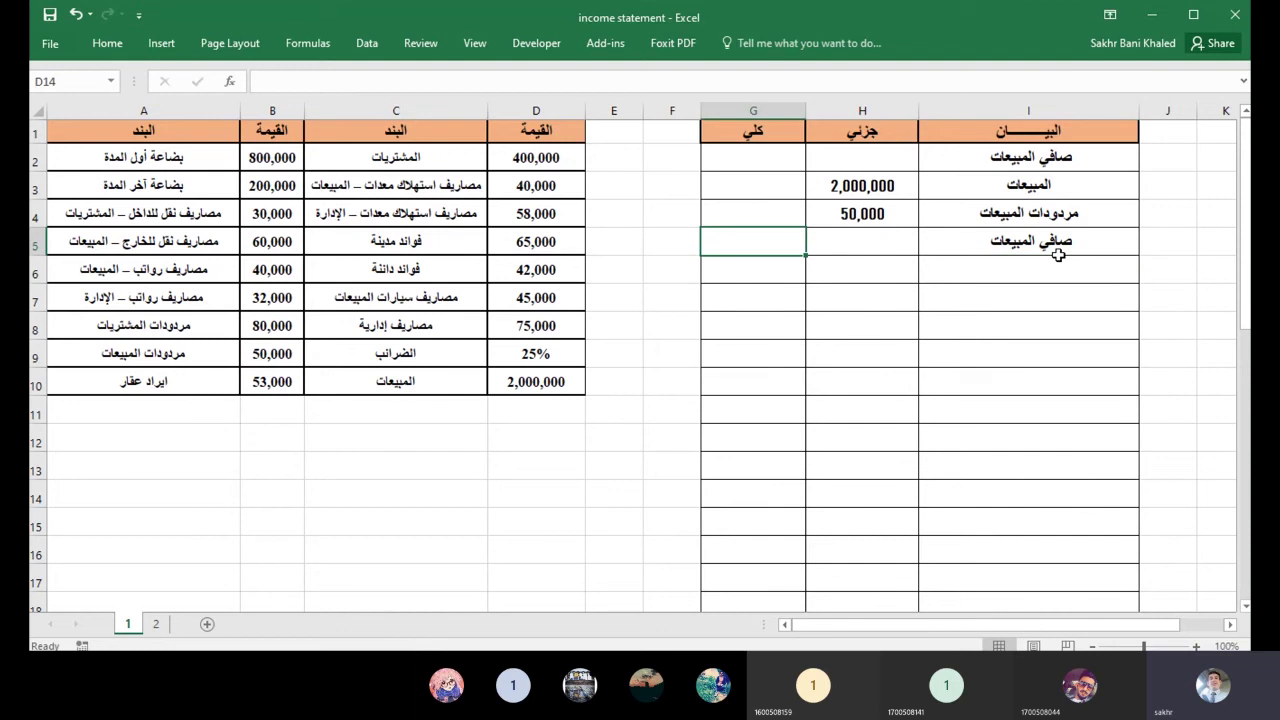
{"action": "type", "text": "="}
{"action": "left_click", "coordinate": [893, 186]}
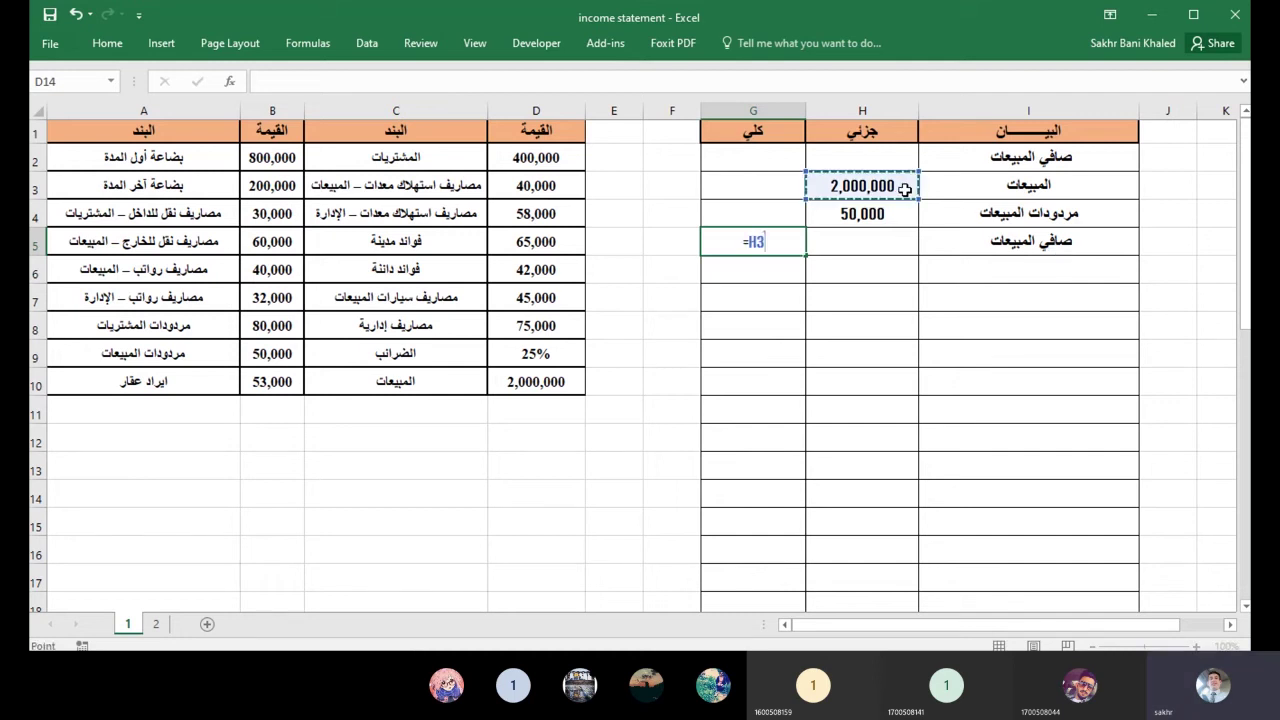
{"action": "type", "text": "-"}
{"action": "left_click", "coordinate": [895, 219]}
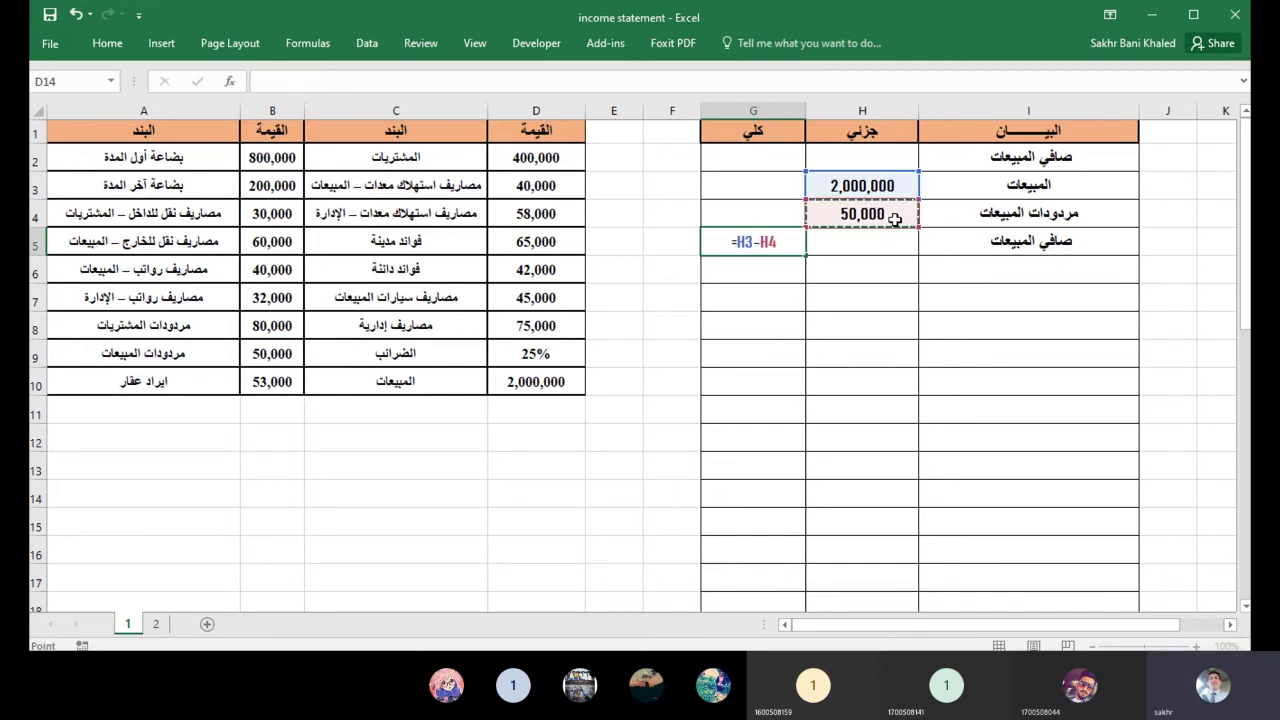
{"action": "key", "text": "Return"}
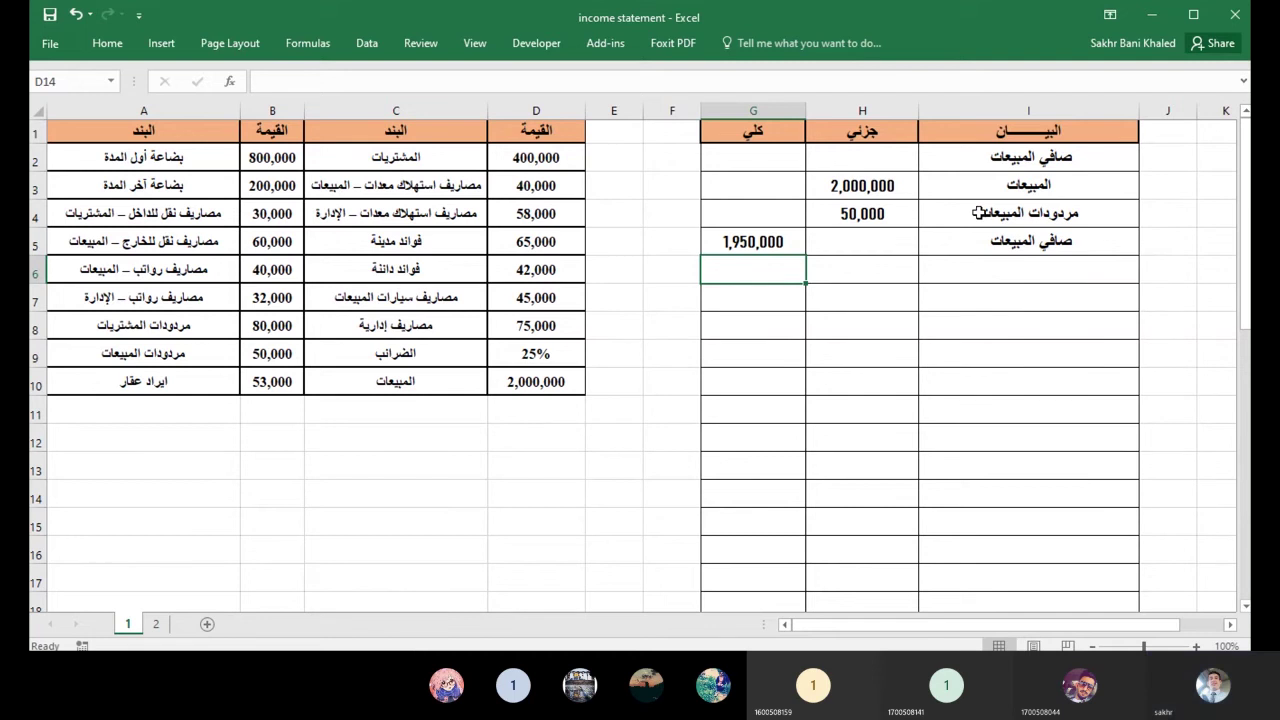
Fill the net sales row, cells G5:I5, with the same light orange as the table header.
{"action": "left_click", "coordinate": [1100, 268]}
{"action": "left_click_drag", "start_coordinate": [1100, 242], "coordinate": [760, 232]}
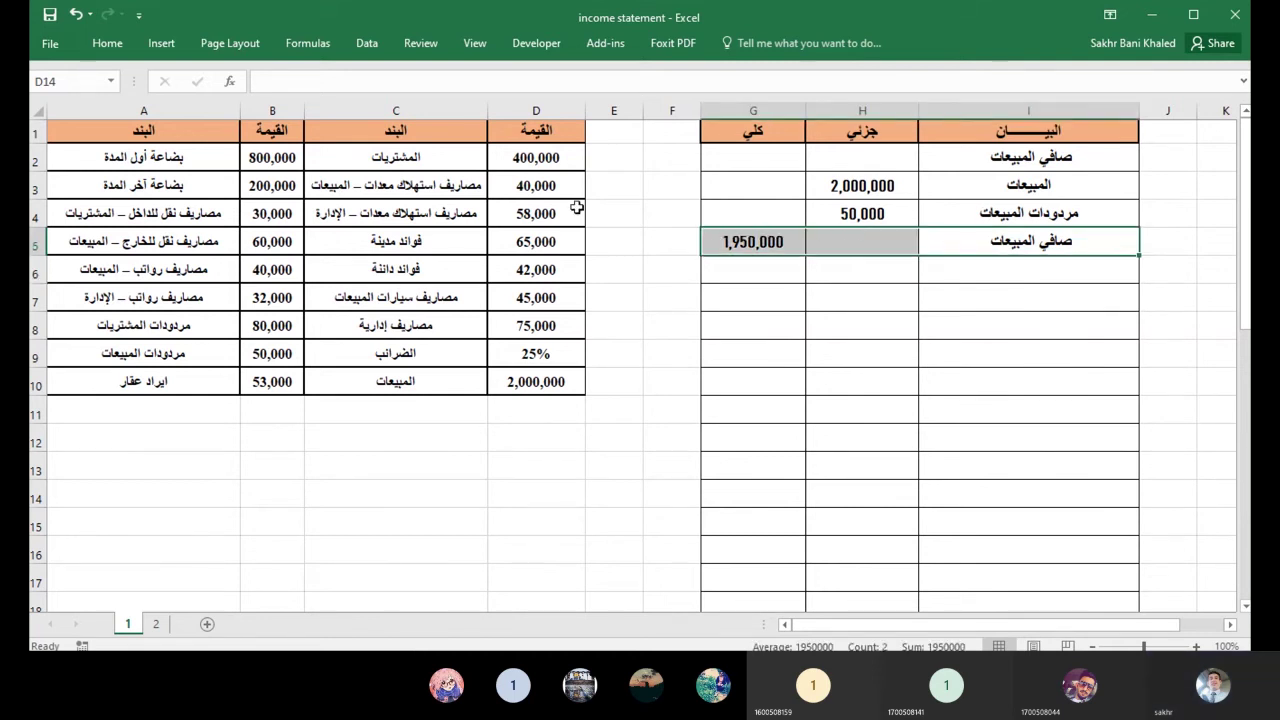
{"action": "left_click", "coordinate": [107, 43]}
{"action": "left_click", "coordinate": [312, 102]}
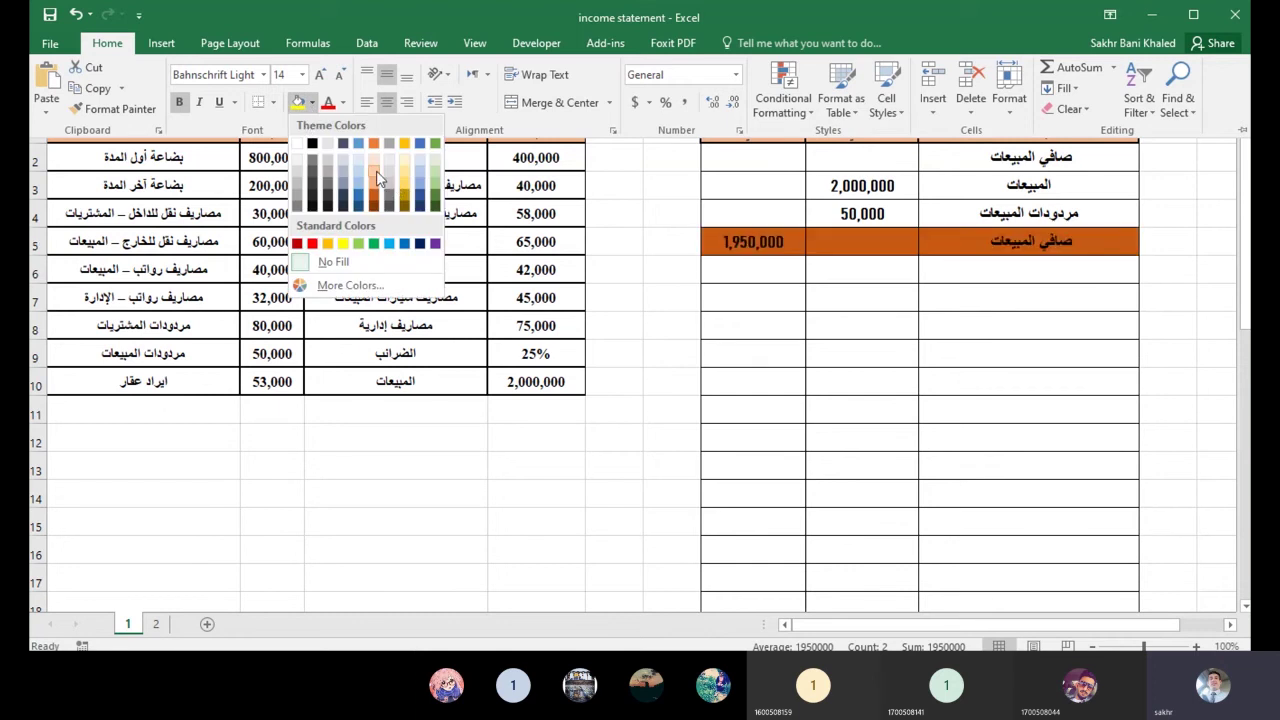
{"action": "left_click", "coordinate": [372, 205]}
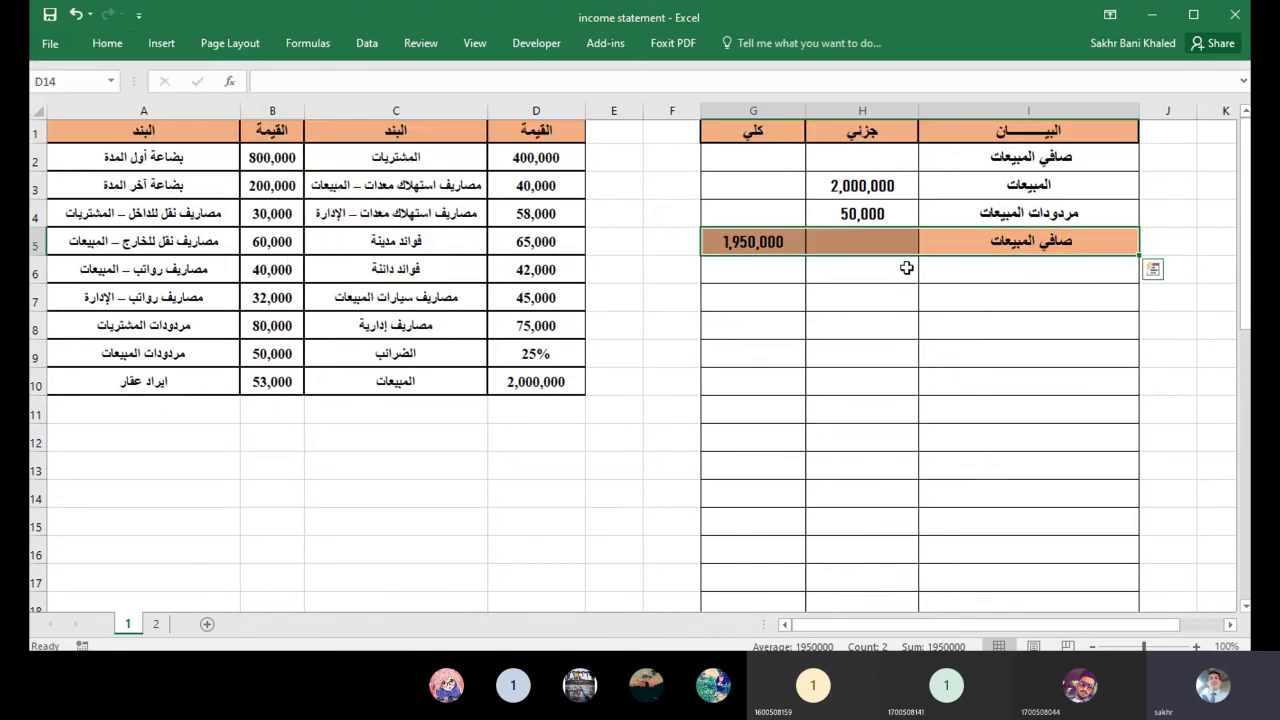
Enter the section heading "تكلفة البضاعة المباعة" in cell I6 below the net sales row.
{"action": "left_click", "coordinate": [1078, 275]}
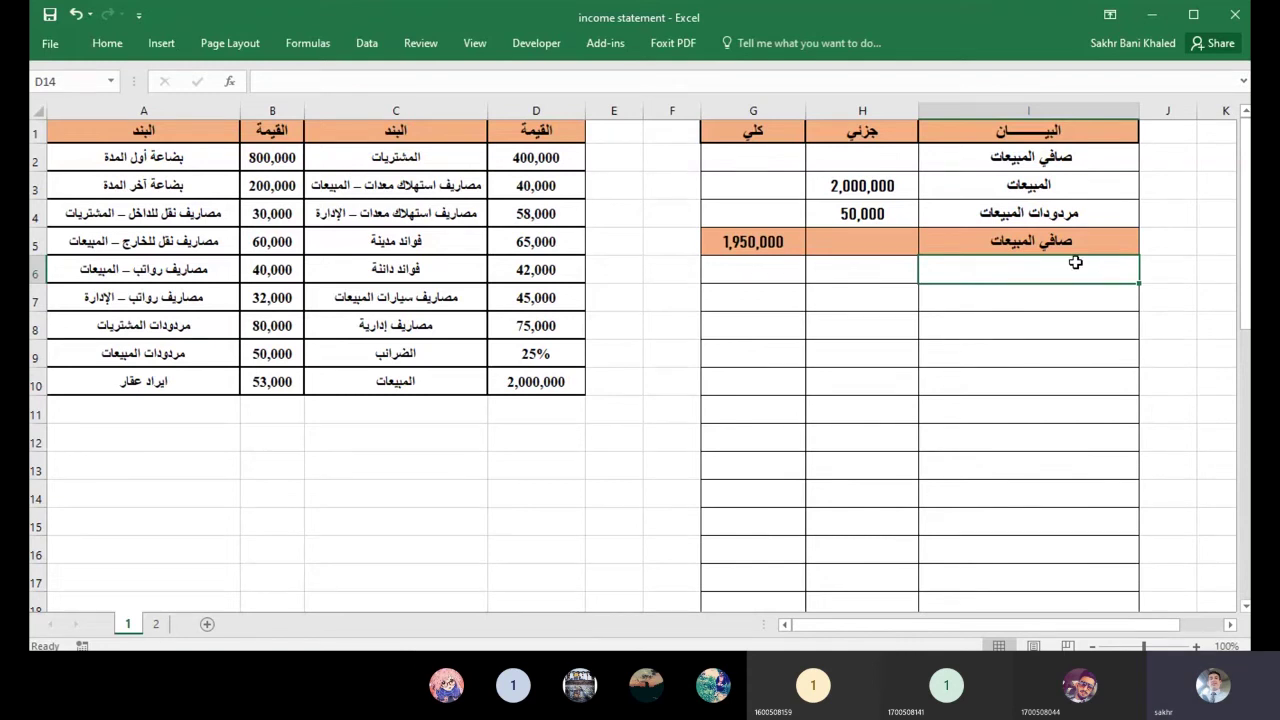
{"action": "type", "text": "تكلفة ال"}
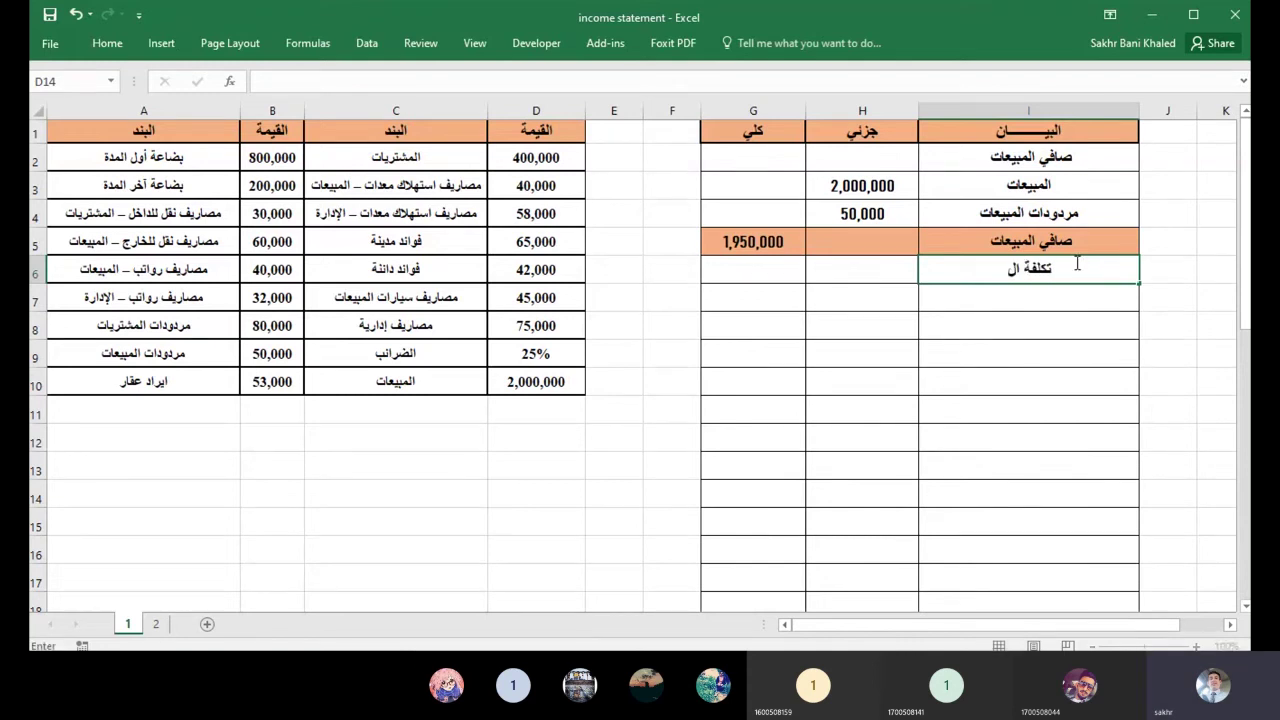
{"action": "type", "text": "ب"}
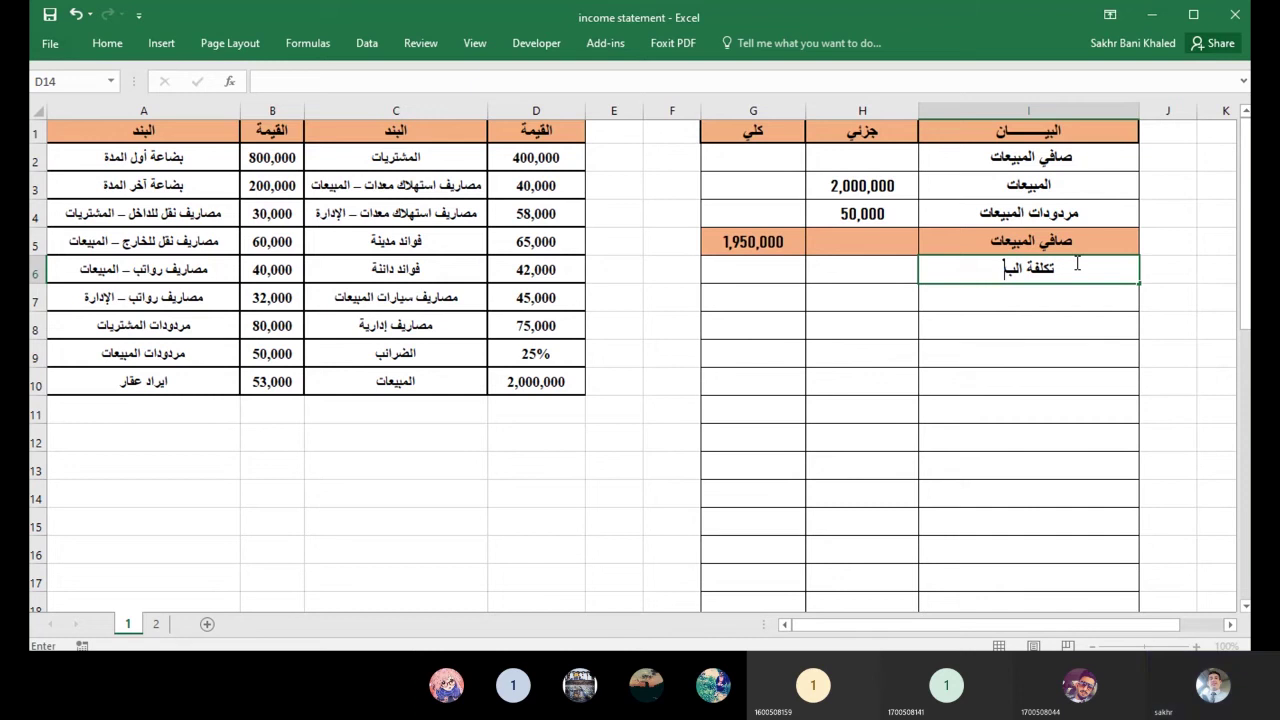
{"action": "type", "text": "ضاعة المباعة"}
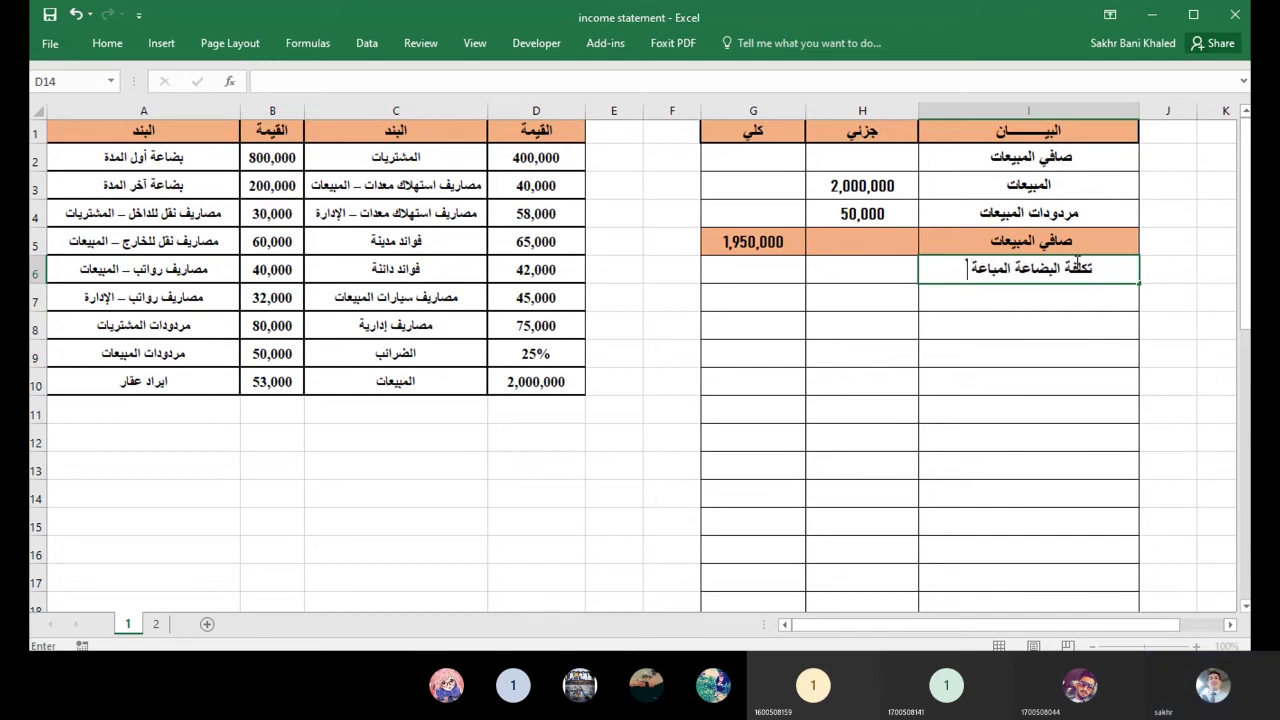
{"action": "key", "text": "Return"}
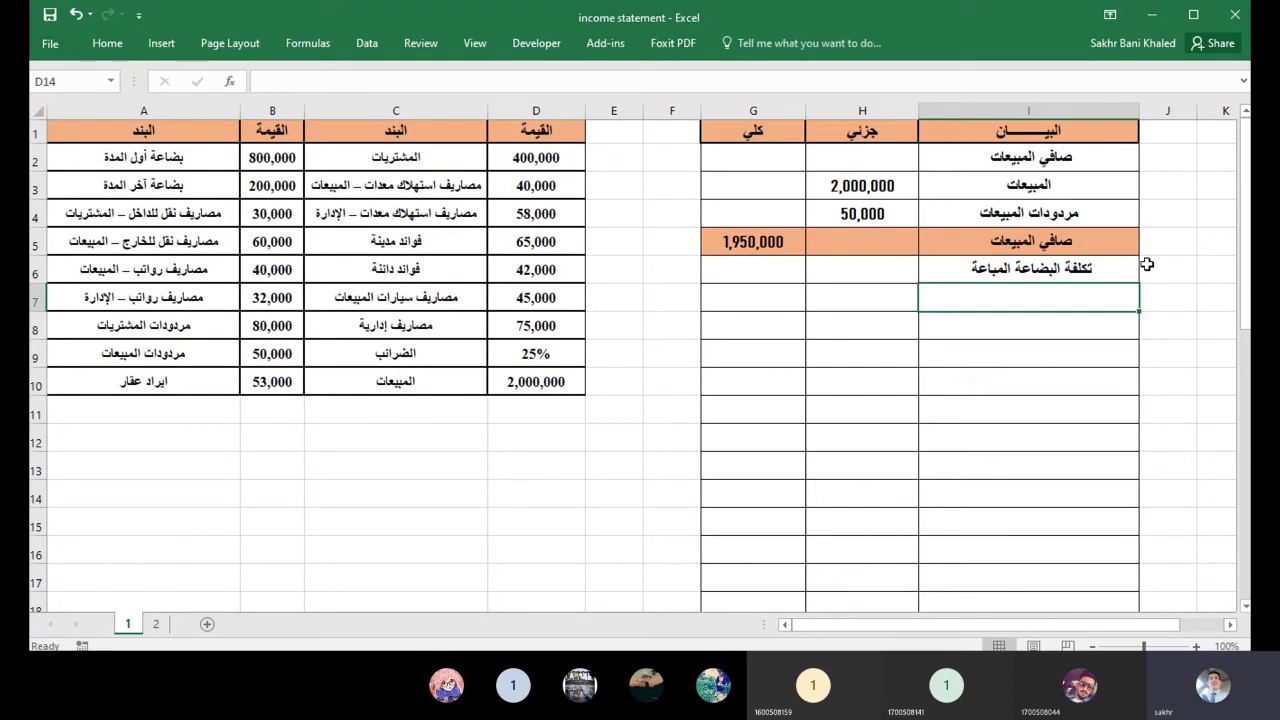
Fill row 7 with the opening inventory by linking the label in I7 to A2 and the partial amount in H7 to B2.
{"action": "type", "text": "="}
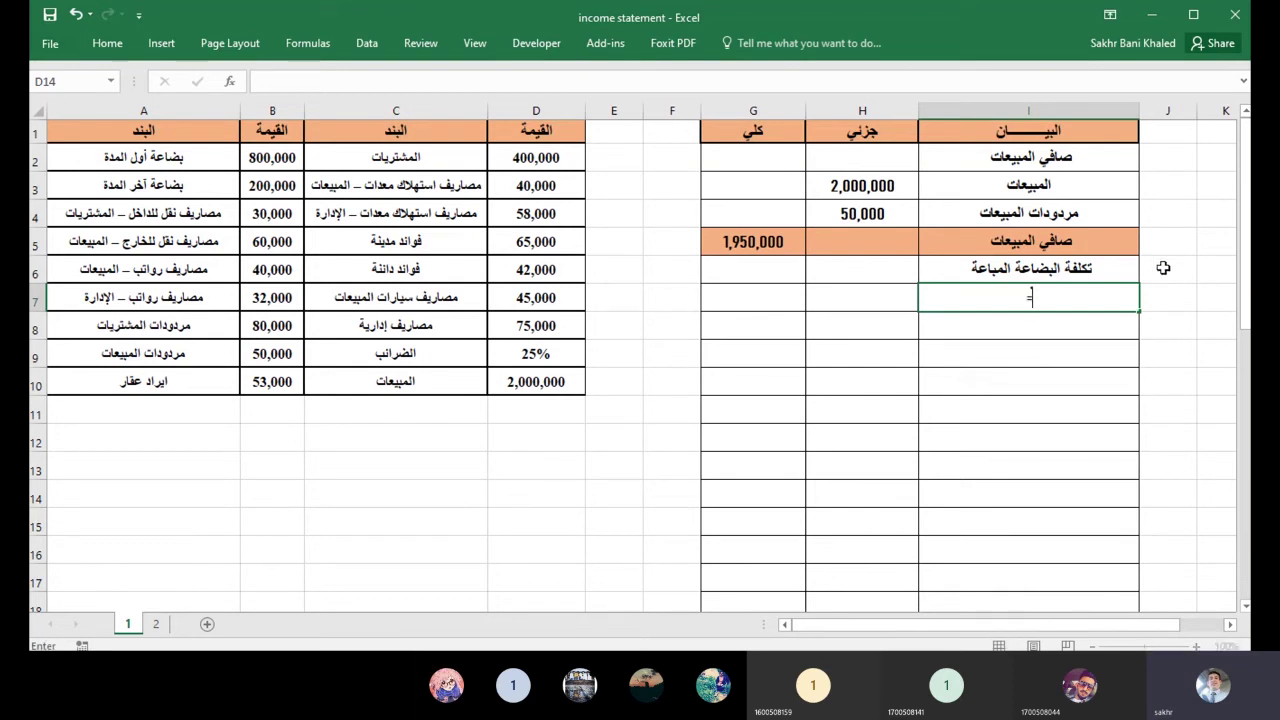
{"action": "left_click", "coordinate": [190, 156]}
{"action": "key", "text": "Return"}
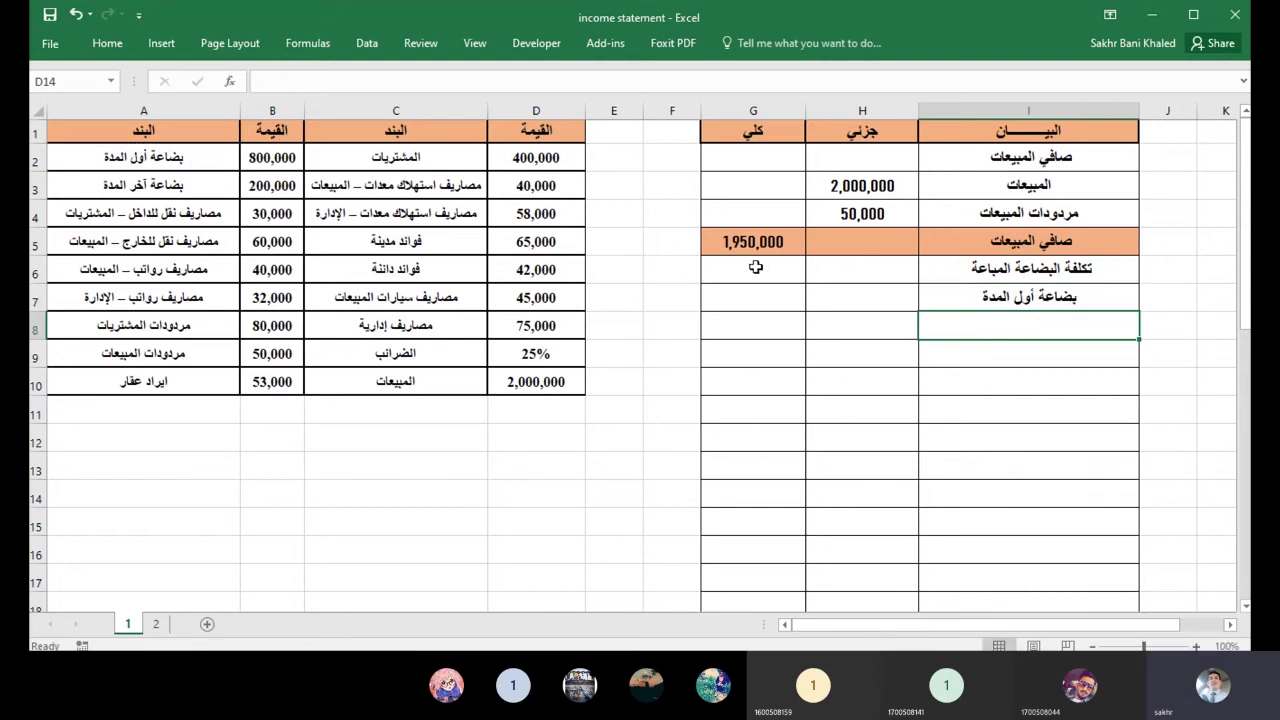
{"action": "left_click", "coordinate": [853, 298]}
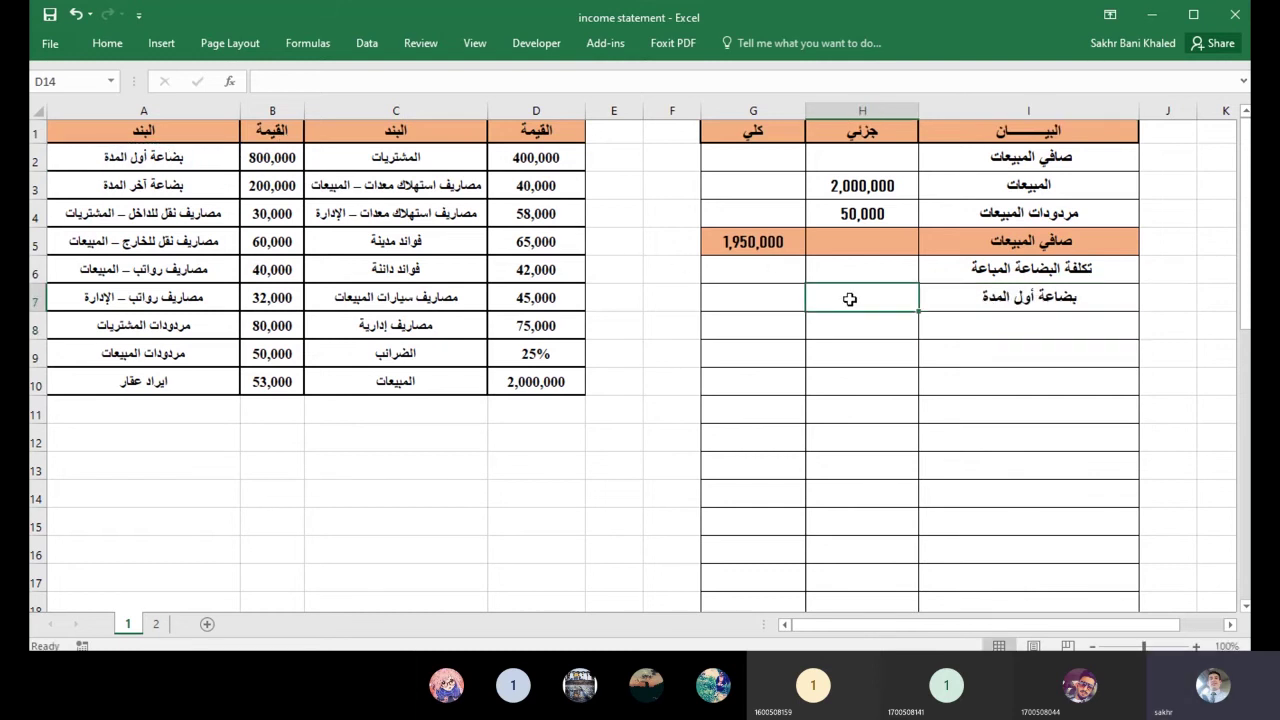
{"action": "type", "text": "="}
{"action": "left_click", "coordinate": [247, 158]}
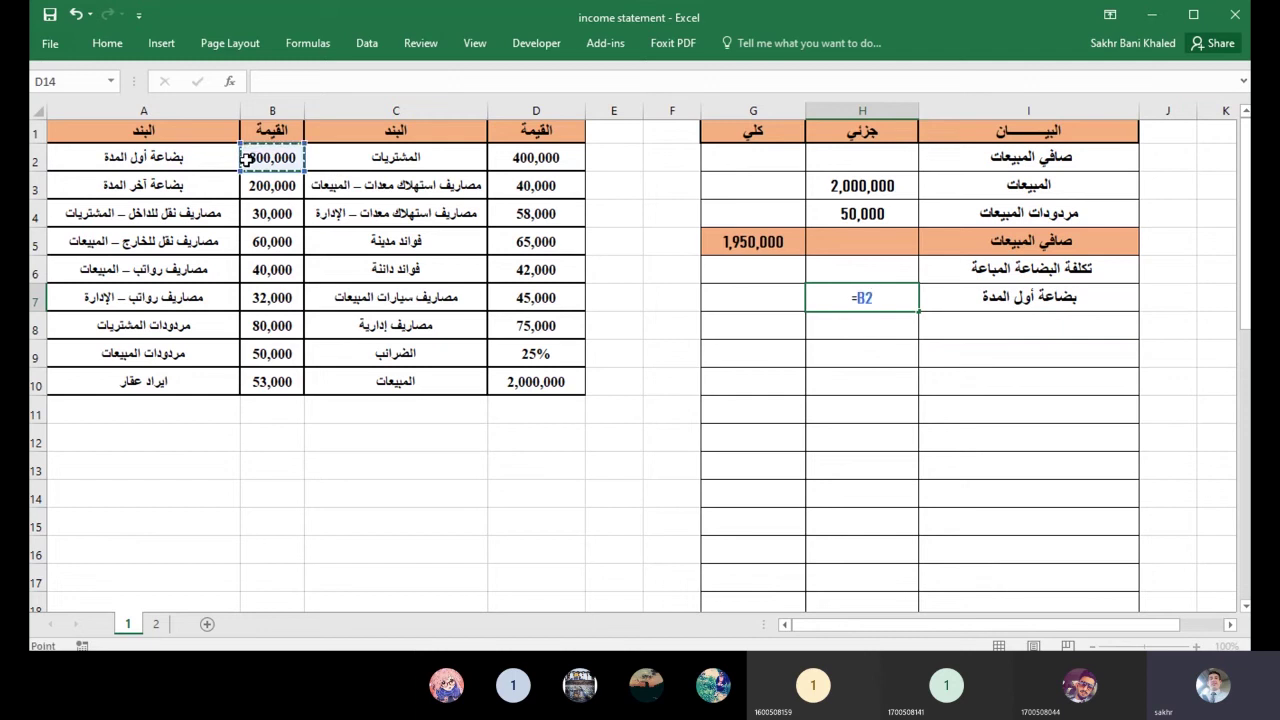
{"action": "key", "text": "Return"}
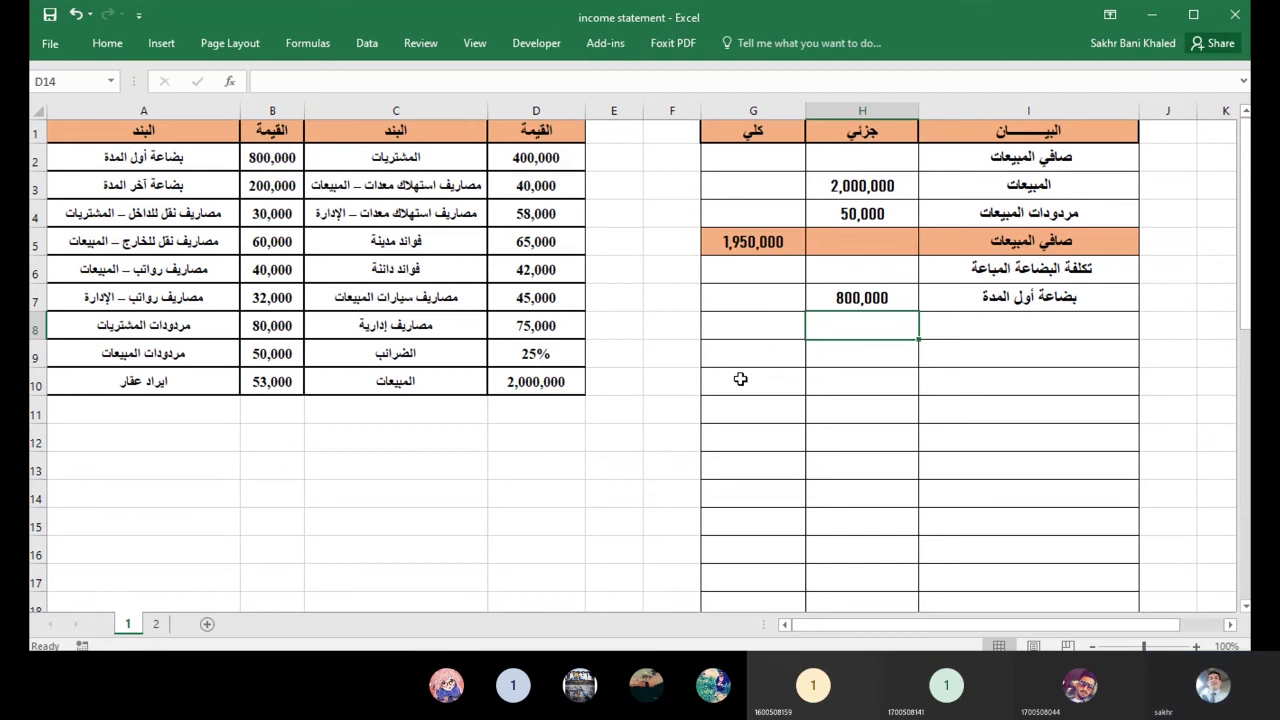
Fill row 8 with the purchases by linking the label in I8 to C2 and the partial amount in H8 to D2.
{"action": "left_click", "coordinate": [1018, 320]}
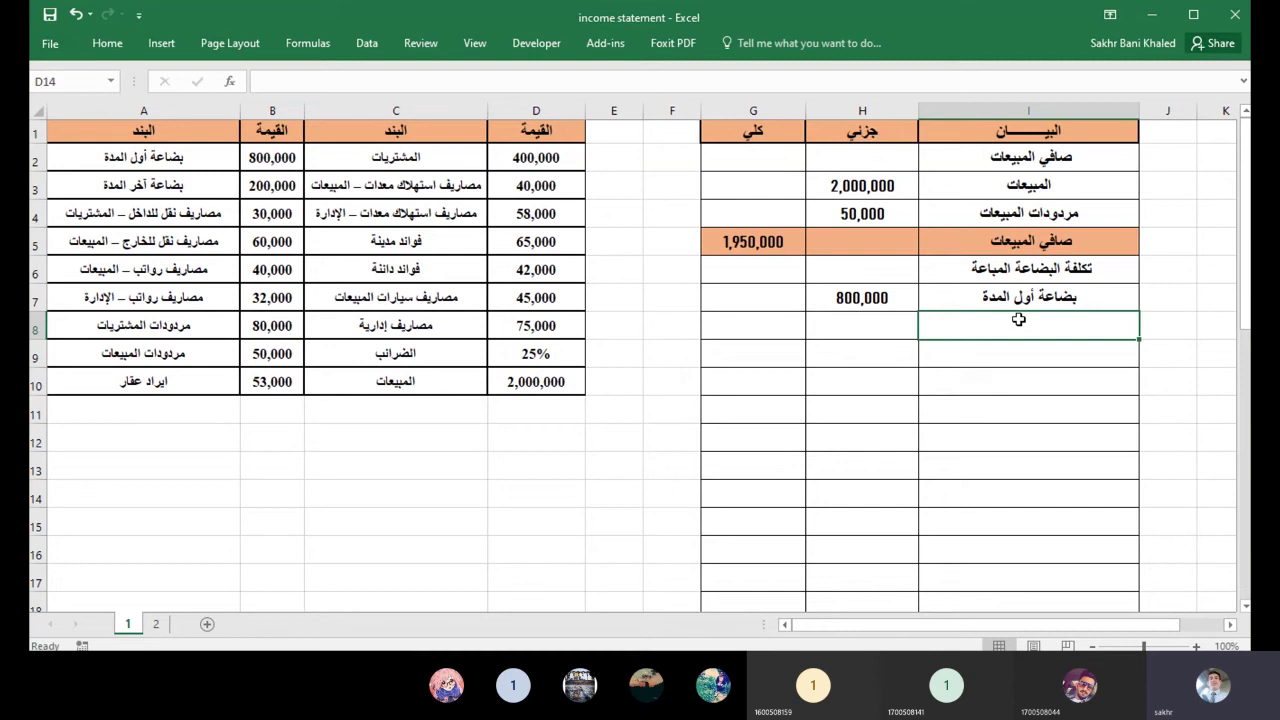
{"action": "type", "text": "="}
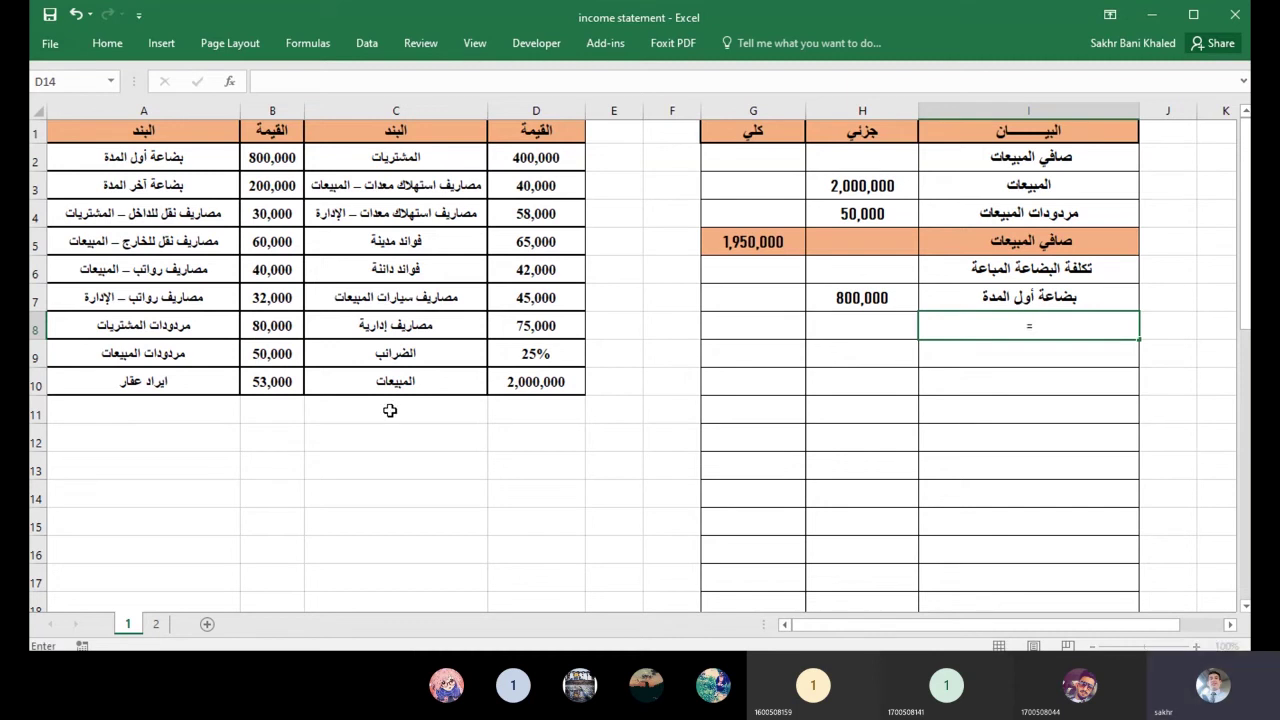
{"action": "left_click", "coordinate": [404, 158]}
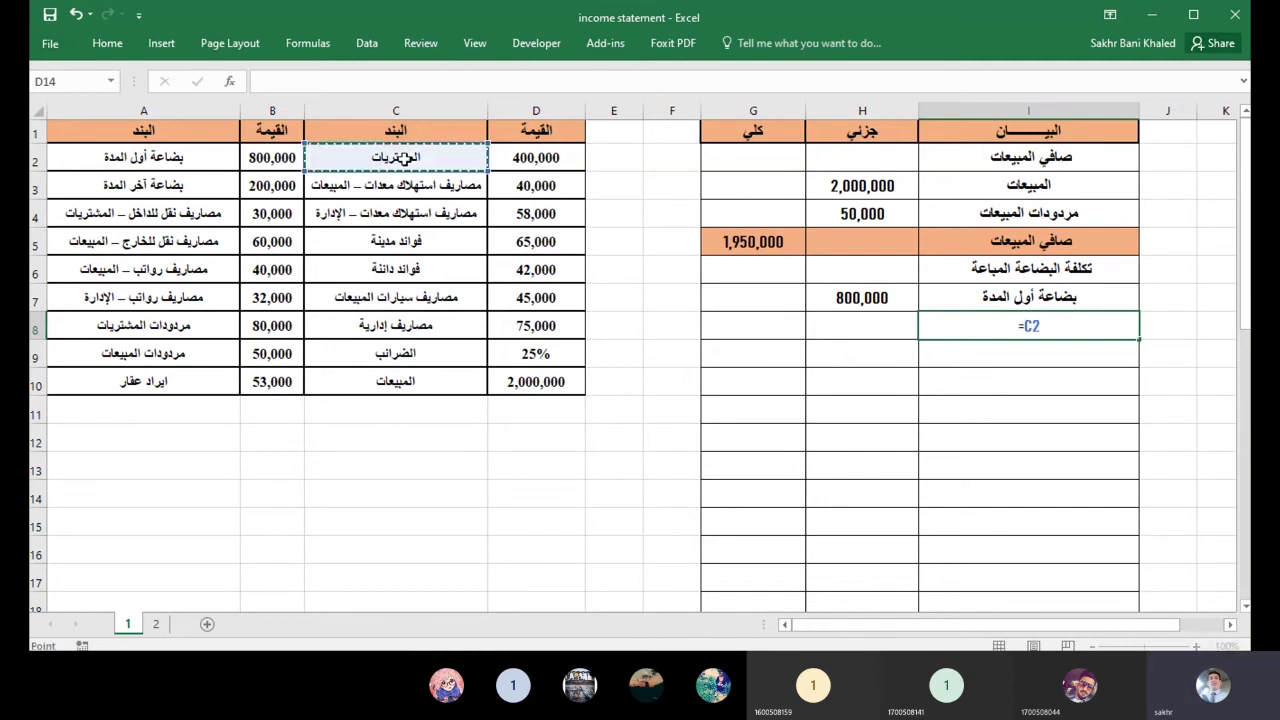
{"action": "key", "text": "Return"}
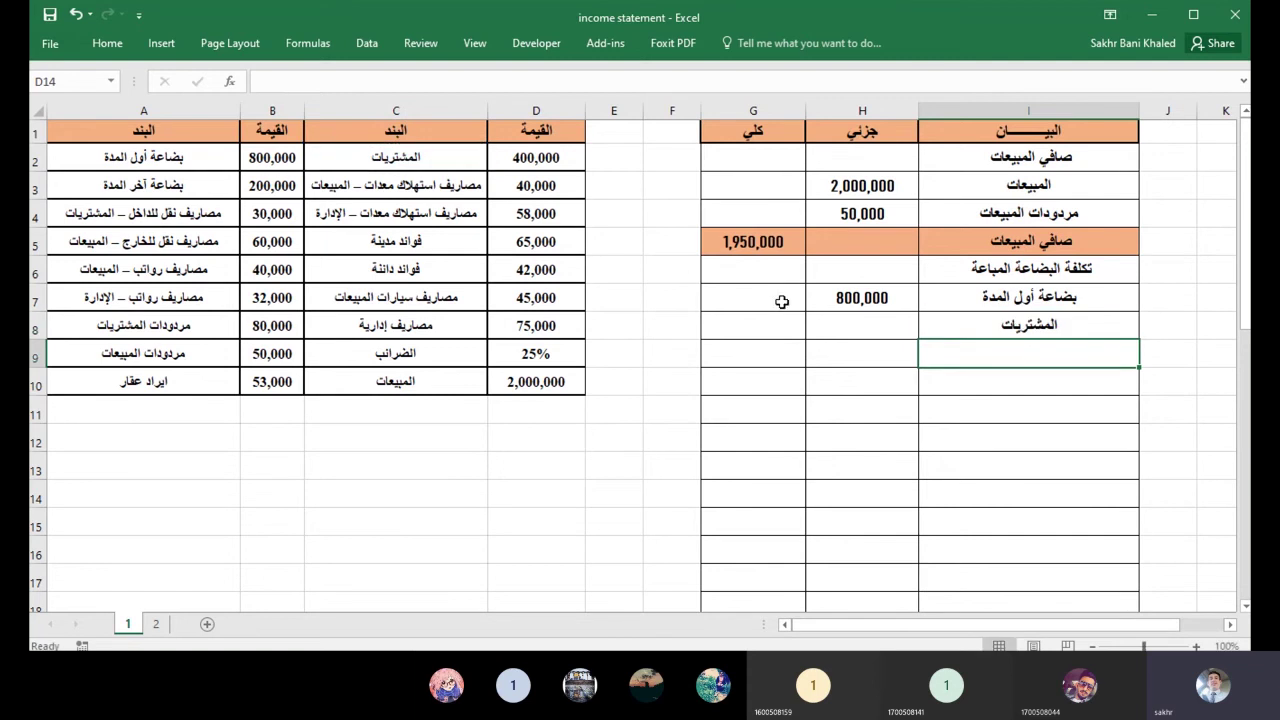
{"action": "left_click", "coordinate": [846, 321]}
{"action": "type", "text": "="}
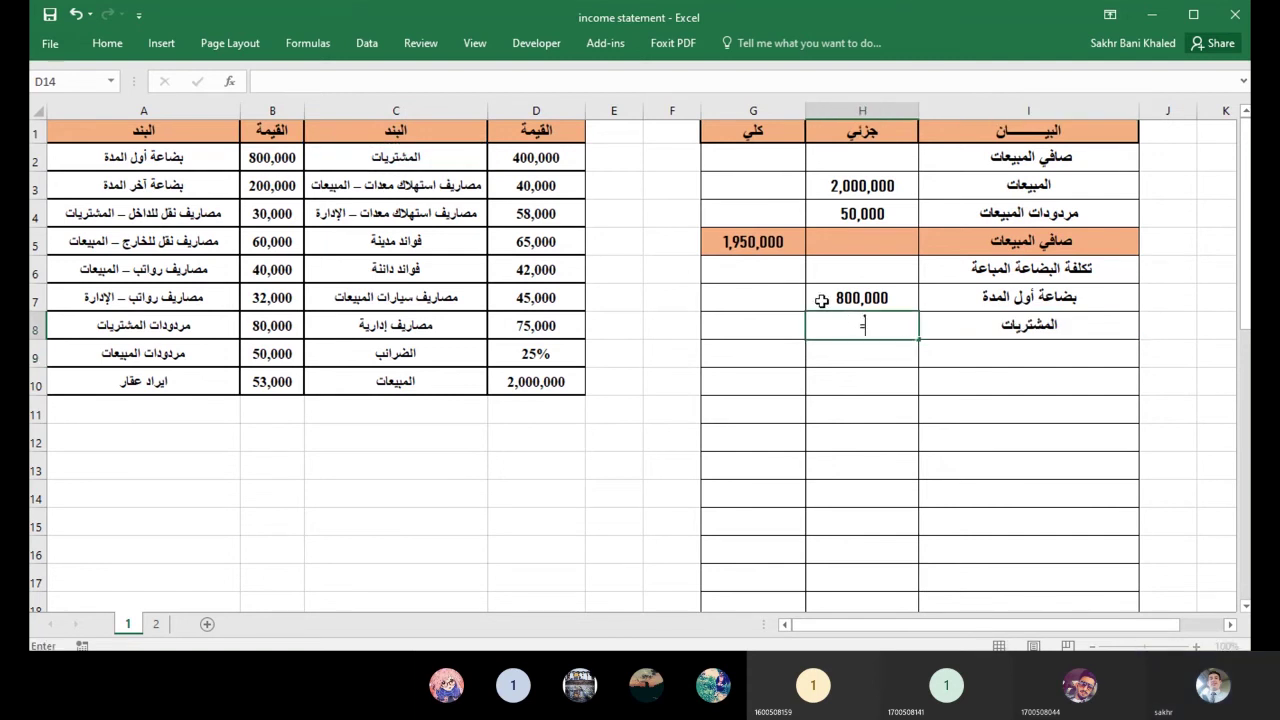
{"action": "left_click", "coordinate": [557, 157]}
{"action": "key", "text": "Return"}
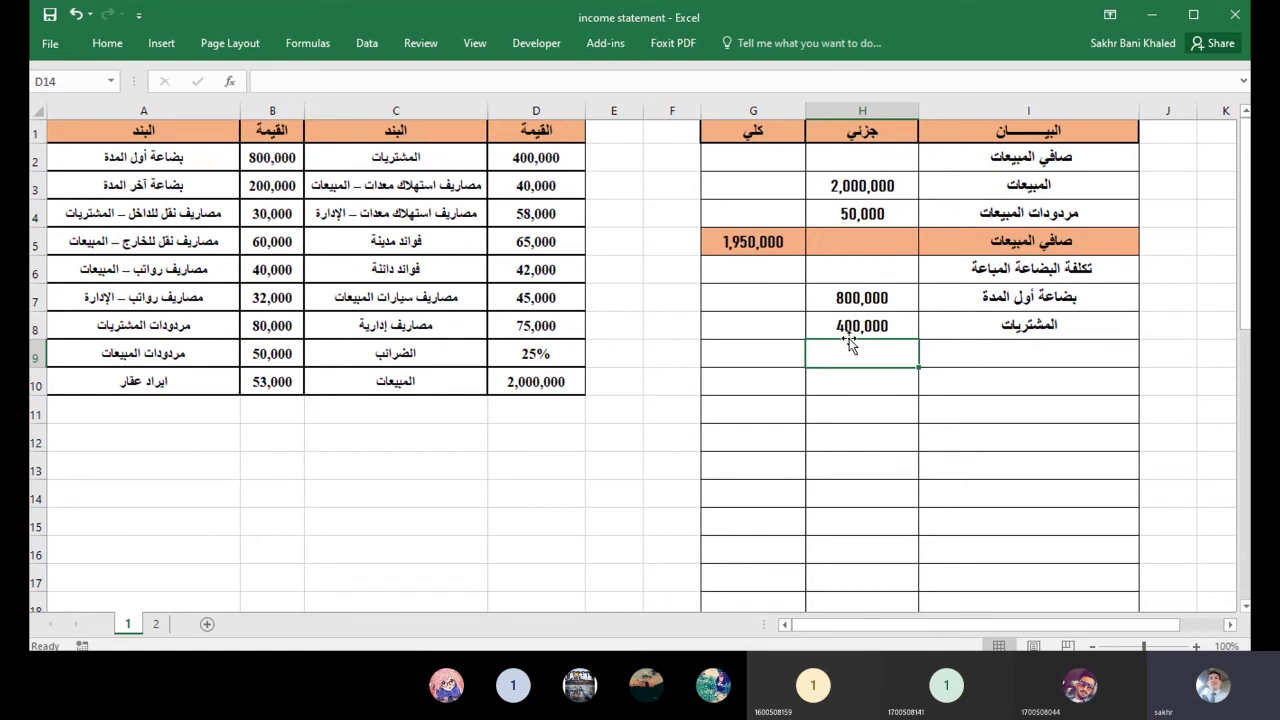
Fill row 9 with the inward transport expenses by linking the label in I9 to A4 and the partial amount in H9 to B4.
{"action": "left_click", "coordinate": [1083, 352]}
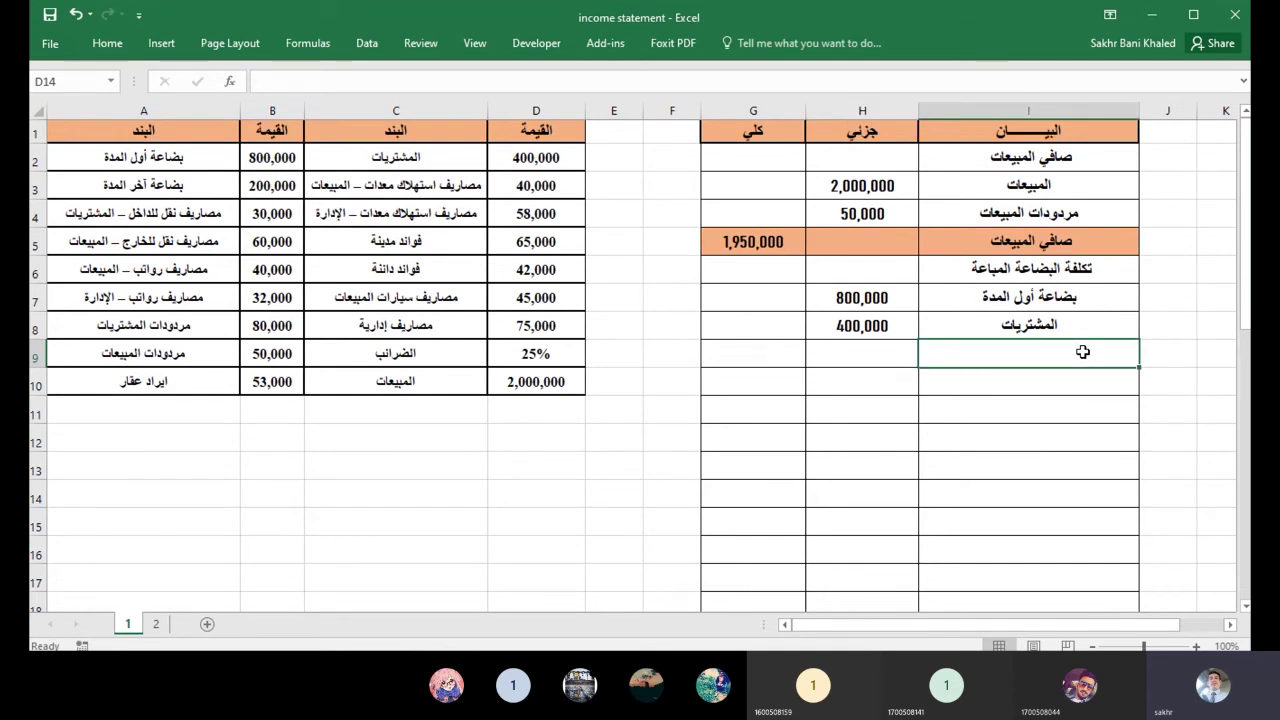
{"action": "type", "text": "="}
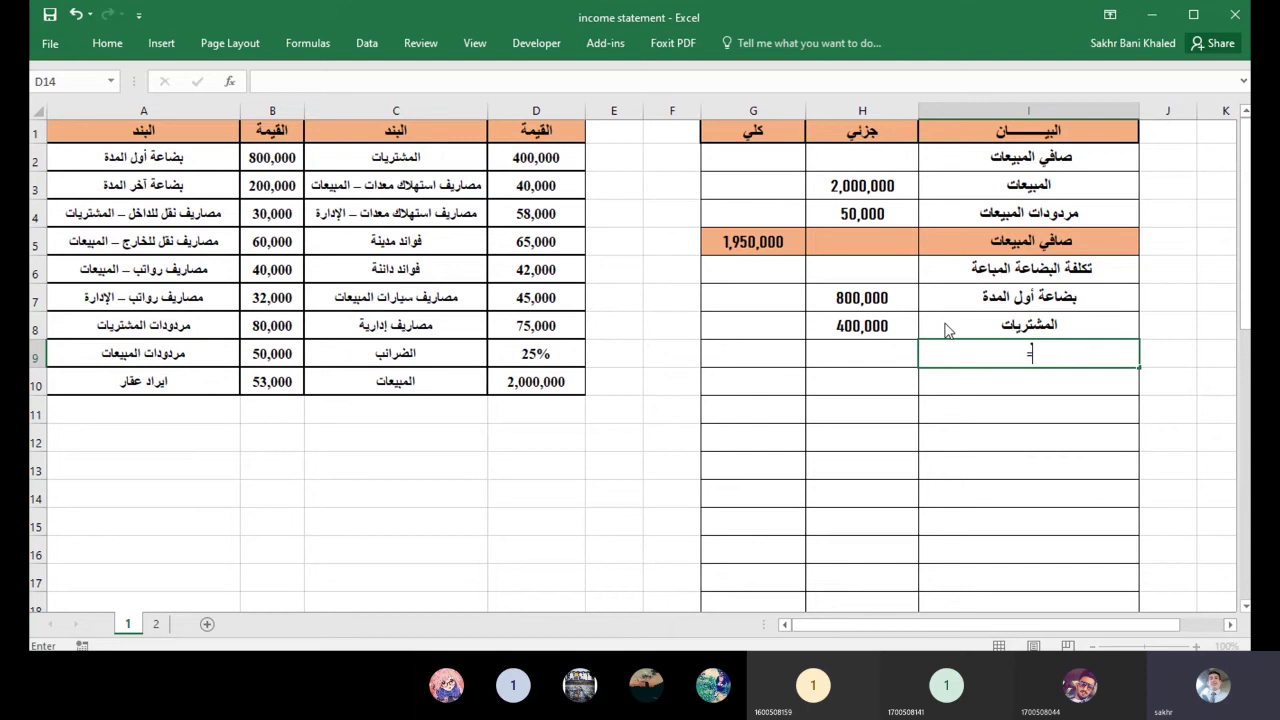
{"action": "left_click", "coordinate": [186, 213]}
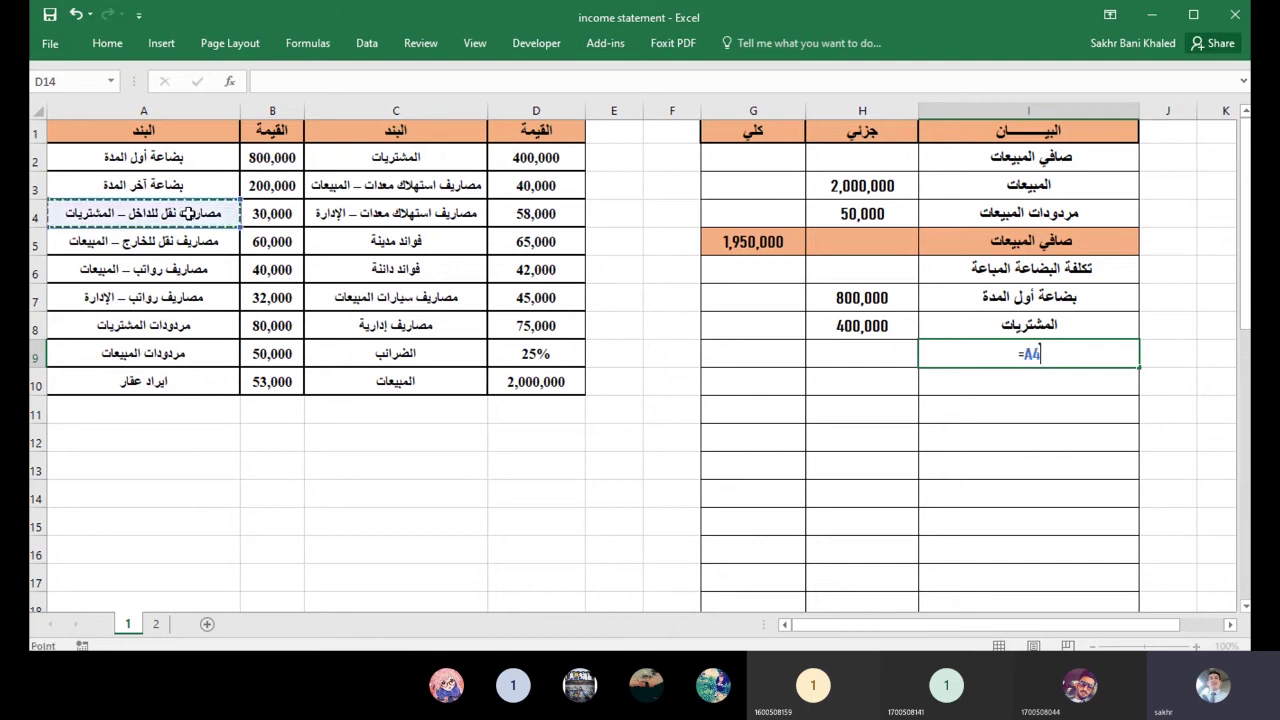
{"action": "key", "text": "Return"}
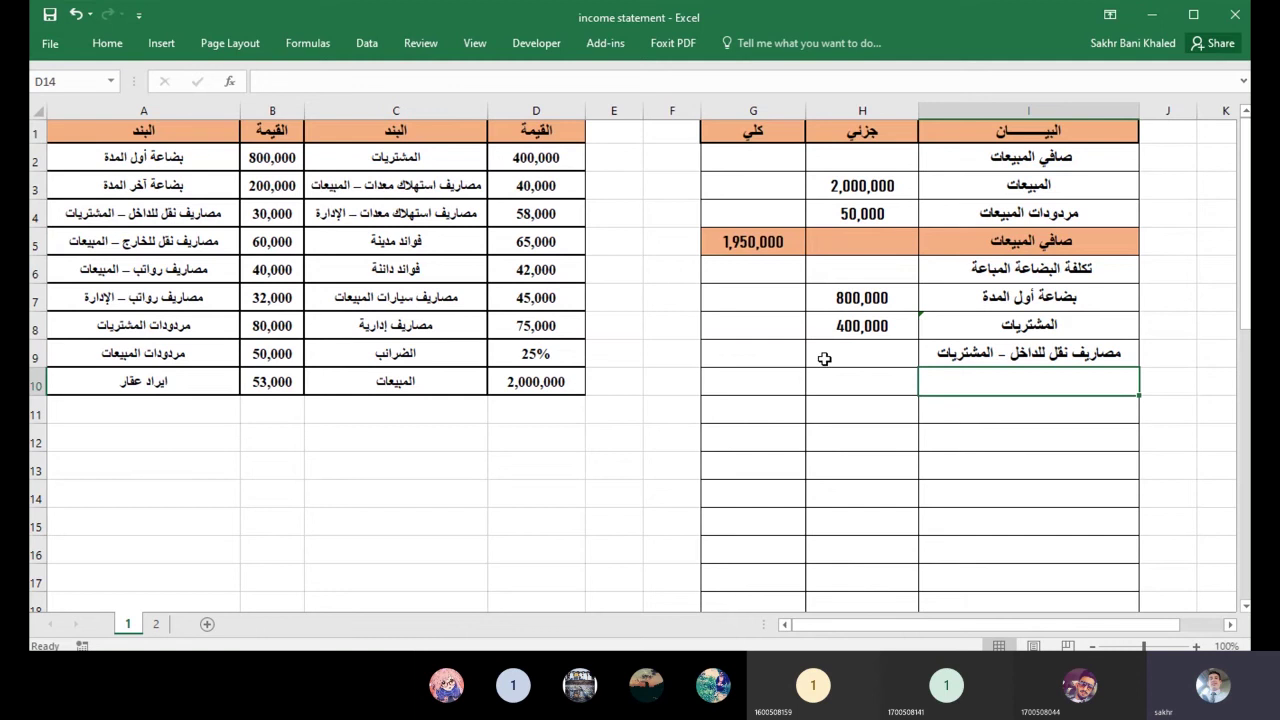
{"action": "left_click", "coordinate": [831, 354]}
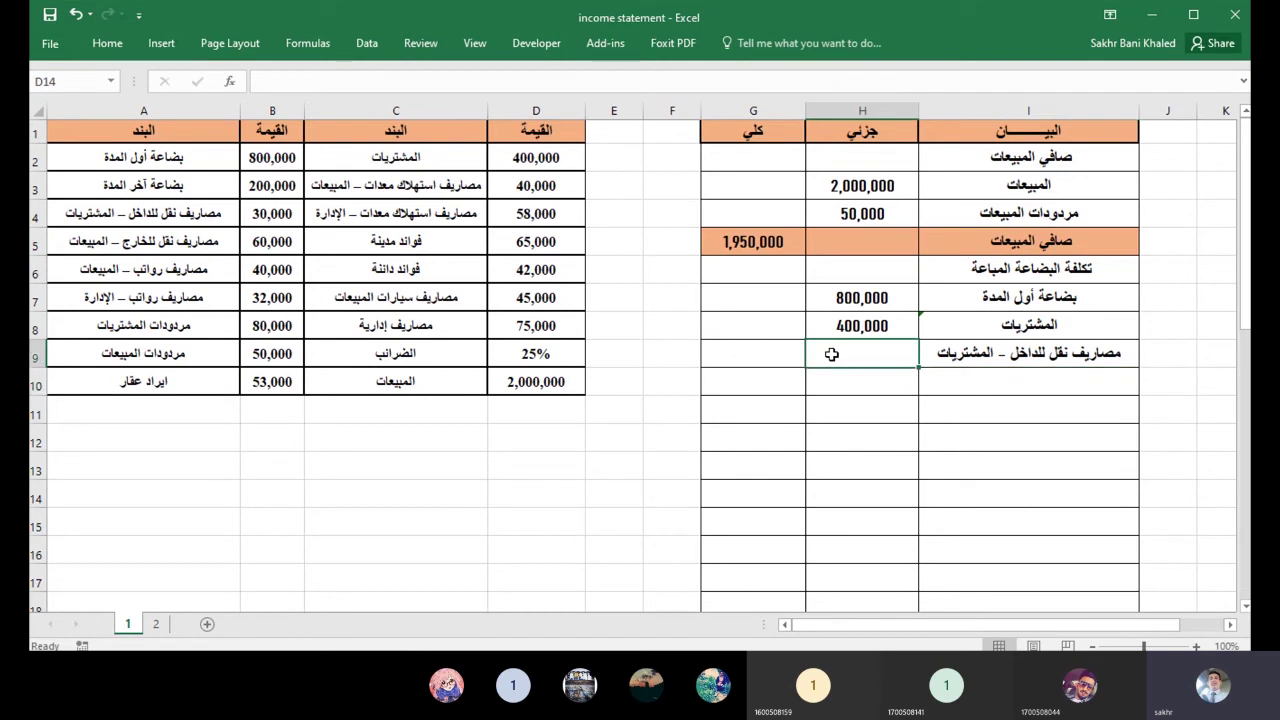
{"action": "type", "text": "="}
{"action": "left_click", "coordinate": [300, 216]}
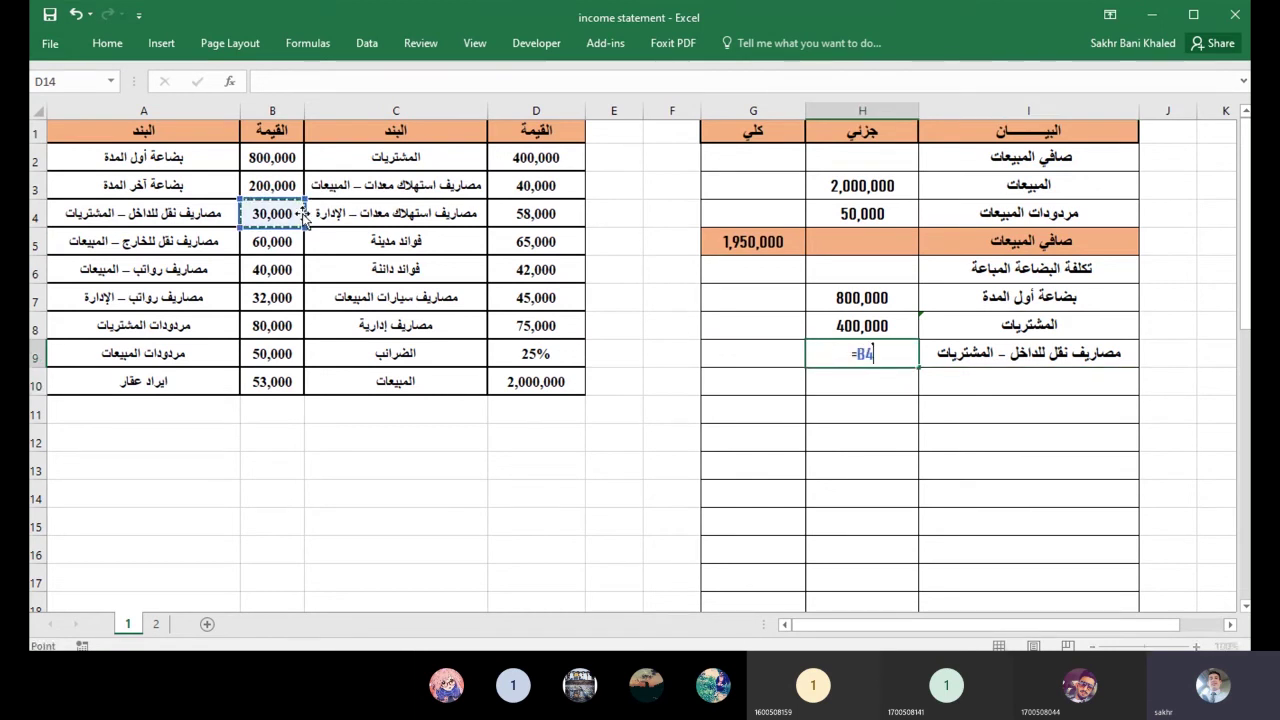
{"action": "key", "text": "Return"}
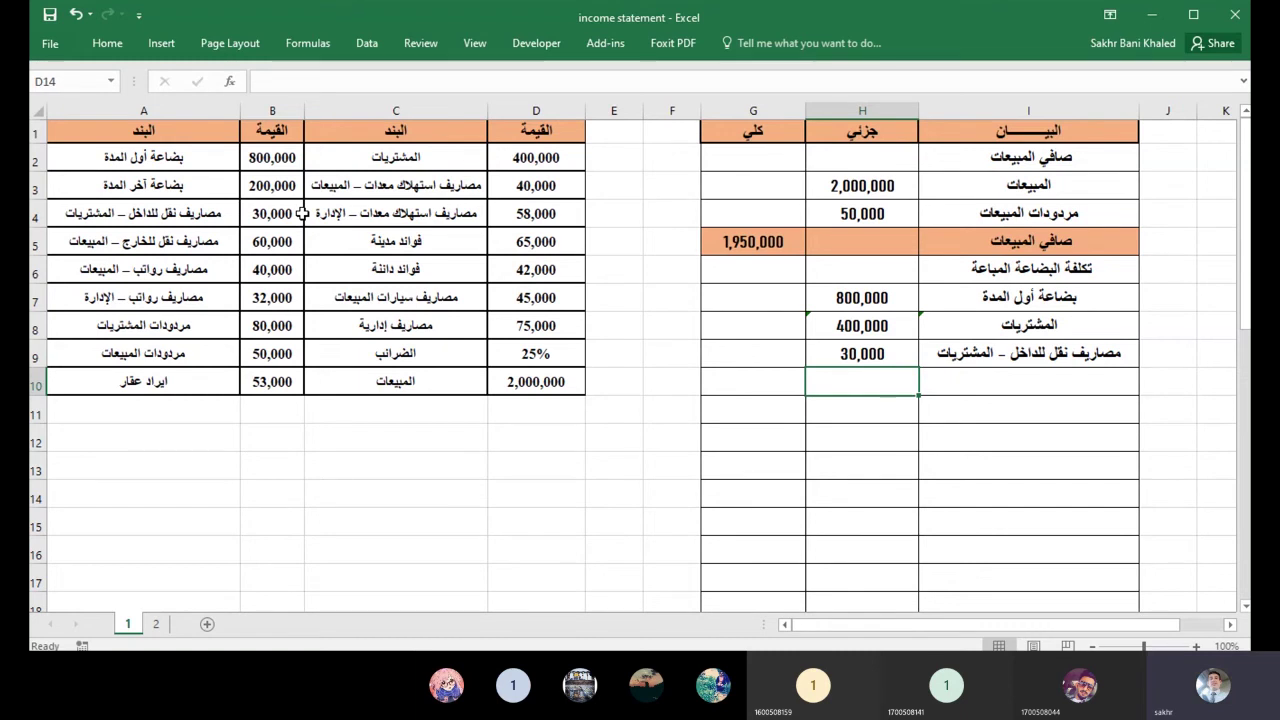
Fill row 10 with the purchase returns by linking the label in I10 to A8 and the partial amount in H10 to B8.
{"action": "left_click", "coordinate": [1038, 392]}
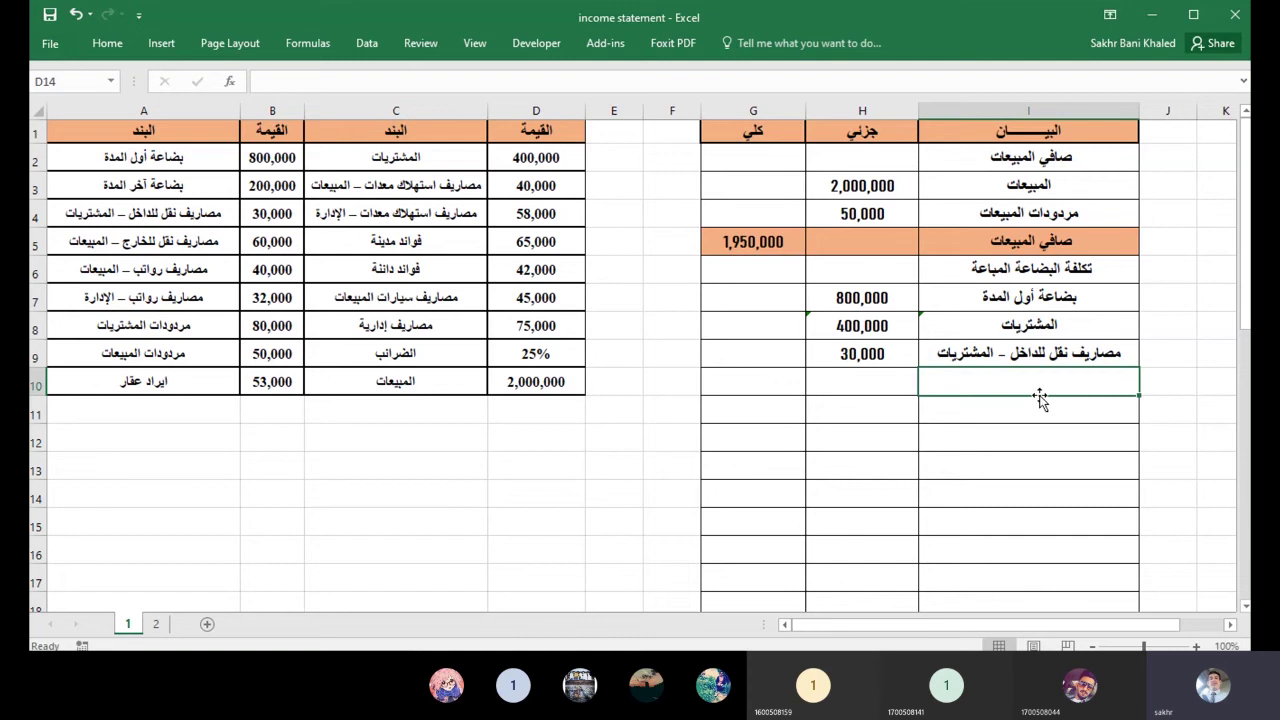
{"action": "type", "text": "="}
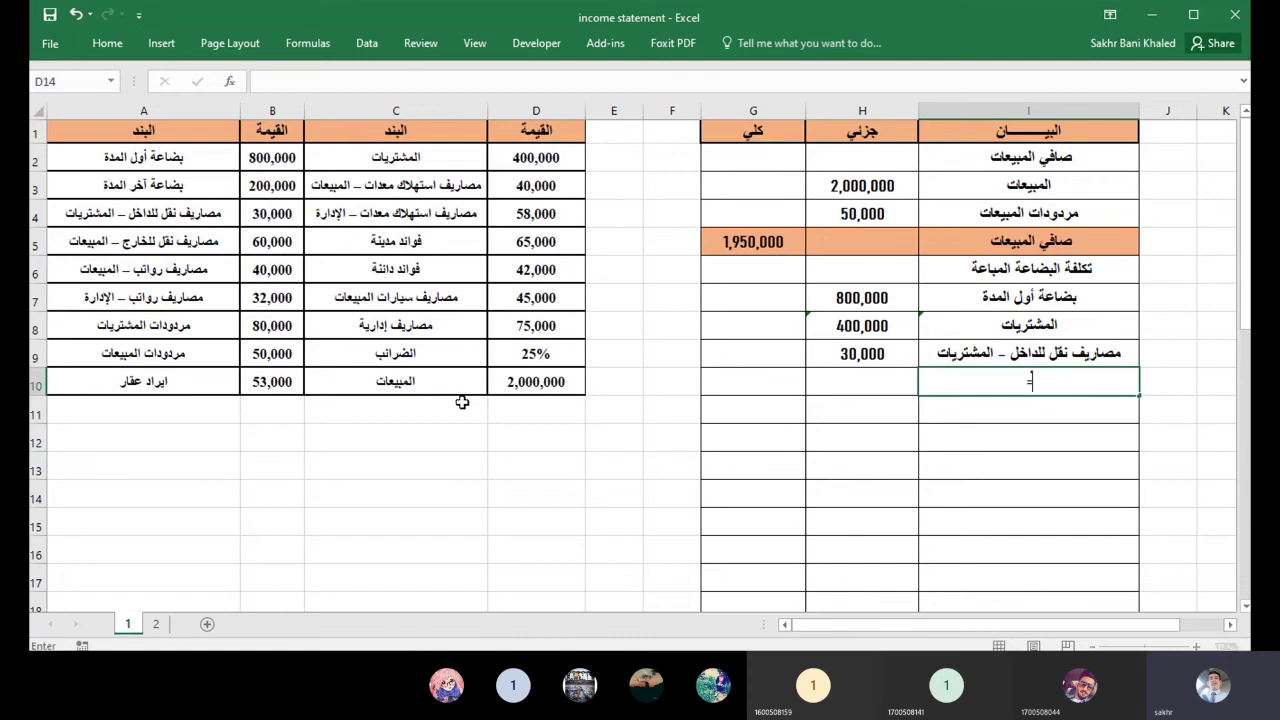
{"action": "left_click", "coordinate": [155, 320]}
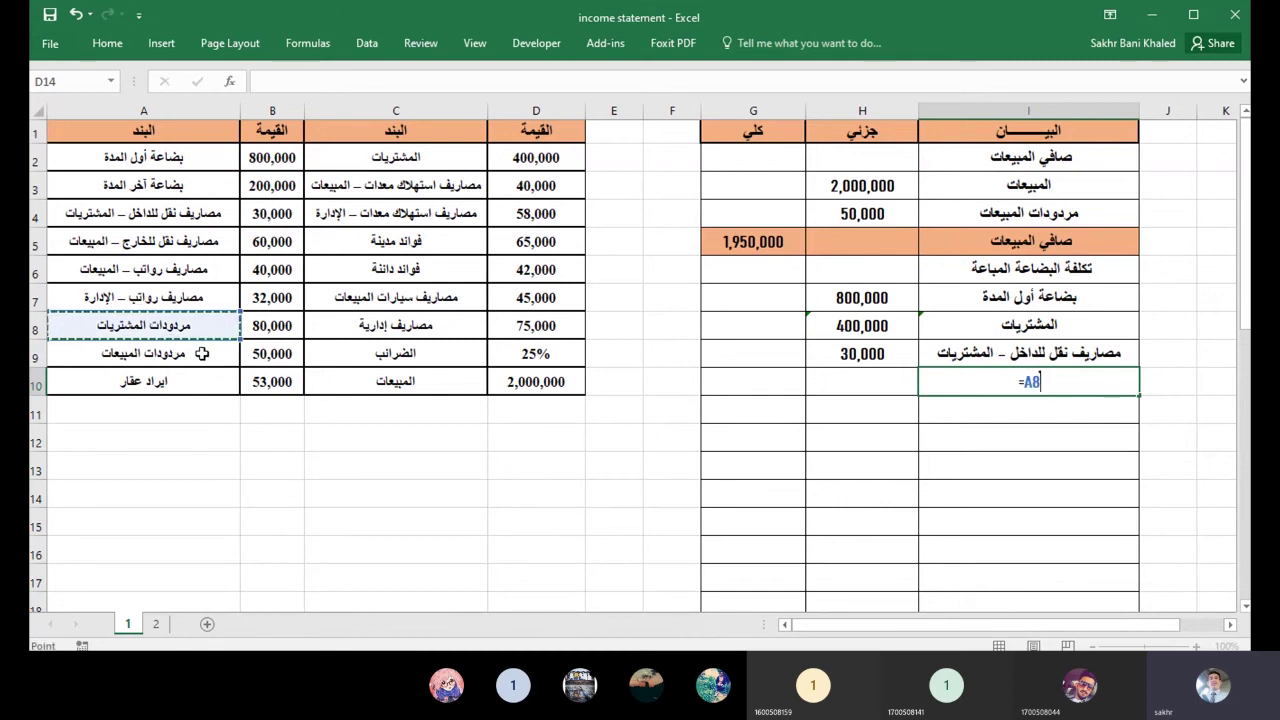
{"action": "key", "text": "Return"}
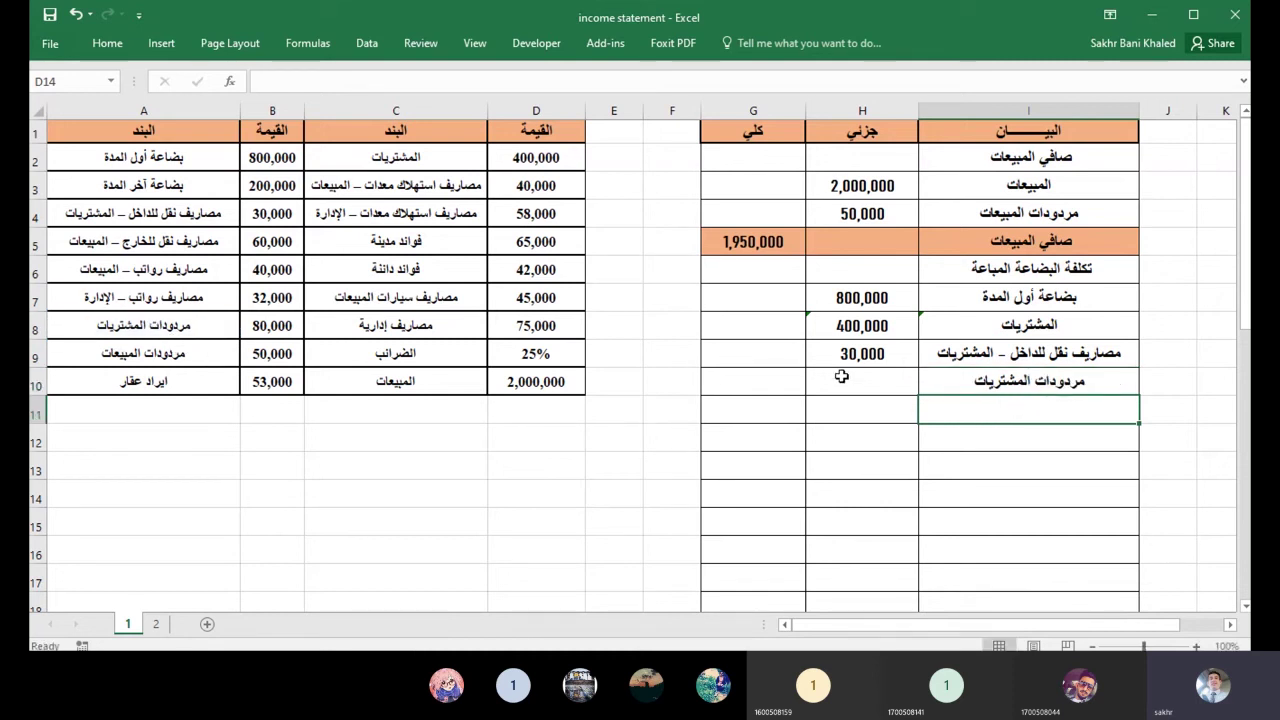
{"action": "left_click", "coordinate": [842, 376]}
{"action": "type", "text": "="}
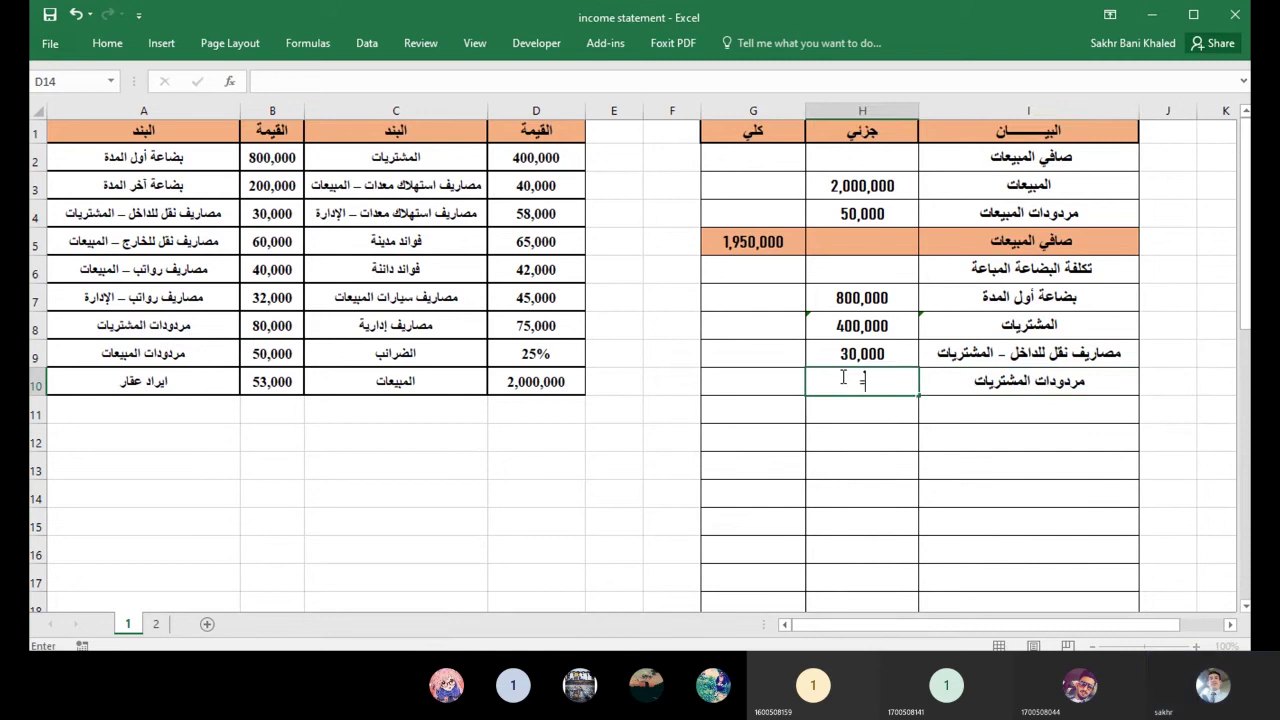
{"action": "left_click", "coordinate": [268, 325]}
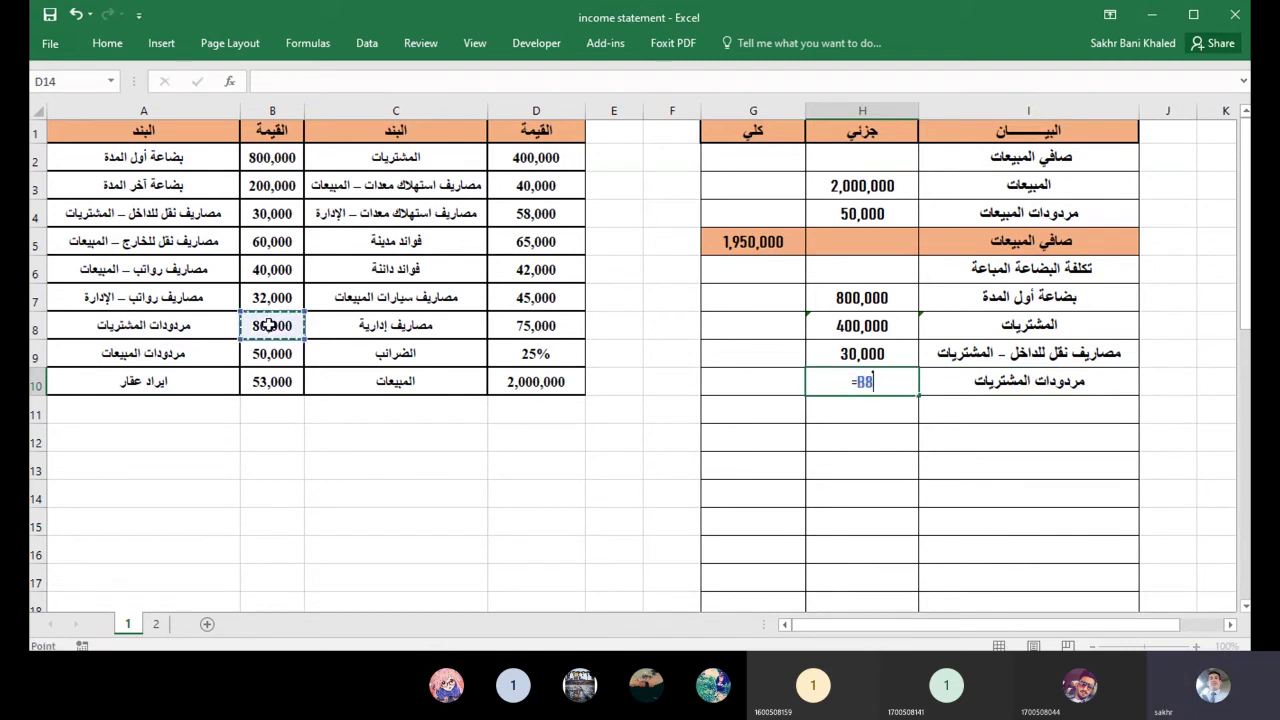
{"action": "key", "text": "Return"}
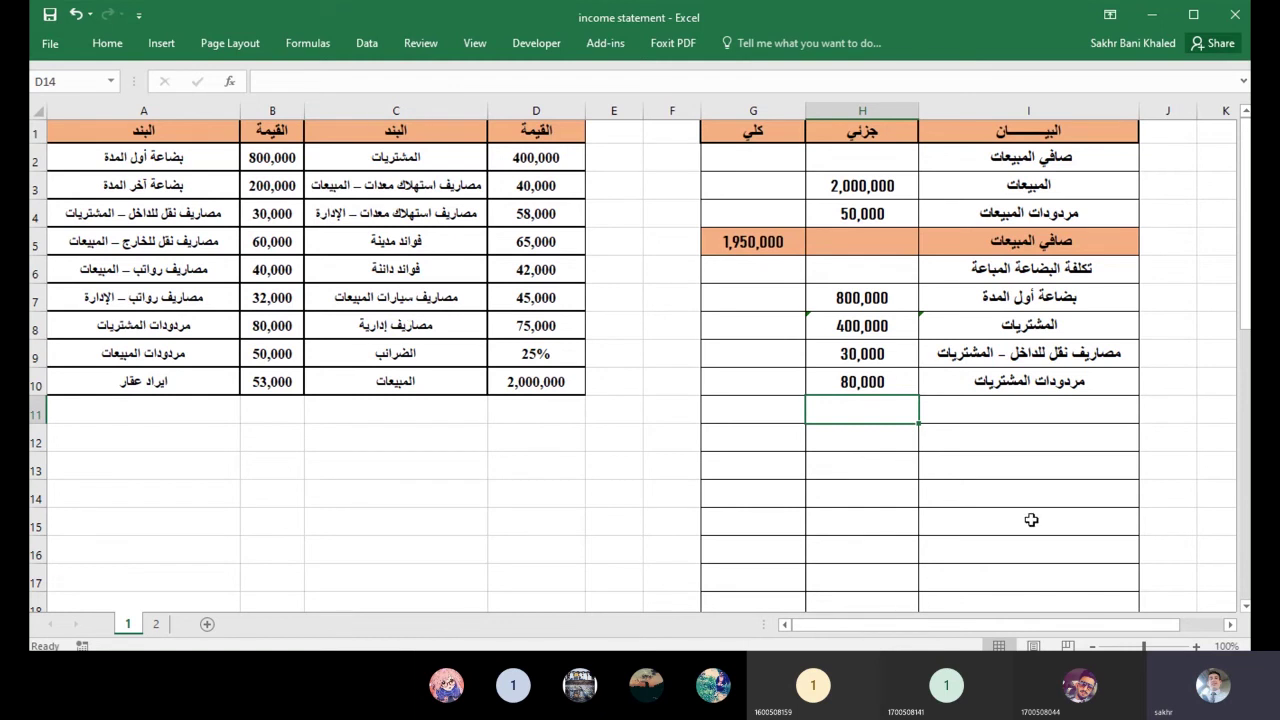
Enter the label "تكلفة البضاعة المتاحة للبيع" in cell I11 below the purchase returns.
{"action": "left_click", "coordinate": [1046, 409]}
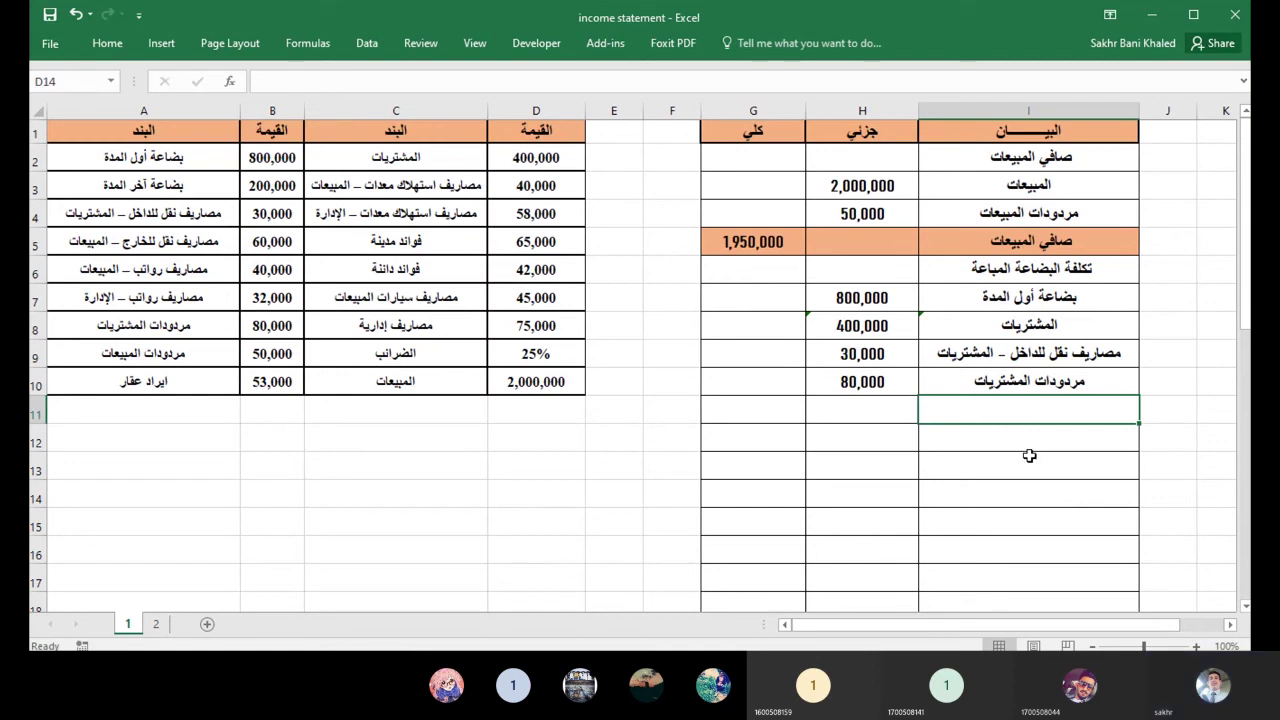
{"action": "type", "text": "="}
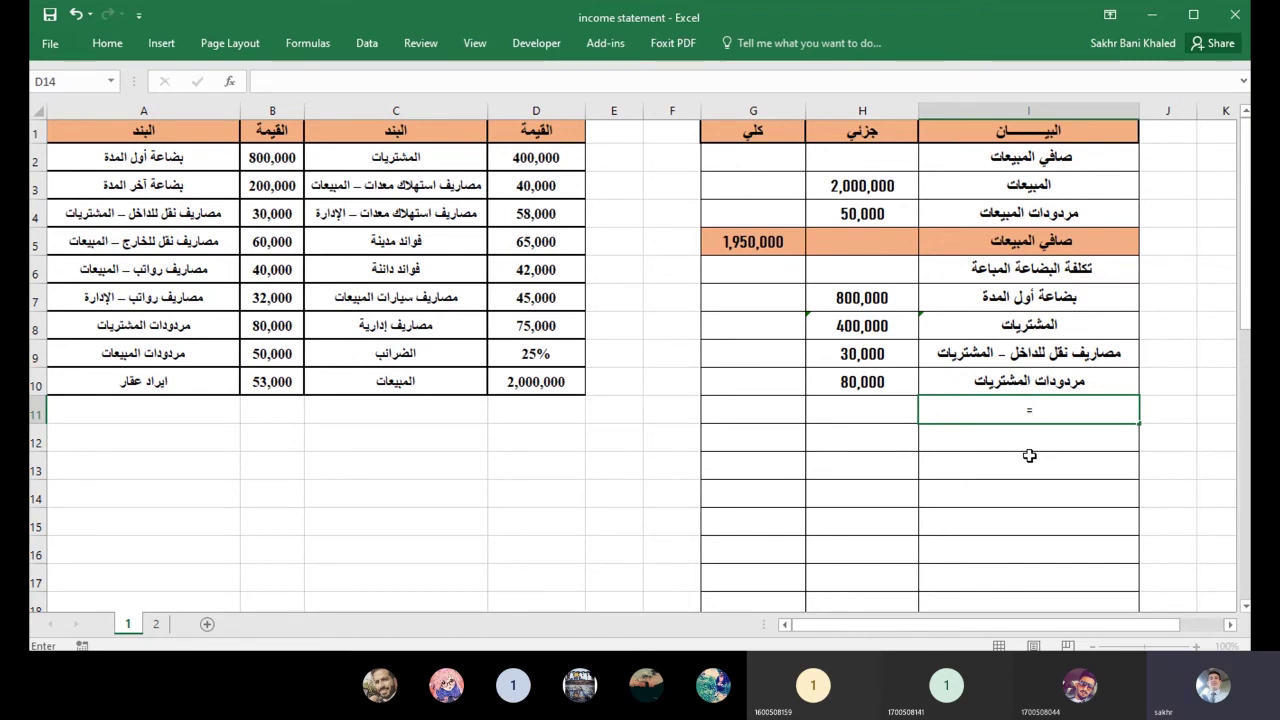
{"action": "type", "text": "تكلفة ال"}
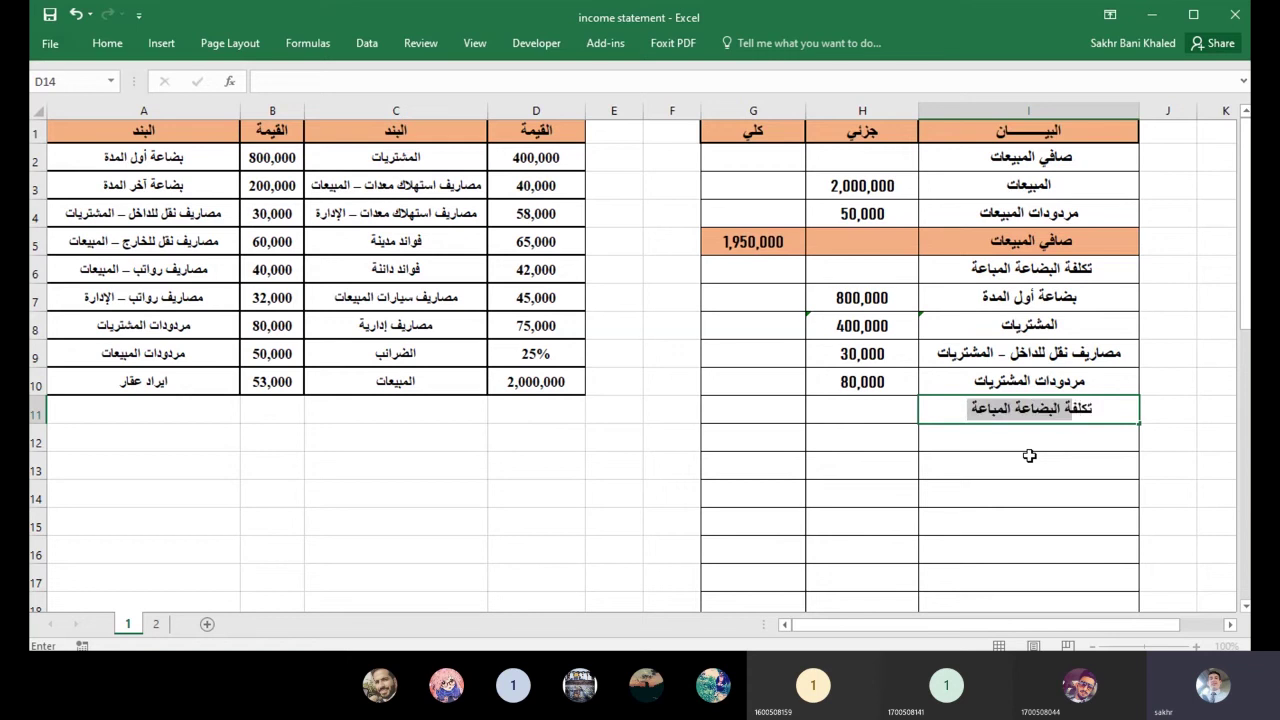
{"action": "key", "text": "shift+Left"}
{"action": "key", "text": "shift+Left"}
{"action": "key", "text": "shift+Left"}
{"action": "key", "text": "shift+Left"}
{"action": "key", "text": "shift+Left"}
{"action": "key", "text": "shift+Left"}
{"action": "key", "text": "shift+Left"}
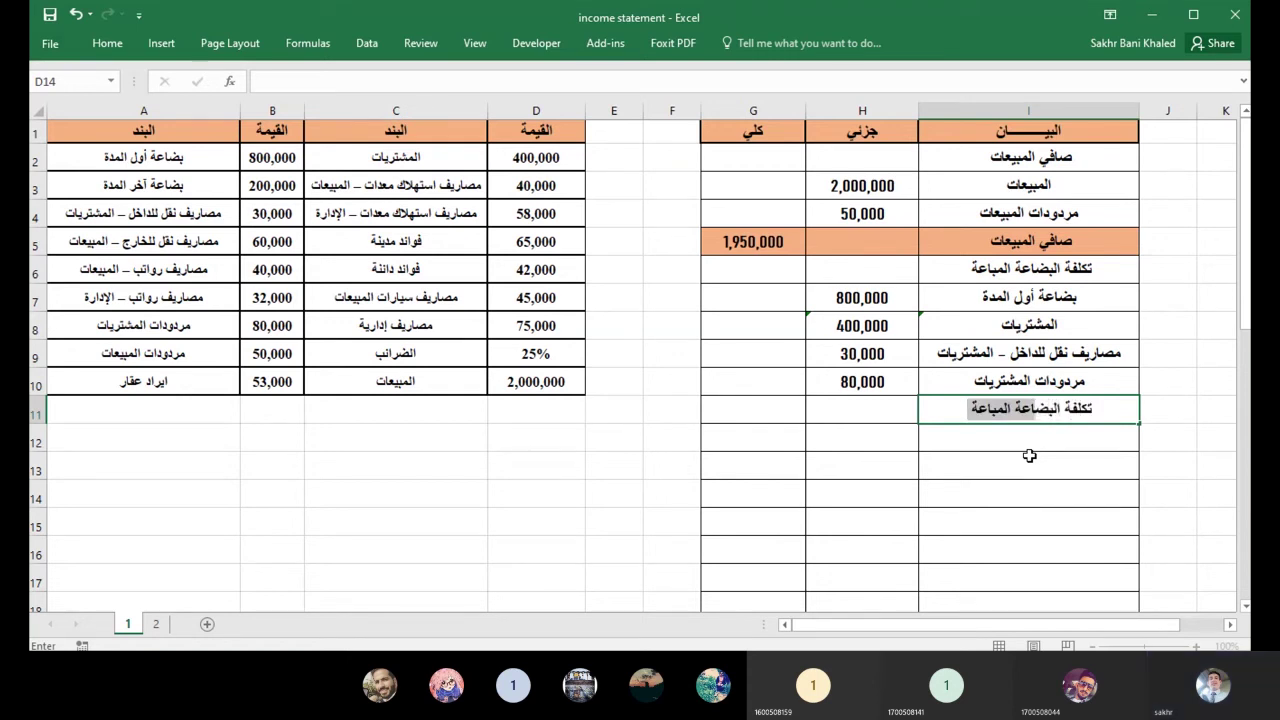
{"action": "key", "text": "BackSpace"}
{"action": "key", "text": "BackSpace"}
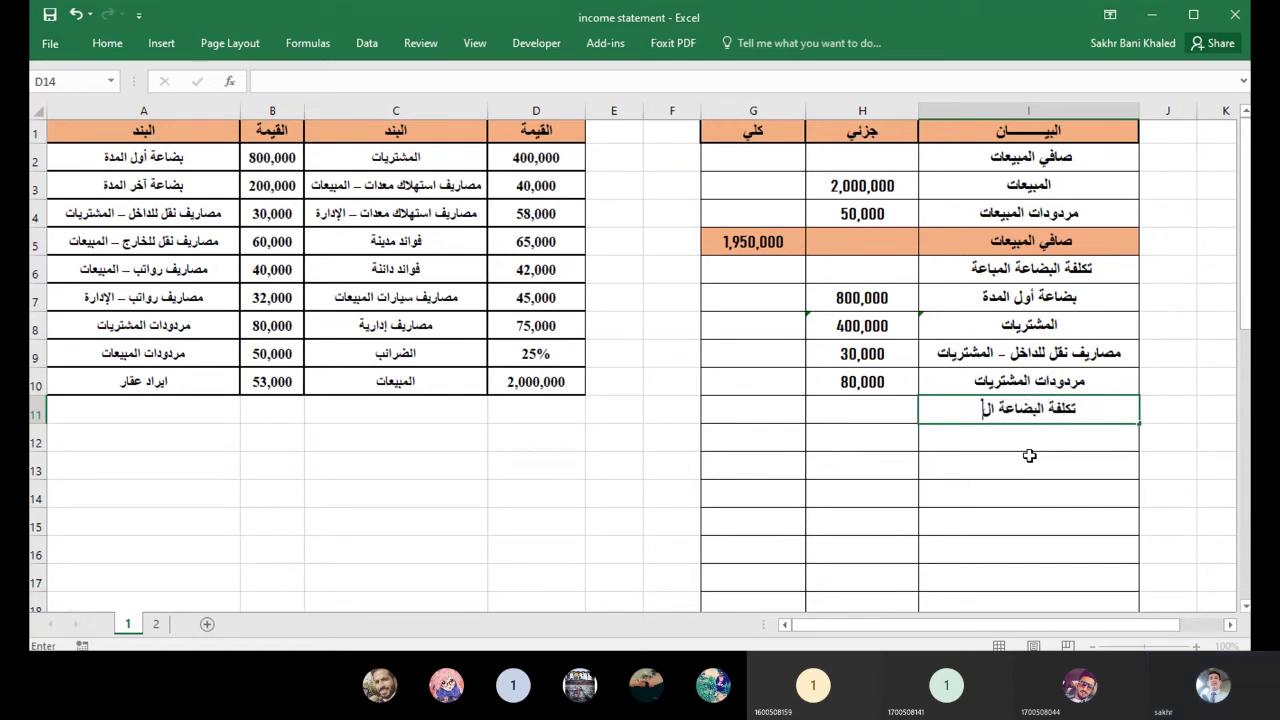
{"action": "type", "text": "ن"}
{"action": "key", "text": "BackSpace"}
{"action": "type", "text": "متاح"}
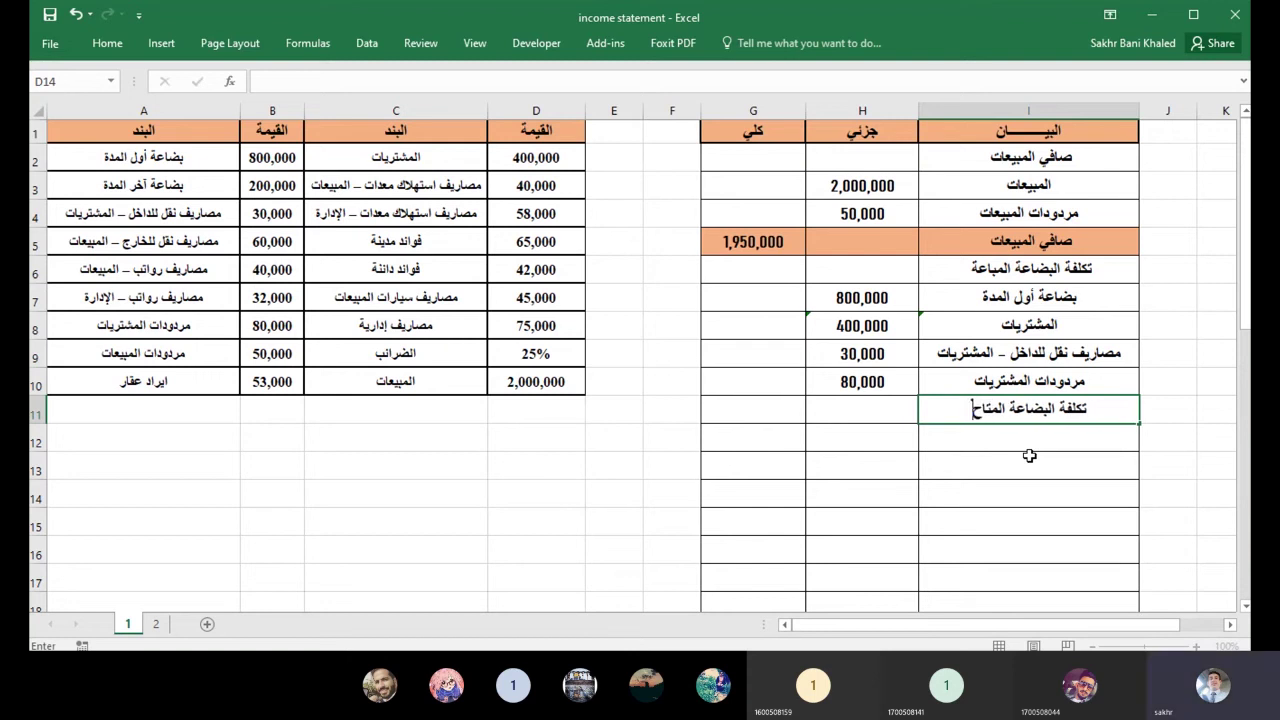
{"action": "type", "text": "ة للبيع"}
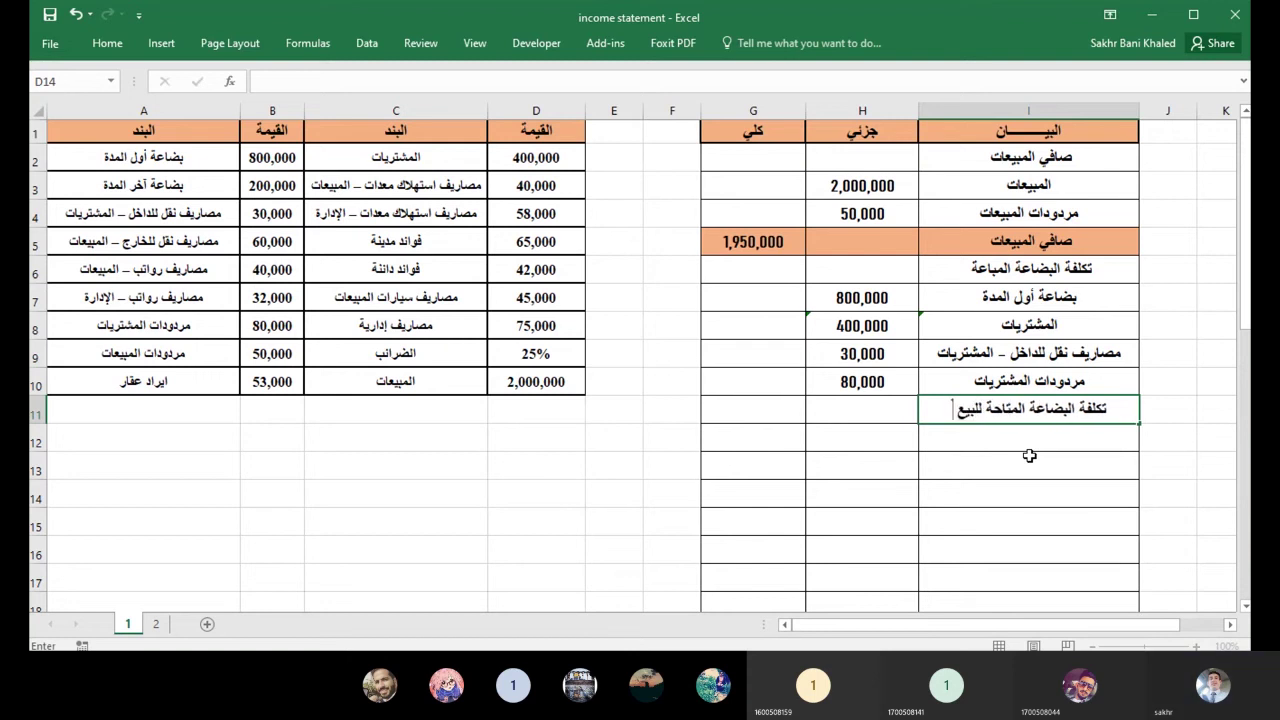
{"action": "left_click", "coordinate": [864, 409]}
{"action": "left_click", "coordinate": [1212, 684]}
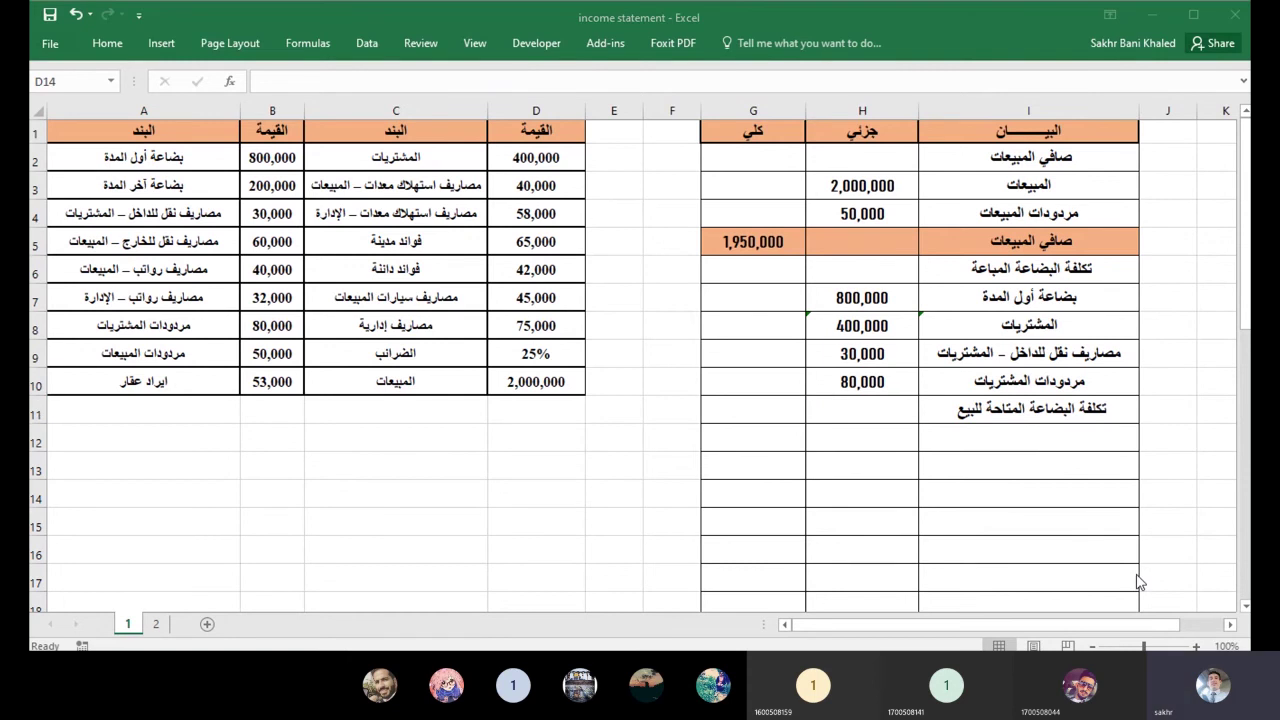
Calculate the cost of goods available for sale in H11 with the formula =H7+H8+H9-H10.
{"action": "left_click", "coordinate": [857, 407]}
{"action": "type", "text": "="}
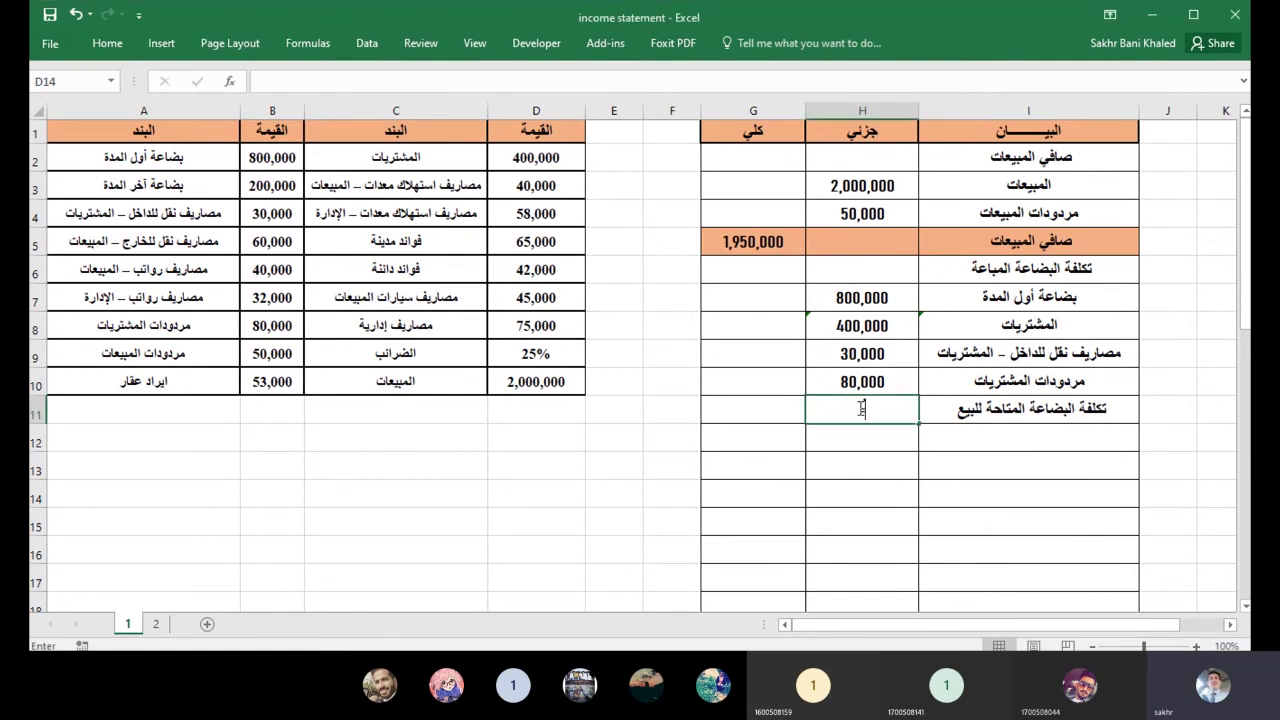
{"action": "left_click", "coordinate": [873, 305]}
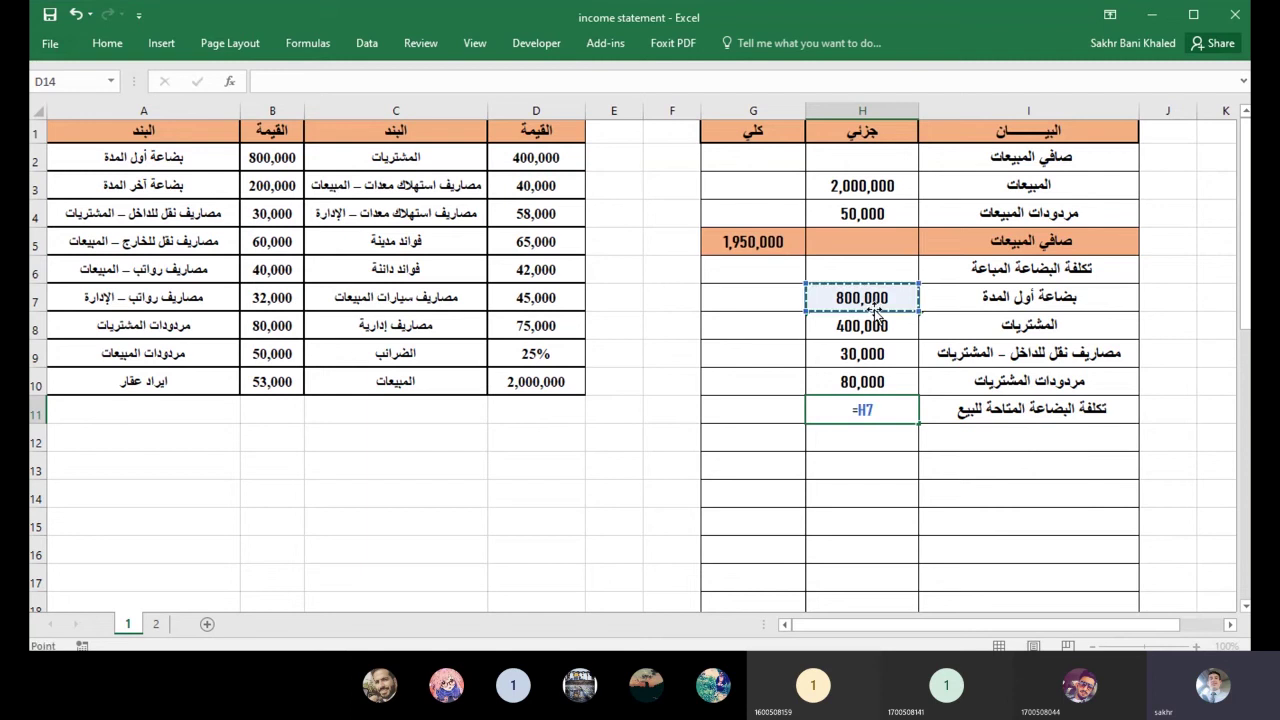
{"action": "type", "text": "+"}
{"action": "left_click", "coordinate": [880, 326]}
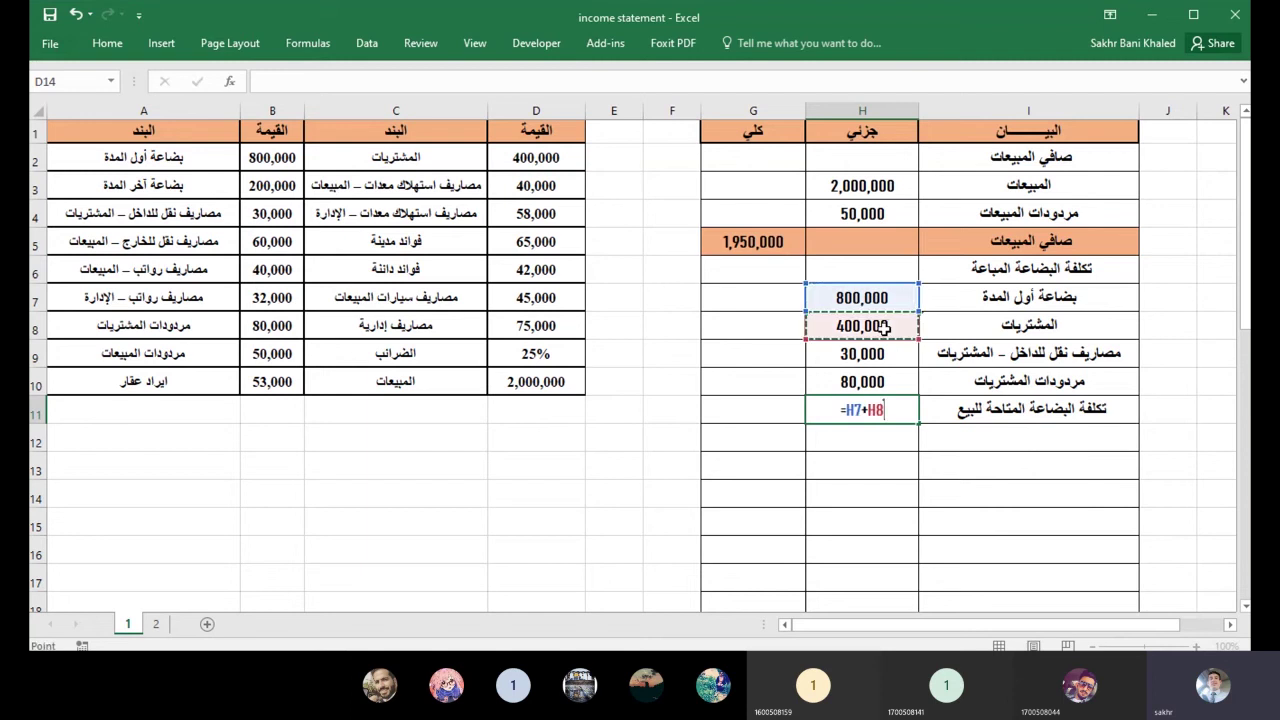
{"action": "type", "text": "+"}
{"action": "left_click", "coordinate": [889, 352]}
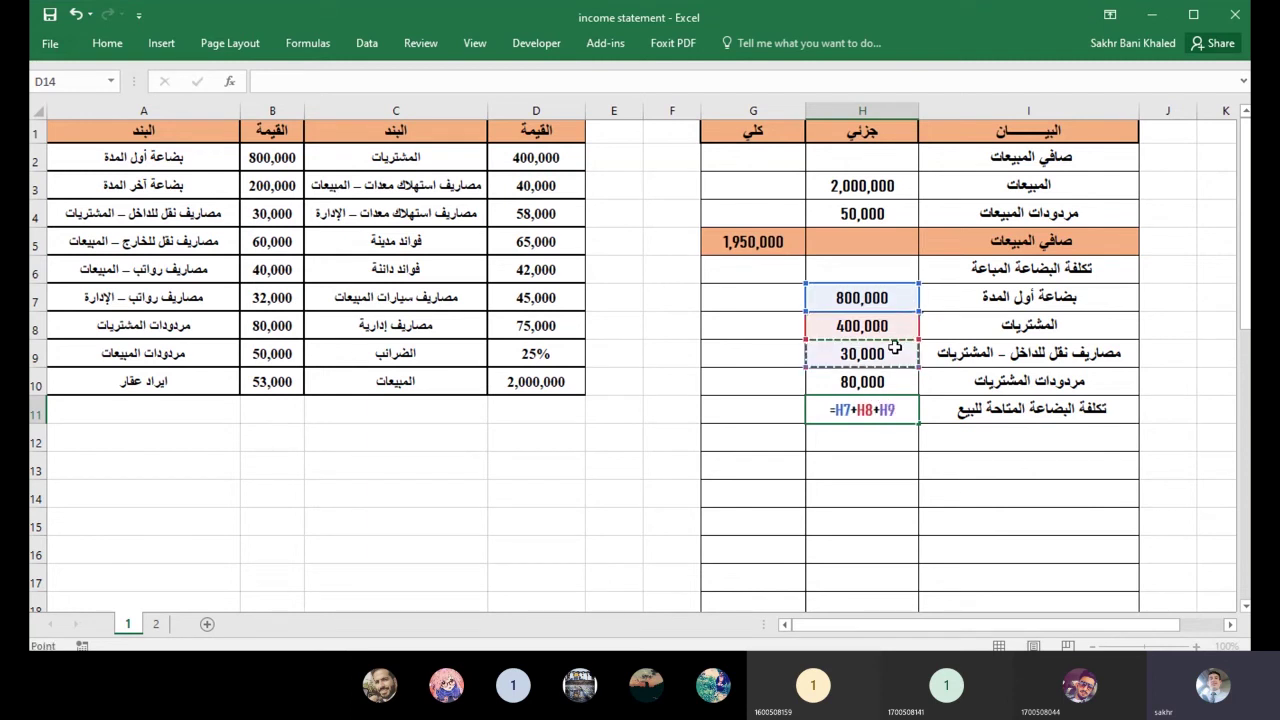
{"action": "type", "text": "-"}
{"action": "left_click", "coordinate": [876, 381]}
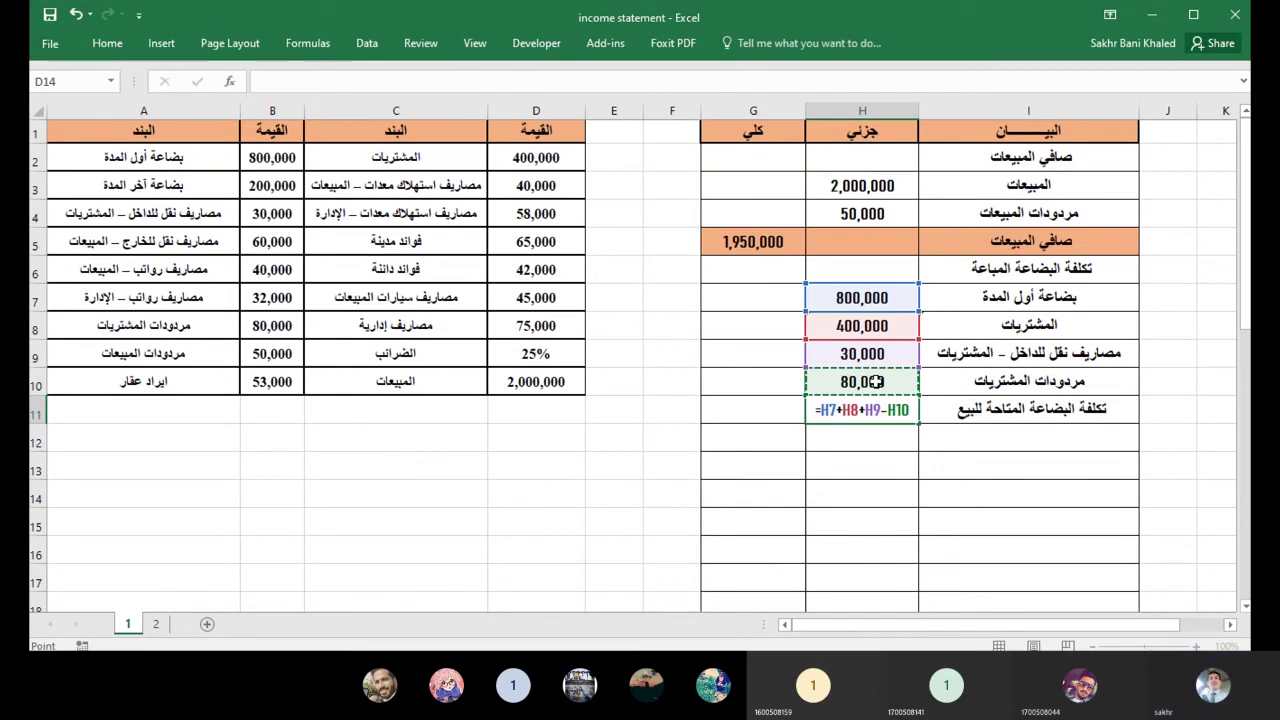
{"action": "key", "text": "Return"}
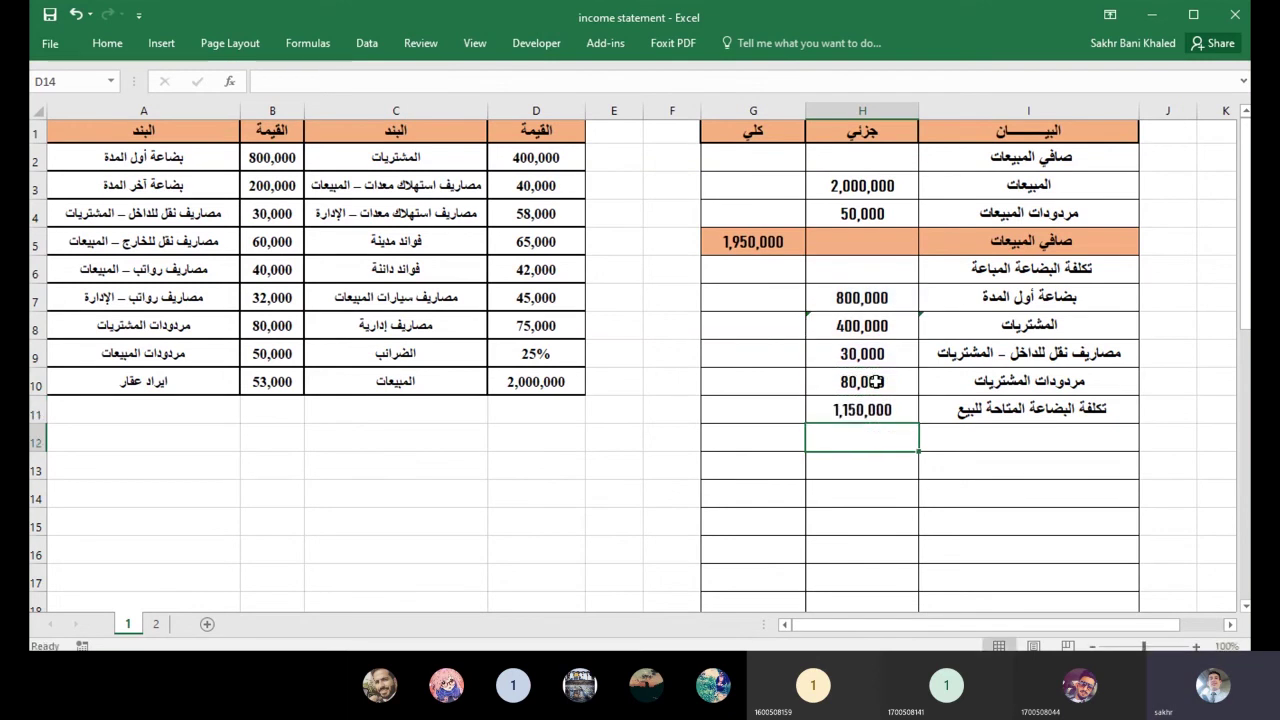
Fill row 12 with the ending inventory by linking the label in I12 to A3 and the partial amount in H12 to B3.
{"action": "left_click", "coordinate": [1060, 427]}
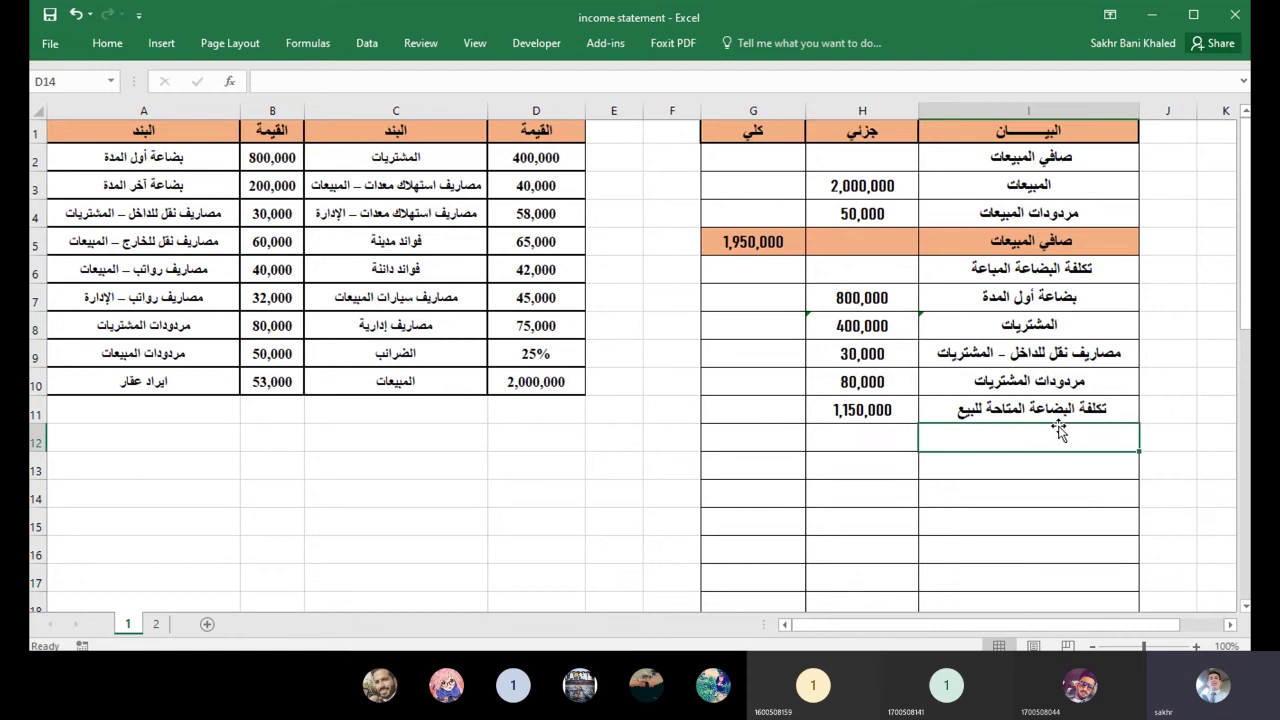
{"action": "type", "text": "="}
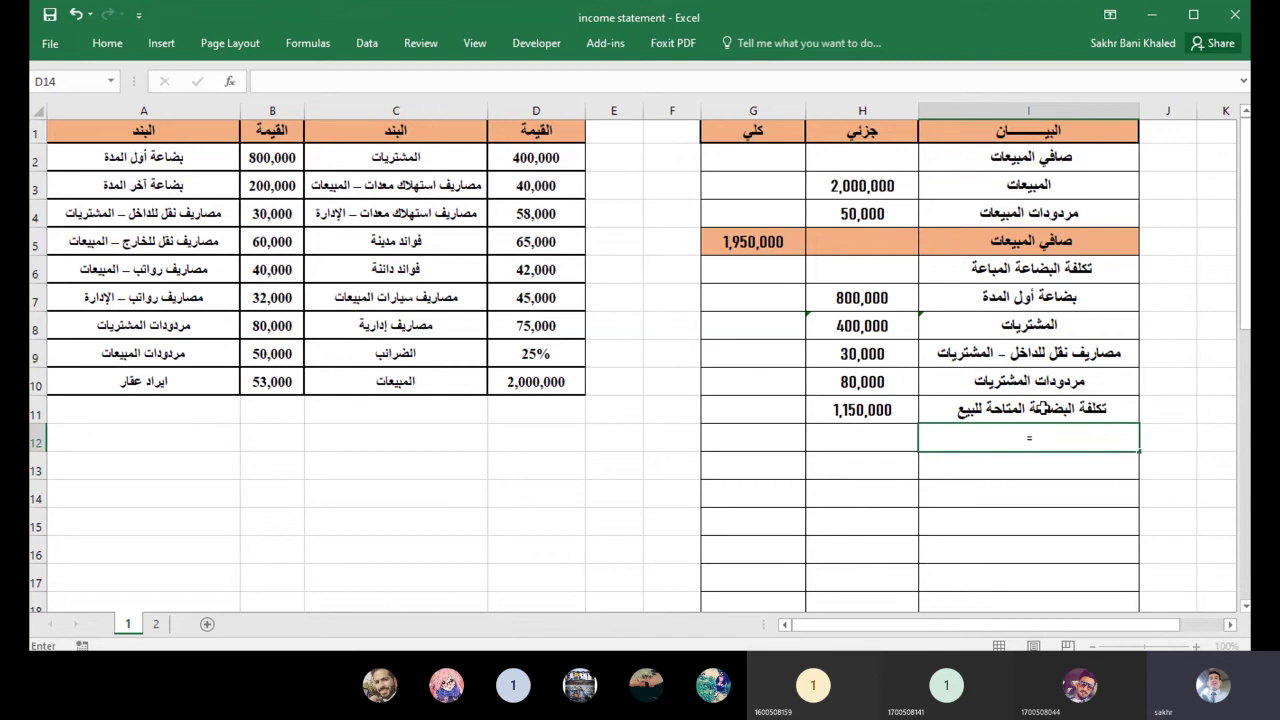
{"action": "left_click", "coordinate": [120, 183]}
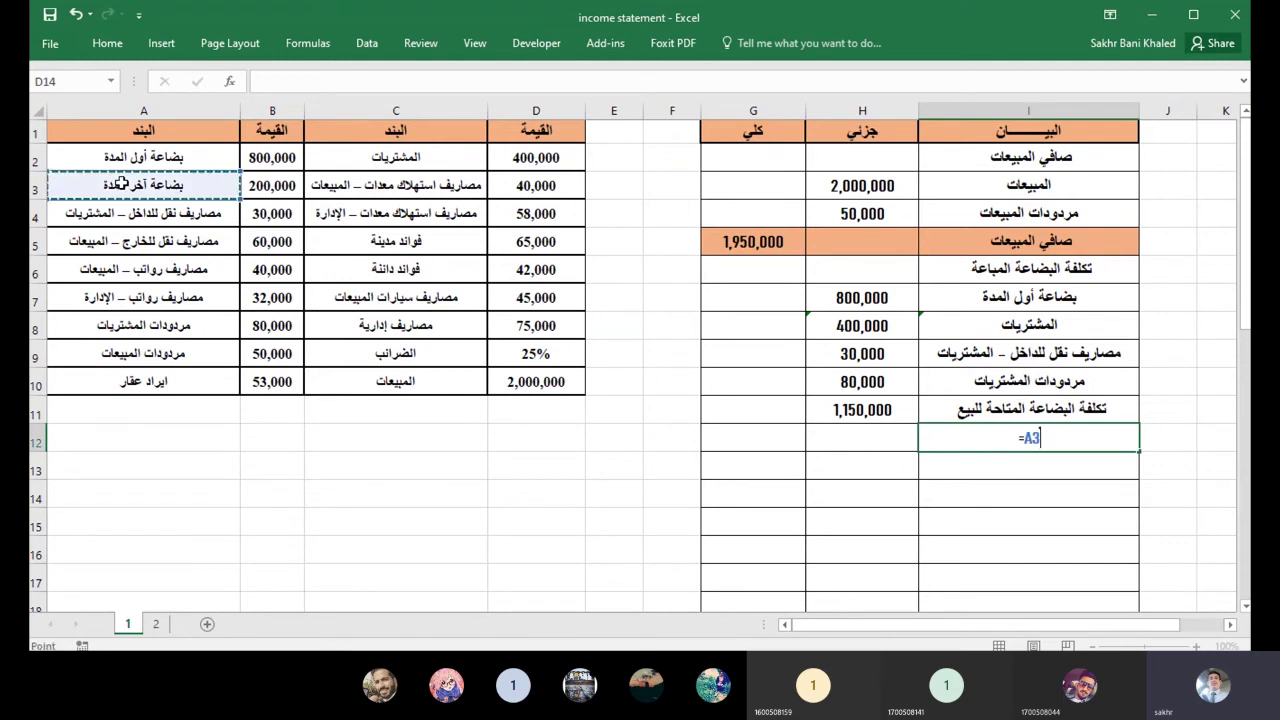
{"action": "key", "text": "Return"}
{"action": "left_click", "coordinate": [818, 434]}
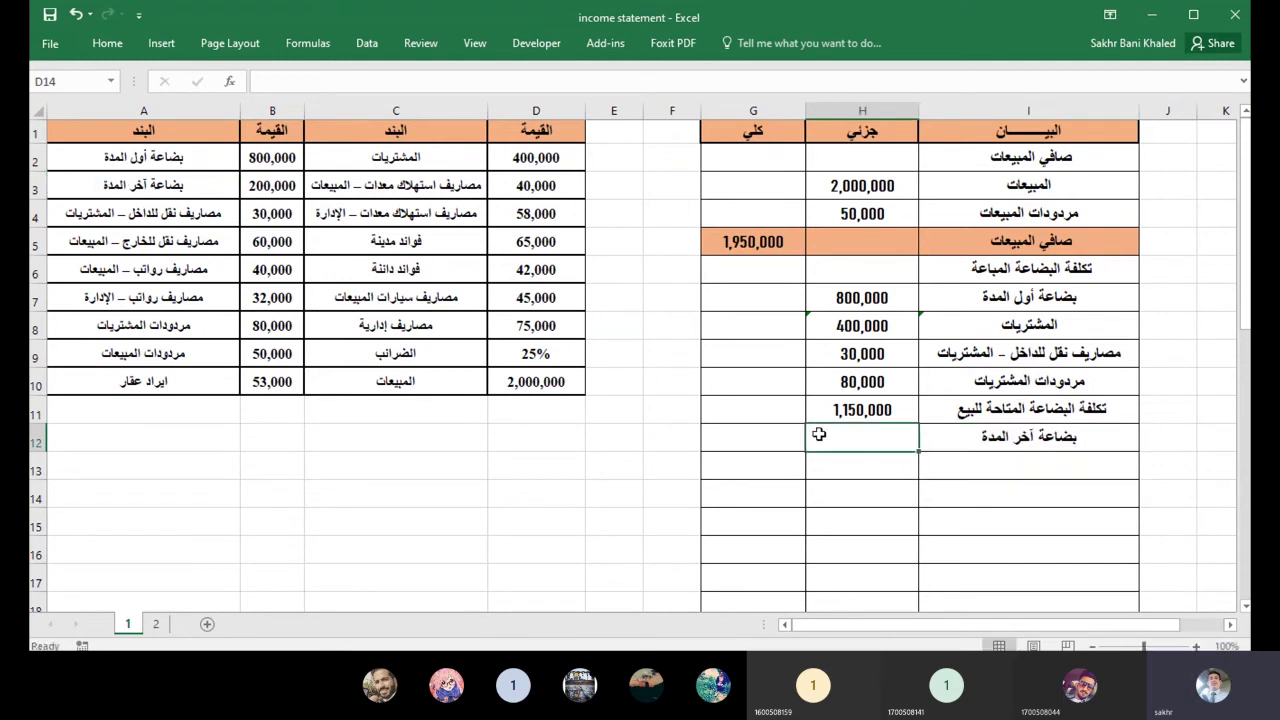
{"action": "type", "text": "="}
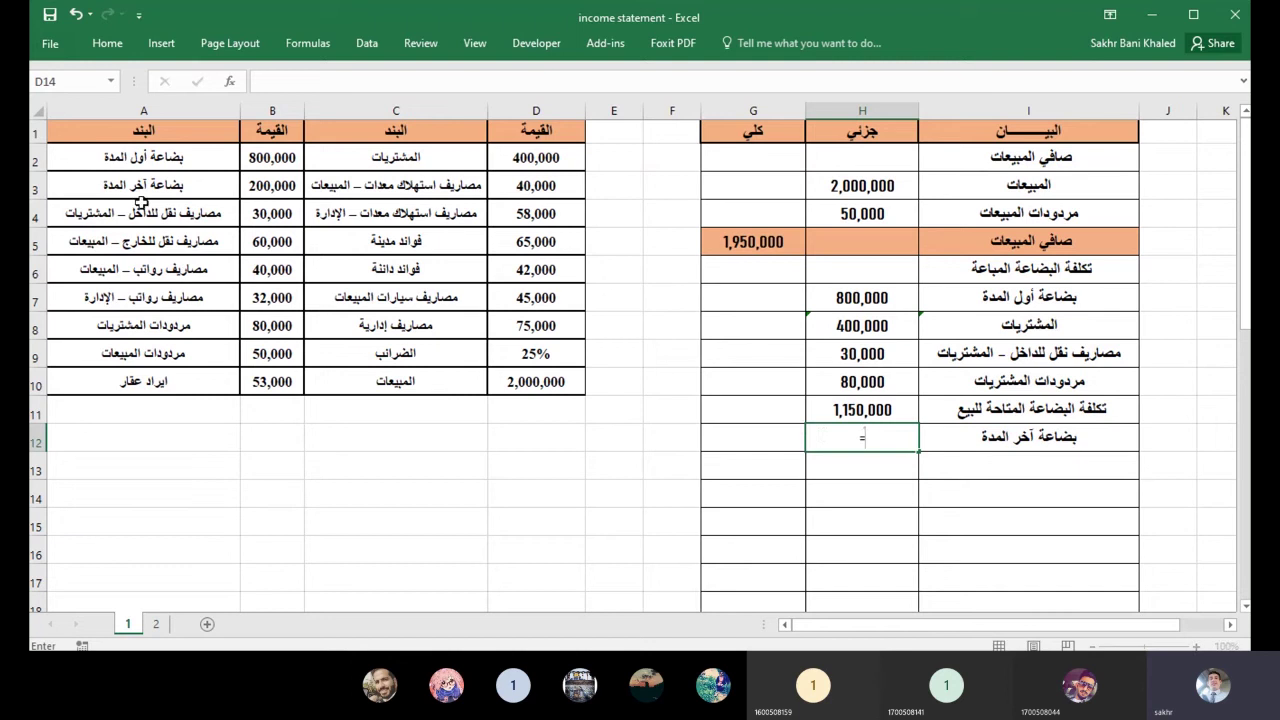
{"action": "left_click", "coordinate": [262, 187]}
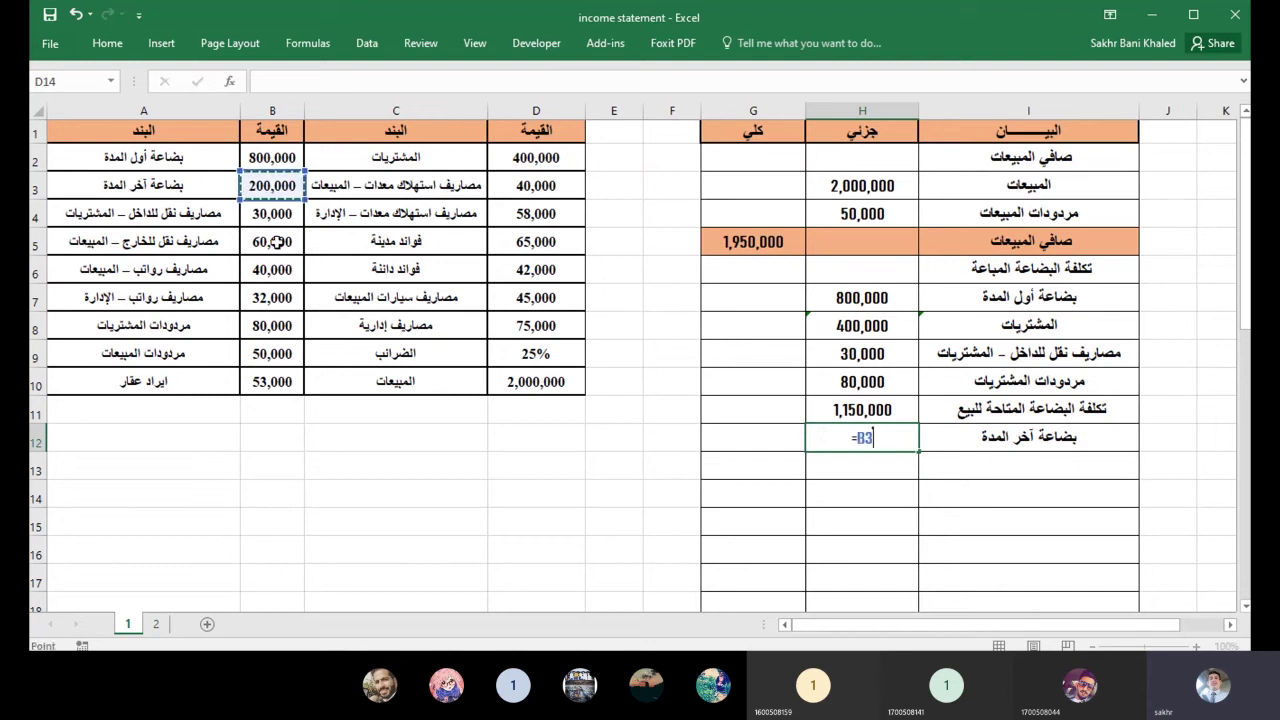
{"action": "key", "text": "Return"}
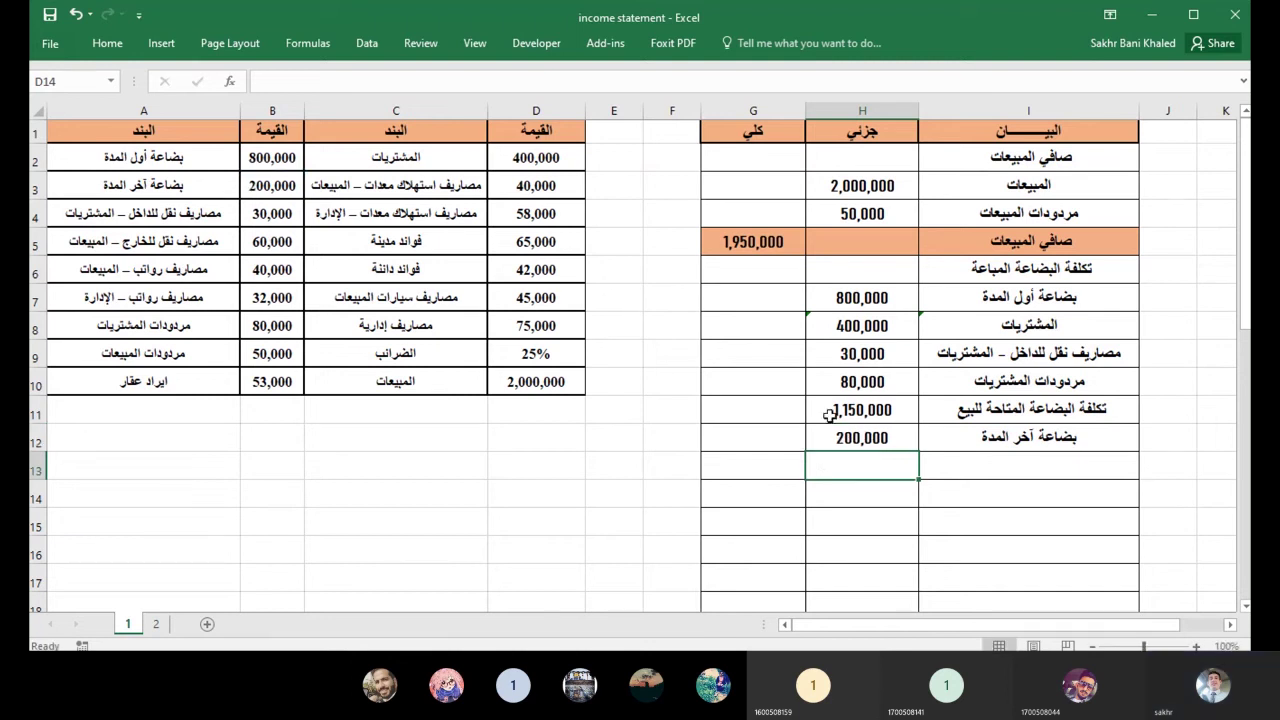
Enter the label "تكلفة البضاعة المباعة" in cell I13 below the ending inventory.
{"action": "left_click", "coordinate": [1087, 478]}
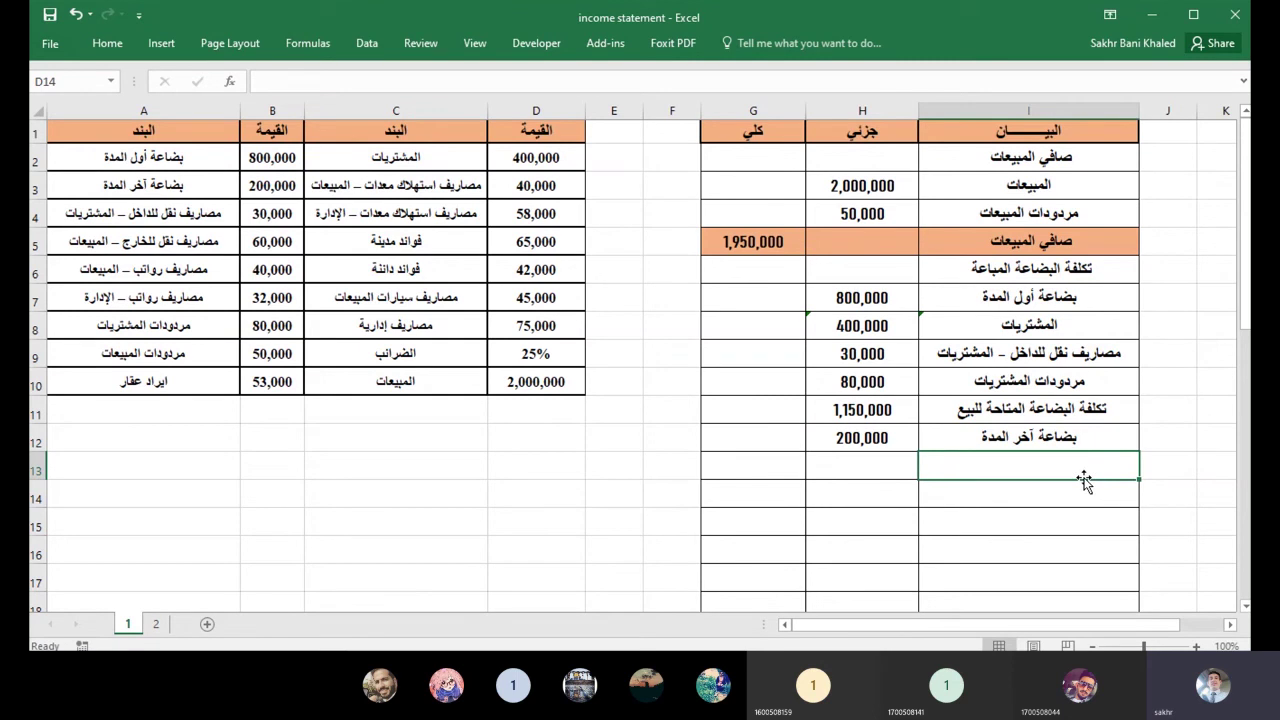
{"action": "type", "text": "تكلفة ال"}
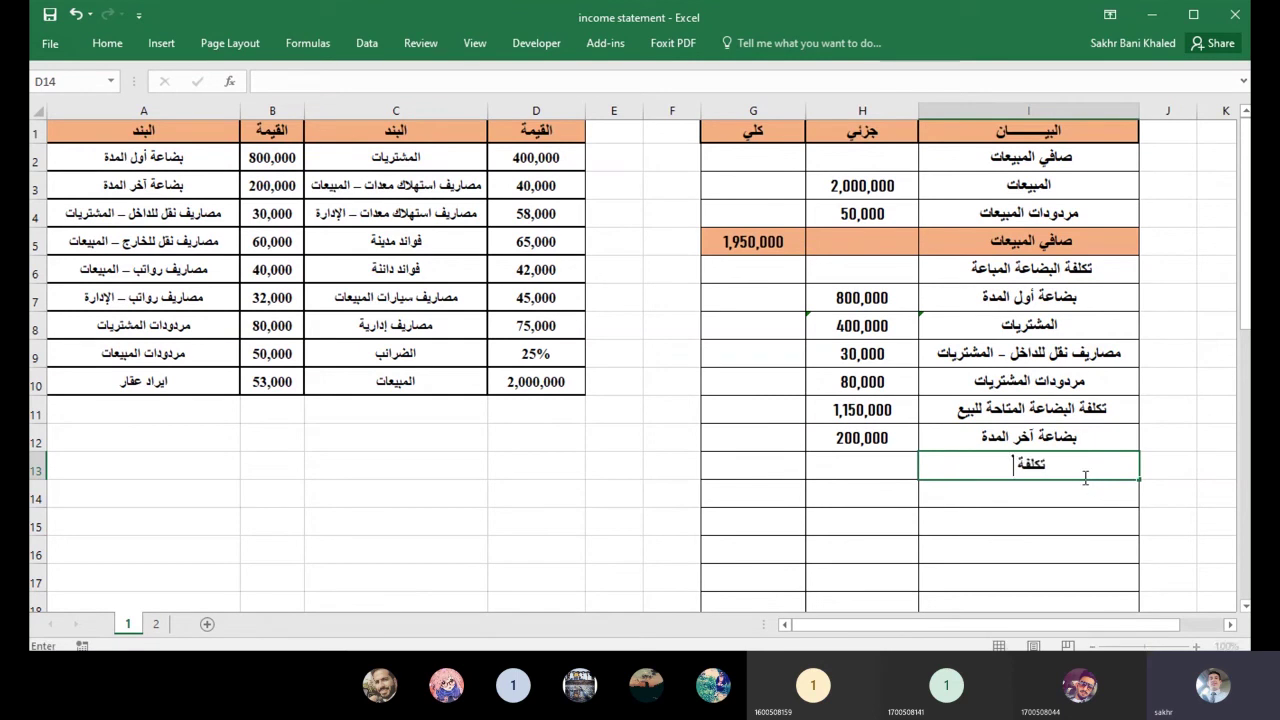
{"action": "type", "text": "بضاعة ا"}
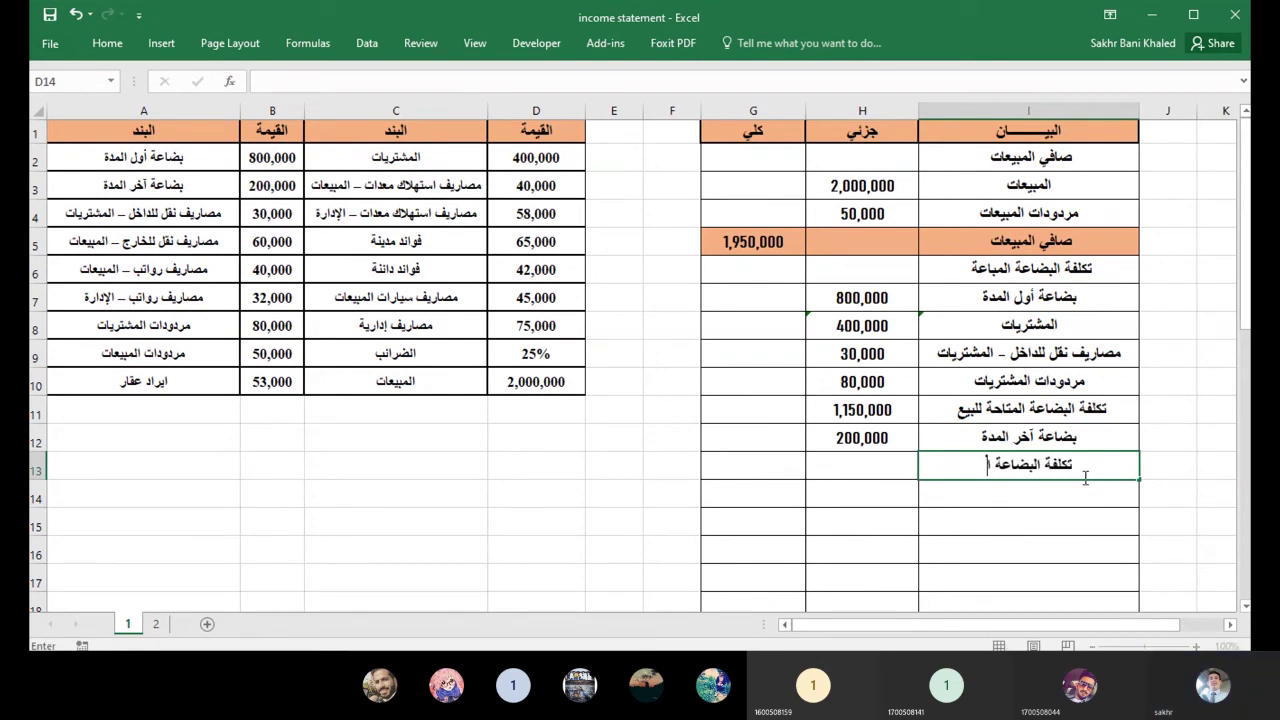
{"action": "type", "text": "لمباعة"}
{"action": "key", "text": "Tab"}
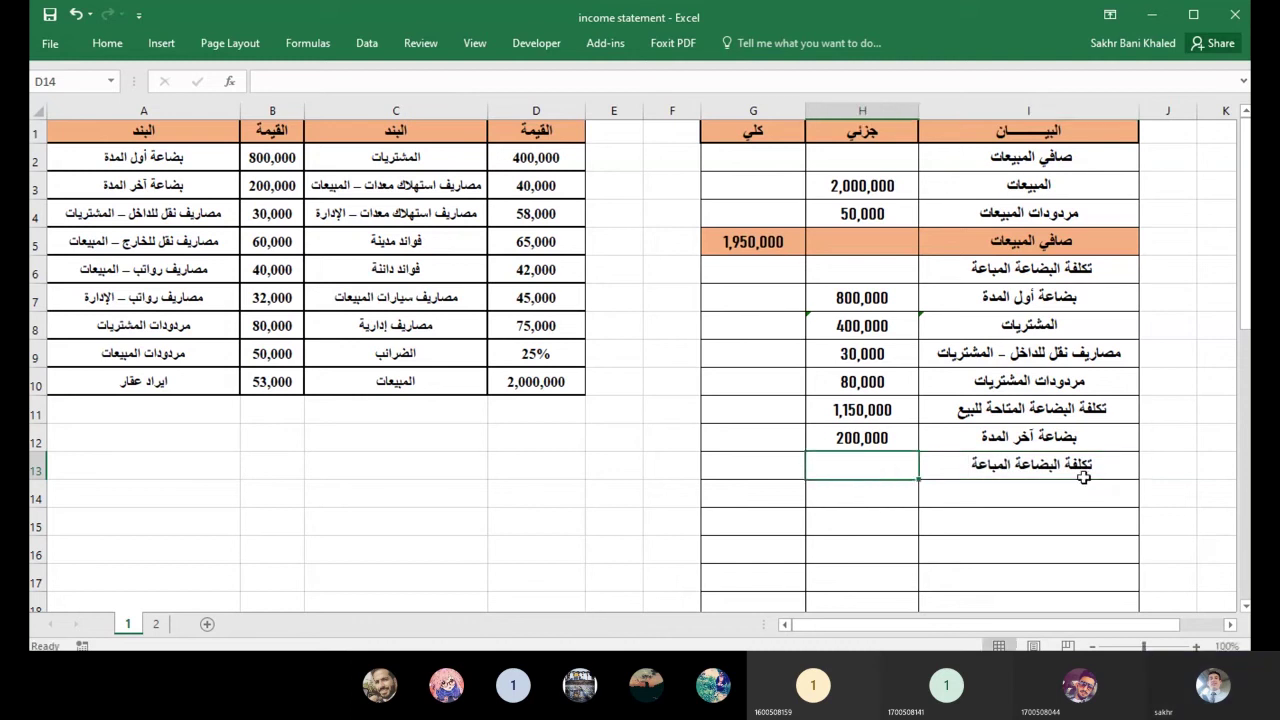
Calculate the cost of goods sold in the total column at G13 with the formula =H11-H12.
{"action": "left_click", "coordinate": [733, 472]}
{"action": "type", "text": "="}
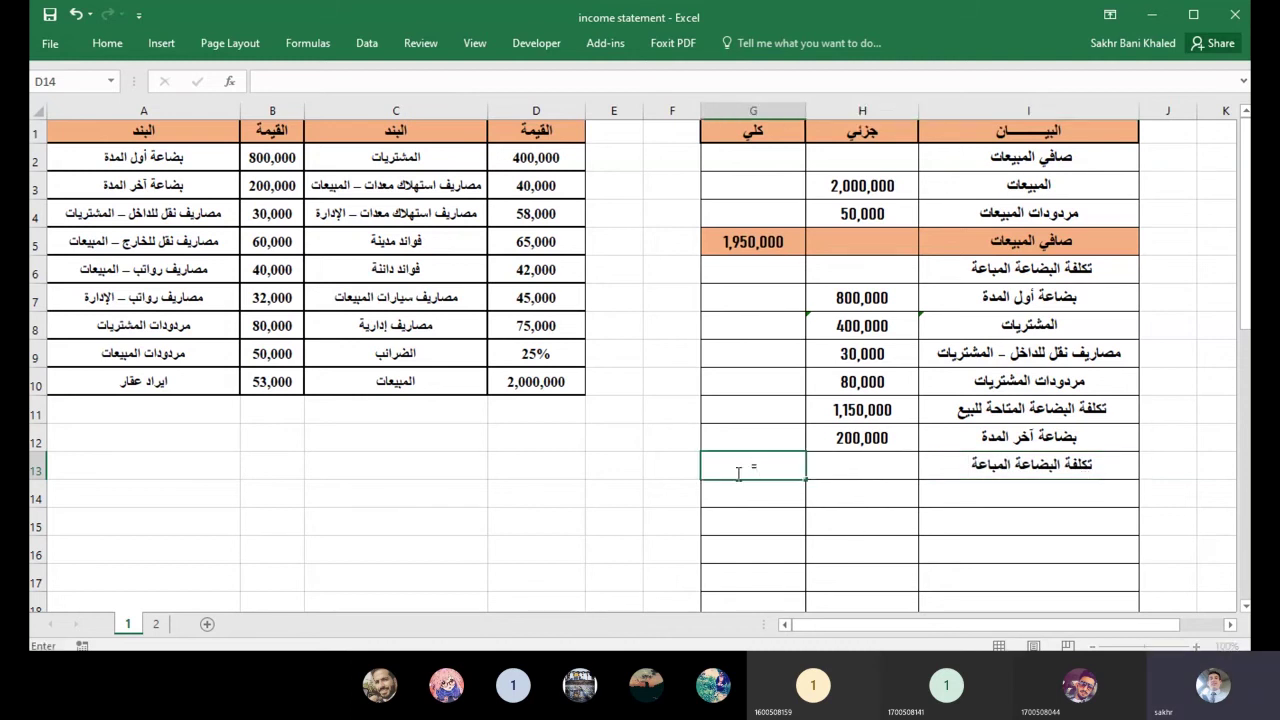
{"action": "left_click", "coordinate": [860, 410]}
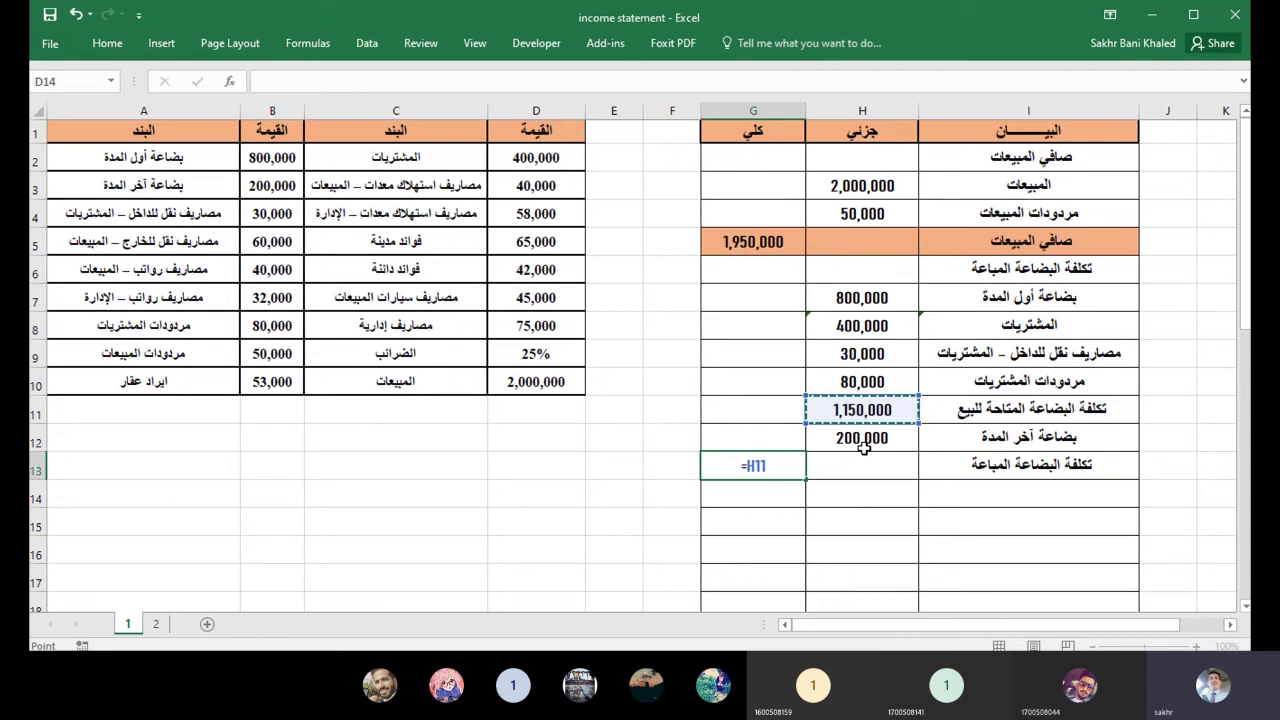
{"action": "type", "text": "-"}
{"action": "left_click", "coordinate": [862, 445]}
{"action": "key", "text": "Return"}
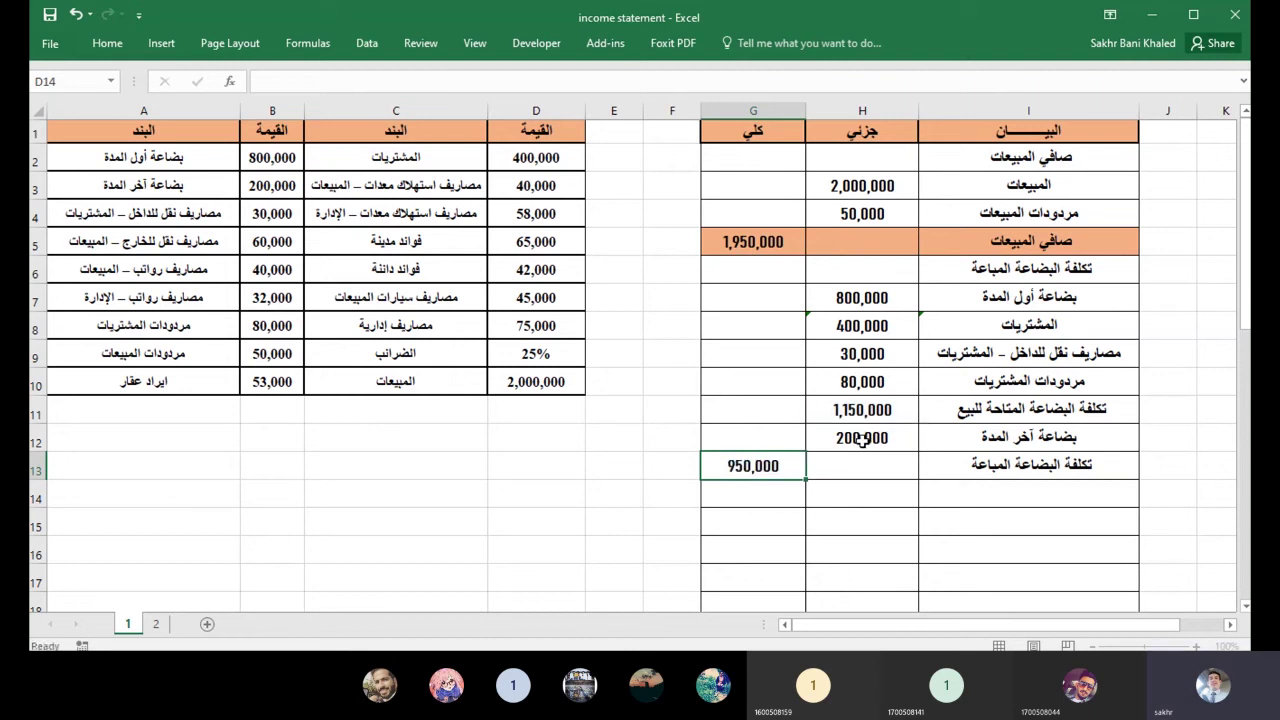
Shade the cost of goods sold row G13:I13 with the same orange fill as the net sales row.
{"action": "left_click_drag", "start_coordinate": [1106, 470], "coordinate": [755, 453]}
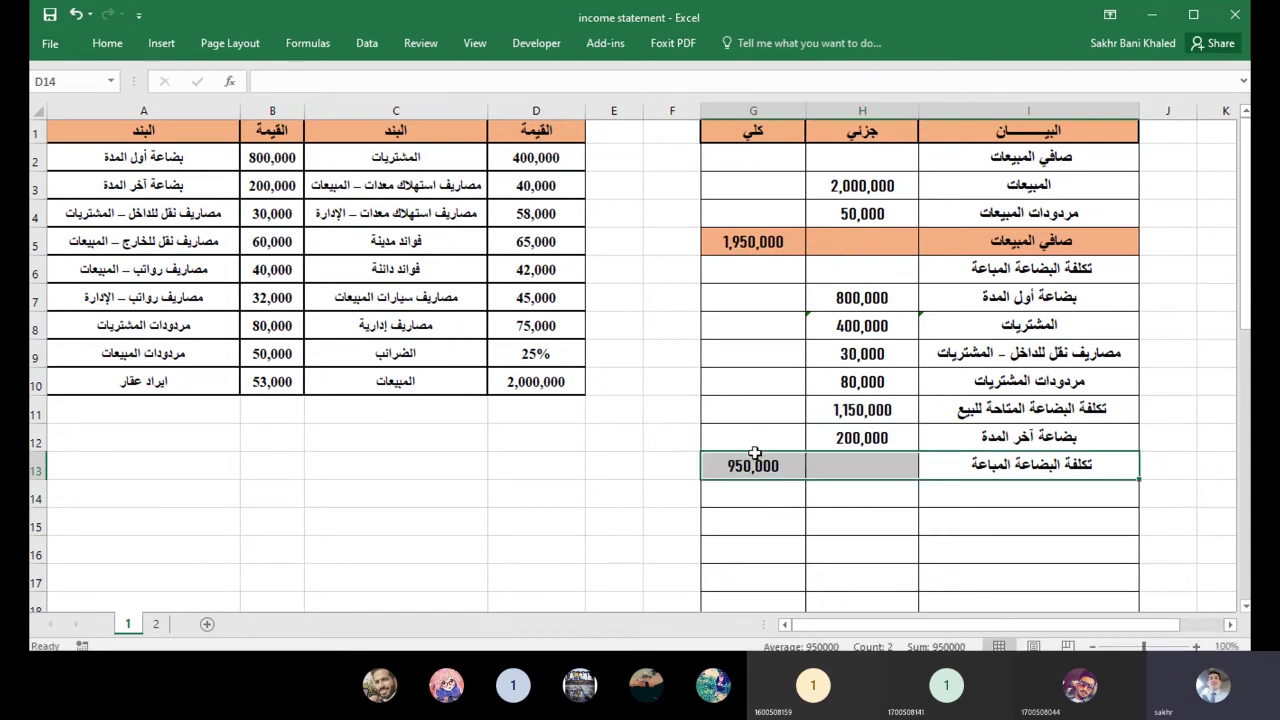
{"action": "left_click", "coordinate": [107, 43]}
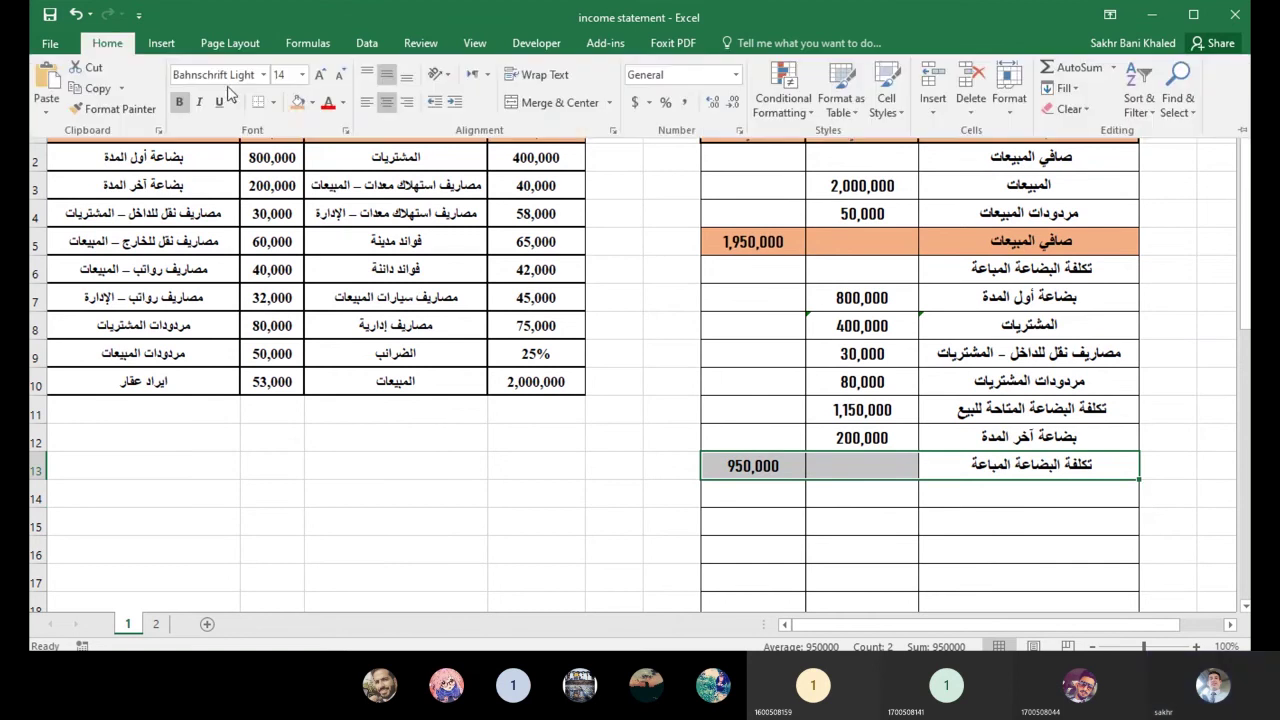
{"action": "left_click", "coordinate": [297, 102]}
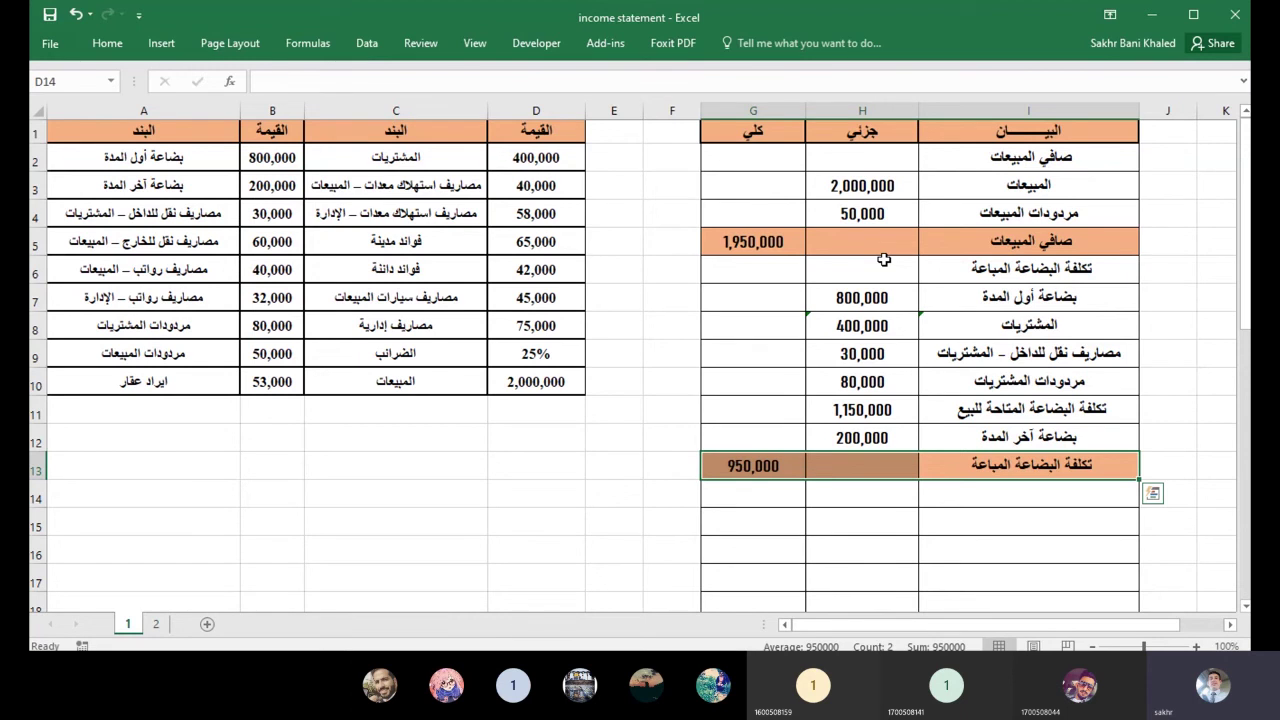
Add the gross profit row with the label "مجمل الربح" in I14 and the formula =G5-G13 in G14.
{"action": "left_click", "coordinate": [1086, 502]}
{"action": "type", "text": "م"}
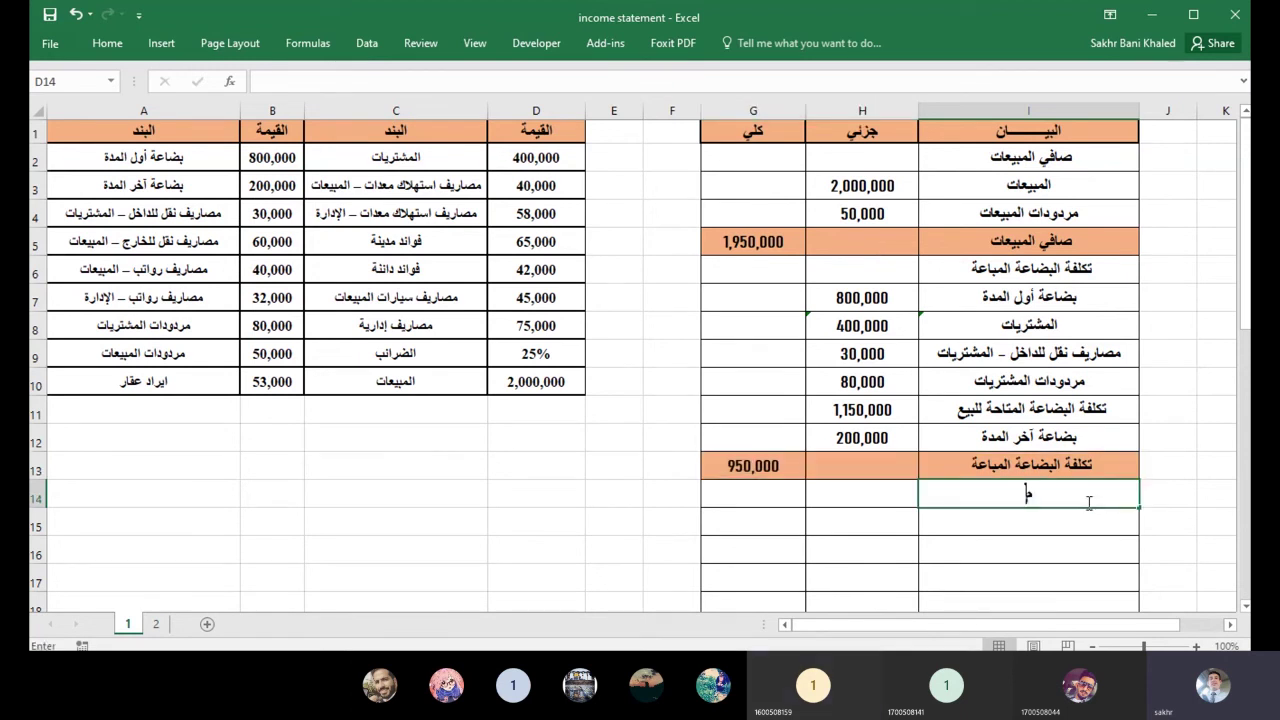
{"action": "type", "text": "جمل الربح"}
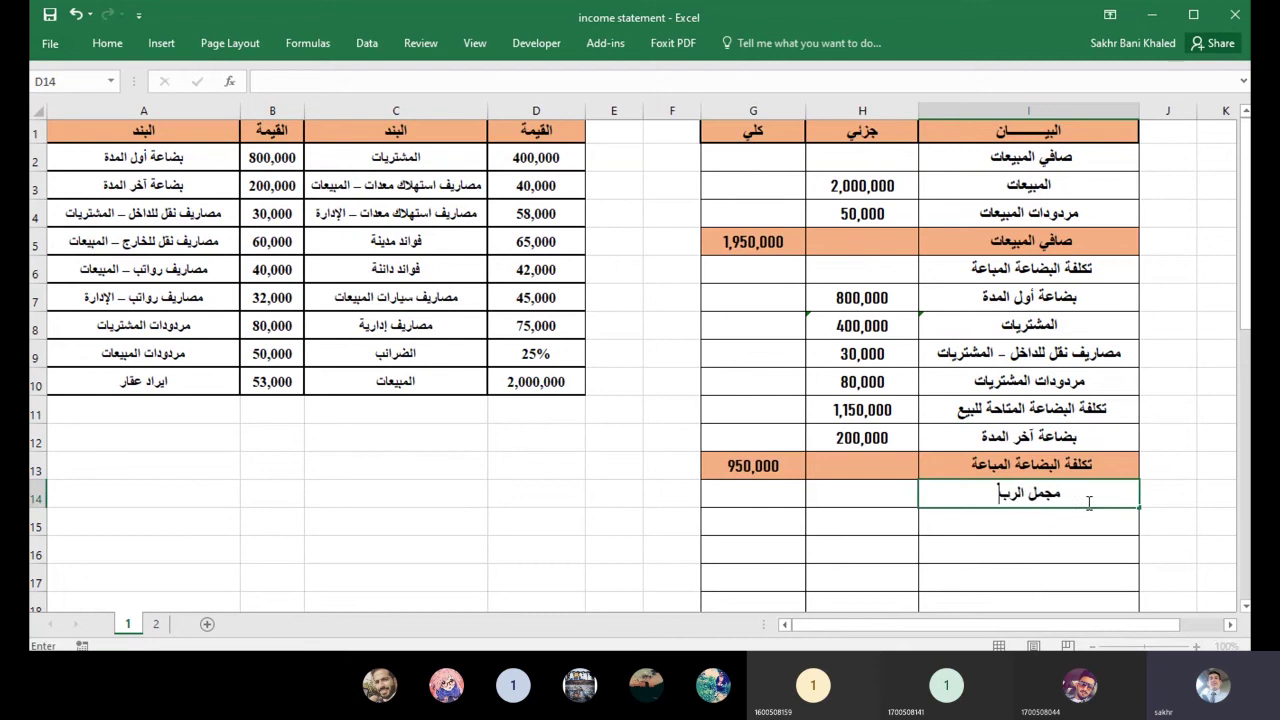
{"action": "left_click", "coordinate": [734, 499]}
{"action": "type", "text": "="}
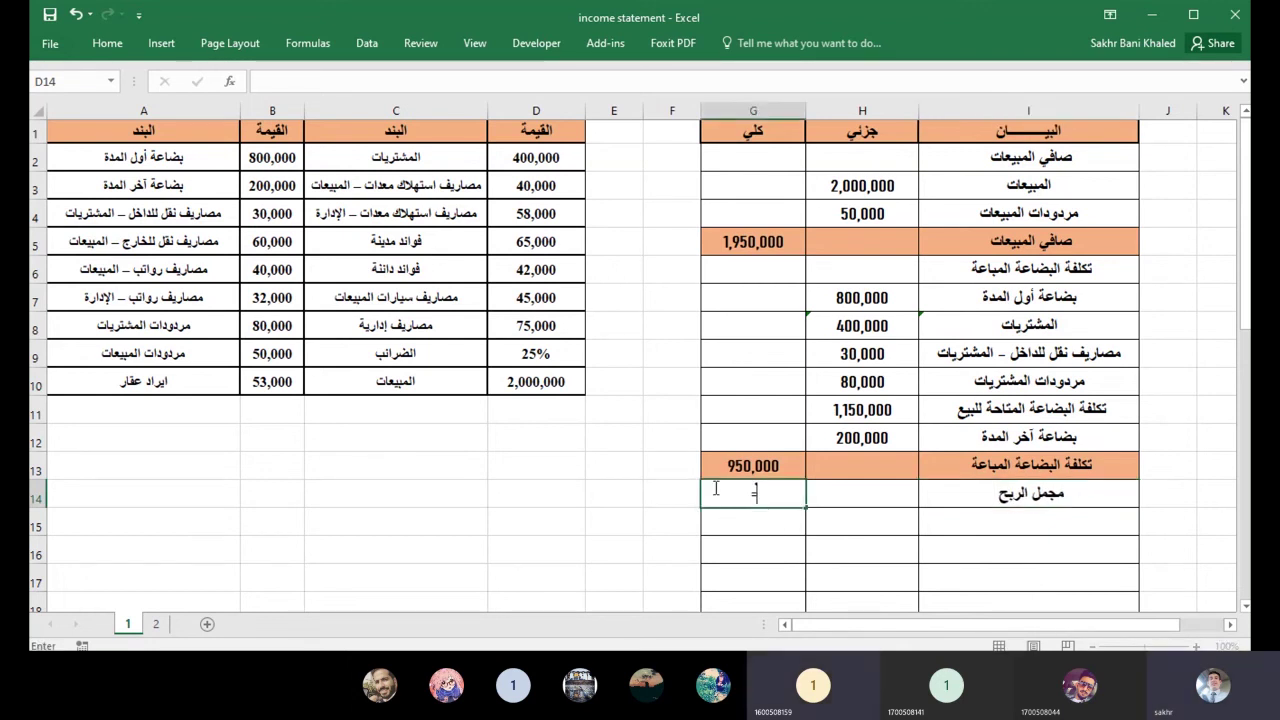
{"action": "left_click", "coordinate": [740, 242]}
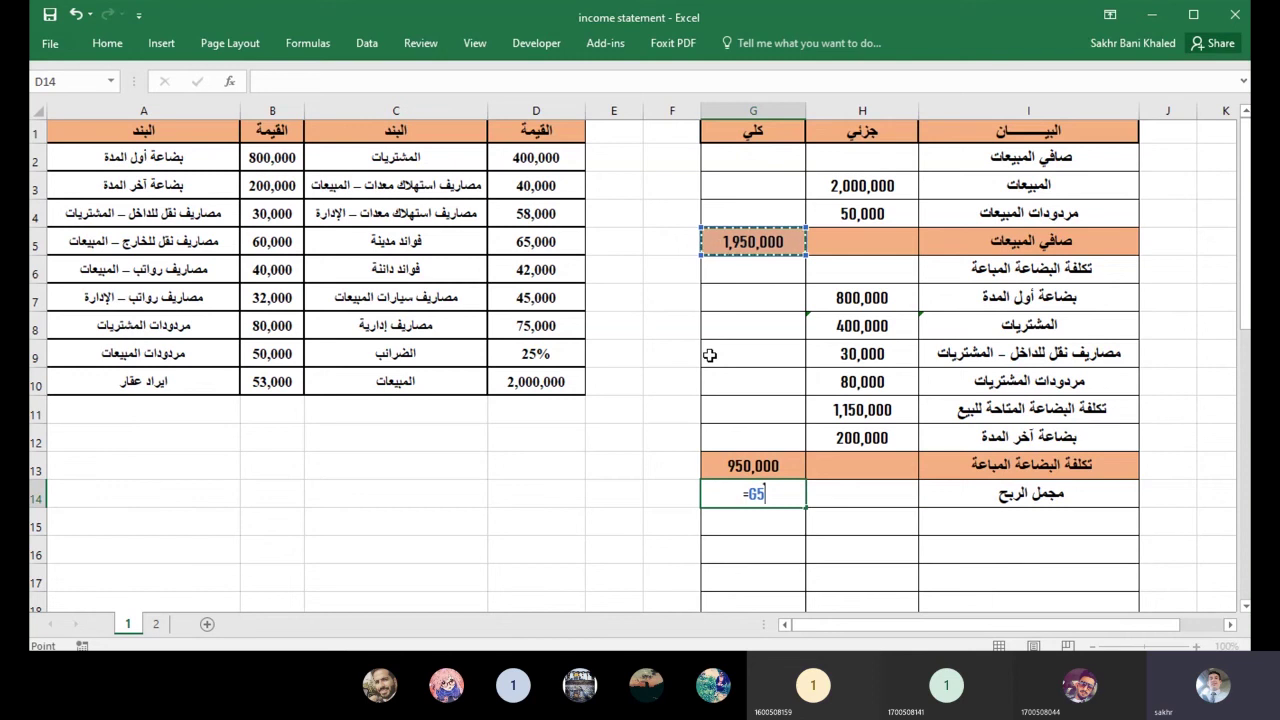
{"action": "type", "text": "-"}
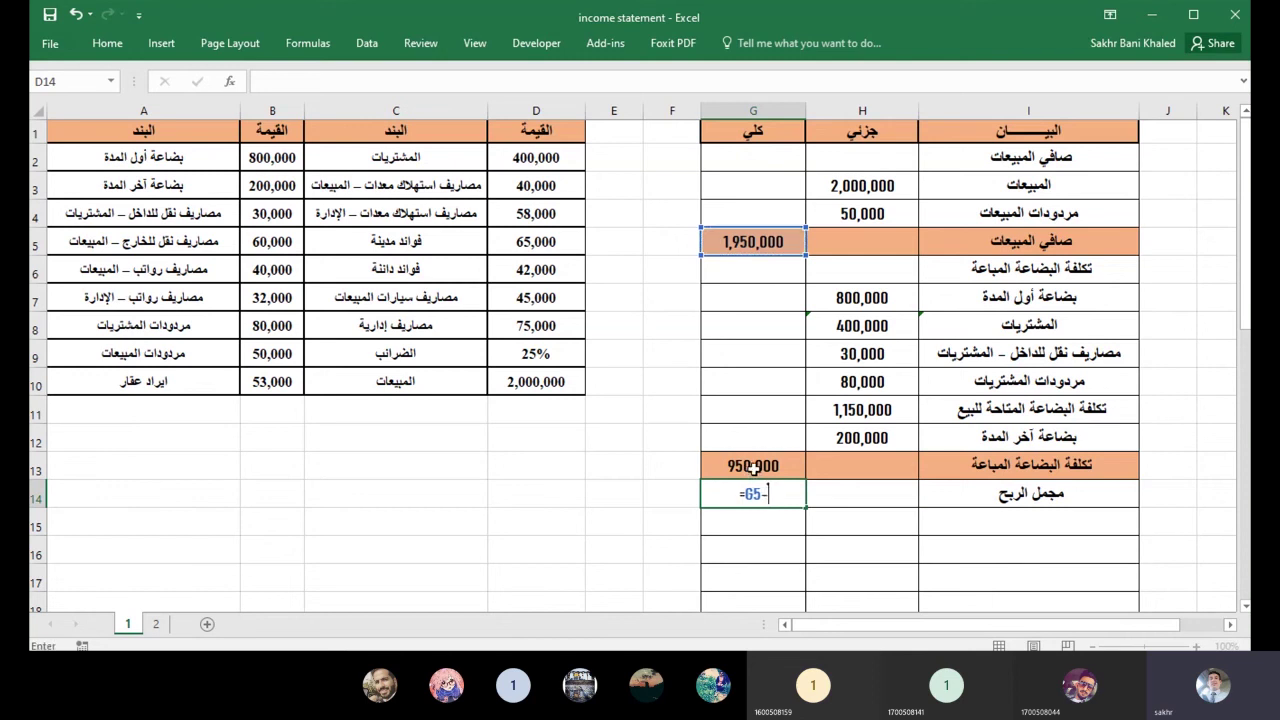
{"action": "left_click", "coordinate": [752, 466]}
{"action": "key", "text": "Return"}
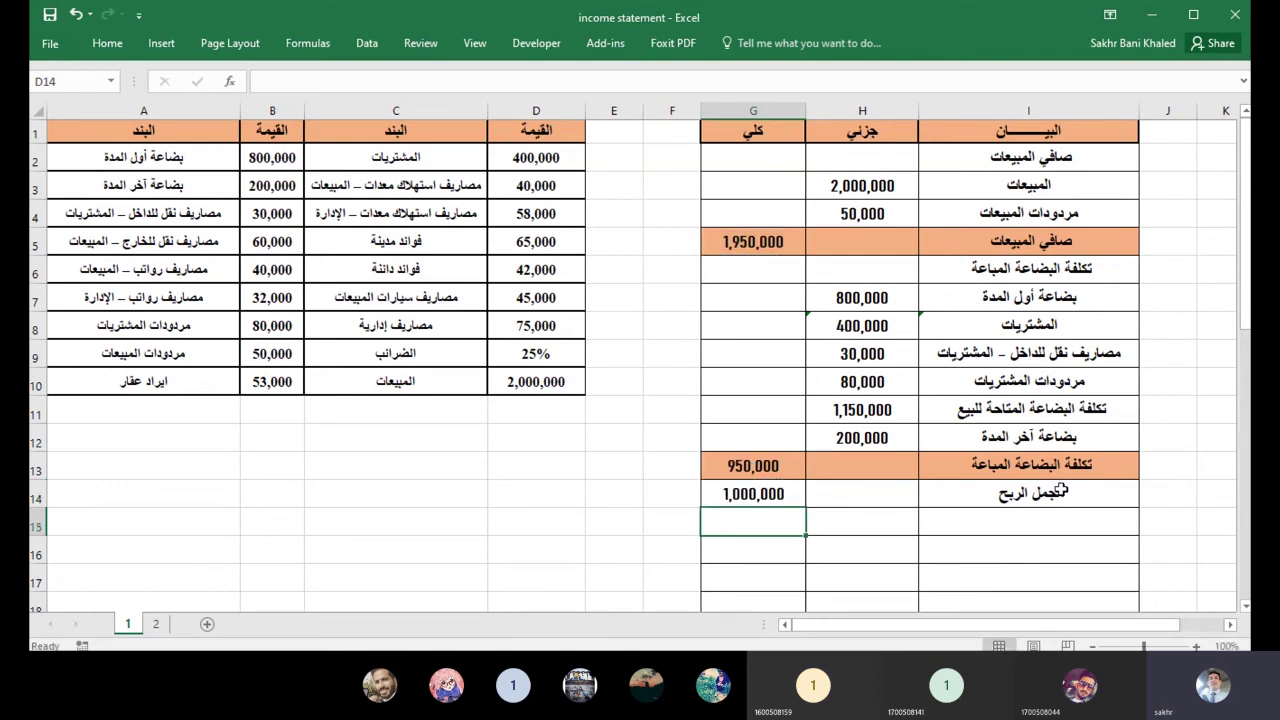
Shade the gross profit row G14:I14 with a gray fill.
{"action": "left_click_drag", "start_coordinate": [1060, 490], "coordinate": [737, 490]}
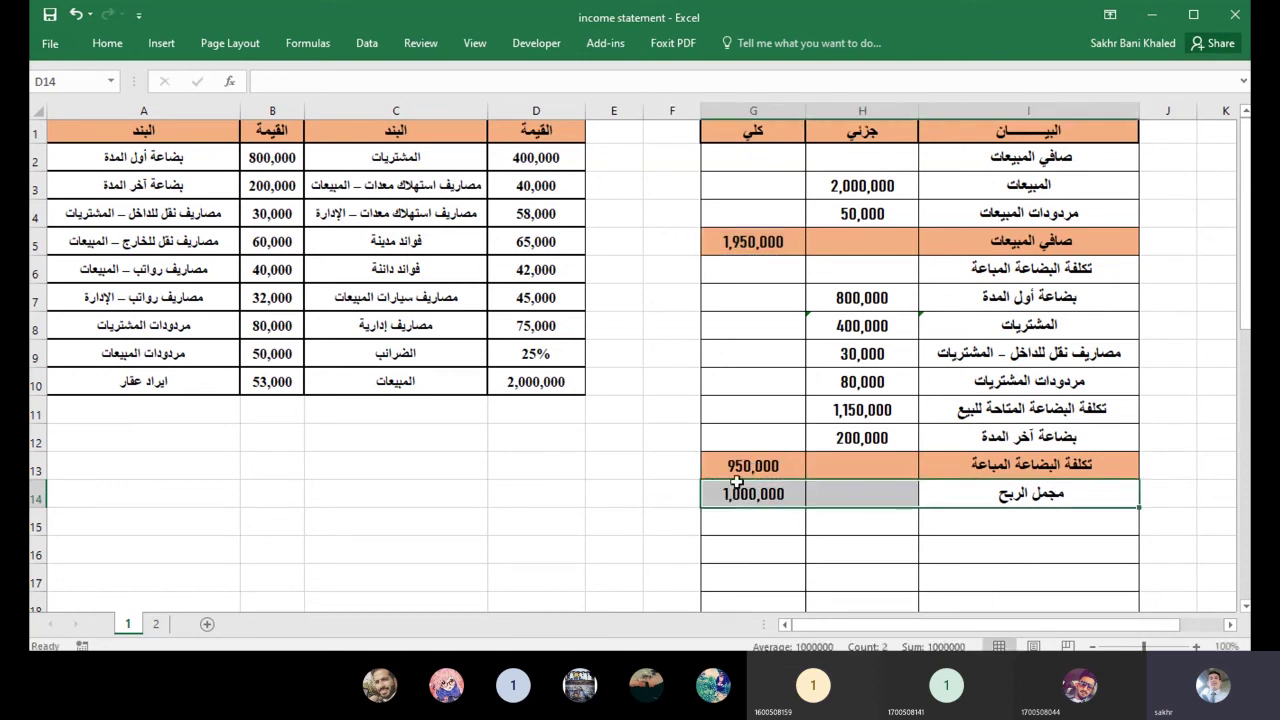
{"action": "left_click", "coordinate": [107, 43]}
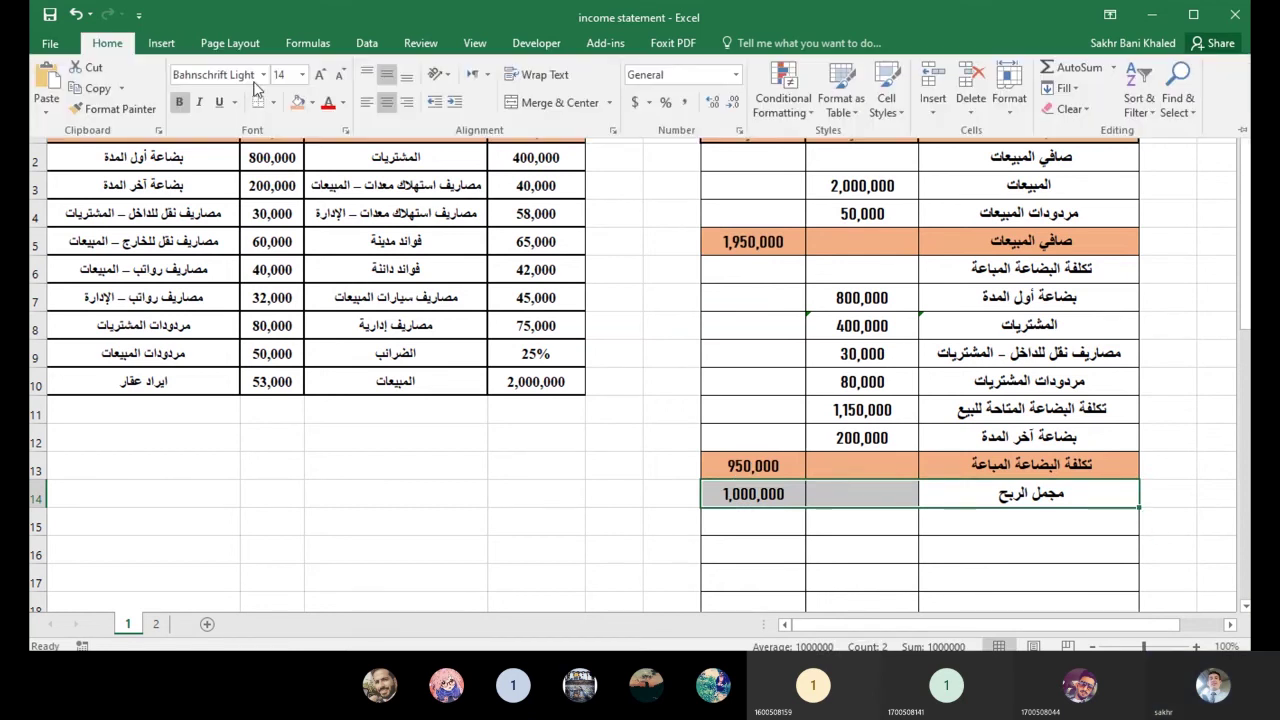
{"action": "left_click", "coordinate": [310, 103]}
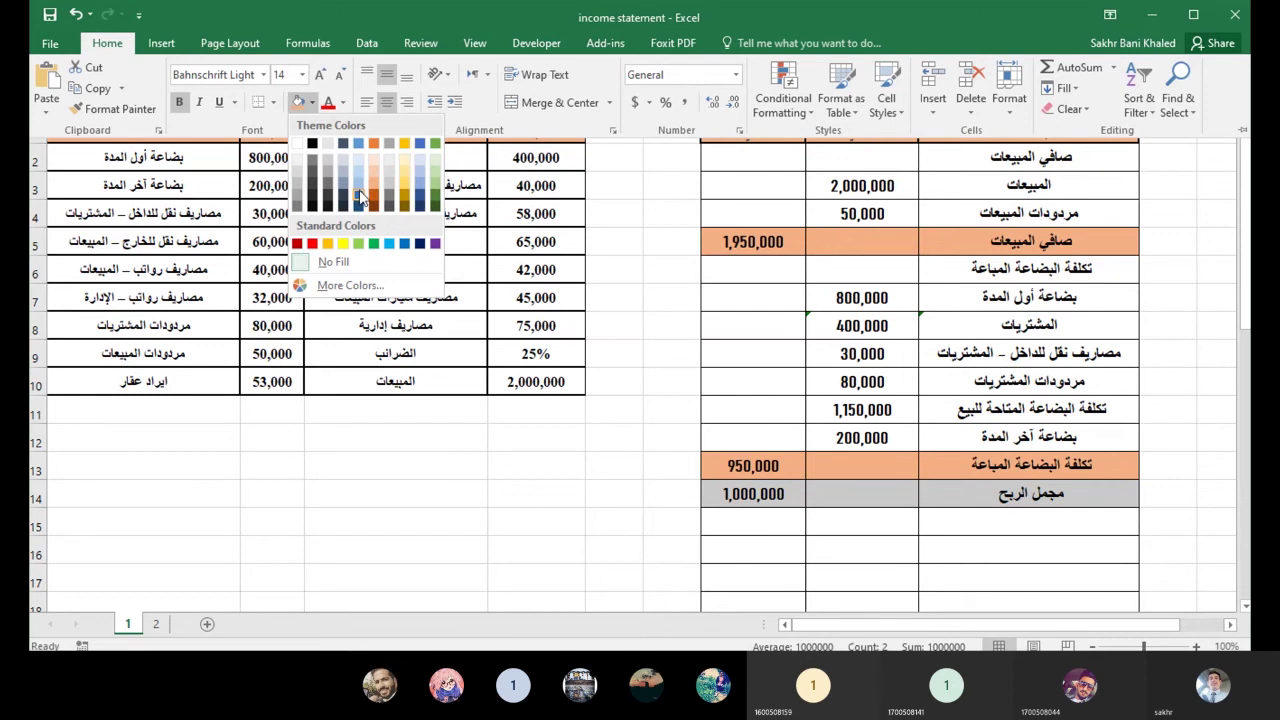
{"action": "left_click", "coordinate": [362, 195]}
{"action": "left_click", "coordinate": [923, 482]}
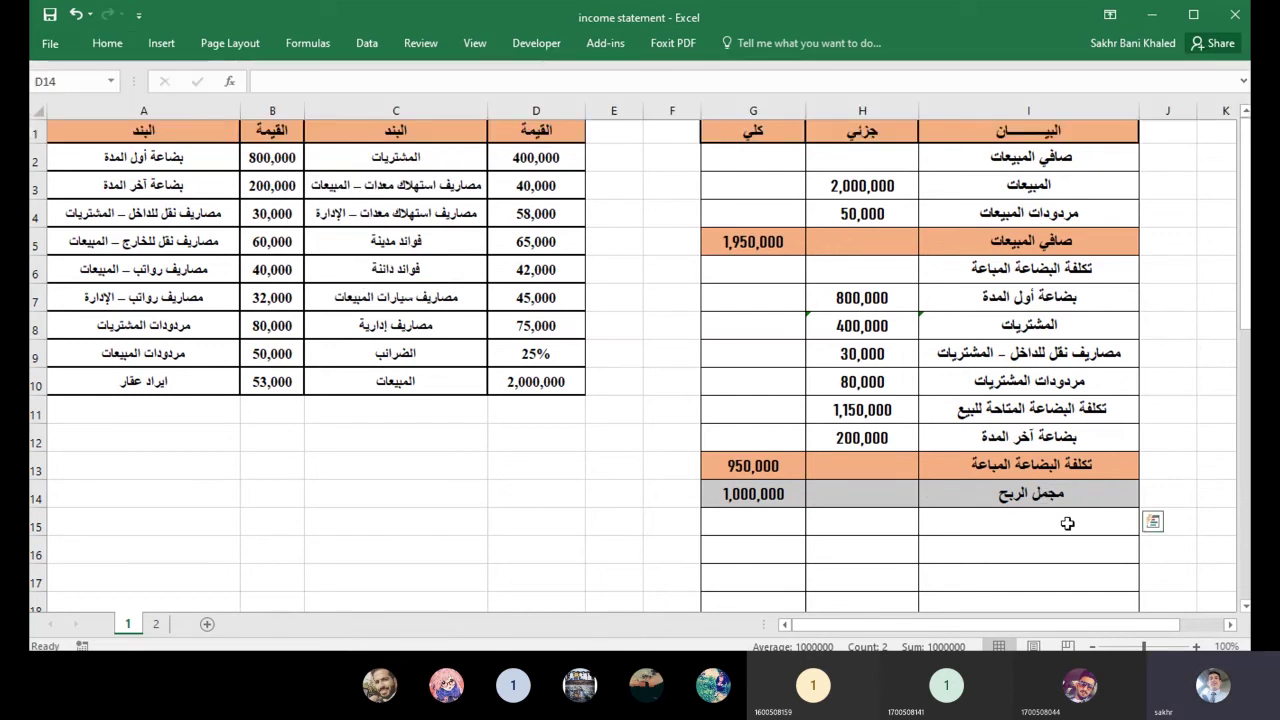
Enter the section headings "المصاريف التشغيلية" in I15 and "المصاريف البيعية" in I16.
{"action": "left_click", "coordinate": [1067, 523]}
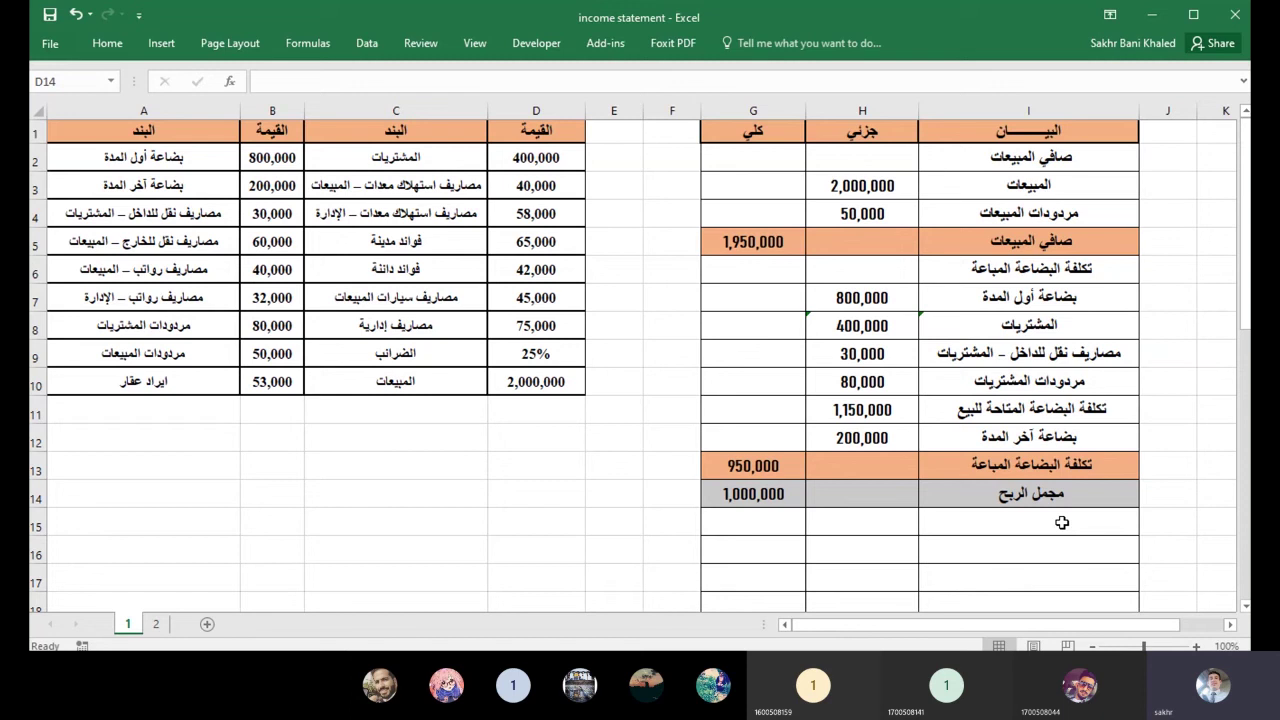
{"action": "left_click", "coordinate": [1062, 522]}
{"action": "type", "text": "المص"}
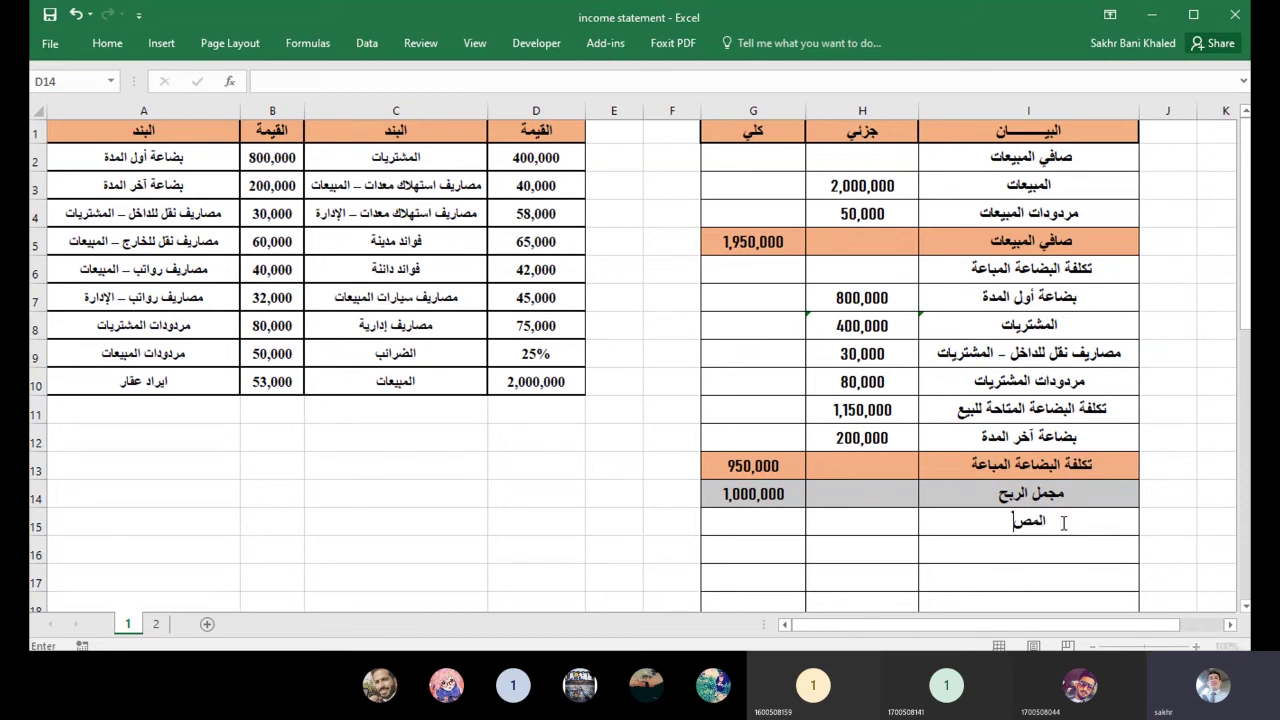
{"action": "type", "text": "اريف التشغيلية"}
{"action": "key", "text": "Return"}
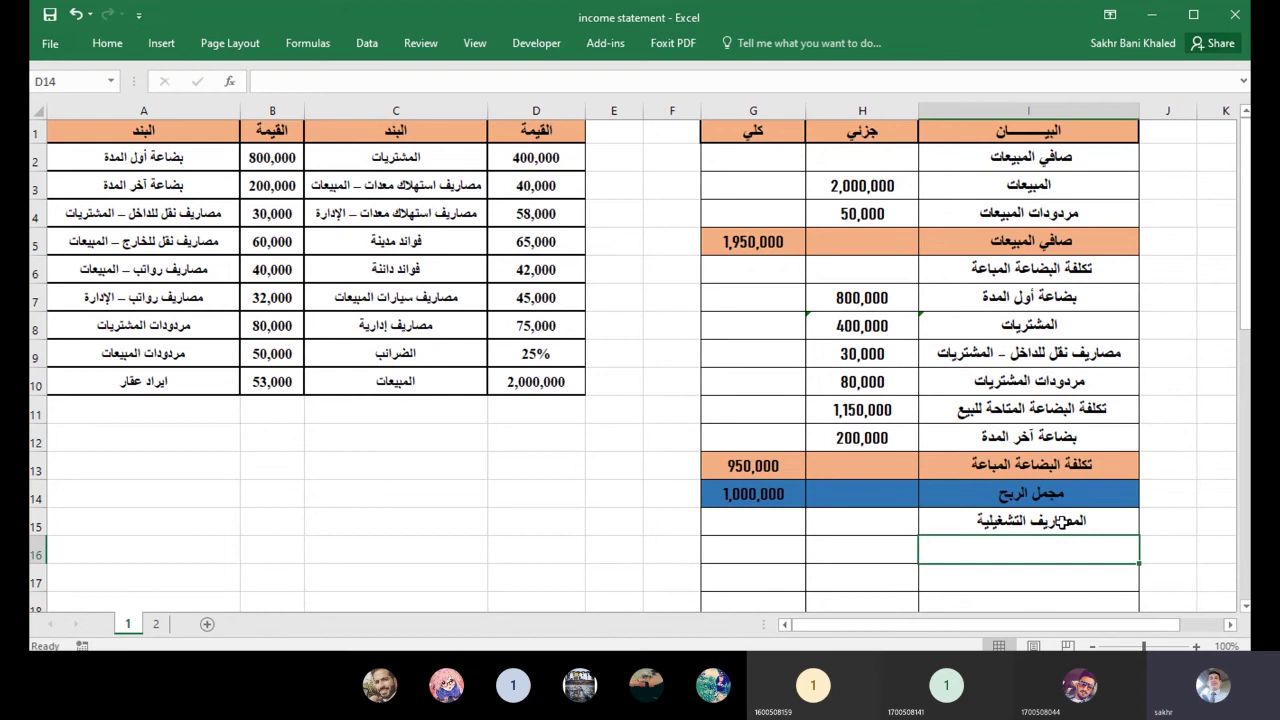
{"action": "type", "text": "المصاريغ"}
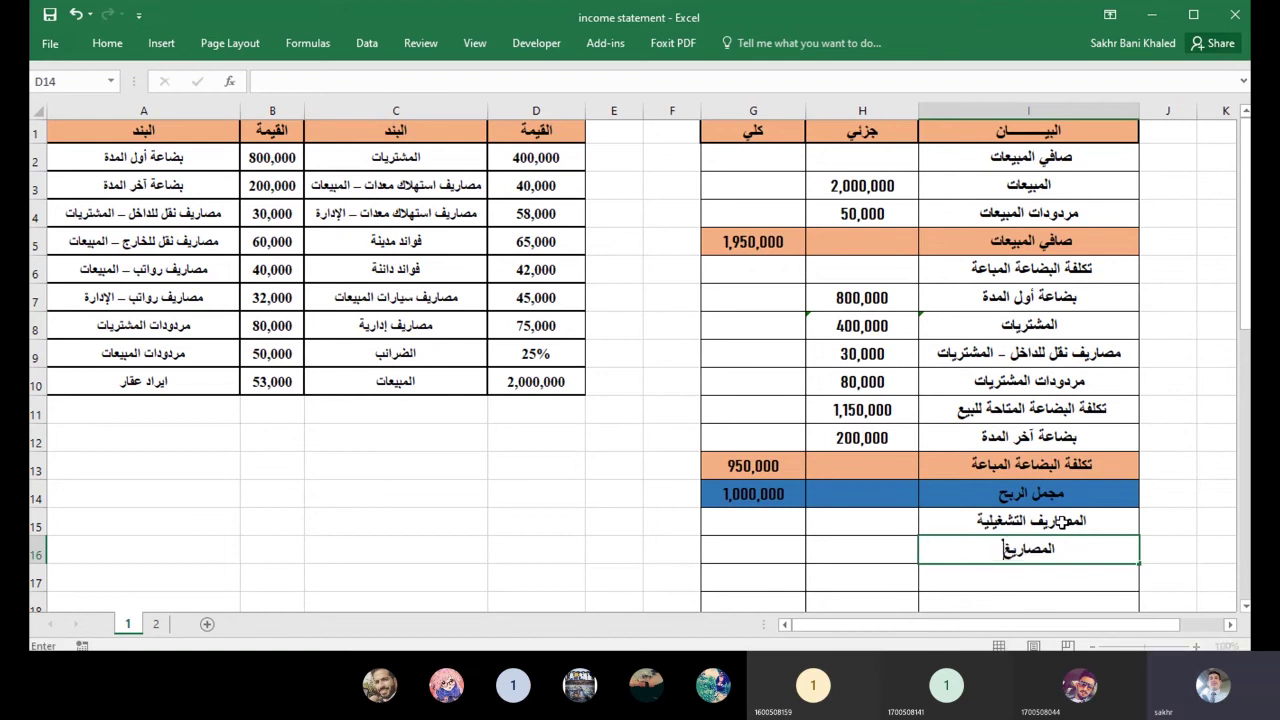
{"action": "key", "text": "BackSpace"}
{"action": "type", "text": "ف البيعية"}
{"action": "key", "text": "Return"}
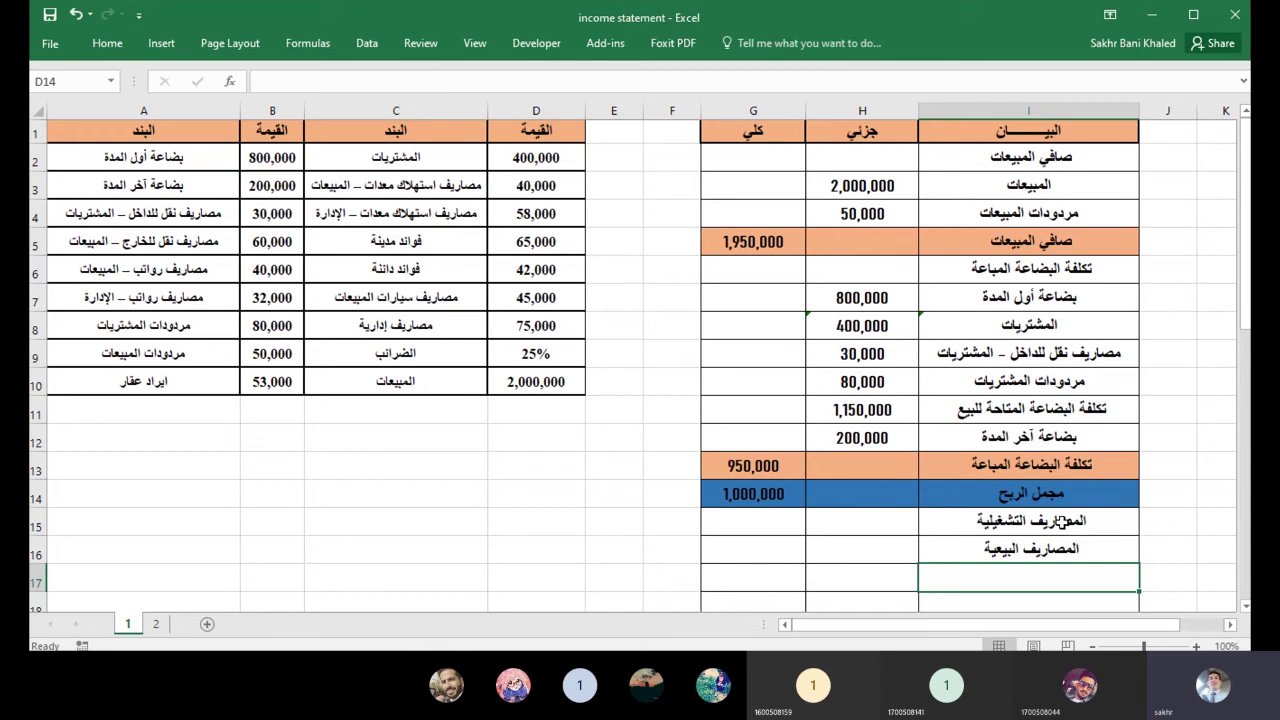
Fill row 17 with the sales equipment depreciation expense, linking the item in I17 to C3 and the amount in H17 to D3.
{"action": "type", "text": "="}
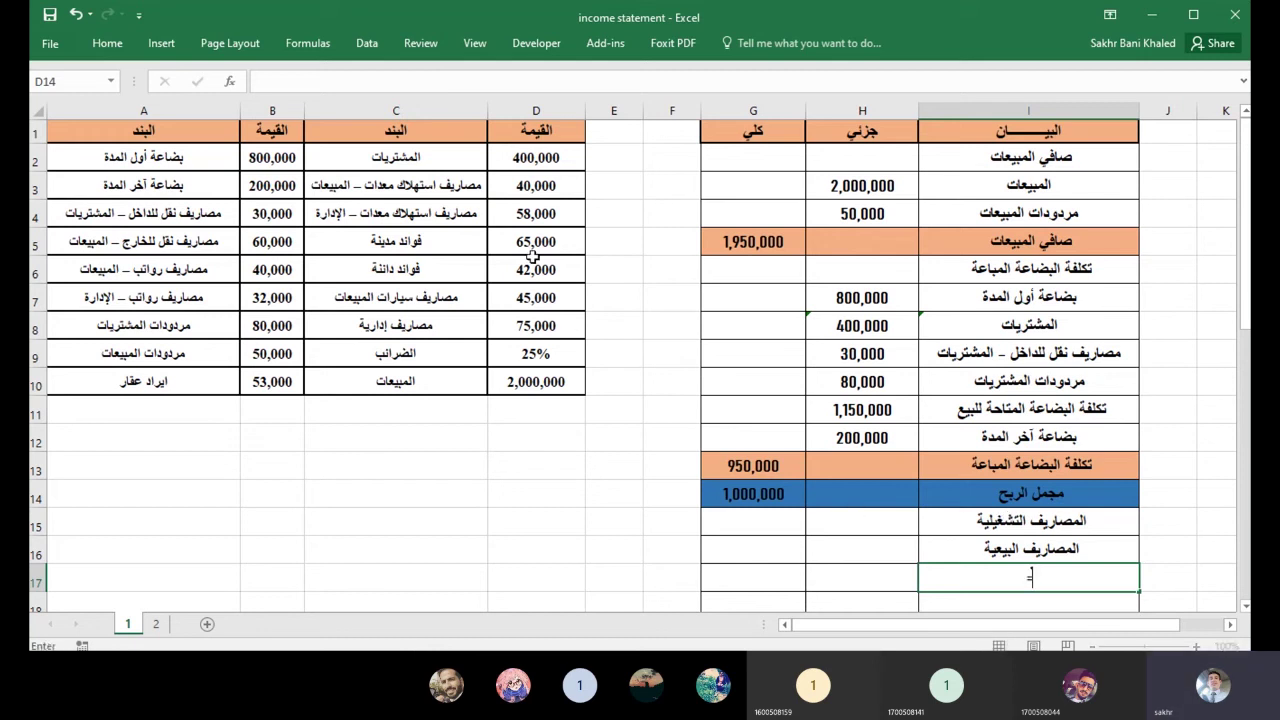
{"action": "left_click", "coordinate": [405, 185]}
{"action": "key", "text": "Return"}
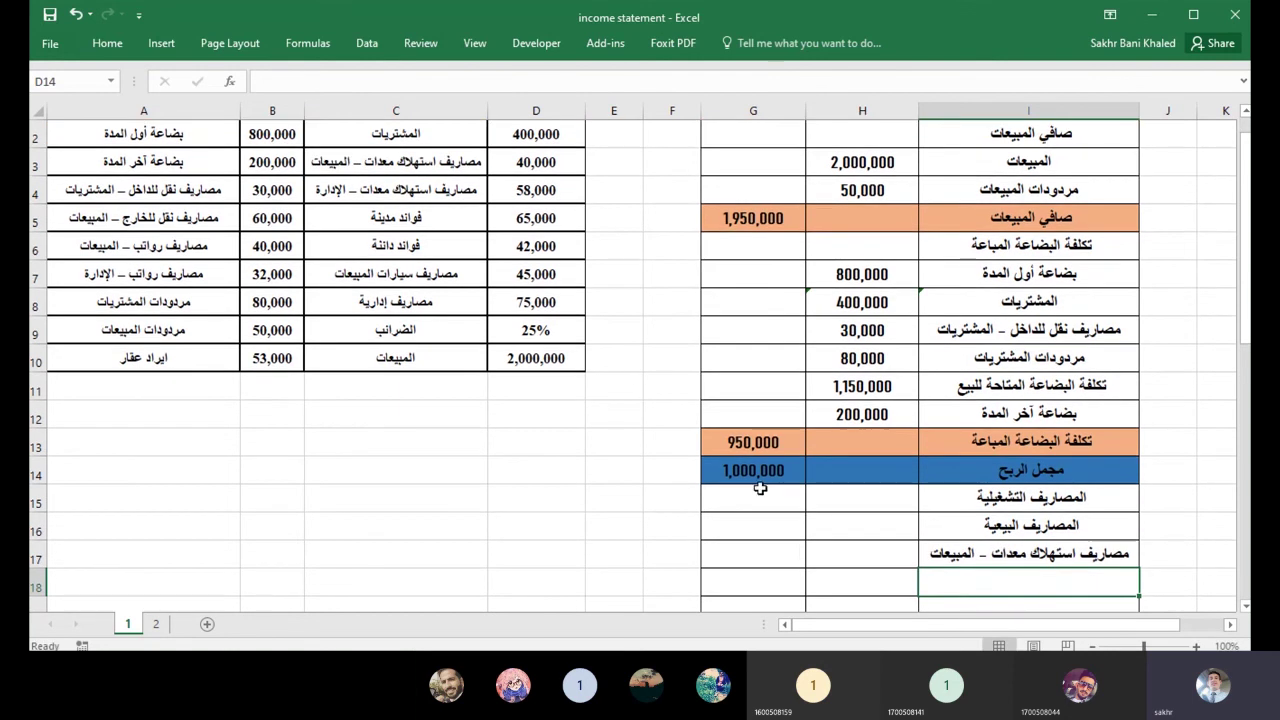
{"action": "left_click", "coordinate": [872, 553]}
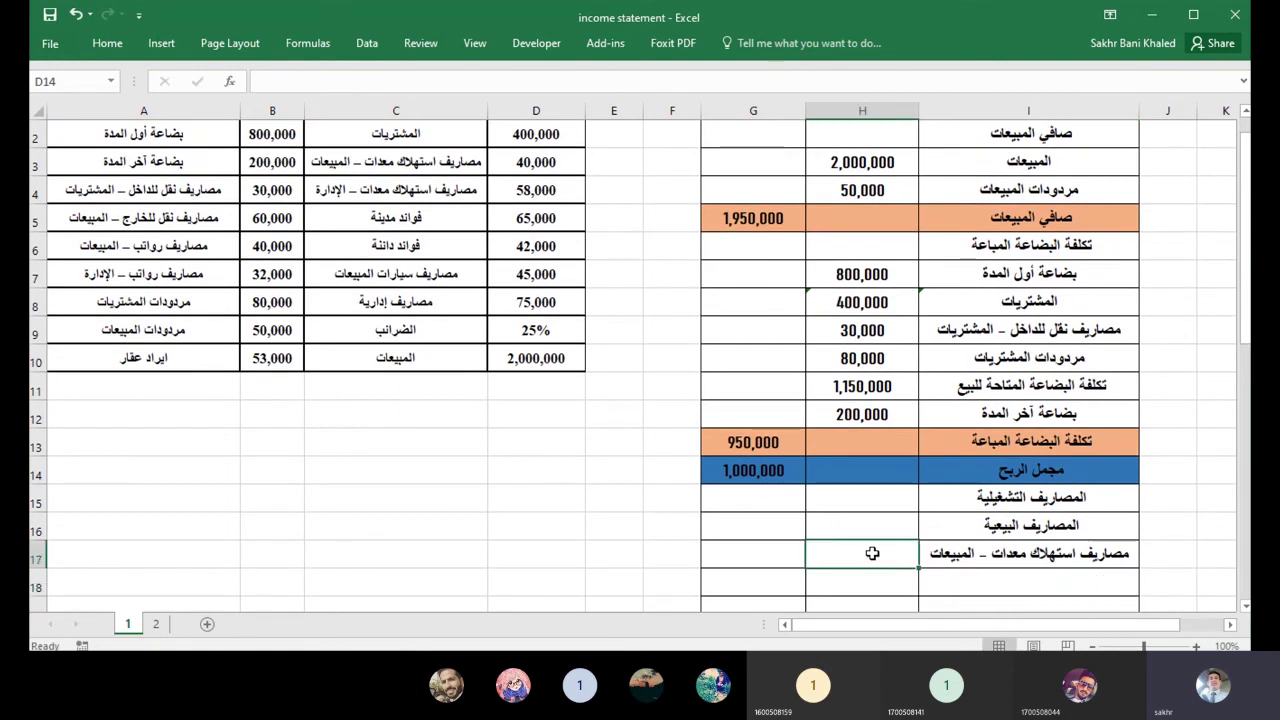
{"action": "type", "text": "="}
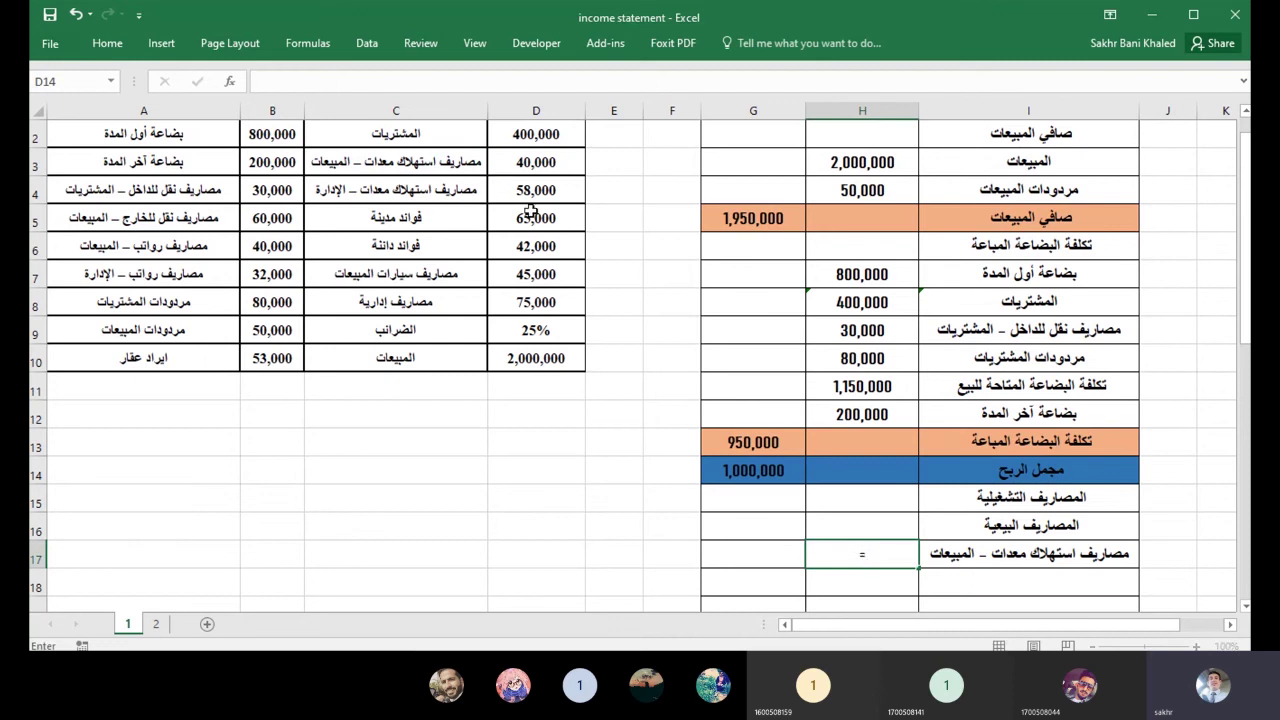
{"action": "left_click", "coordinate": [538, 162]}
{"action": "key", "text": "Return"}
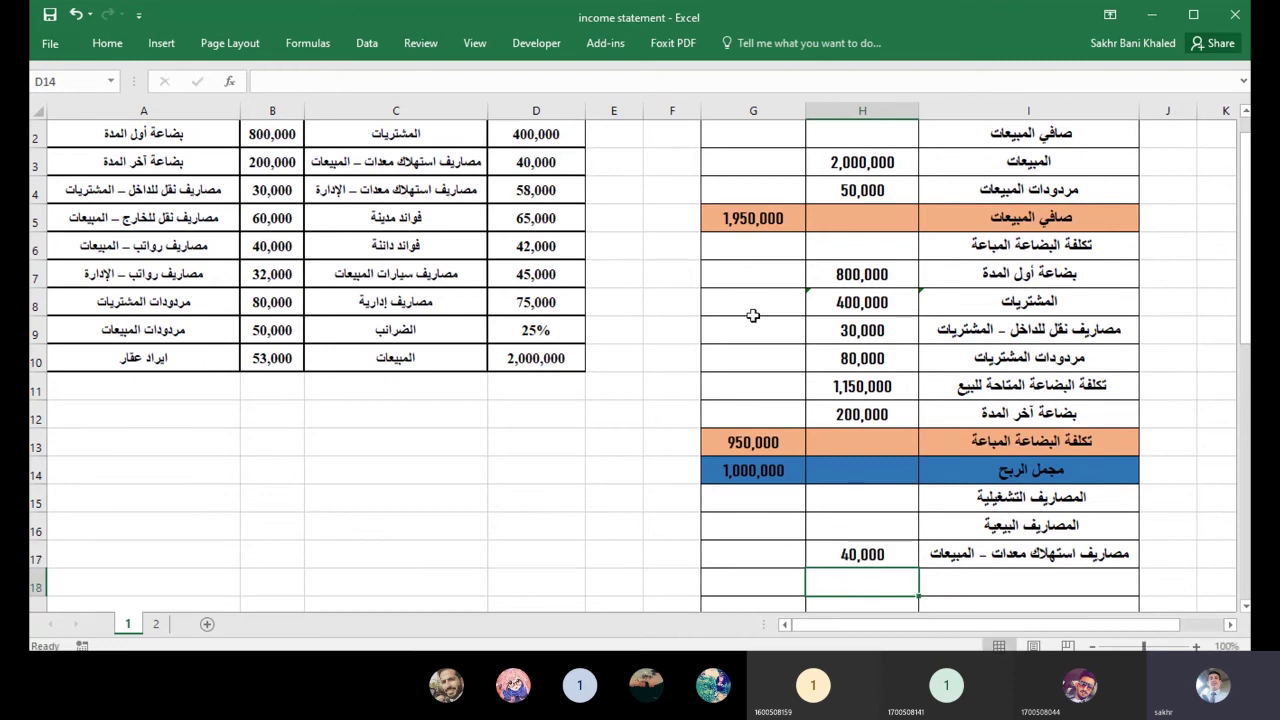
Fill row 18 with the sales cars expense, linking the item in I18 to C7 and the amount in H18 to D7.
{"action": "left_click", "coordinate": [1019, 587]}
{"action": "type", "text": "="}
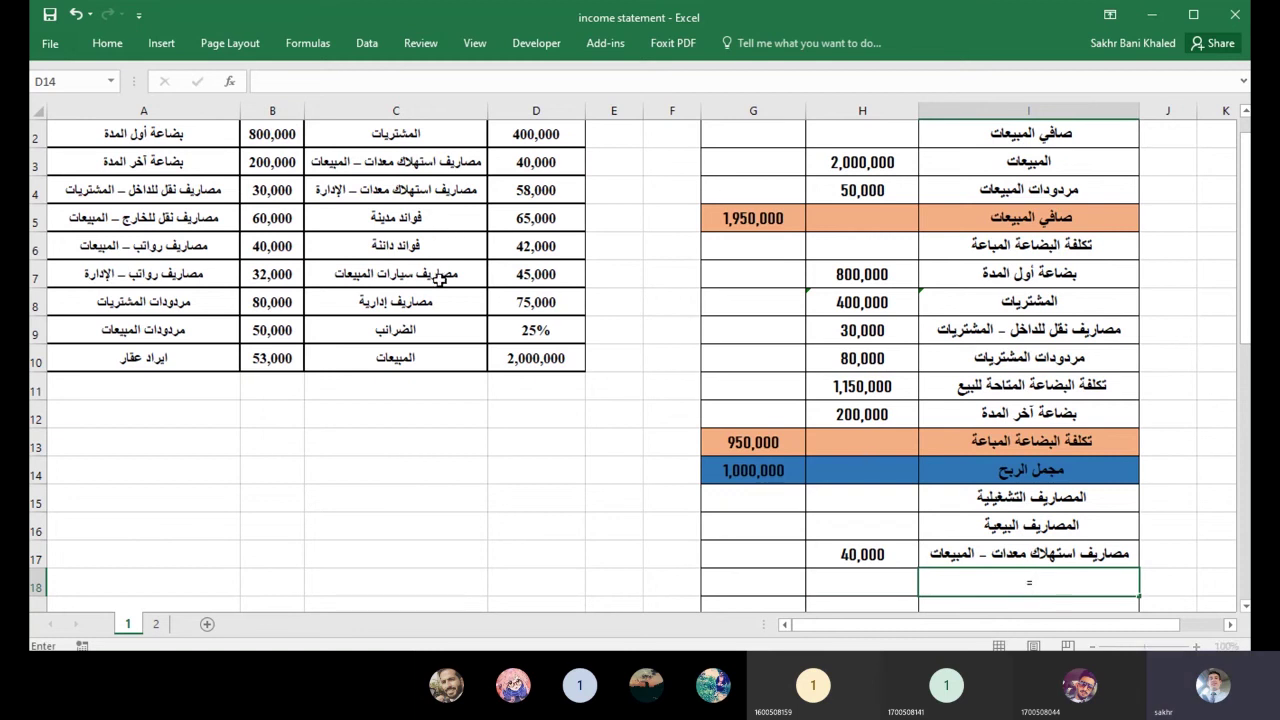
{"action": "left_click", "coordinate": [440, 280]}
{"action": "key", "text": "Return"}
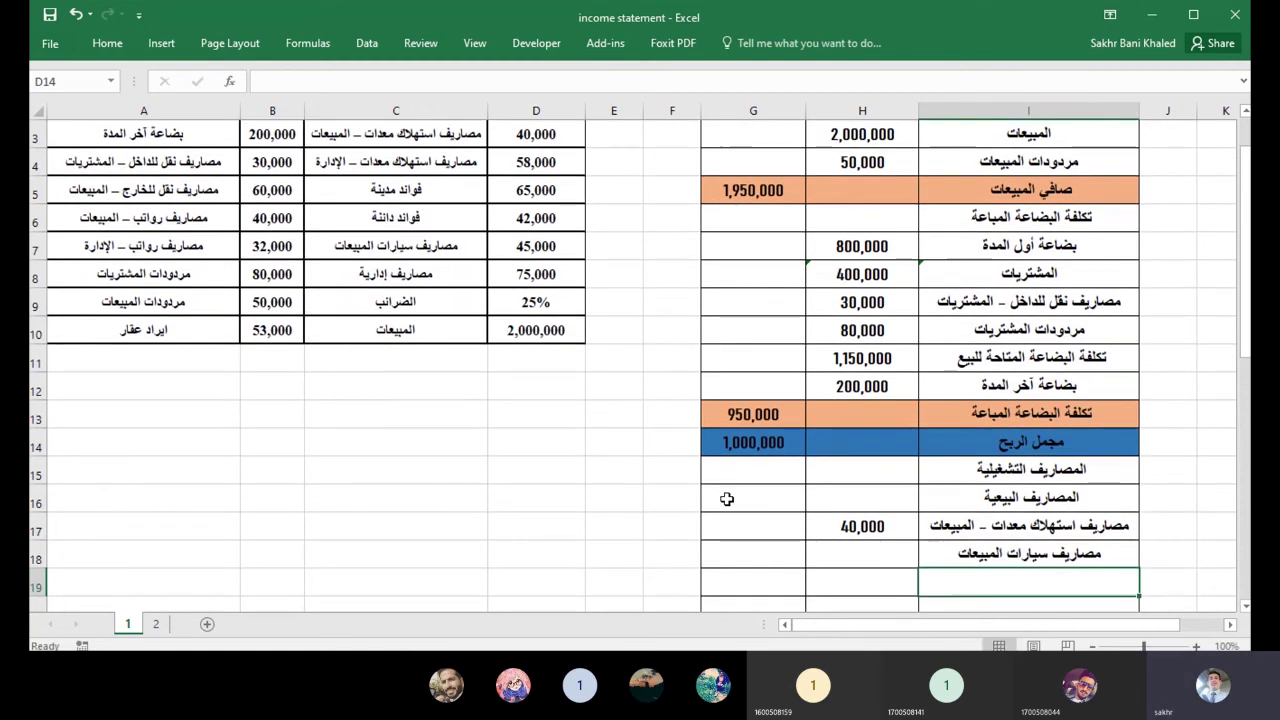
{"action": "left_click", "coordinate": [838, 554]}
{"action": "type", "text": "="}
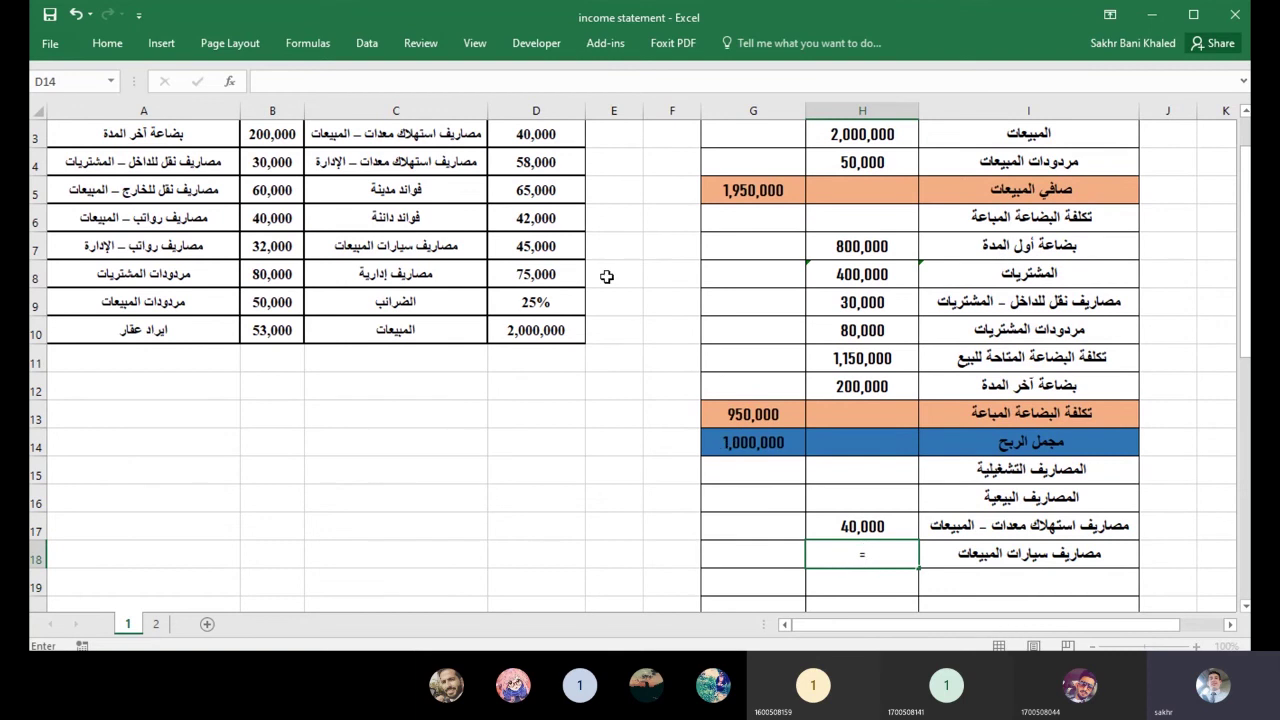
{"action": "left_click", "coordinate": [523, 257]}
{"action": "key", "text": "Return"}
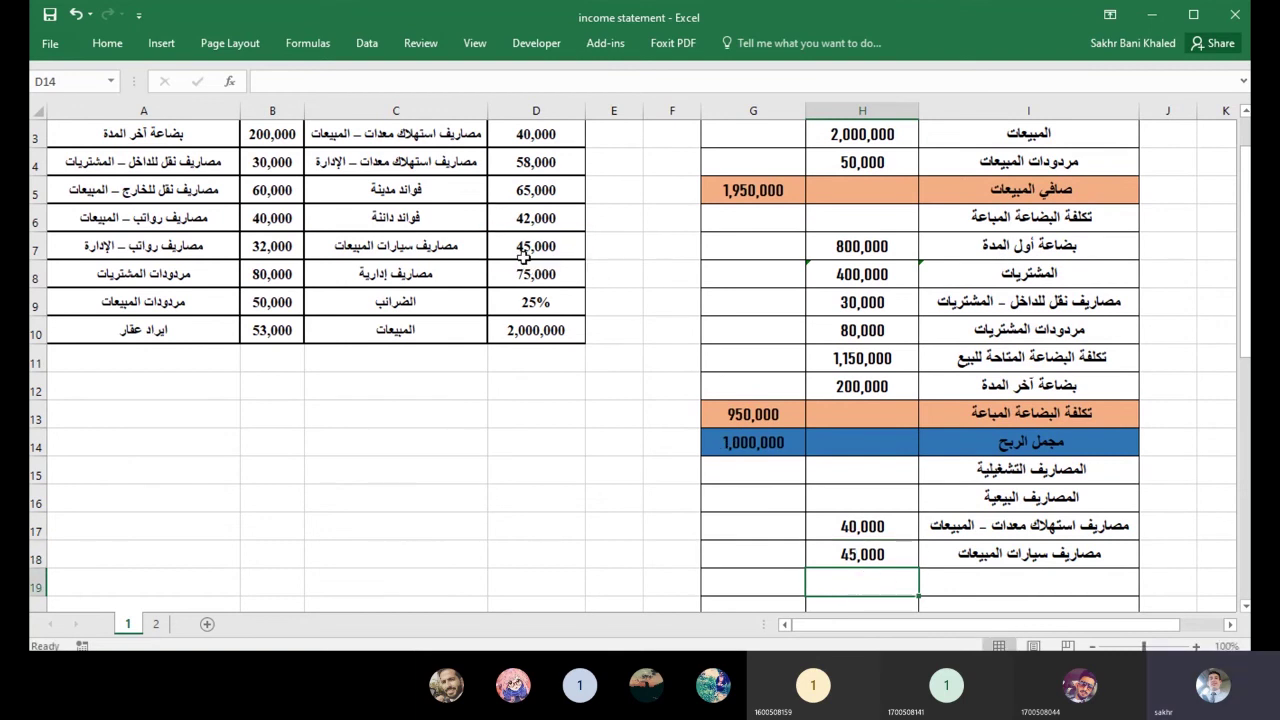
Fill row 19 with the outward transport expense for sales, linking the item in I19 to A5 and the amount in H19 to B5.
{"action": "left_click", "coordinate": [1080, 585]}
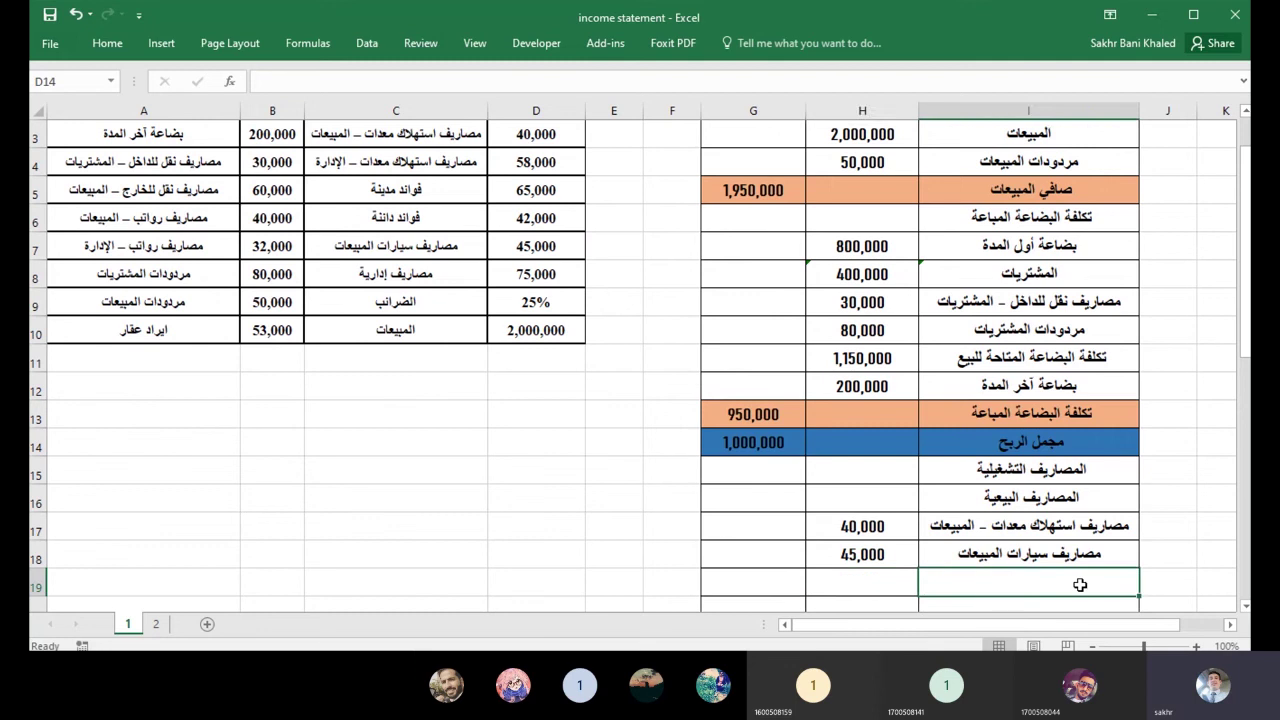
{"action": "type", "text": "="}
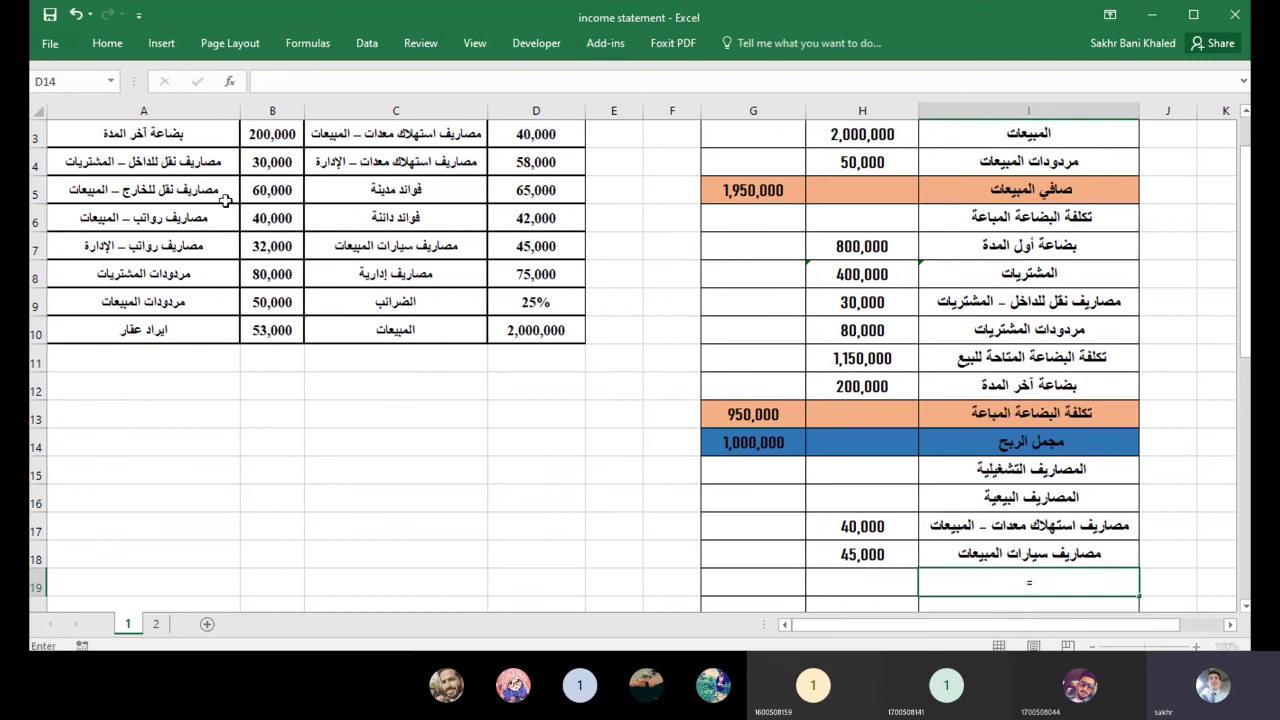
{"action": "left_click", "coordinate": [185, 190]}
{"action": "key", "text": "Return"}
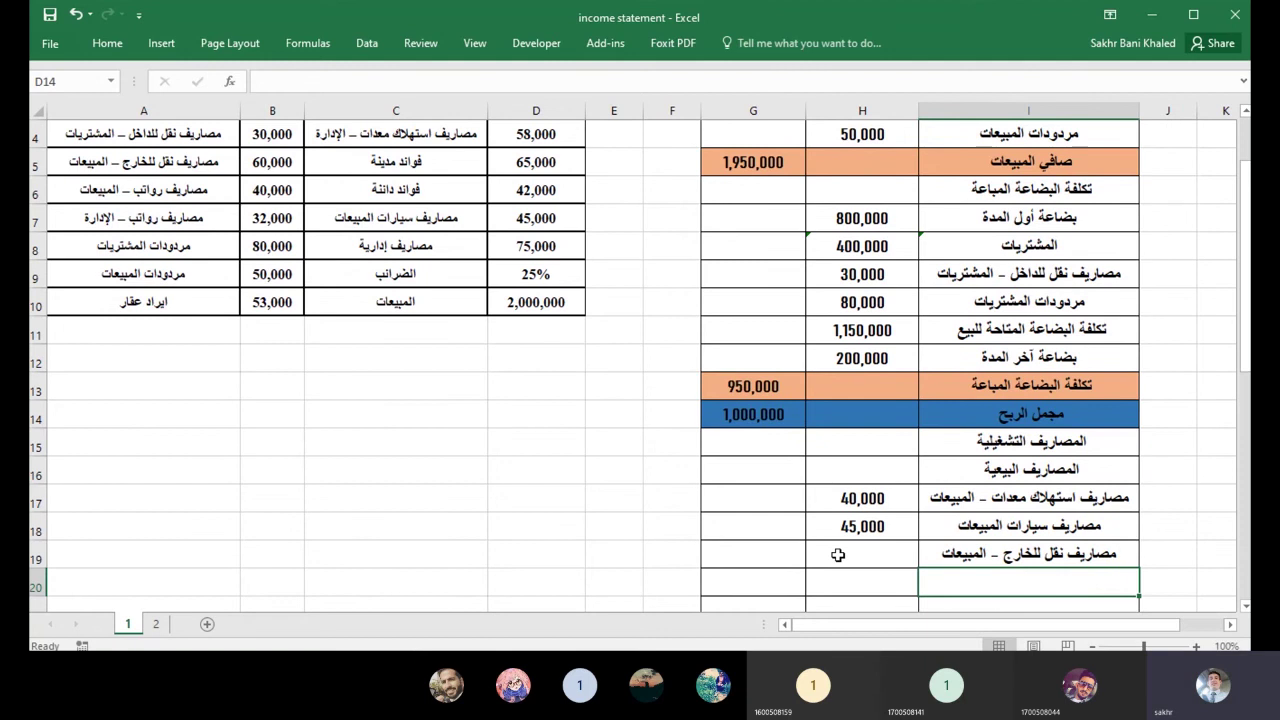
{"action": "left_click", "coordinate": [838, 555]}
{"action": "type", "text": "="}
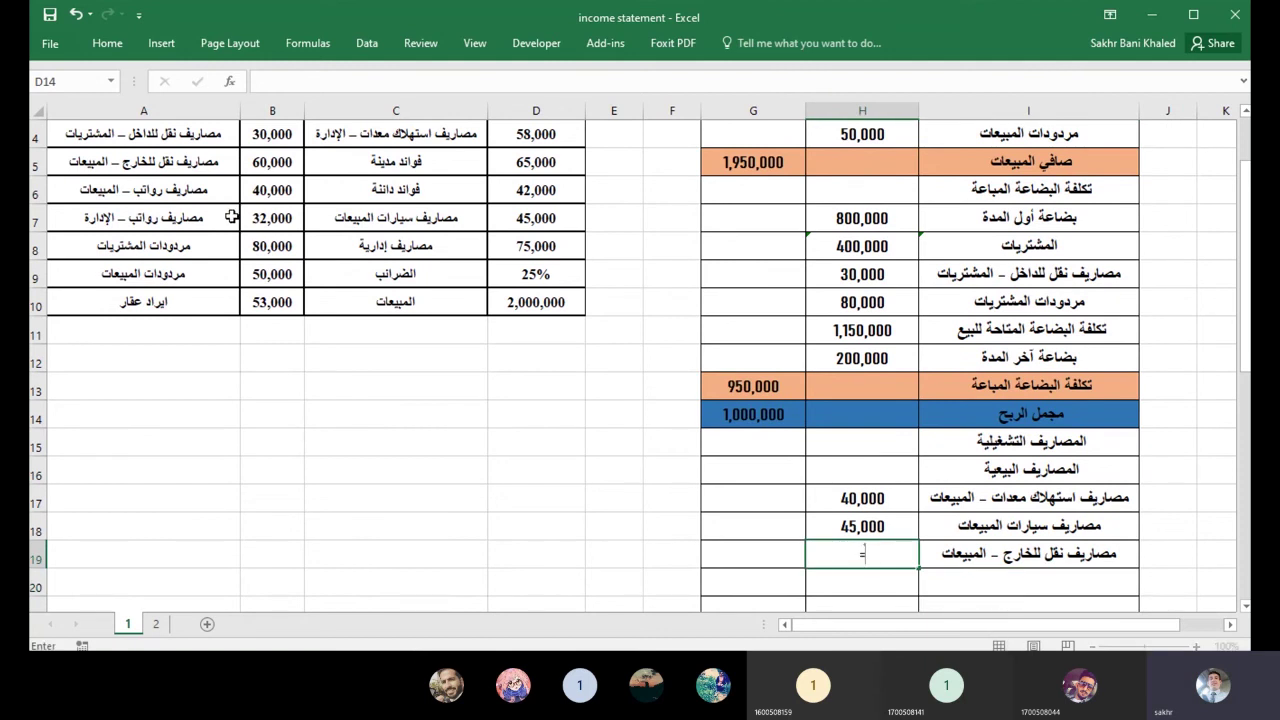
{"action": "left_click", "coordinate": [264, 168]}
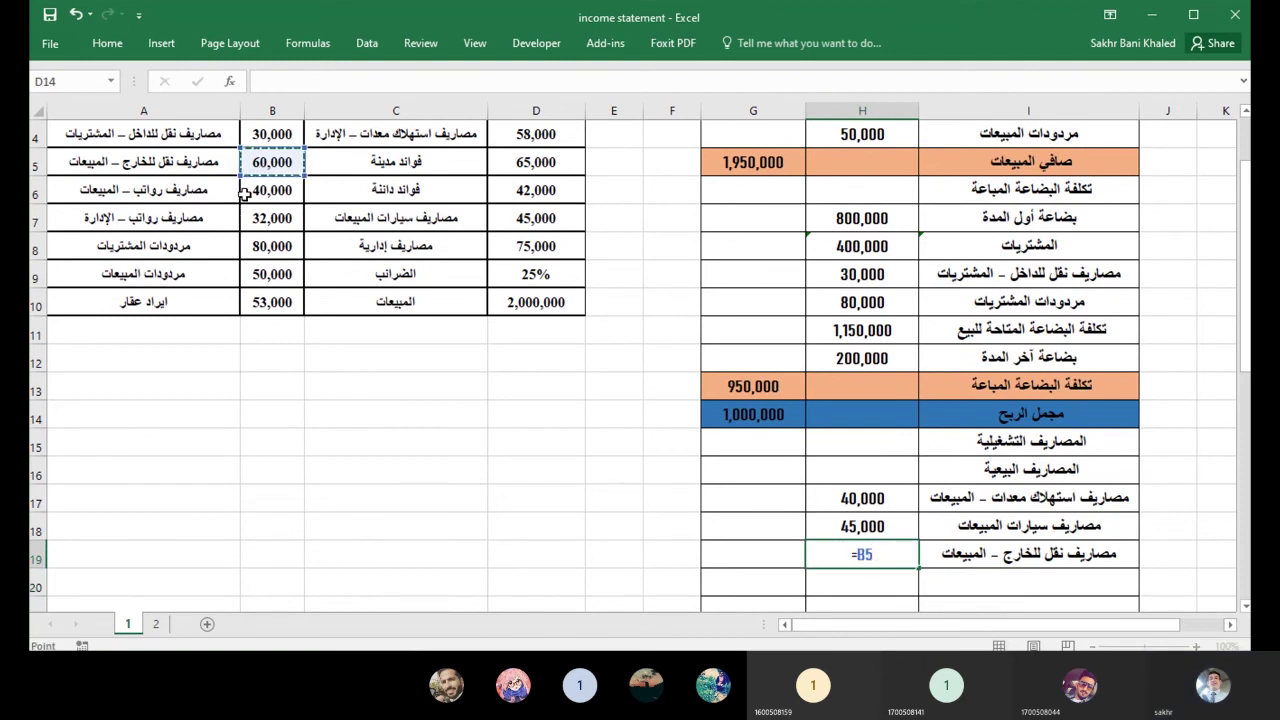
{"action": "key", "text": "Return"}
Fill row 20 with the sales salaries expense, linking the item in I20 to A6 and the amount in H20 to B6.
{"action": "left_click", "coordinate": [1106, 587]}
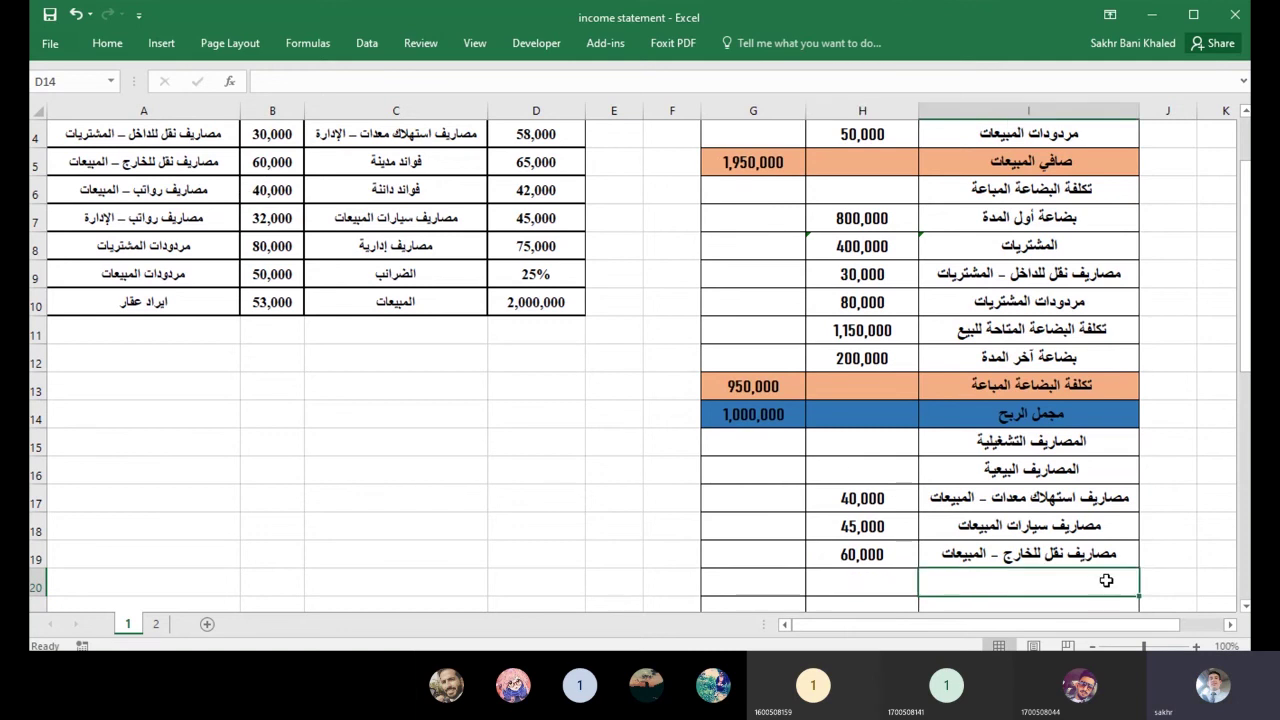
{"action": "type", "text": "="}
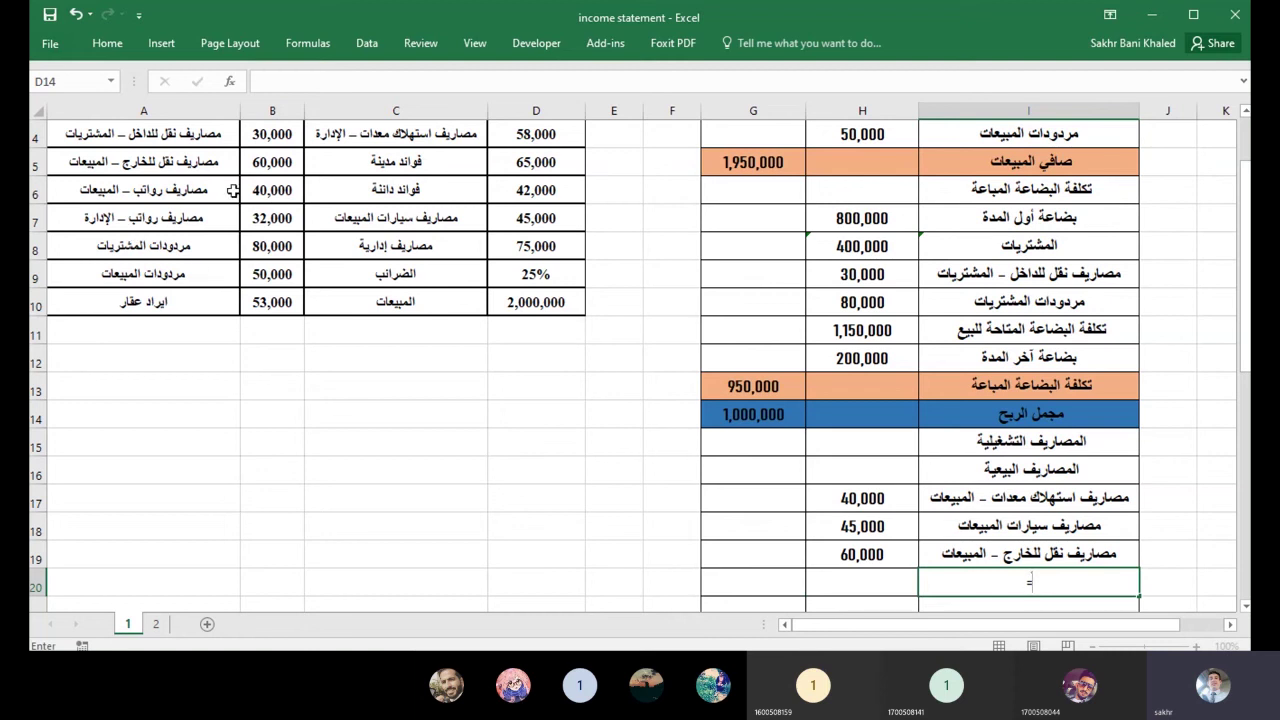
{"action": "left_click", "coordinate": [141, 192]}
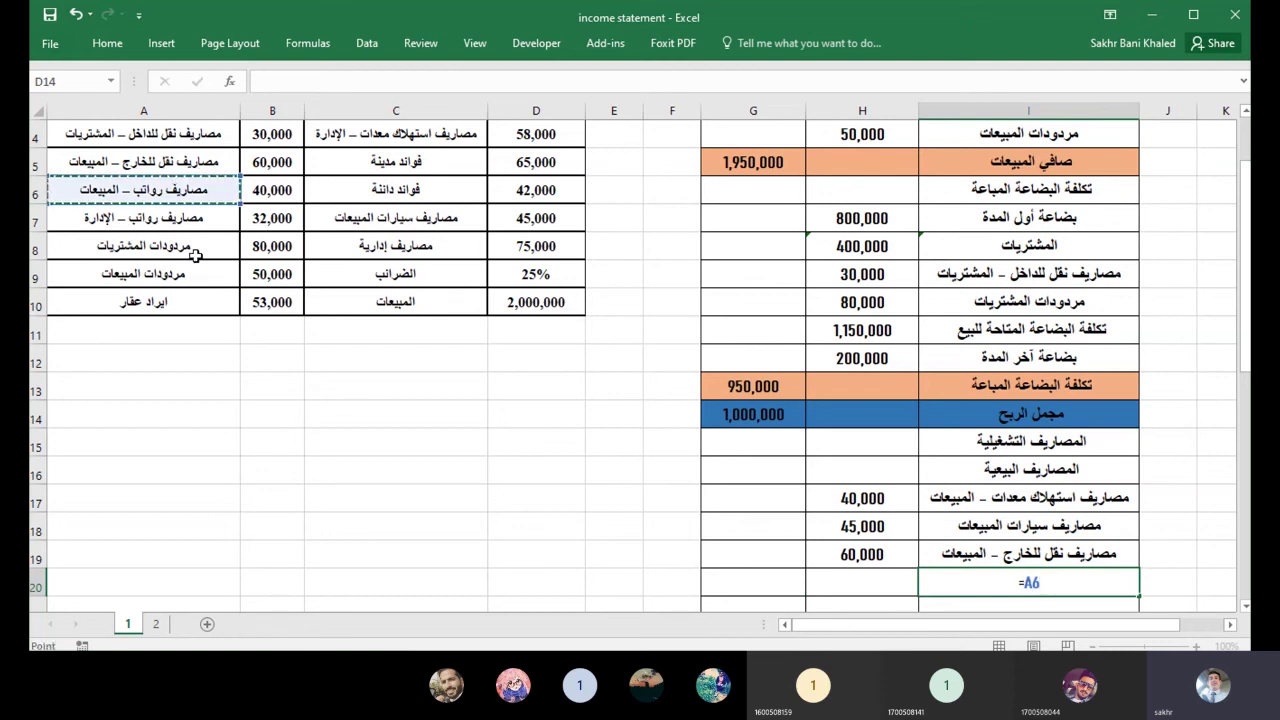
{"action": "key", "text": "Return"}
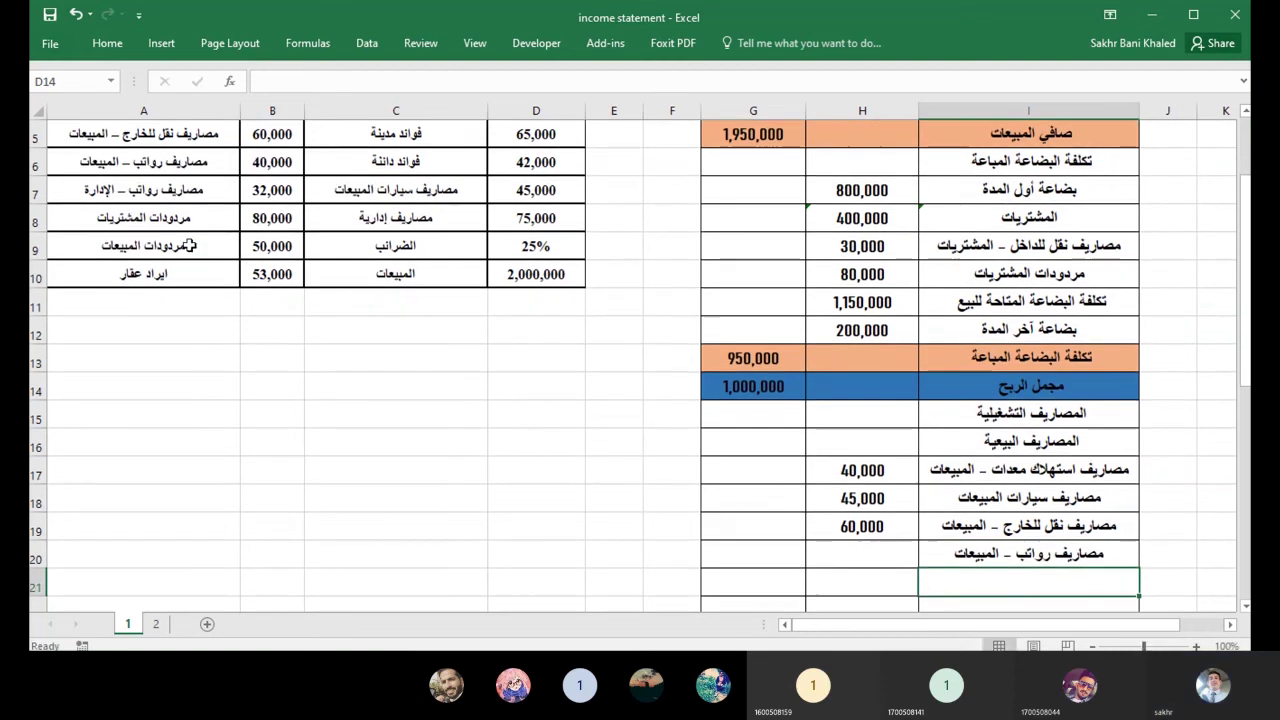
{"action": "left_click", "coordinate": [858, 552]}
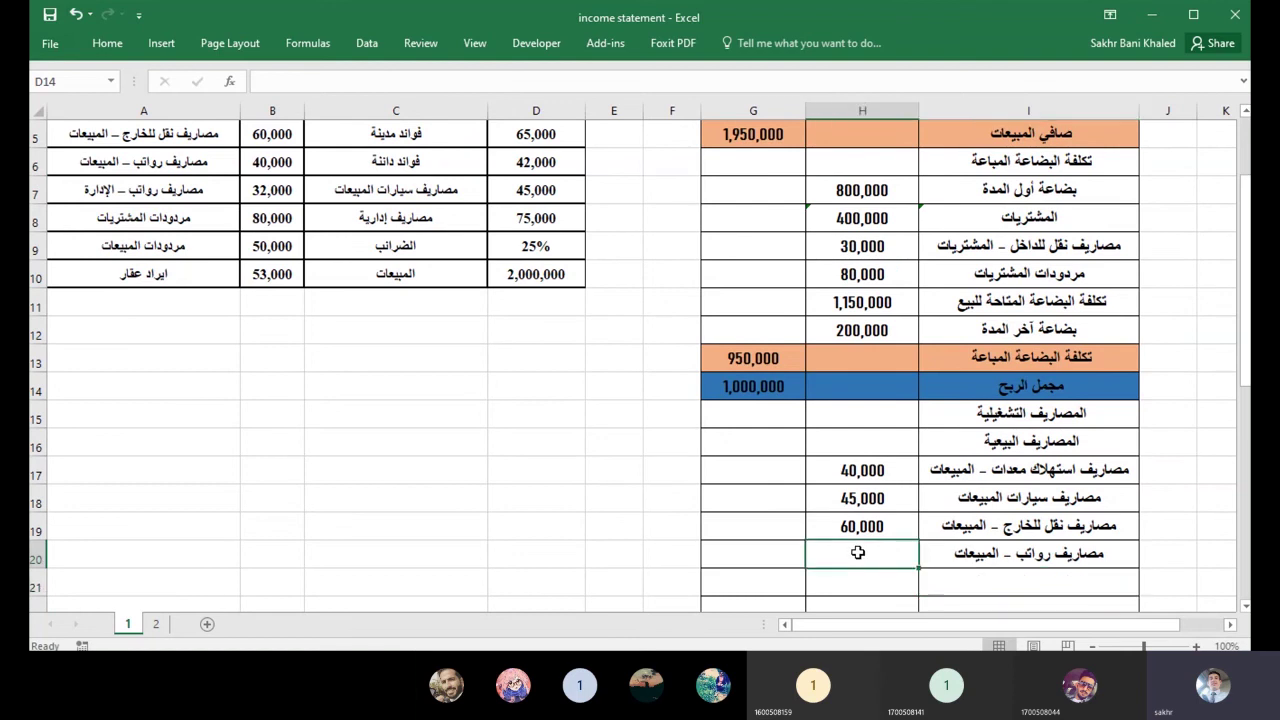
{"action": "type", "text": "="}
{"action": "left_click", "coordinate": [258, 164]}
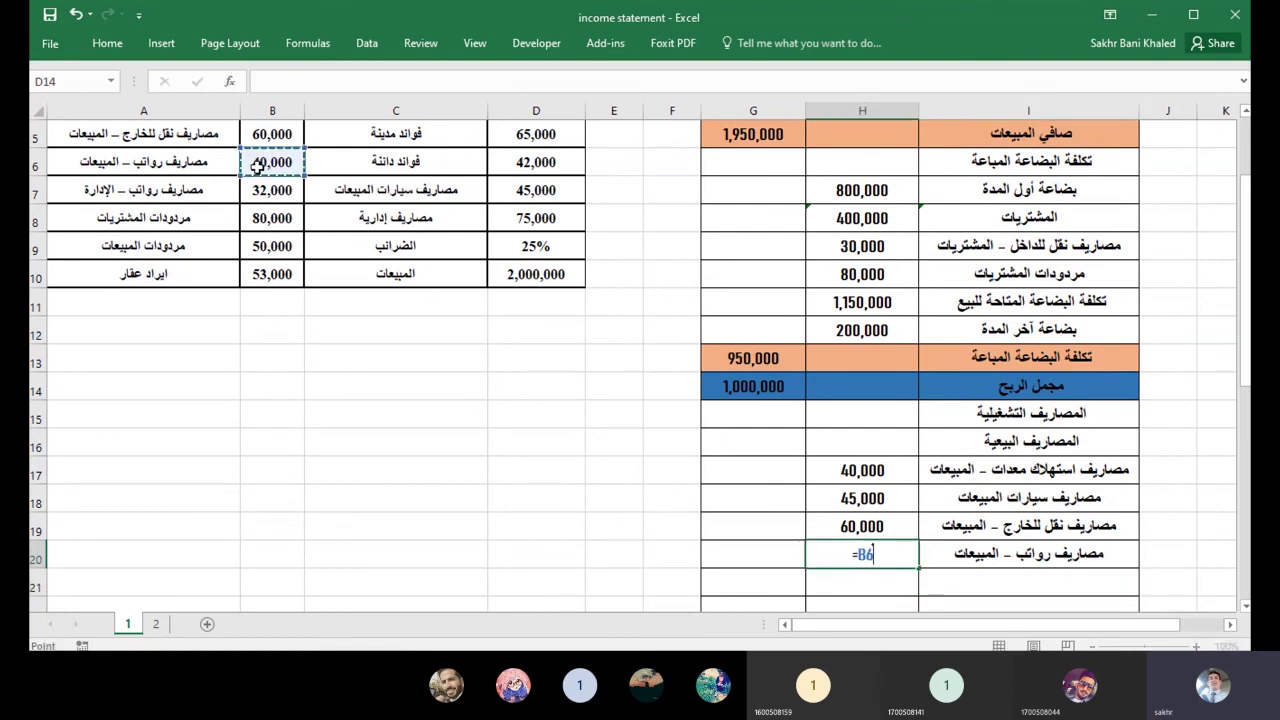
{"action": "key", "text": "Return"}
Enter the label "مجموع المصاريف البيعية" in I21 beneath the selling expense items.
{"action": "left_click", "coordinate": [1043, 578]}
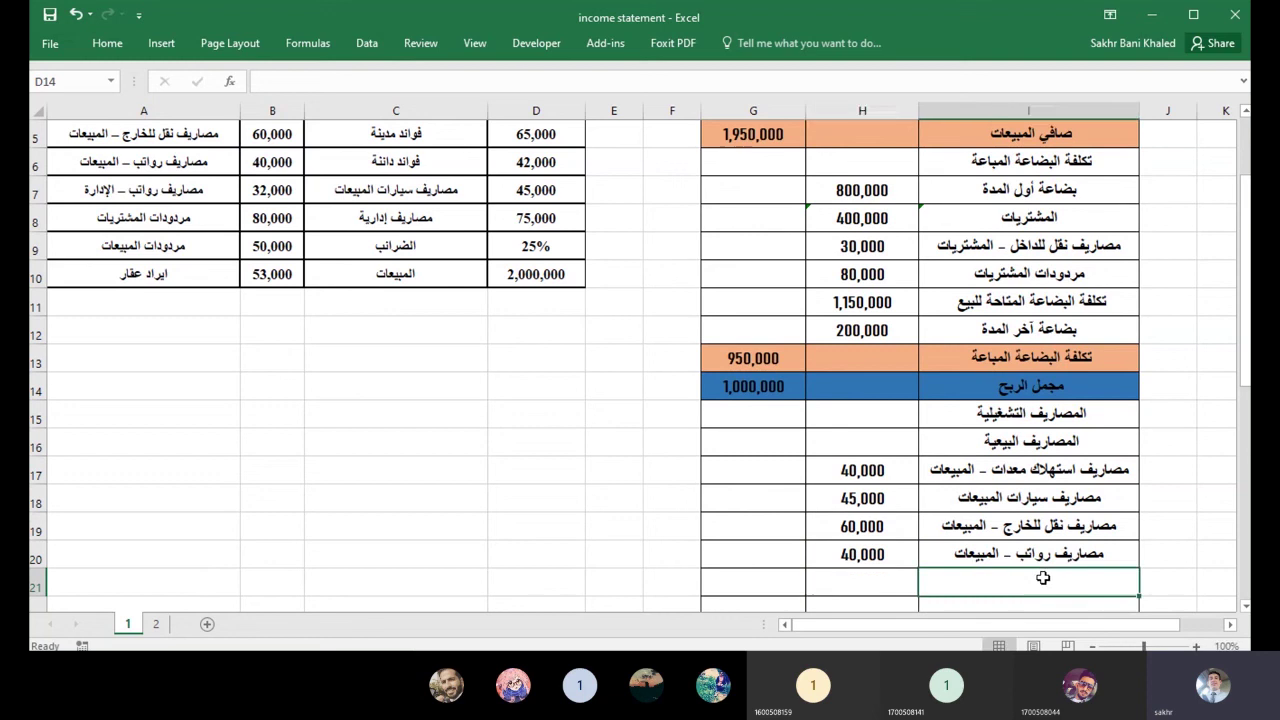
{"action": "type", "text": "مجمو"}
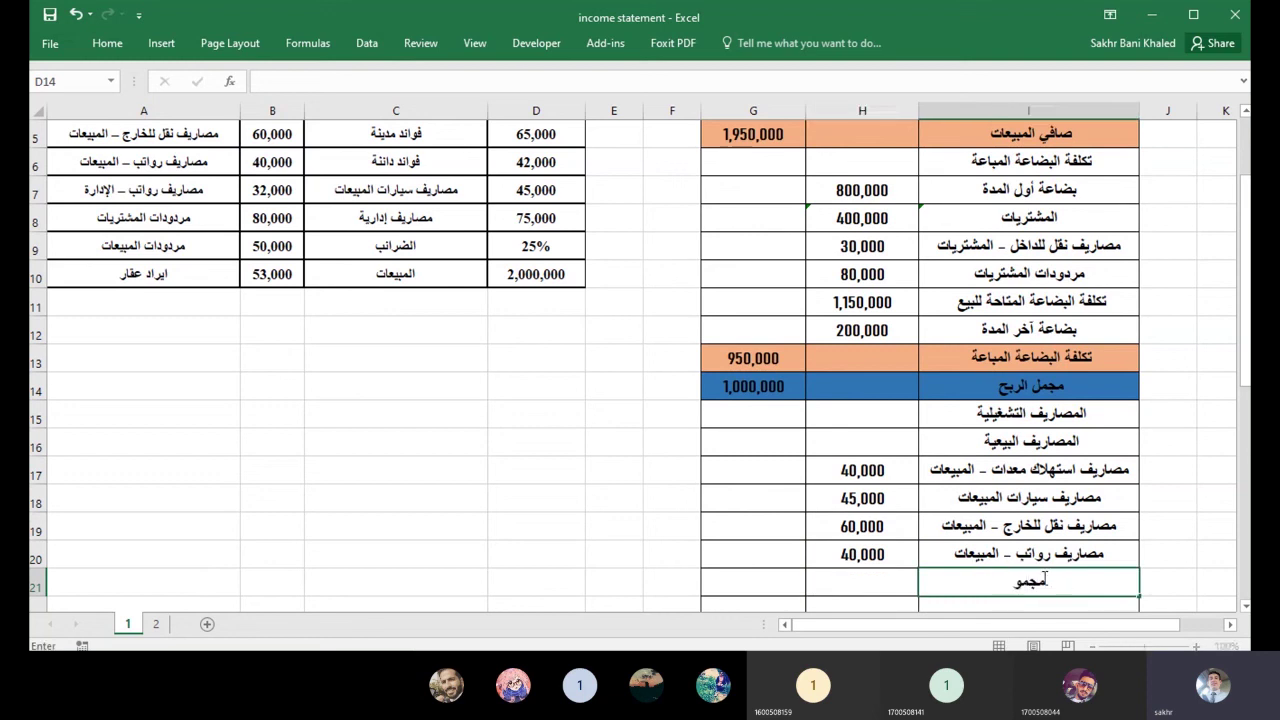
{"action": "type", "text": "ع المصاريف ال"}
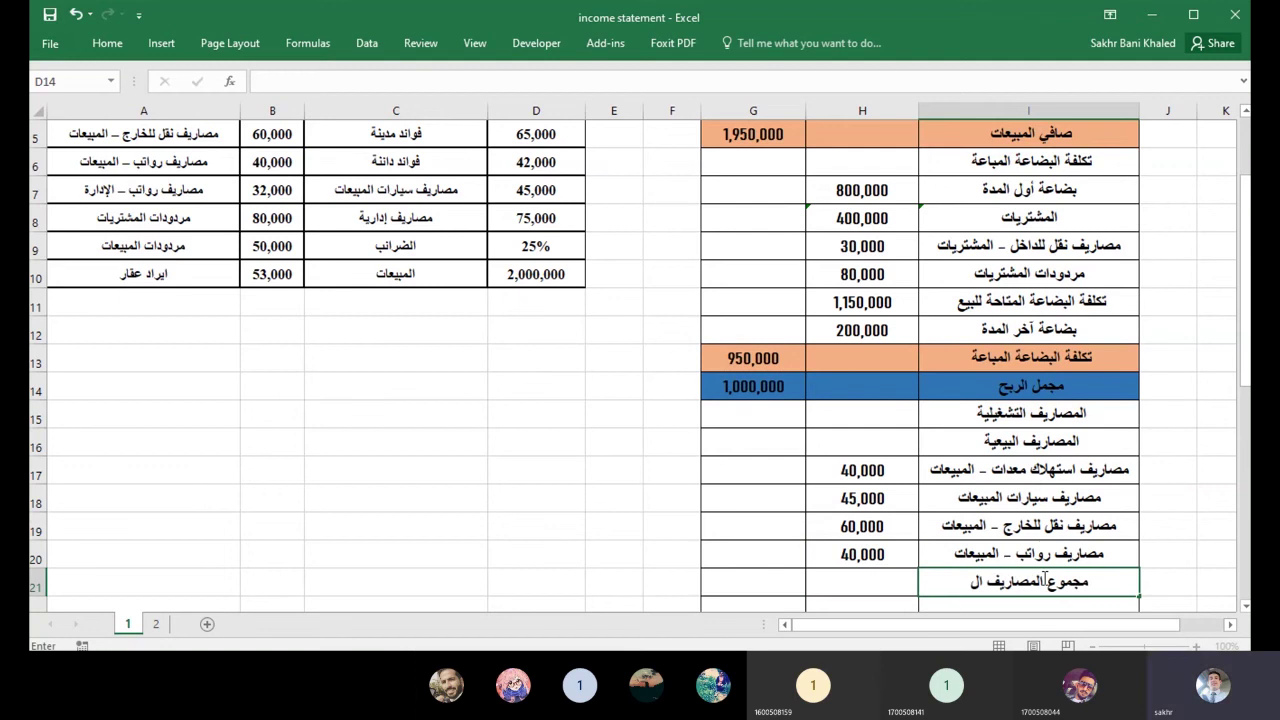
{"action": "type", "text": "بيعية"}
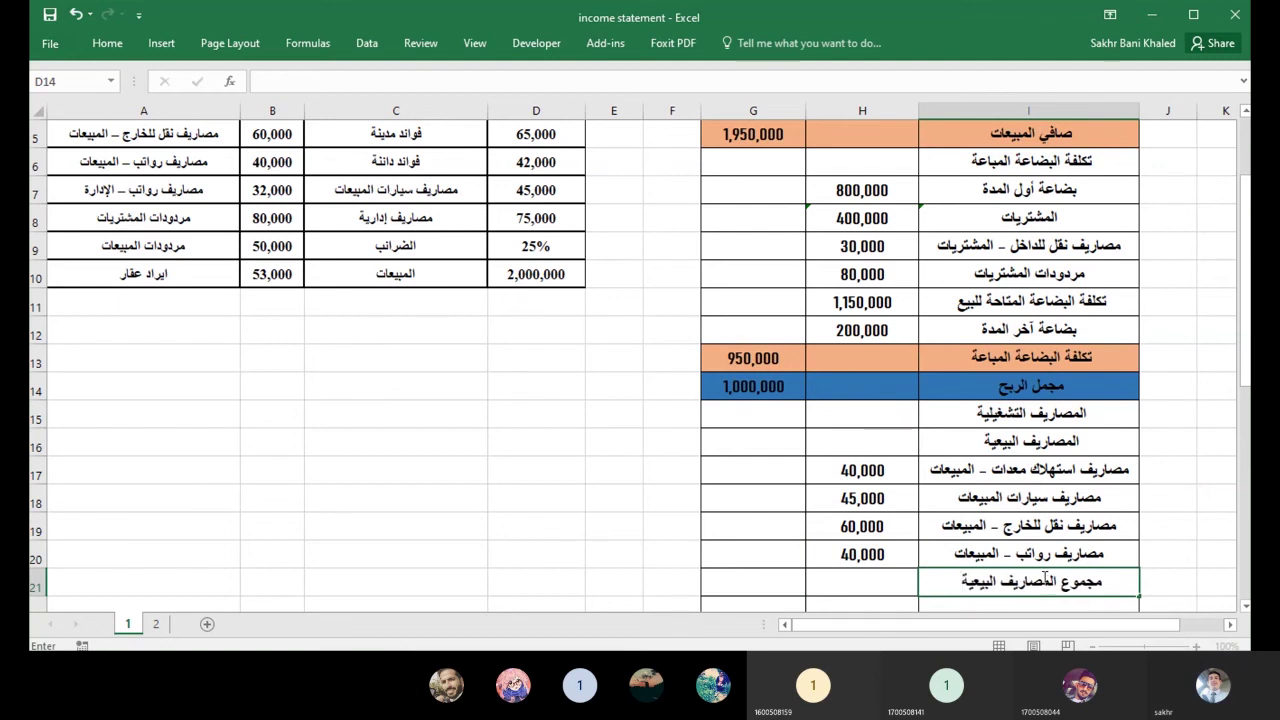
Calculate the total selling expenses in G21 with the formula =sum(H17:H20).
{"action": "key", "text": "Left"}
{"action": "key", "text": "Left"}
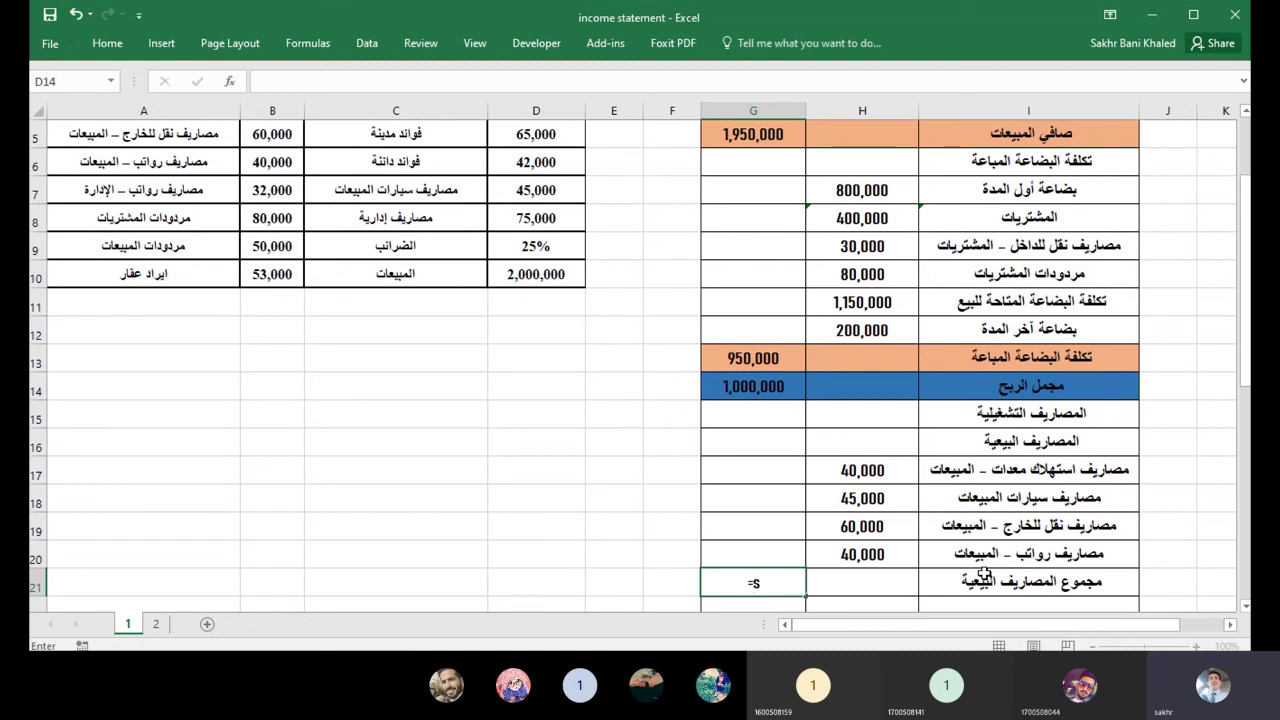
{"action": "type", "text": "sum("}
{"action": "left_click_drag", "start_coordinate": [862, 473], "coordinate": [857, 548]}
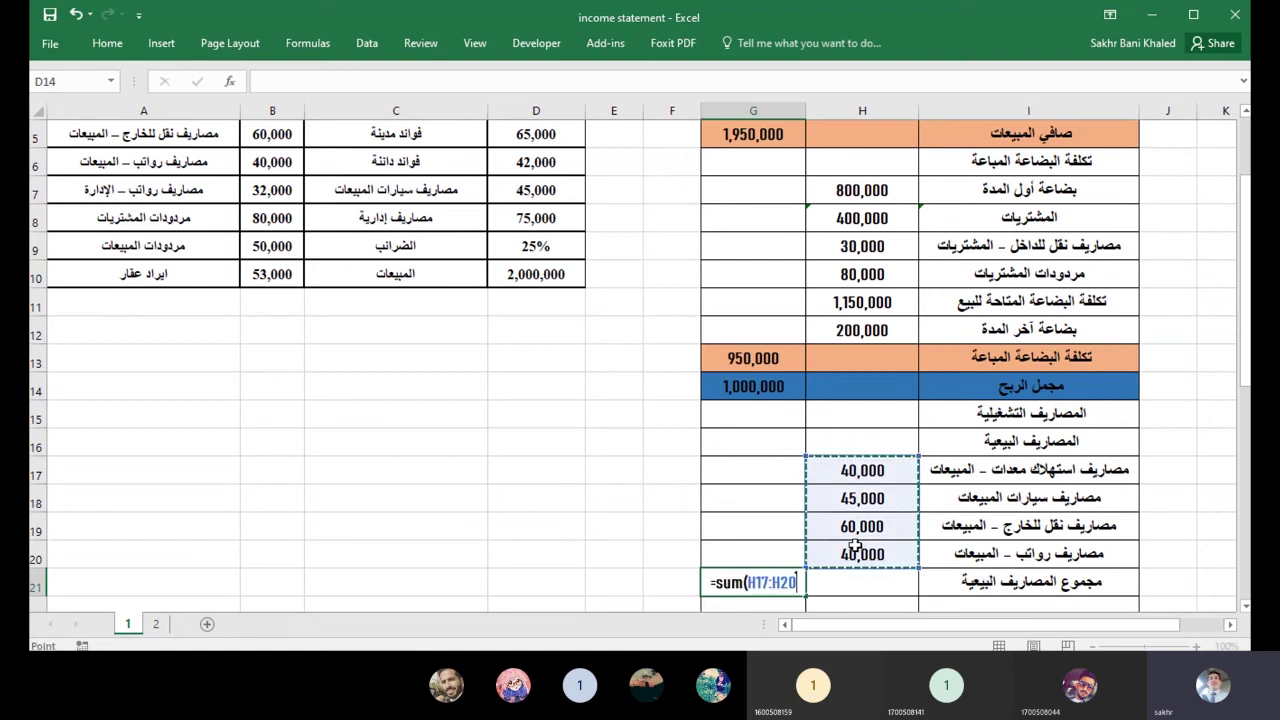
{"action": "type", "text": ")"}
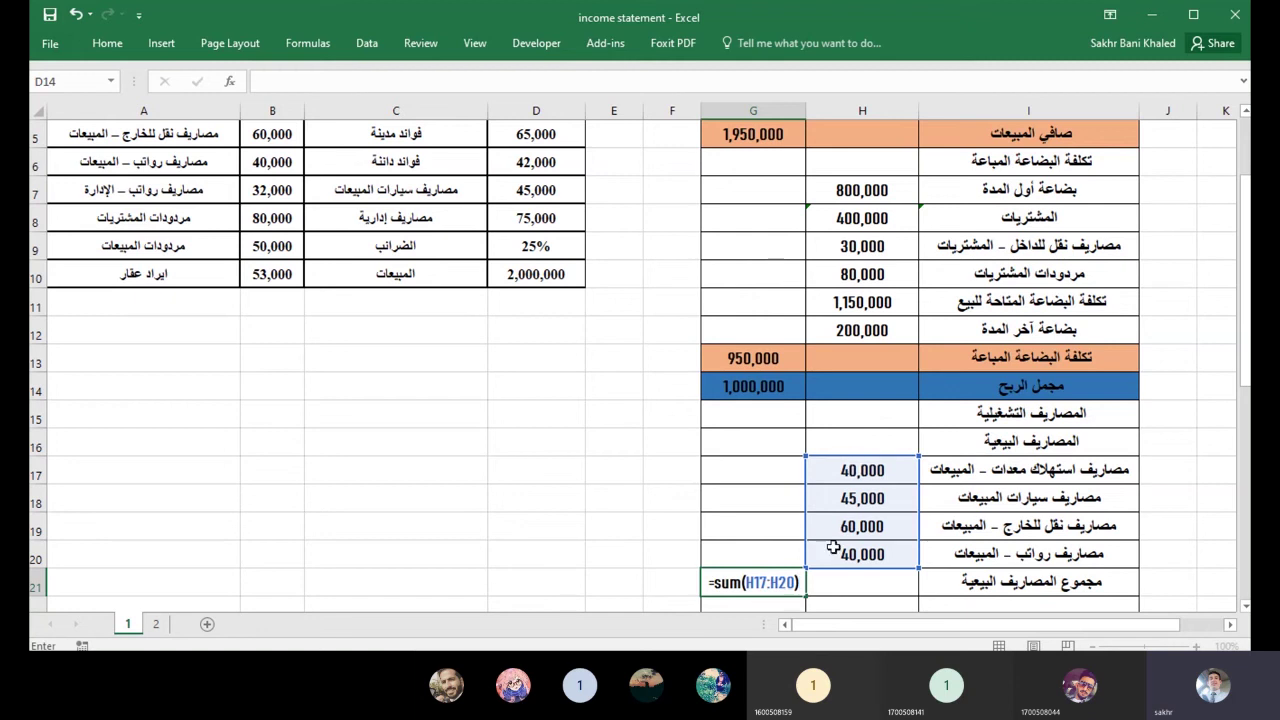
{"action": "key", "text": "Return"}
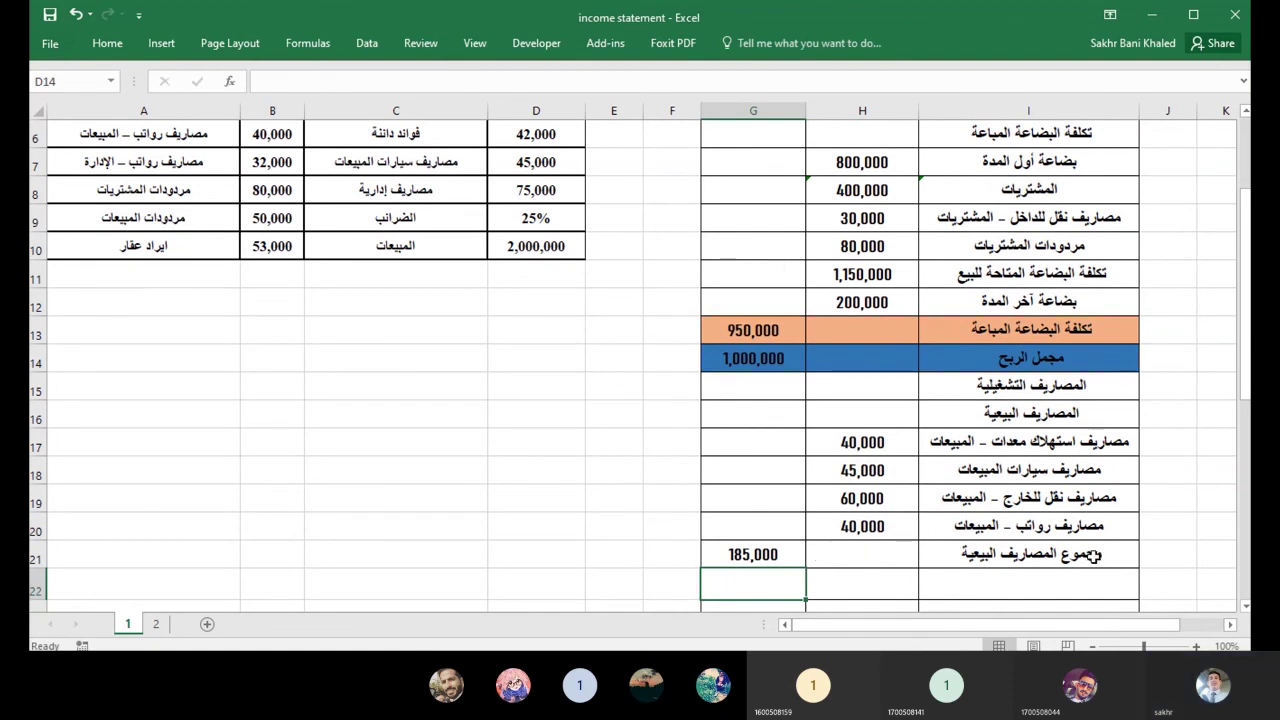
Fill the total selling expenses row, G21:I21, with the same light orange as the cost of goods sold total in row 13.
{"action": "left_click_drag", "start_coordinate": [1092, 557], "coordinate": [794, 542]}
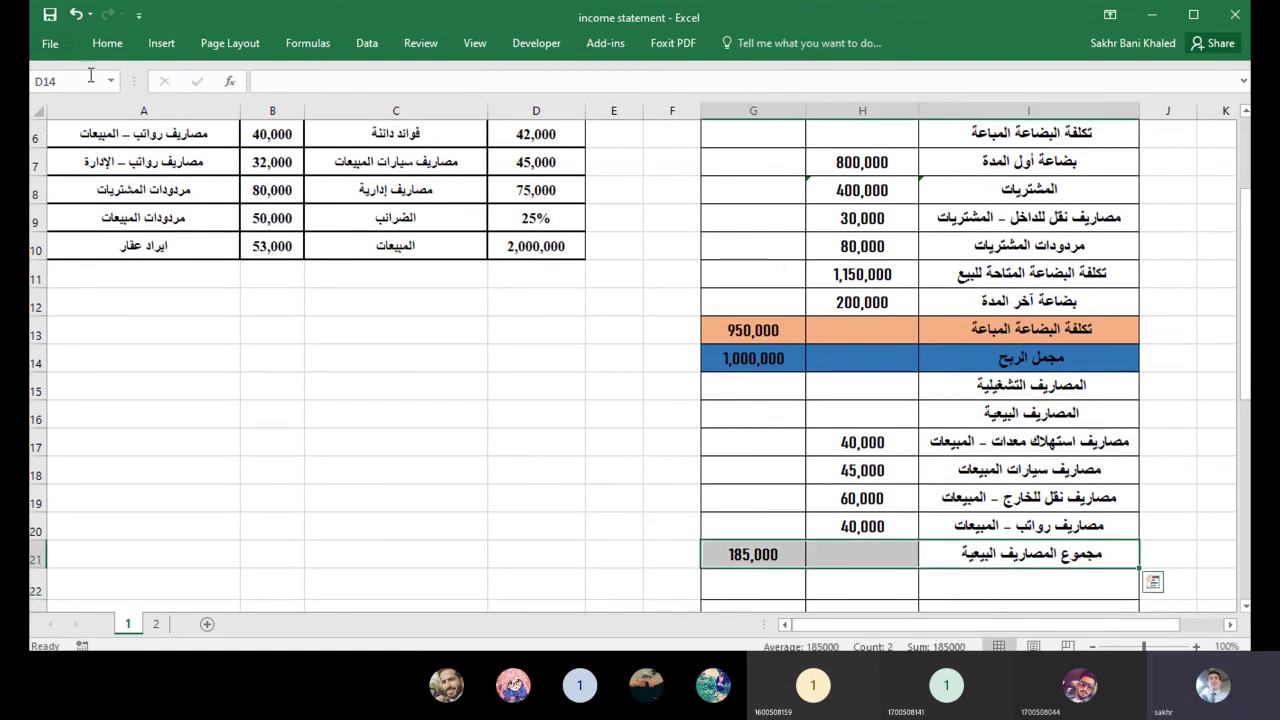
{"action": "left_click", "coordinate": [107, 43]}
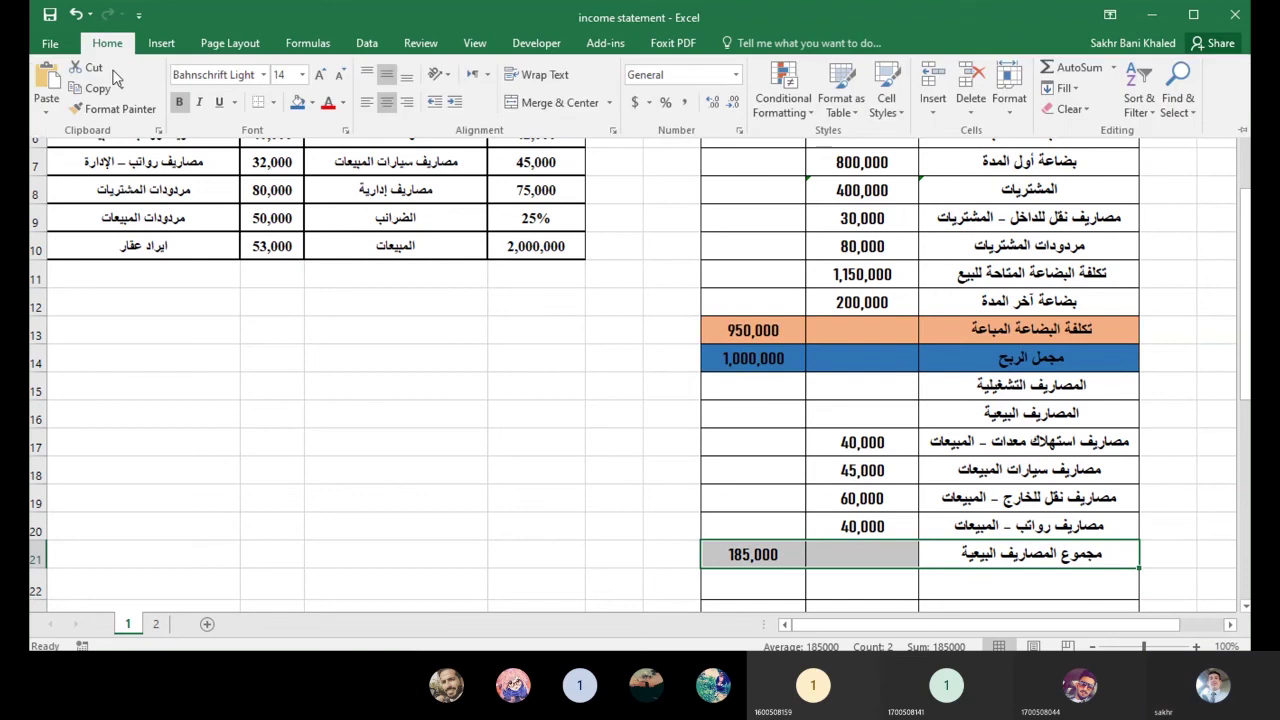
{"action": "left_click", "coordinate": [312, 103]}
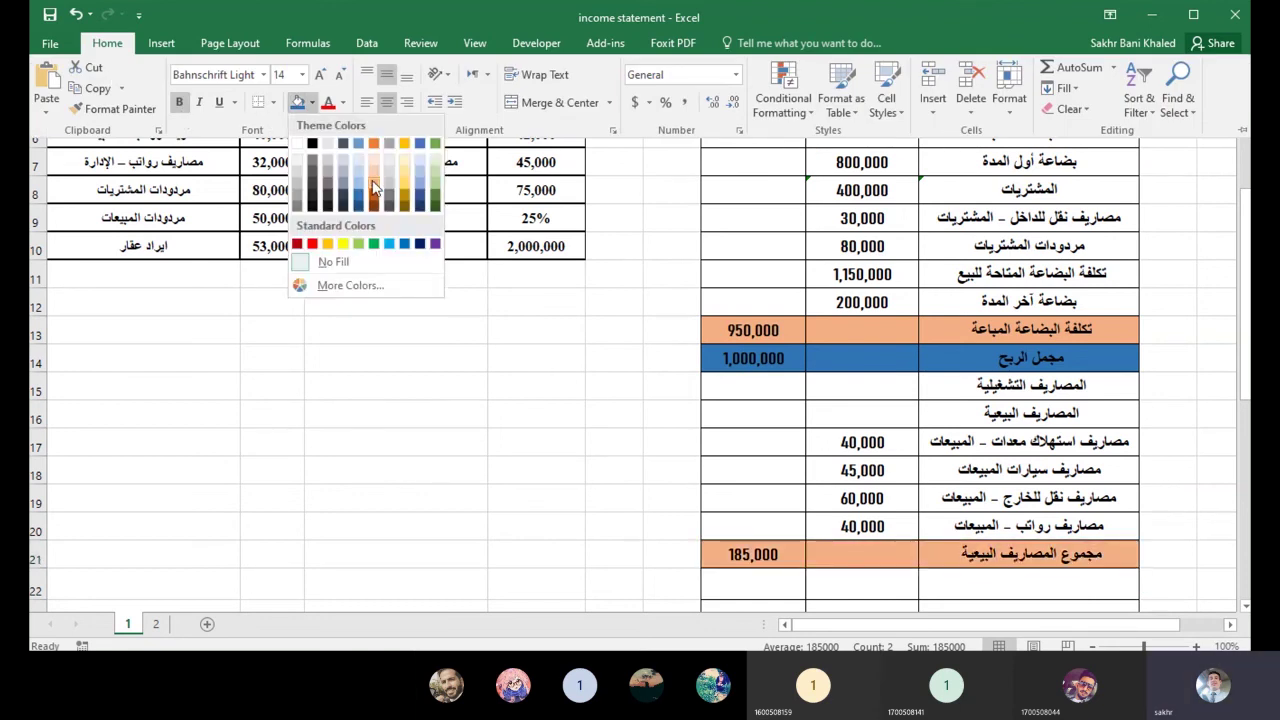
{"action": "left_click", "coordinate": [373, 183]}
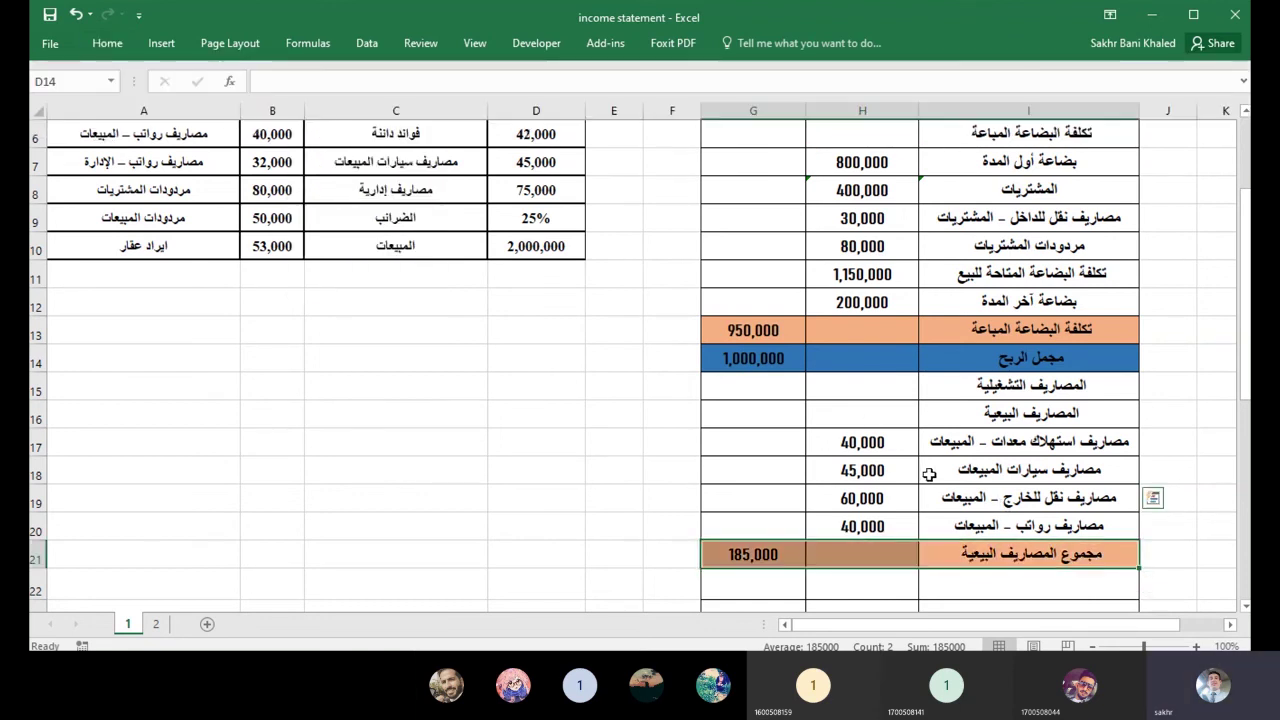
Enter the heading "المصاريف الإدارية" in I22 beneath the total selling expenses row.
{"action": "scroll", "coordinate": [1020, 450], "scroll_direction": "down", "scroll_amount": 2}
{"action": "left_click", "coordinate": [1034, 420]}
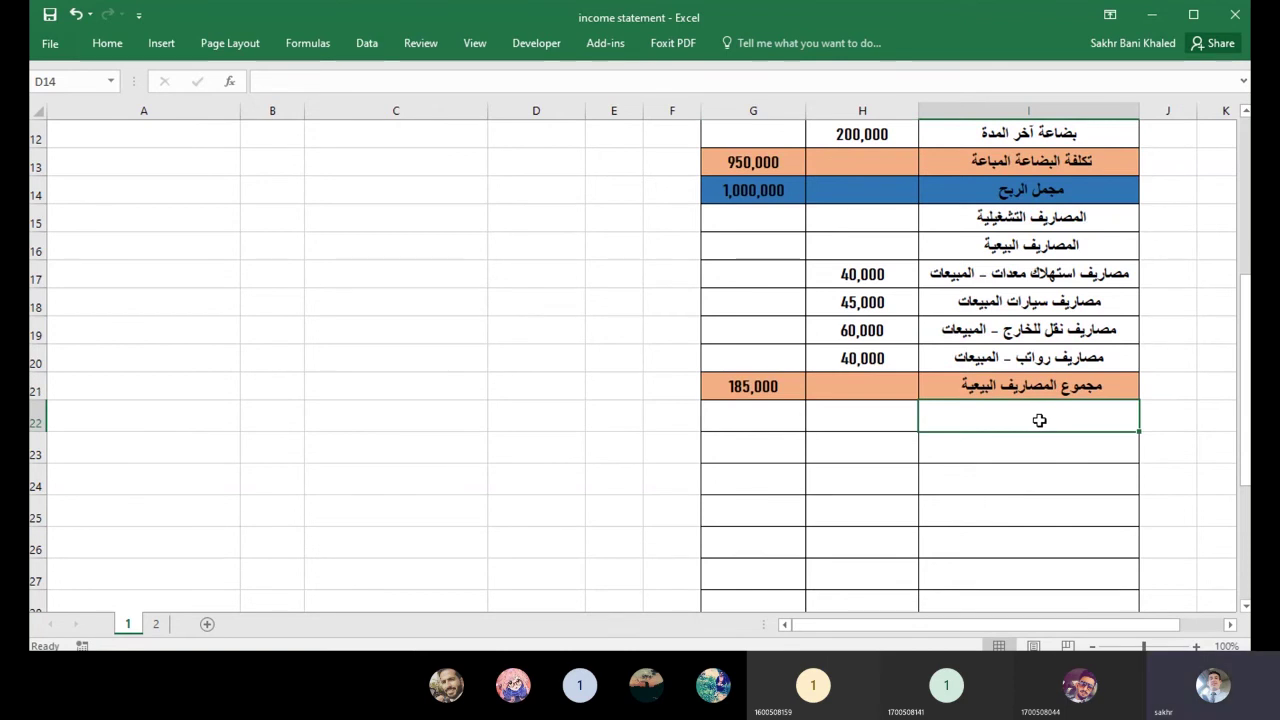
{"action": "type", "text": "hglwhvdt"}
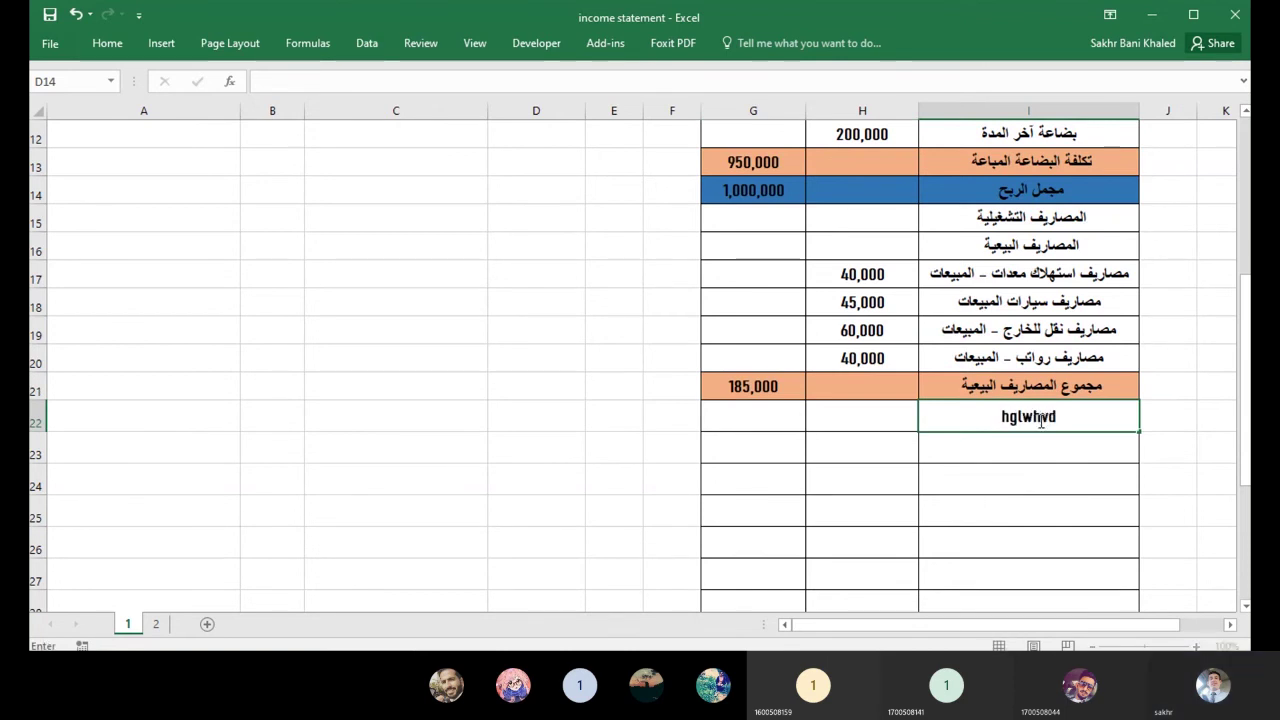
{"action": "key", "text": "BackSpace"}
{"action": "key", "text": "BackSpace"}
{"action": "key", "text": "BackSpace"}
{"action": "key", "text": "BackSpace"}
{"action": "key", "text": "BackSpace"}
{"action": "key", "text": "BackSpace"}
{"action": "key", "text": "BackSpace"}
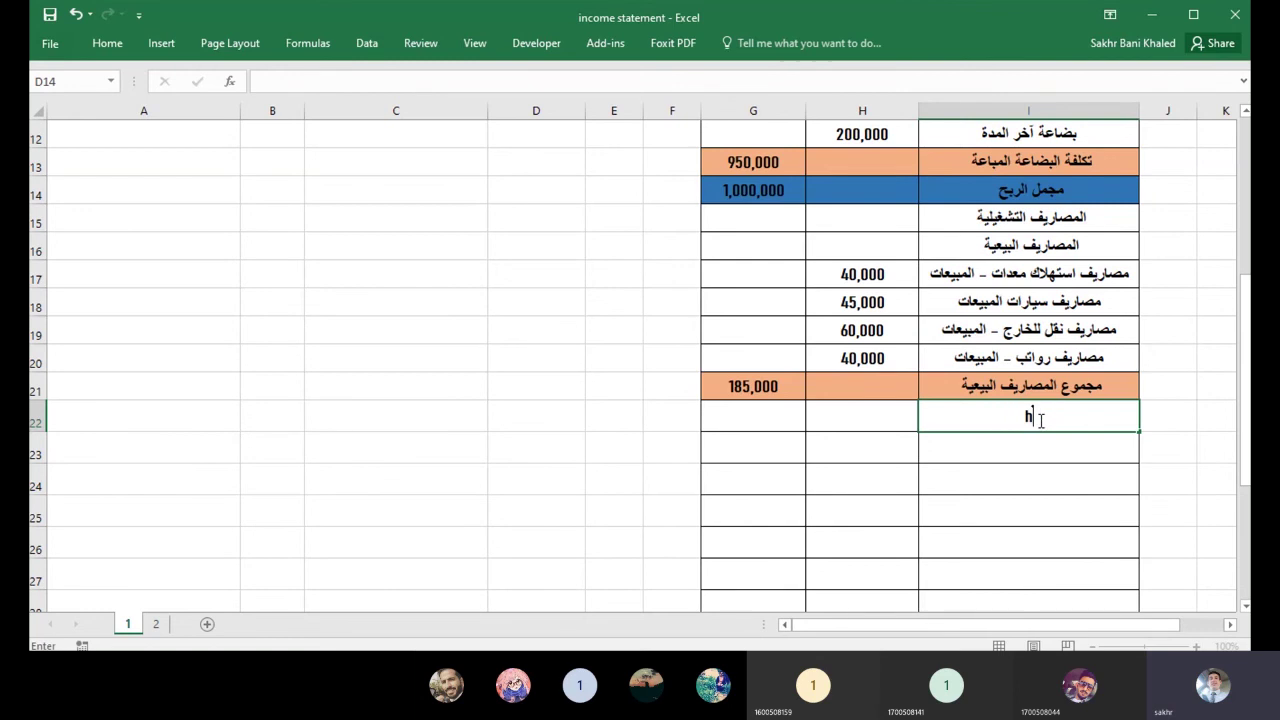
{"action": "type", "text": "hglwhvdt hgh"}
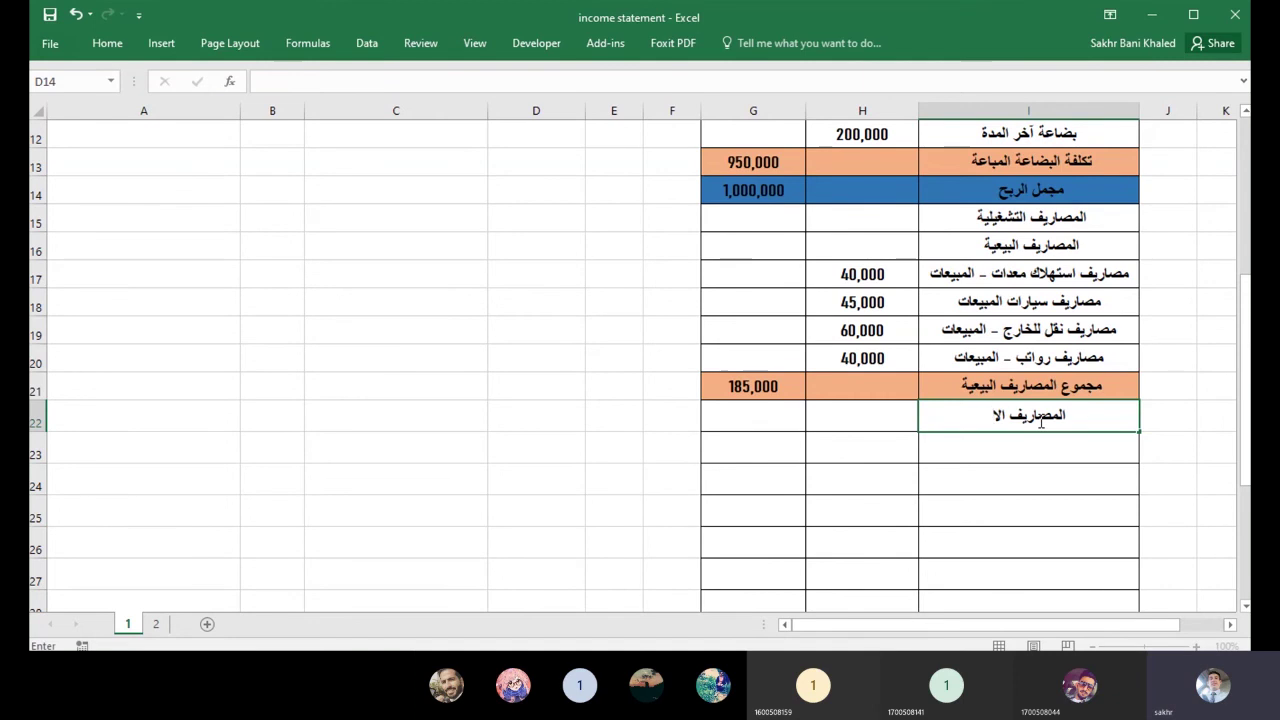
{"action": "key", "text": "BackSpace"}
{"action": "type", "text": "Y]hvdm"}
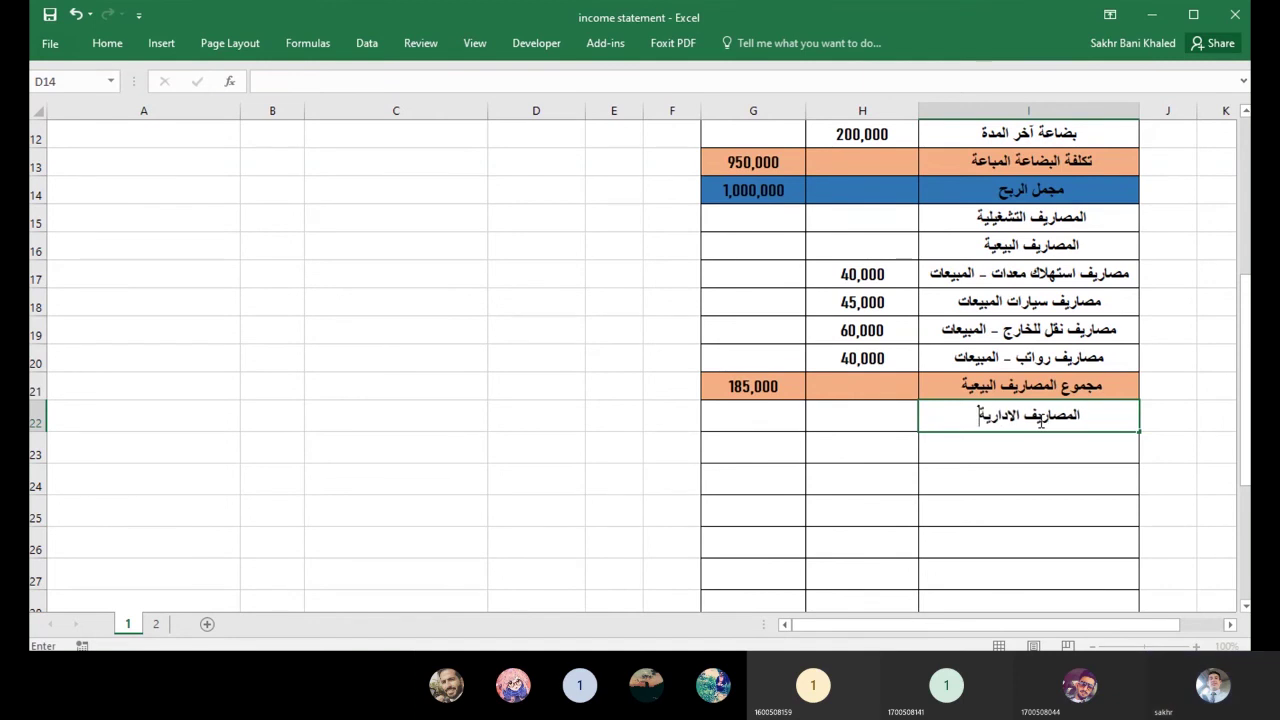
{"action": "key", "text": "Return"}
Fill row 23 with the administrative equipment depreciation expense, linking the item in I23 to C4 and the amount in H23 to D4.
{"action": "type", "text": "="}
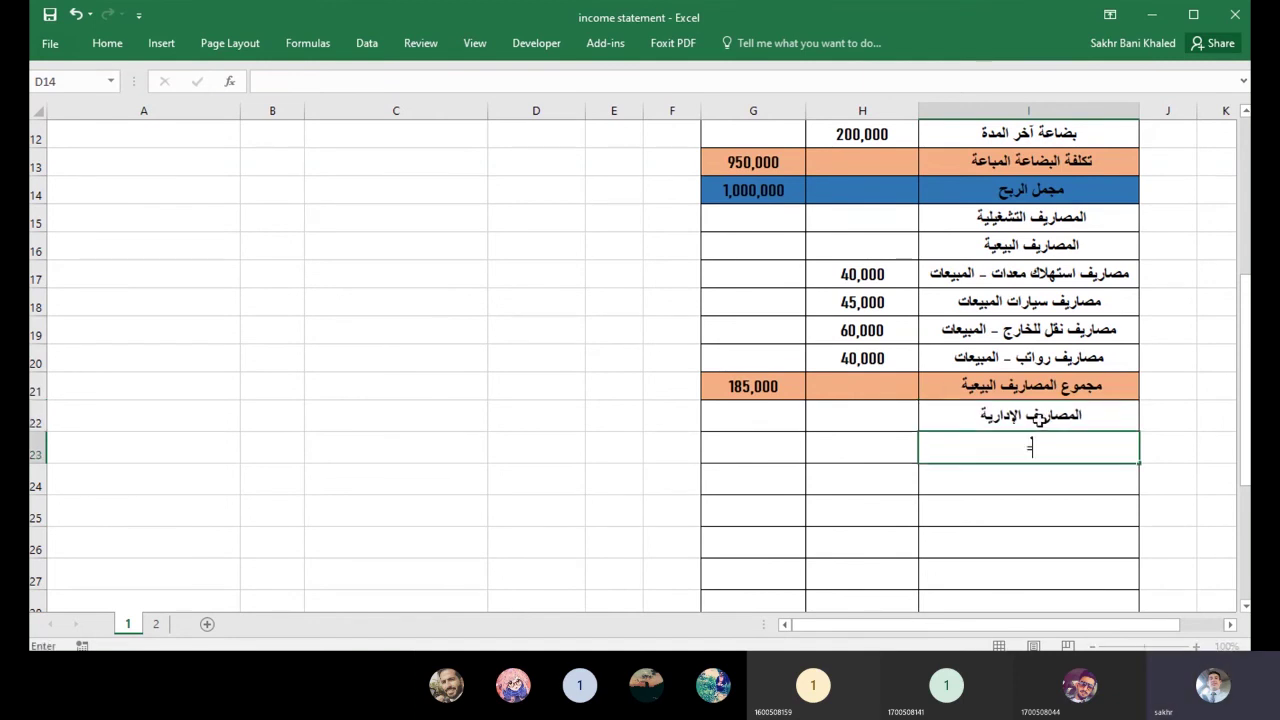
{"action": "scroll", "coordinate": [578, 378], "scroll_direction": "up", "scroll_amount": 4}
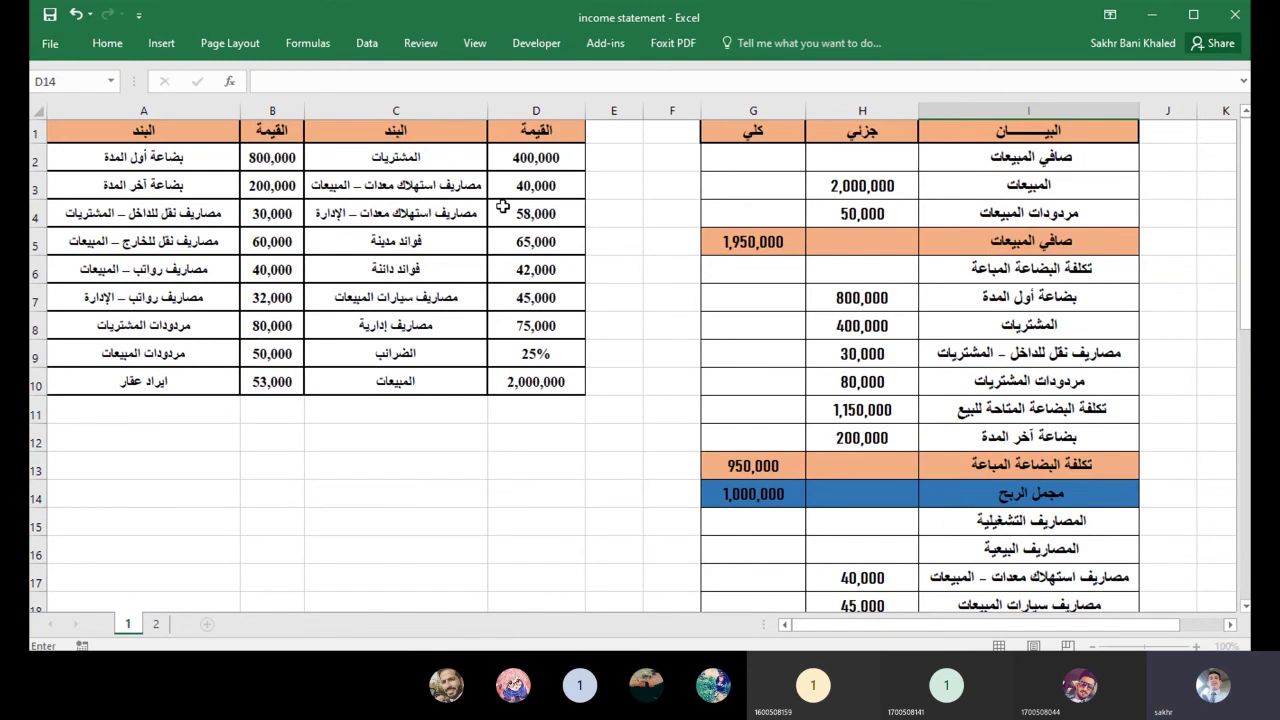
{"action": "left_click", "coordinate": [377, 215]}
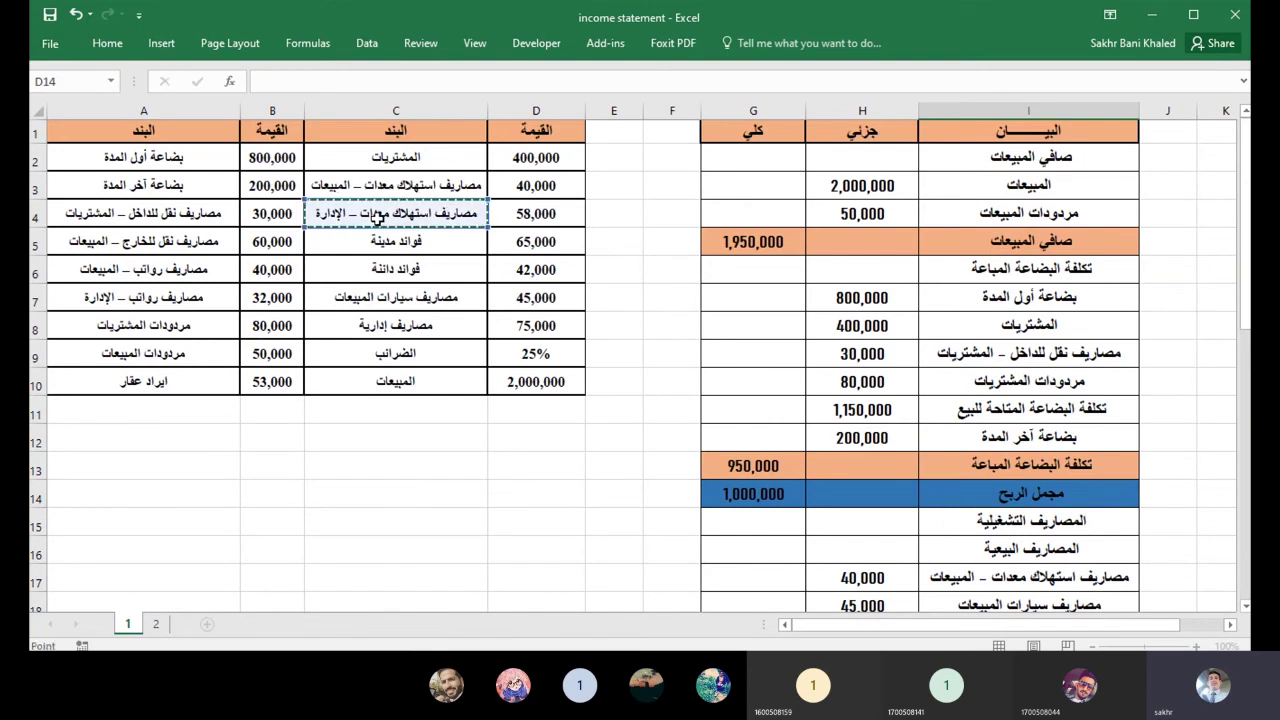
{"action": "key", "text": "Return"}
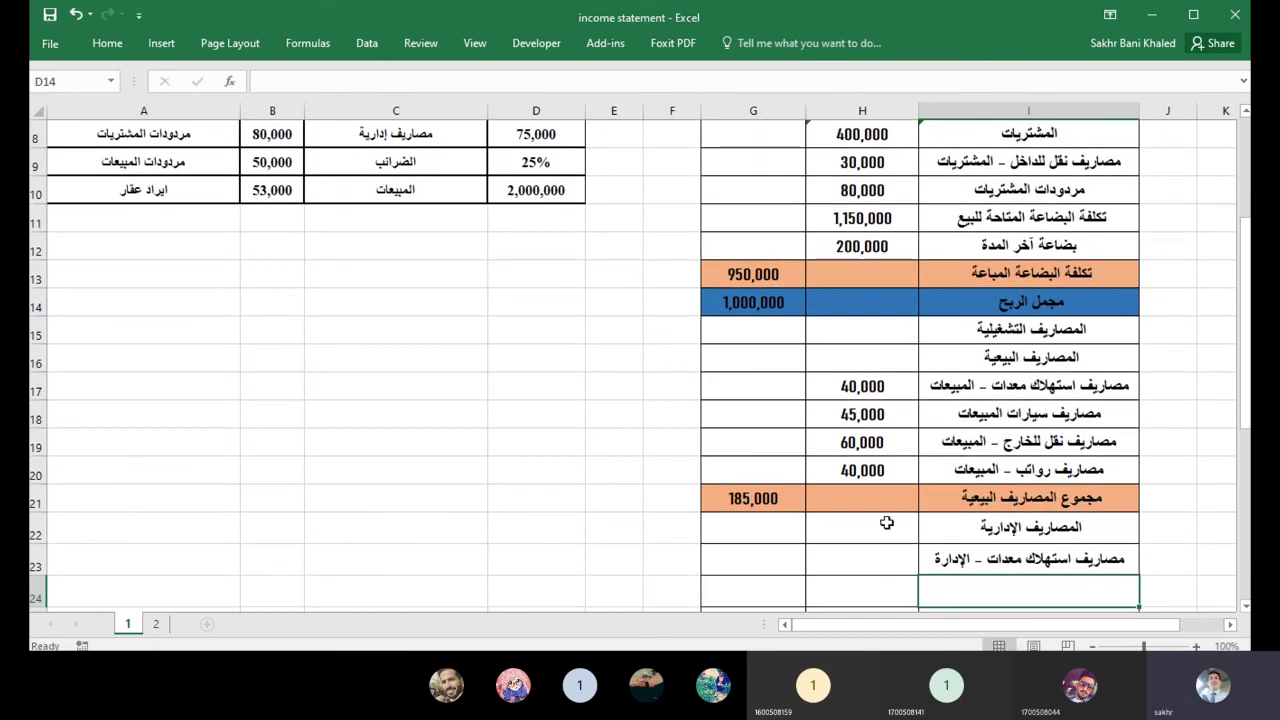
{"action": "left_click", "coordinate": [846, 558]}
{"action": "type", "text": "="}
{"action": "scroll", "coordinate": [655, 394], "scroll_direction": "up", "scroll_amount": 3}
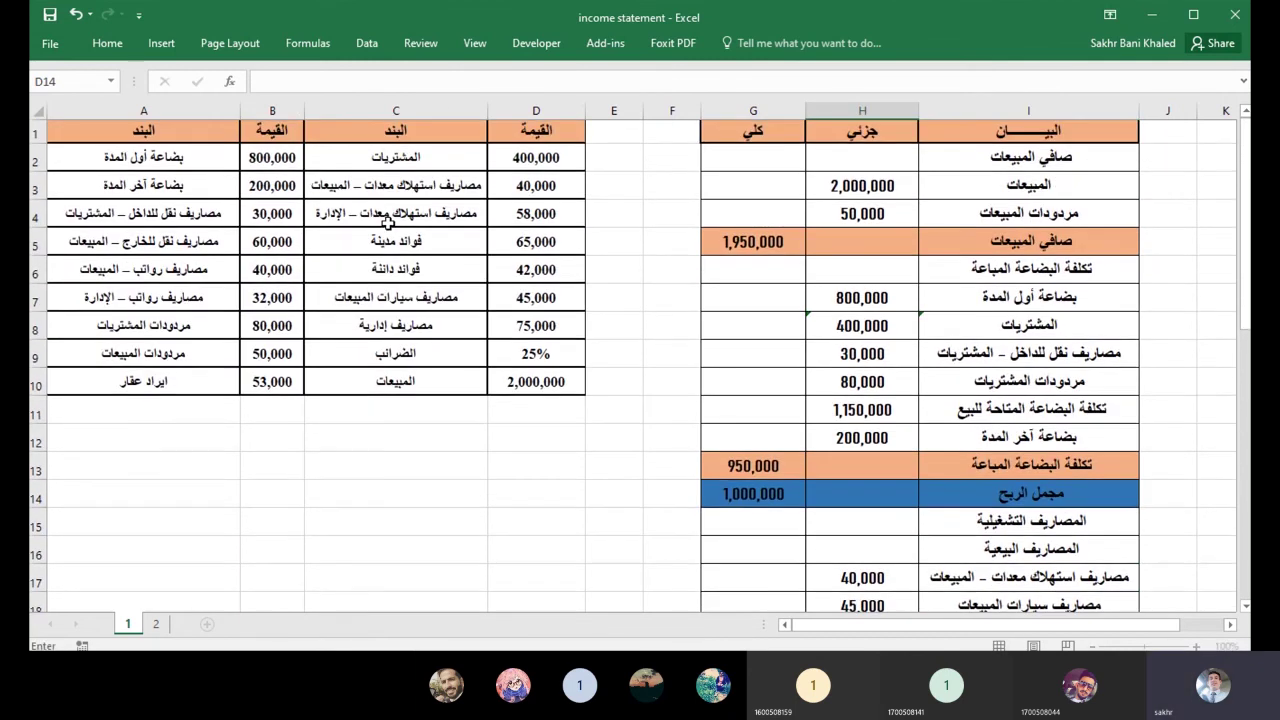
{"action": "left_click", "coordinate": [530, 213]}
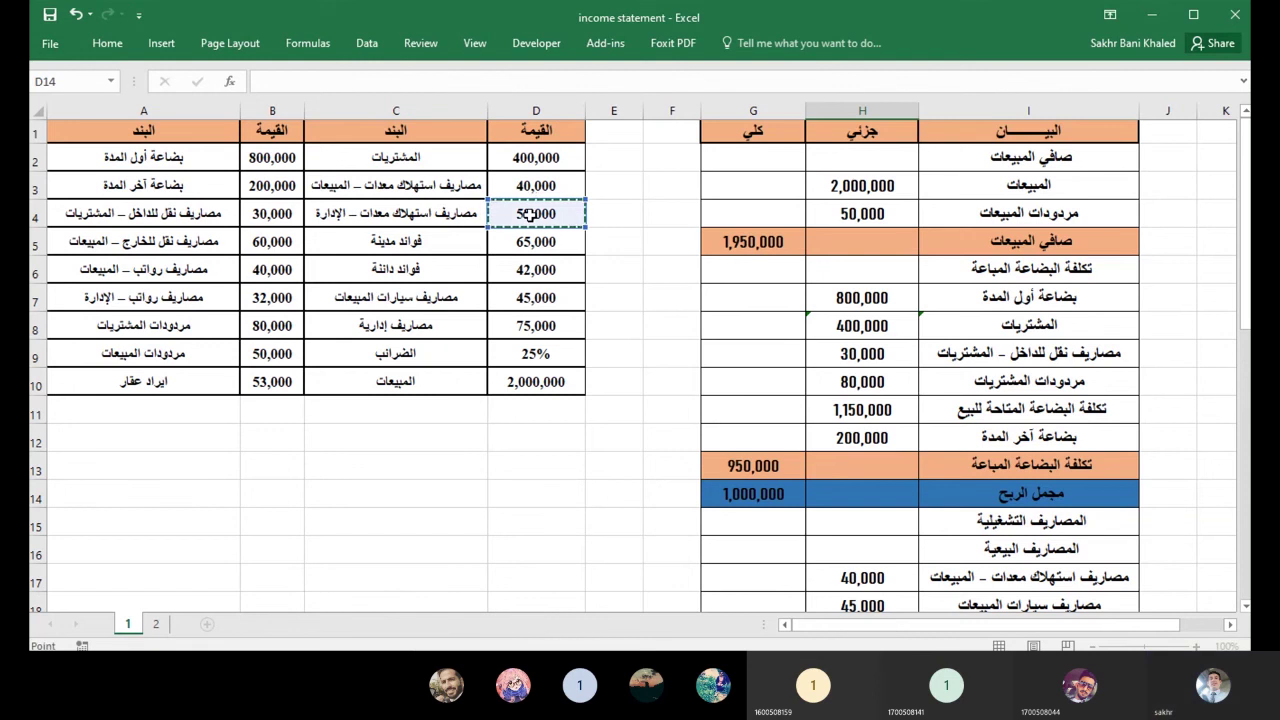
{"action": "key", "text": "Return"}
Fill row 24 with the administrative expenses, linking the item in I24 to C8 and the amount in H24 to D8.
{"action": "left_click", "coordinate": [1107, 591]}
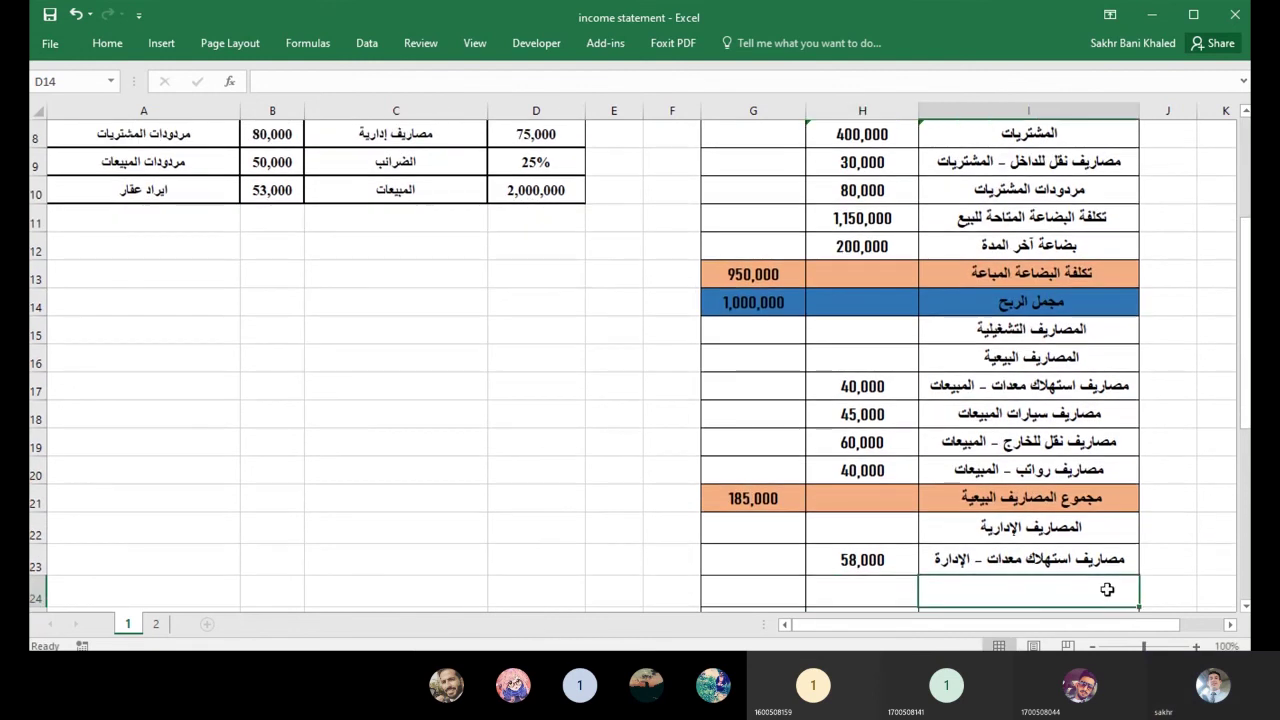
{"action": "type", "text": "="}
{"action": "scroll", "coordinate": [419, 450], "scroll_direction": "up", "scroll_amount": 3}
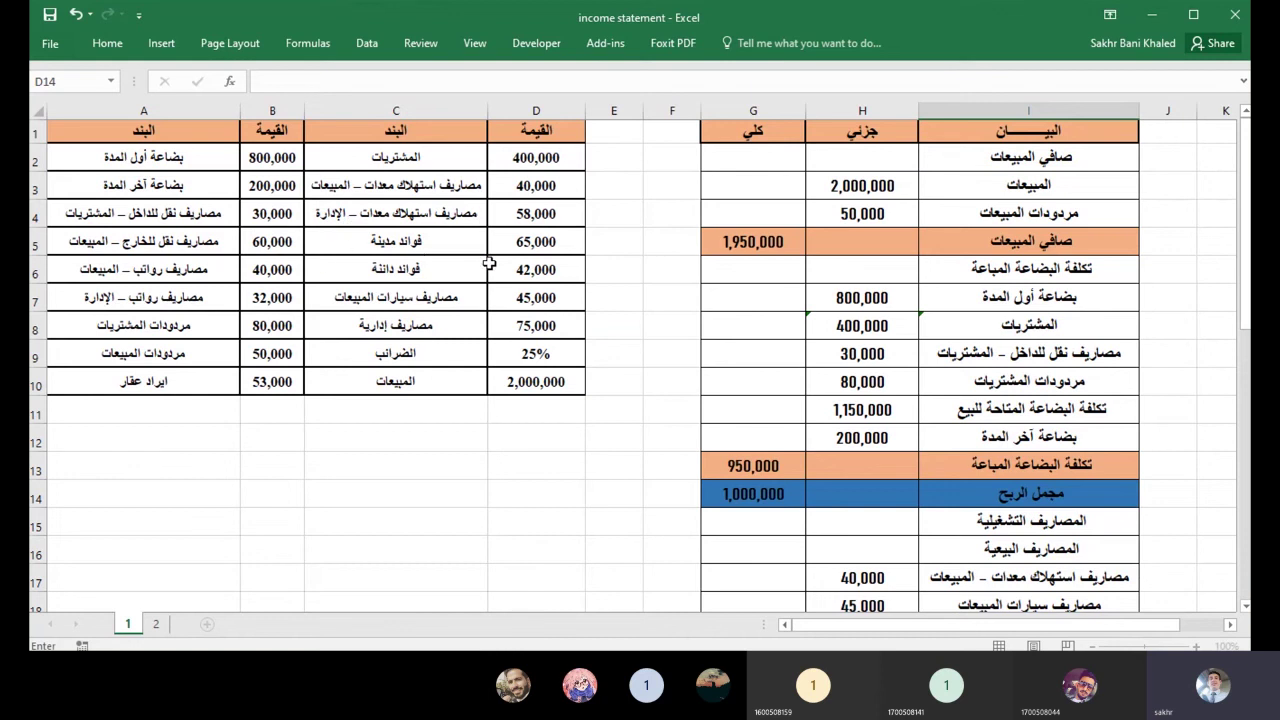
{"action": "left_click", "coordinate": [402, 331]}
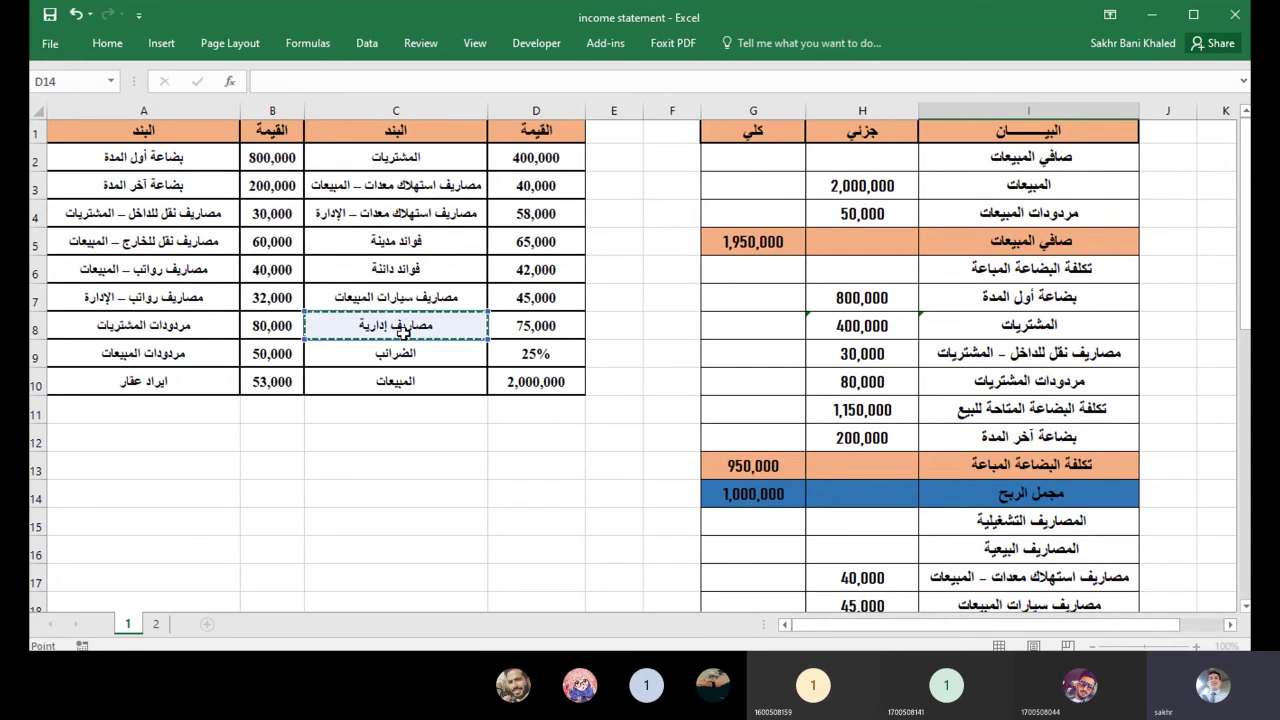
{"action": "scroll", "coordinate": [404, 331], "scroll_direction": "down", "scroll_amount": 3}
{"action": "key", "text": "Escape"}
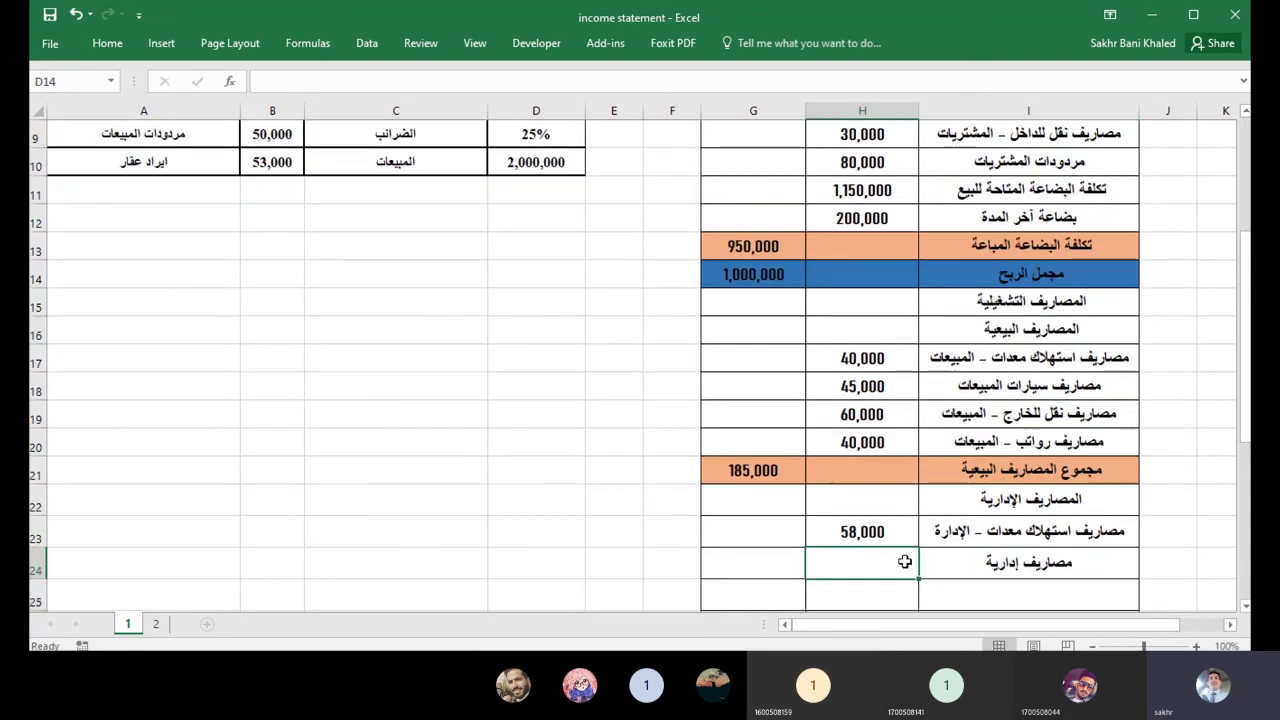
{"action": "type", "text": "="}
{"action": "scroll", "coordinate": [480, 310], "scroll_direction": "up", "scroll_amount": 3}
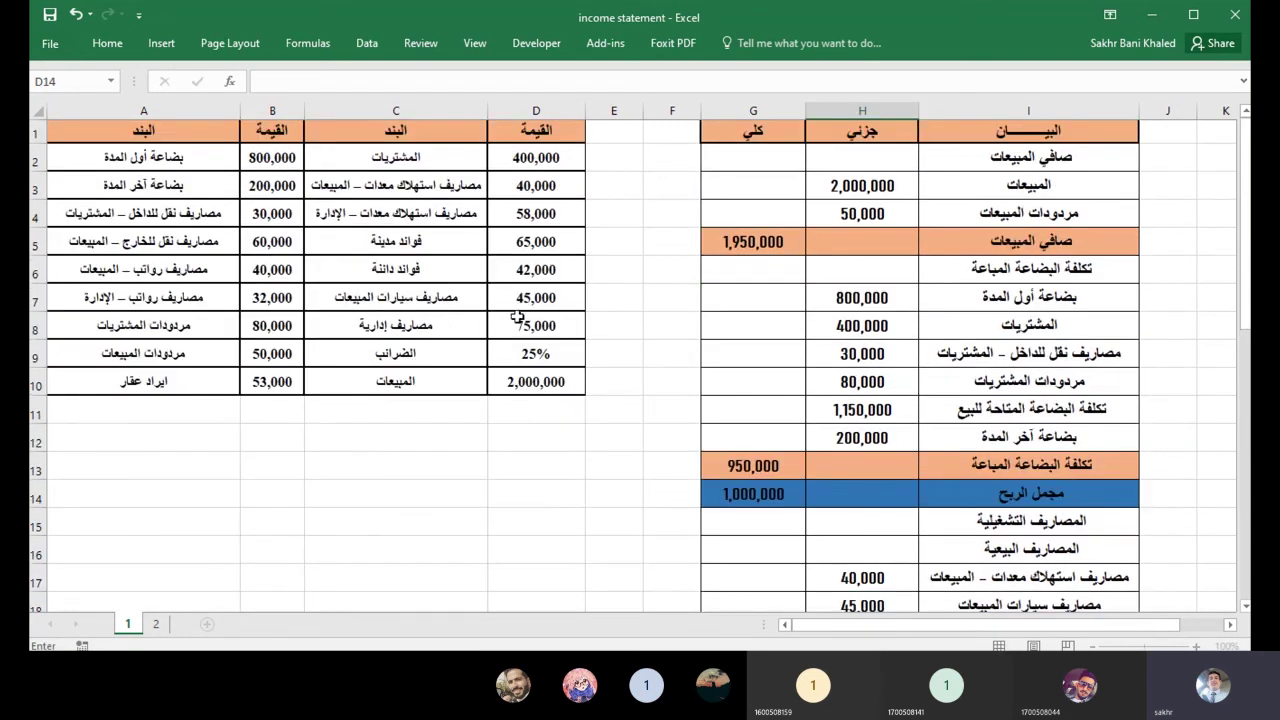
{"action": "left_click", "coordinate": [517, 318]}
{"action": "key", "text": "Return"}
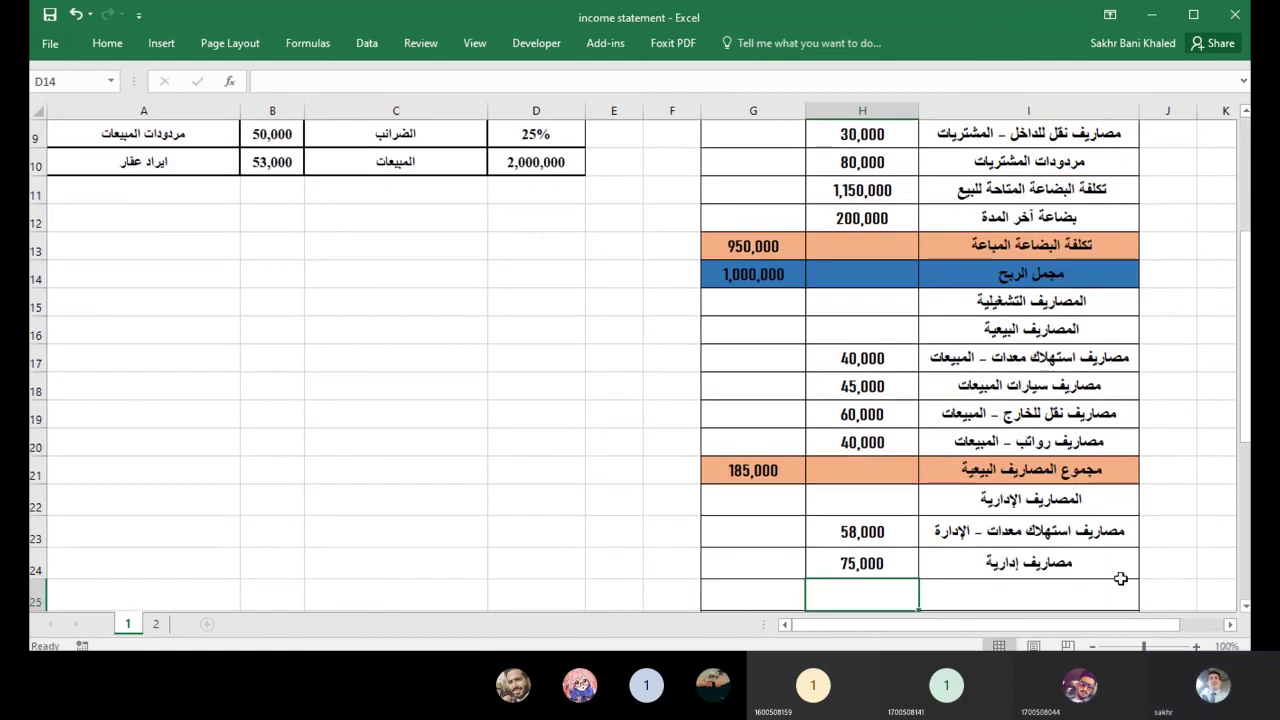
Fill row 25 with the administrative salaries expense, linking the item in I25 to A7 and the amount in H25 to B7.
{"action": "left_click", "coordinate": [1085, 597]}
{"action": "type", "text": "="}
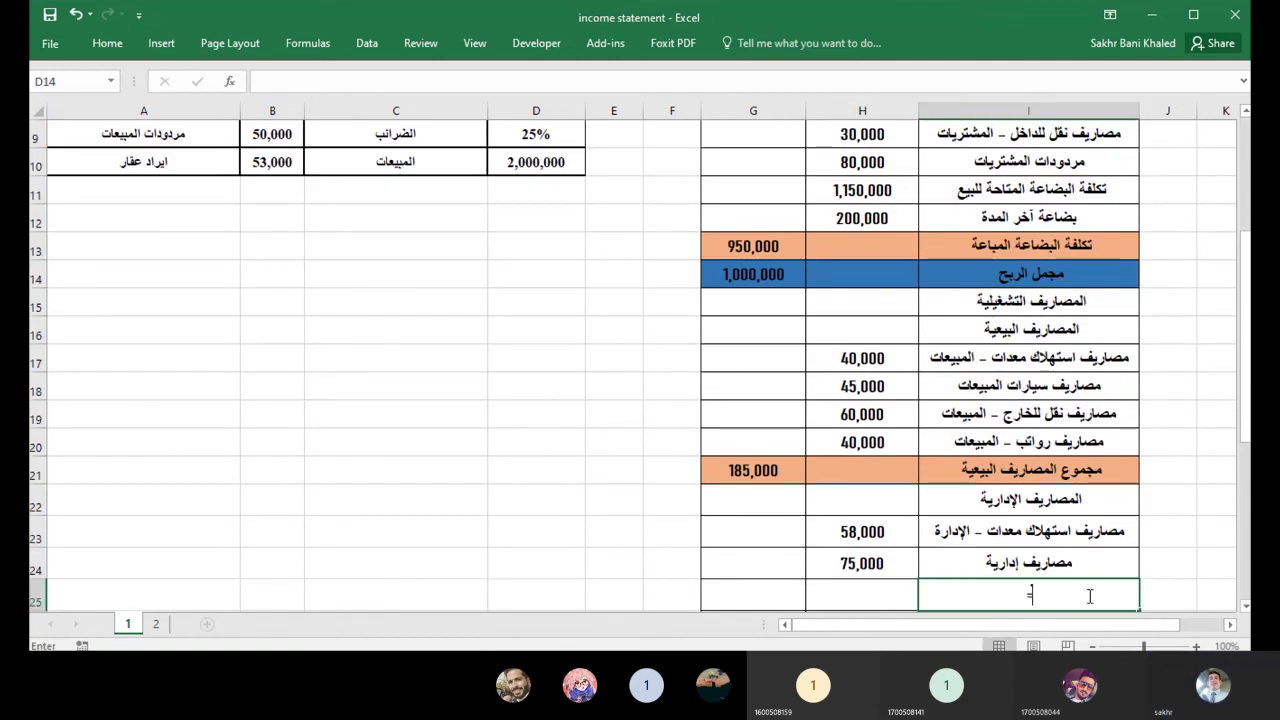
{"action": "scroll", "coordinate": [465, 450], "scroll_direction": "up", "scroll_amount": 2}
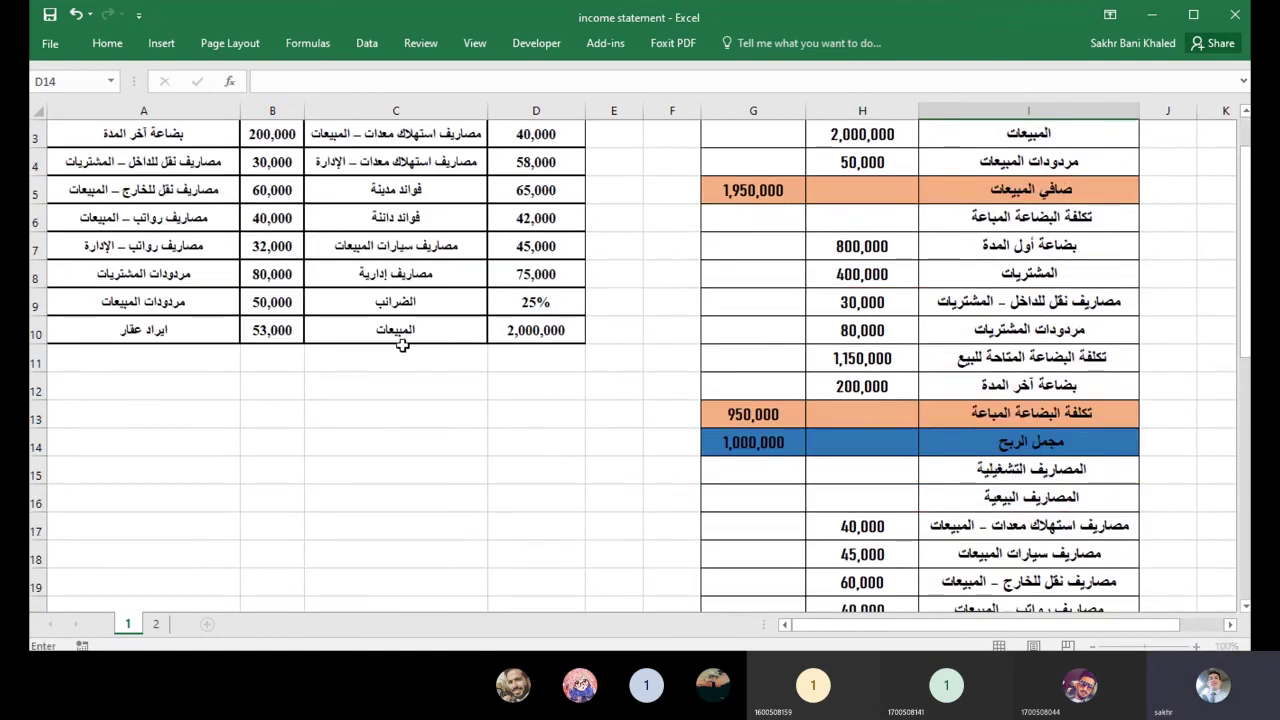
{"action": "scroll", "coordinate": [136, 308], "scroll_direction": "up", "scroll_amount": 1}
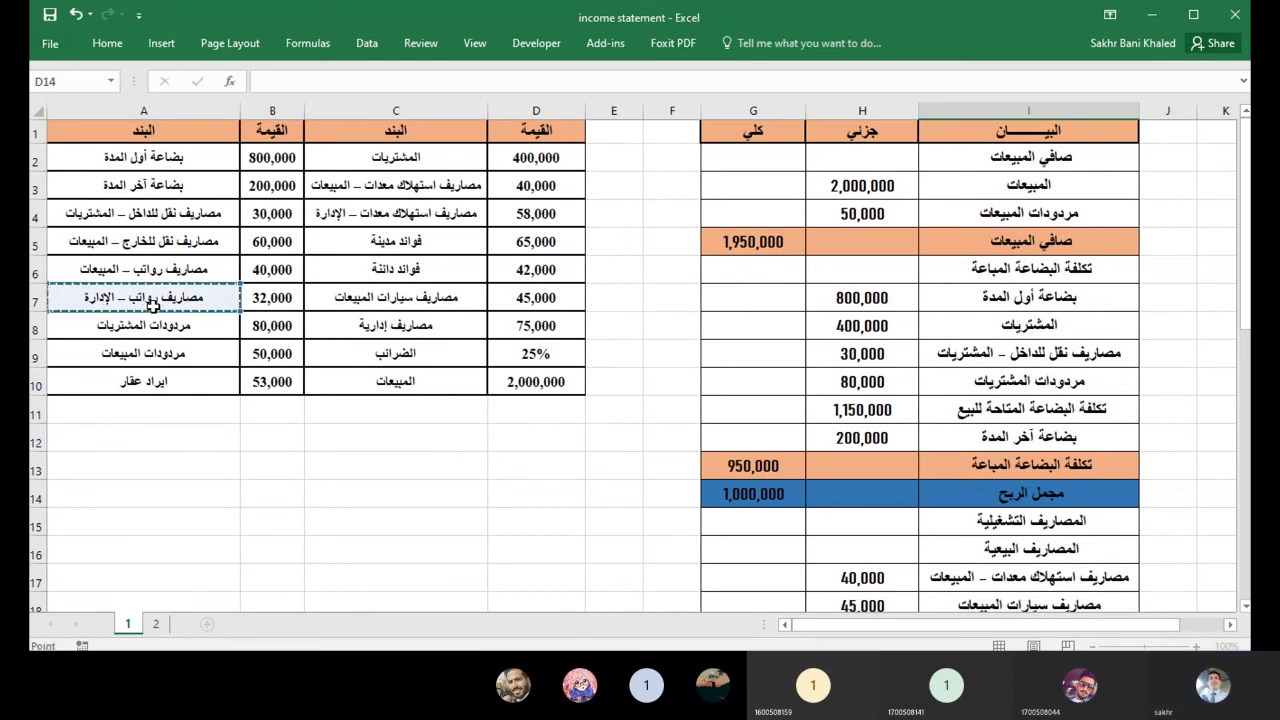
{"action": "scroll", "coordinate": [703, 491], "scroll_direction": "down", "scroll_amount": 3}
{"action": "left_click", "coordinate": [852, 539]}
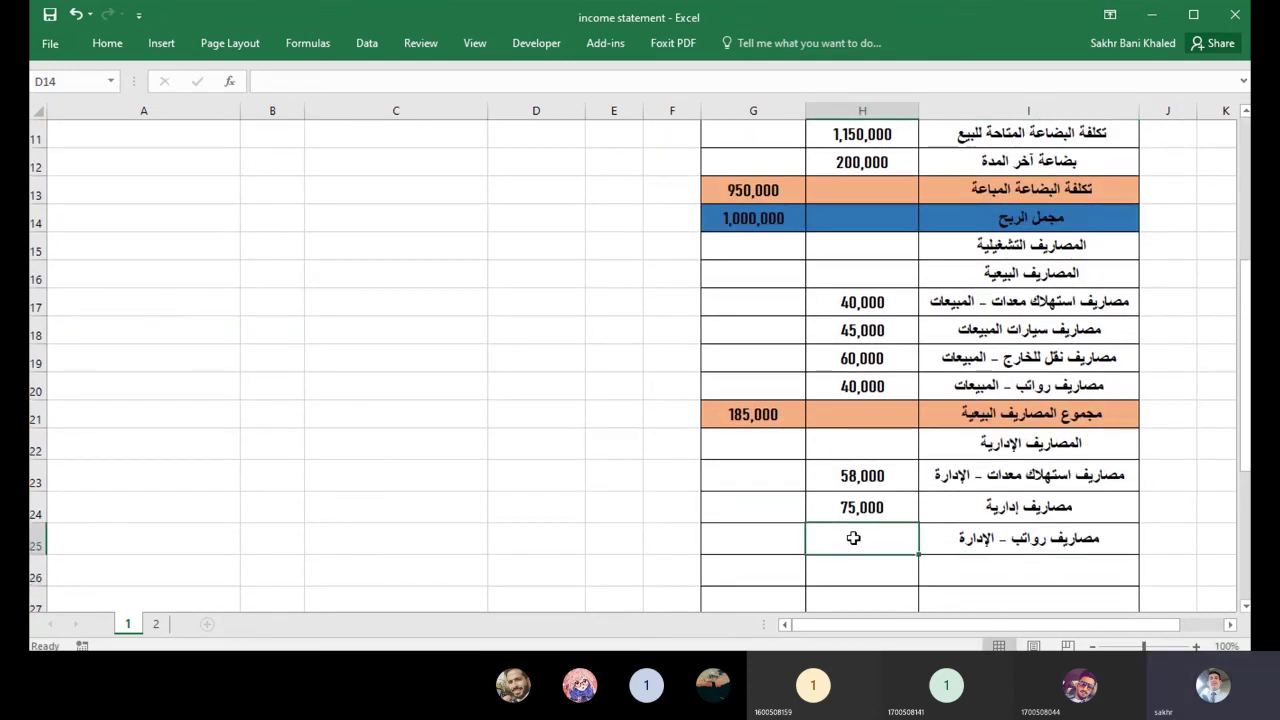
{"action": "type", "text": "="}
{"action": "scroll", "coordinate": [165, 277], "scroll_direction": "up", "scroll_amount": 3}
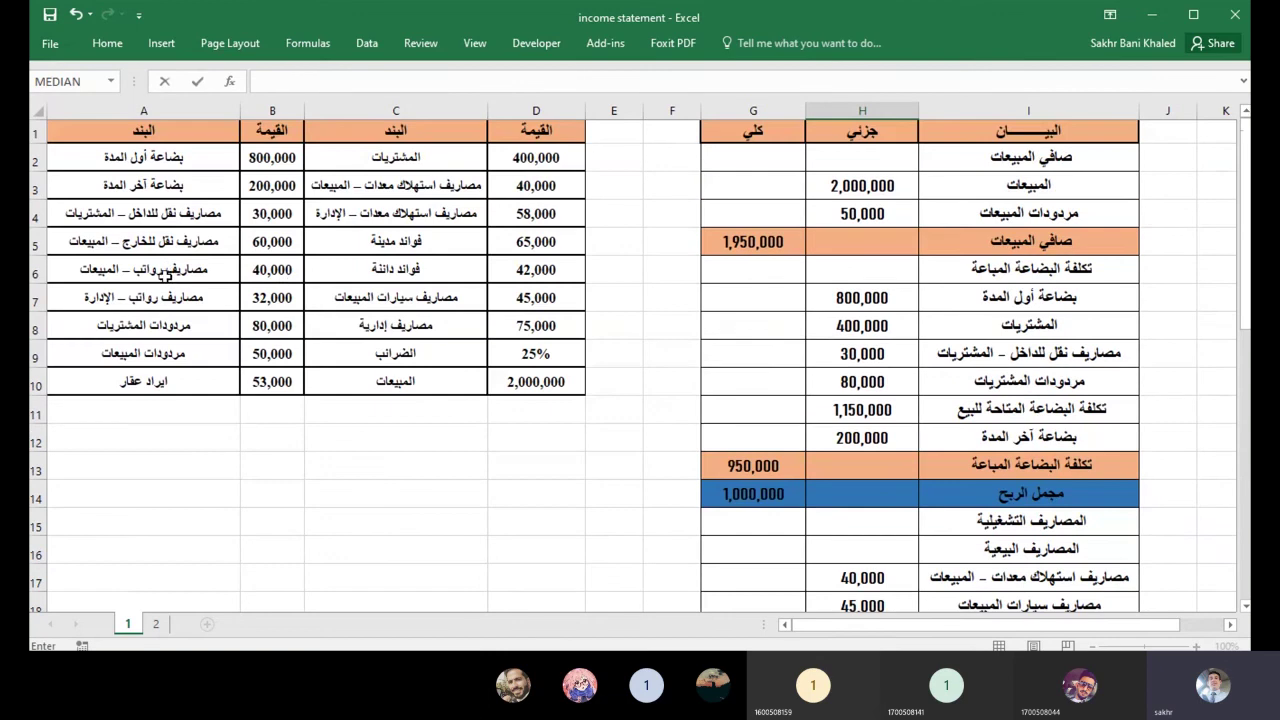
{"action": "left_click", "coordinate": [284, 302]}
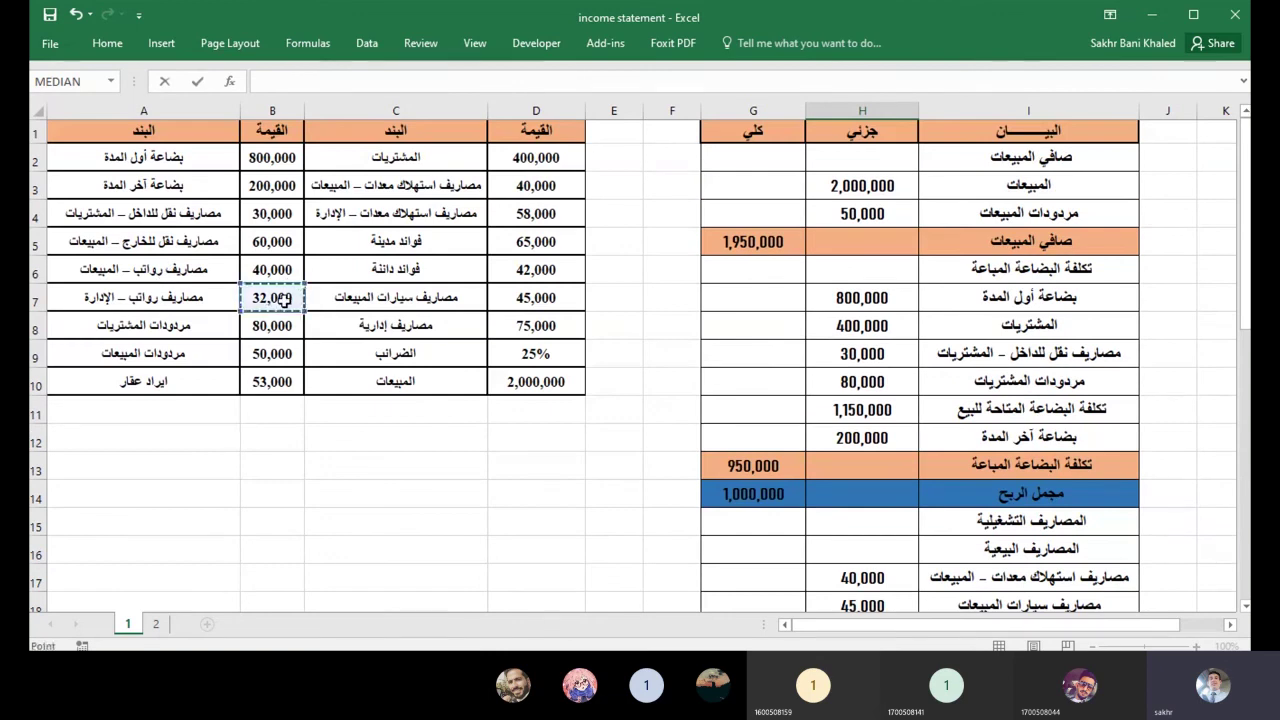
{"action": "key", "text": "Return"}
Enter the label "مجموع المصاريف الإدارية" in I26 beneath the administrative expense items.
{"action": "left_click", "coordinate": [1071, 566]}
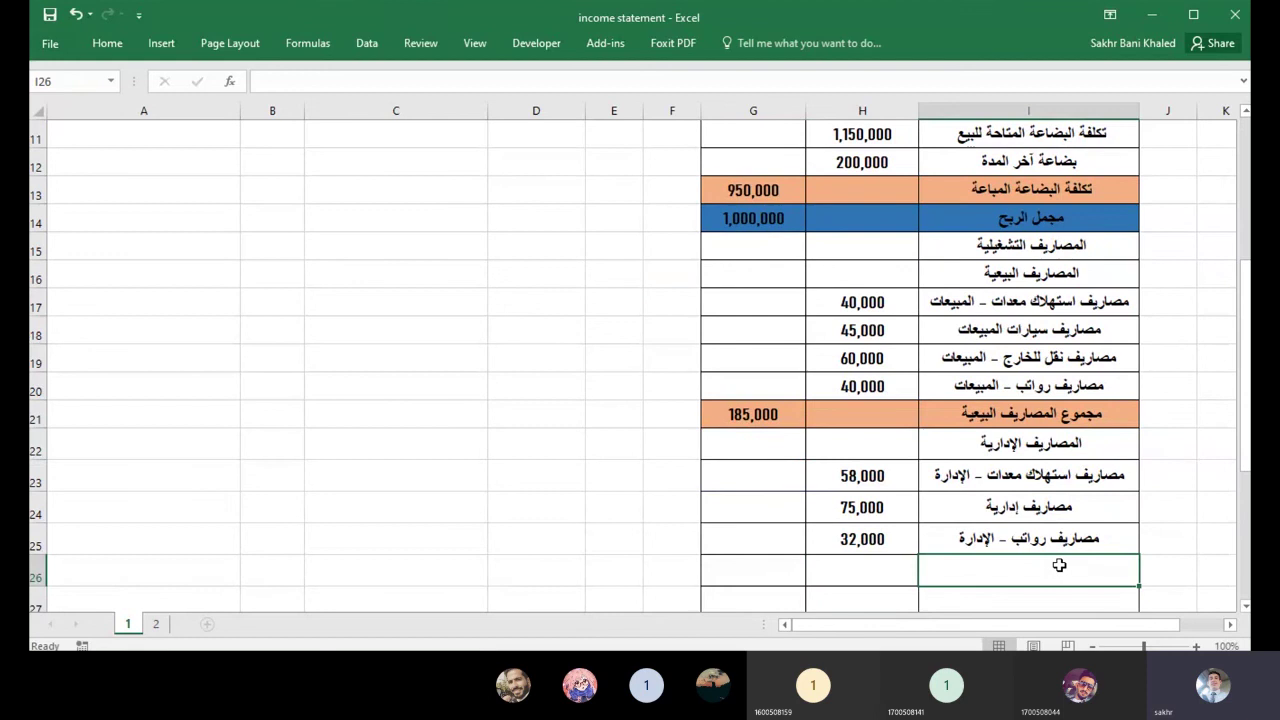
{"action": "type", "text": "مجموع"}
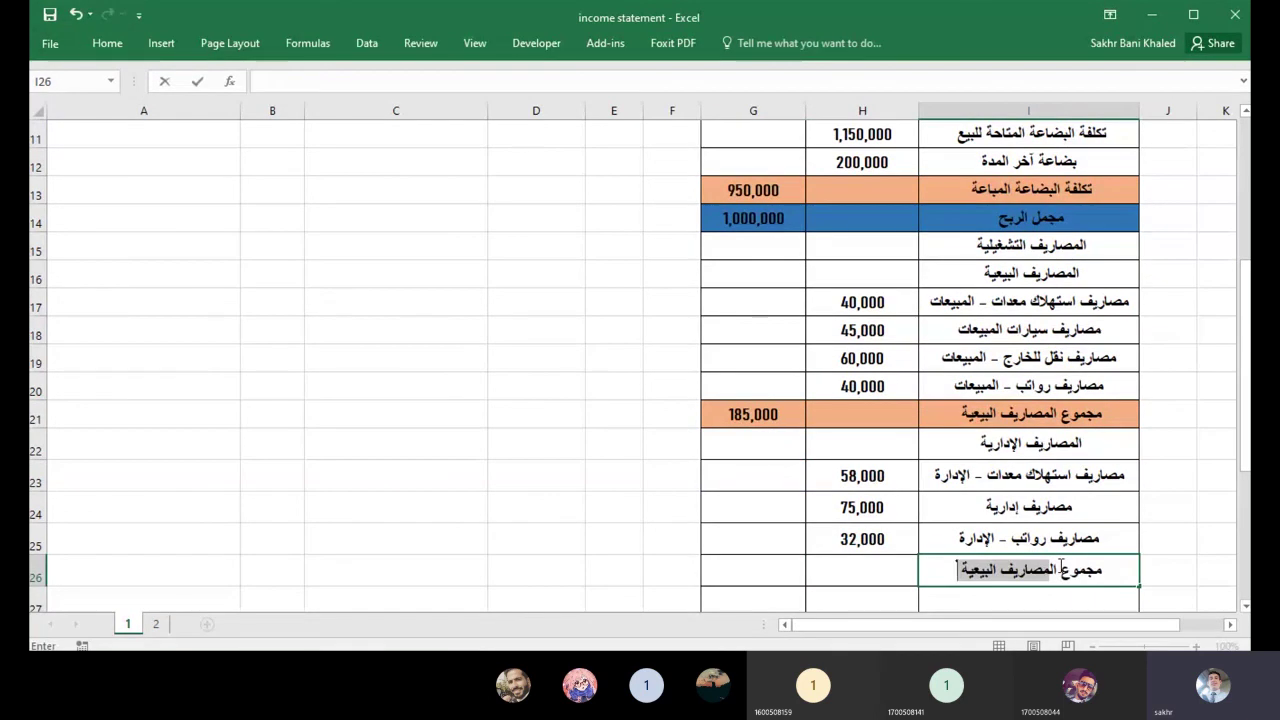
{"action": "type", "text": " المصاريف الادارية"}
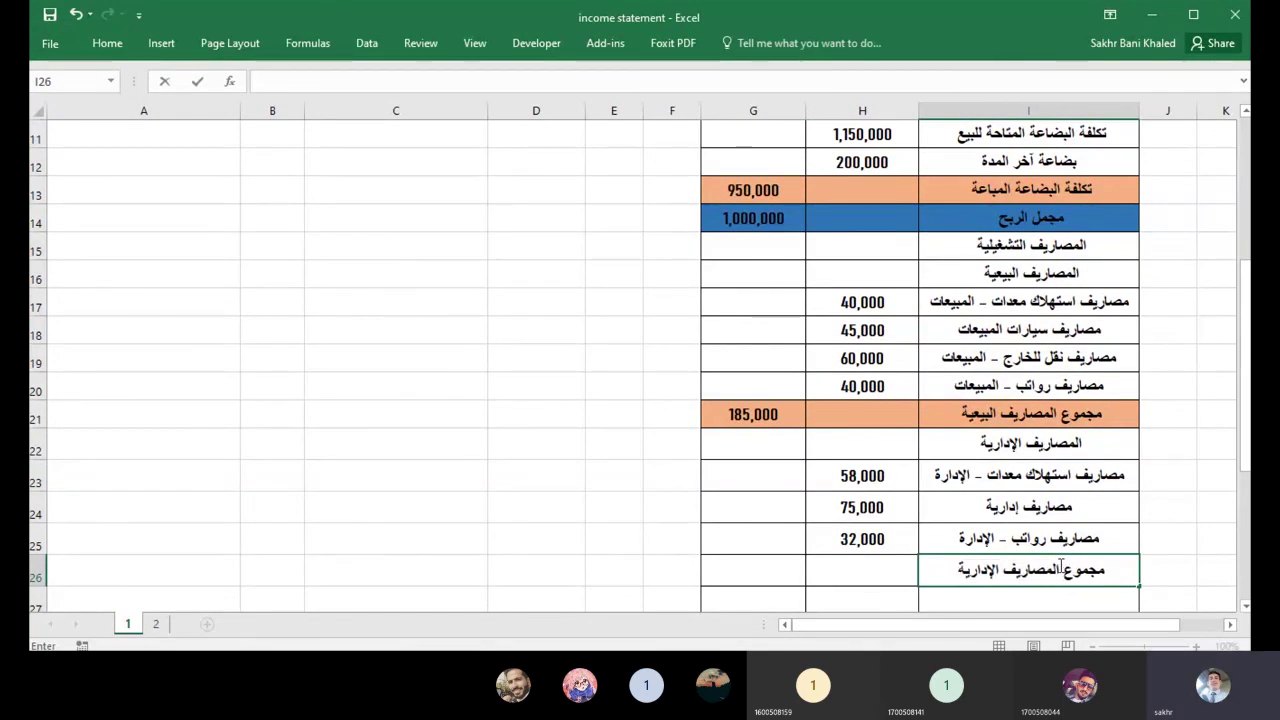
Calculate the total administrative expenses in G26 with the formula =sum(H23:H25).
{"action": "key", "text": "Left"}
{"action": "key", "text": "Left"}
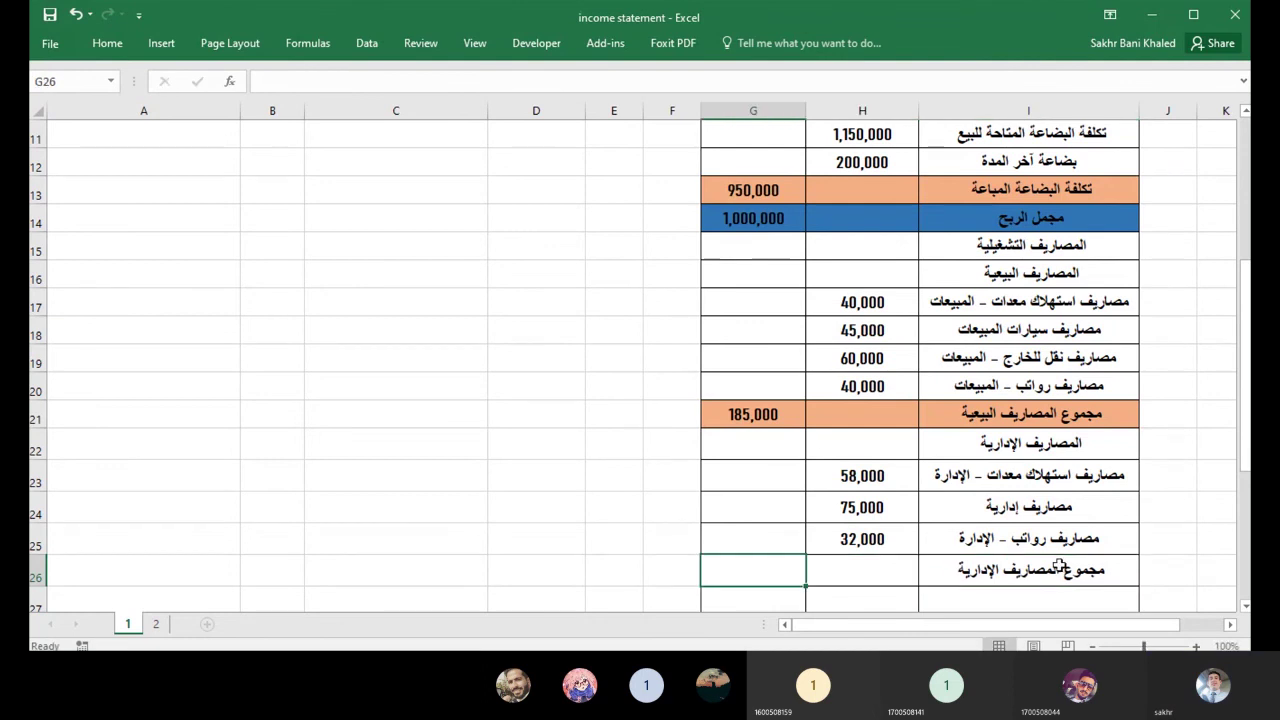
{"action": "type", "text": "="}
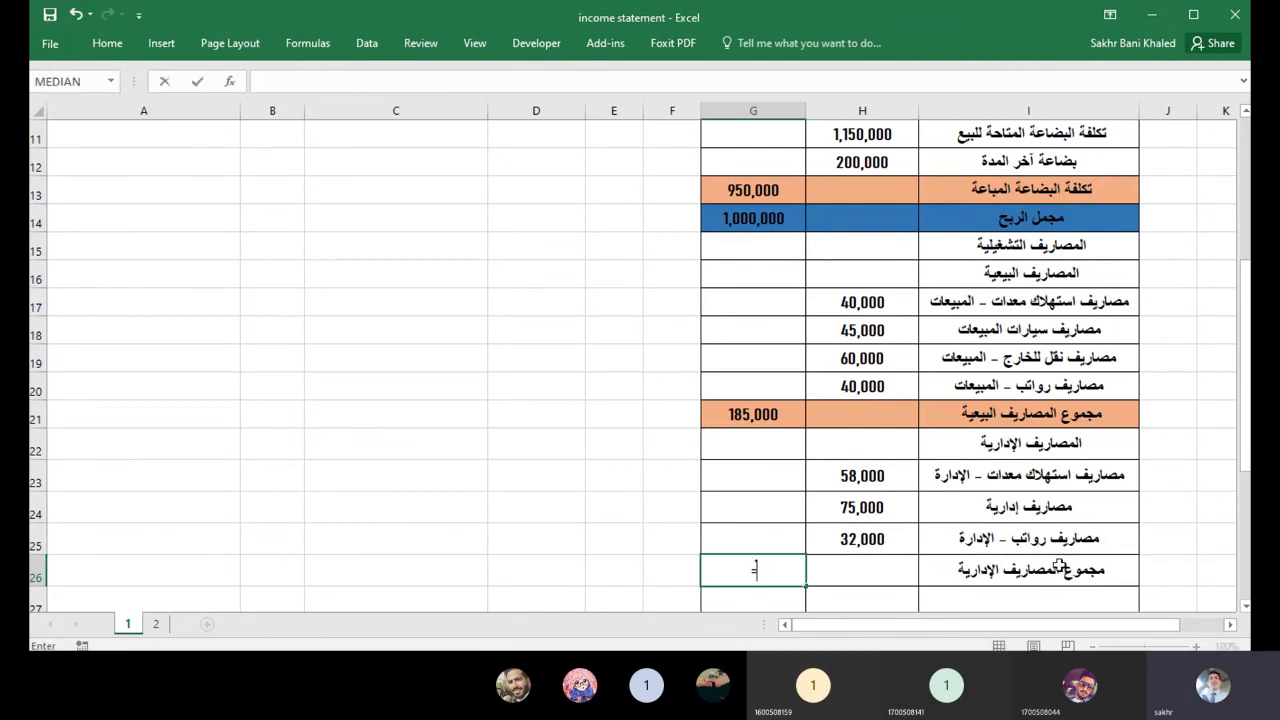
{"action": "type", "text": "sum("}
{"action": "left_click_drag", "start_coordinate": [840, 478], "coordinate": [858, 538]}
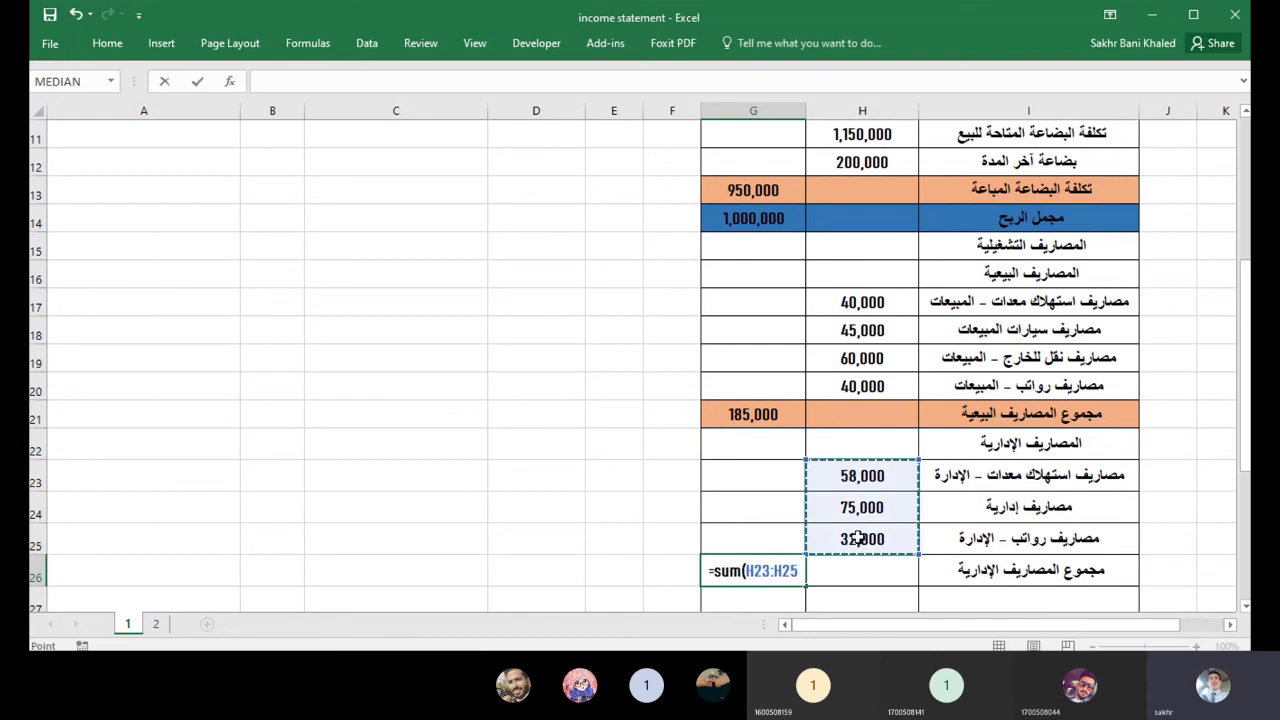
{"action": "type", "text": ")"}
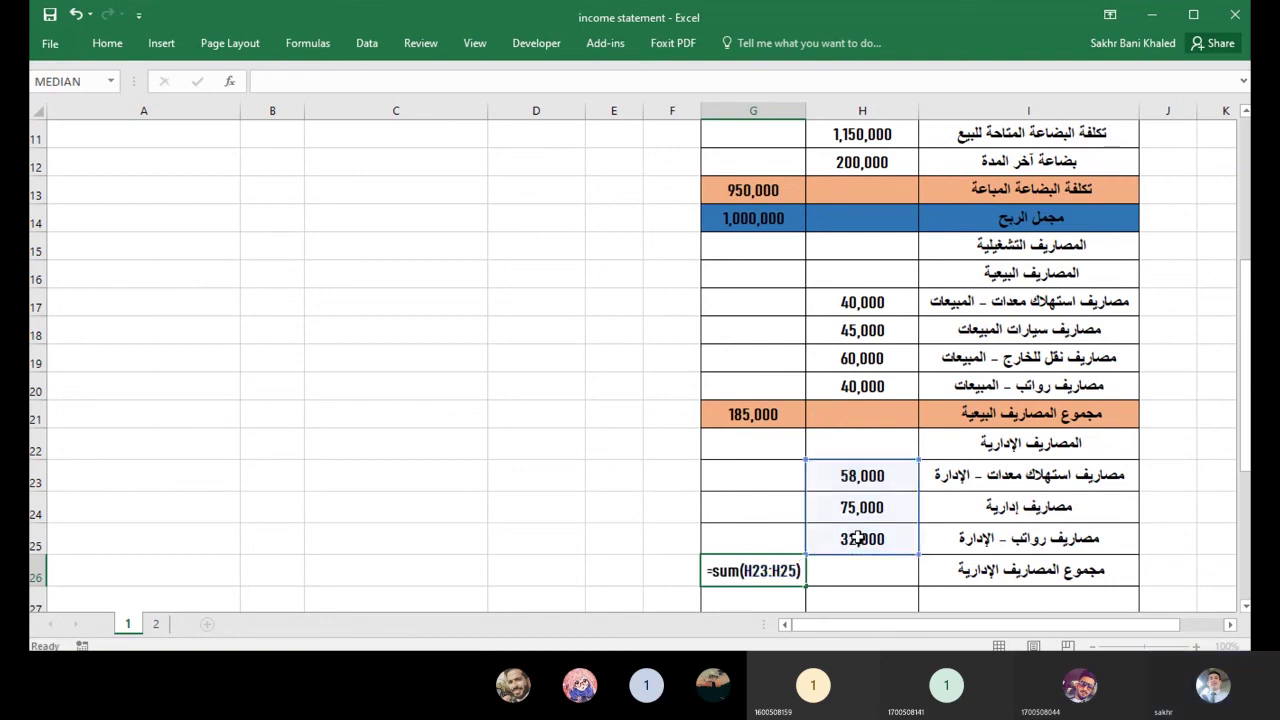
{"action": "key", "text": "Return"}
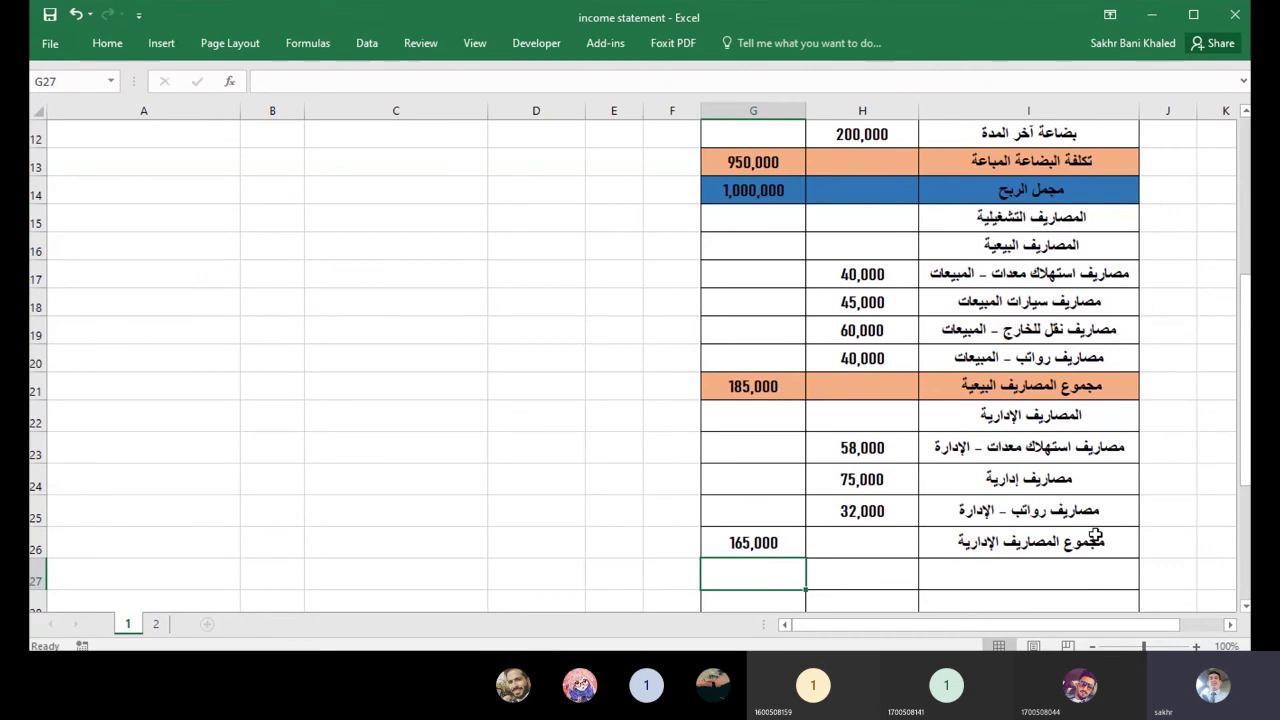
Fill the total administrative expenses row, G26:I26, with the same orange as the other subtotal rows.
{"action": "left_click_drag", "start_coordinate": [934, 531], "coordinate": [778, 533]}
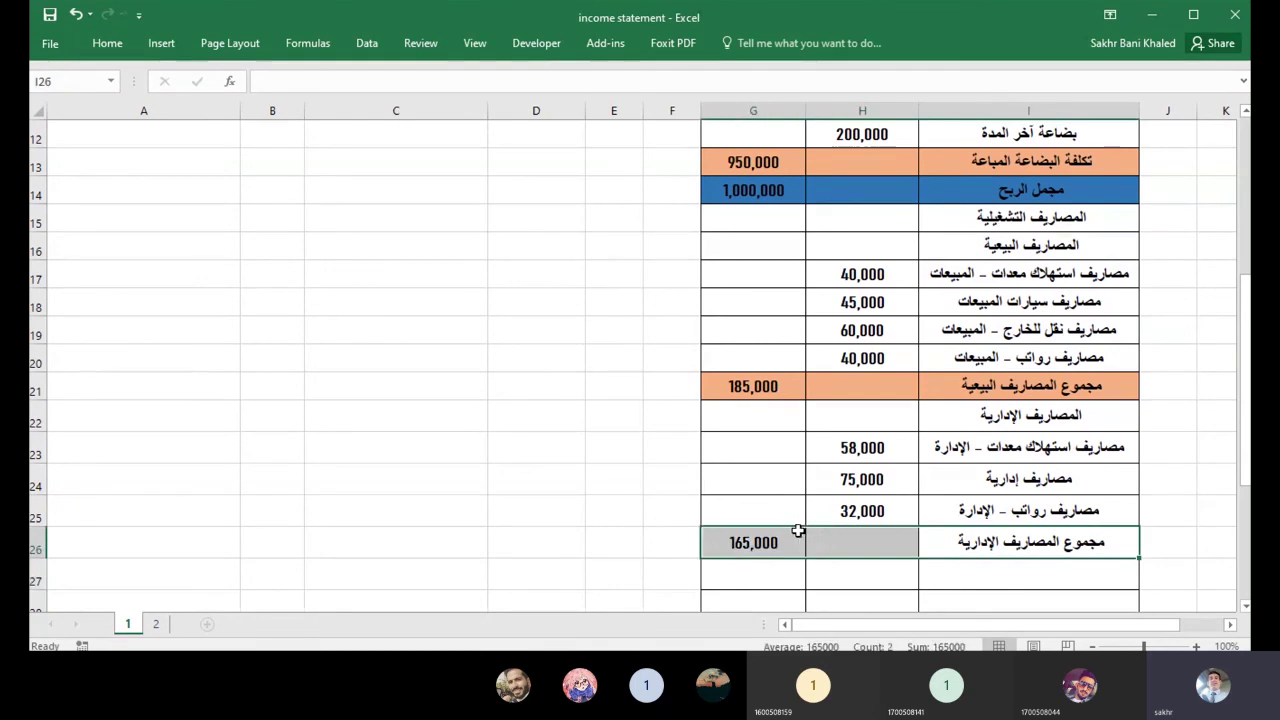
{"action": "left_click", "coordinate": [107, 43]}
{"action": "left_click", "coordinate": [303, 105]}
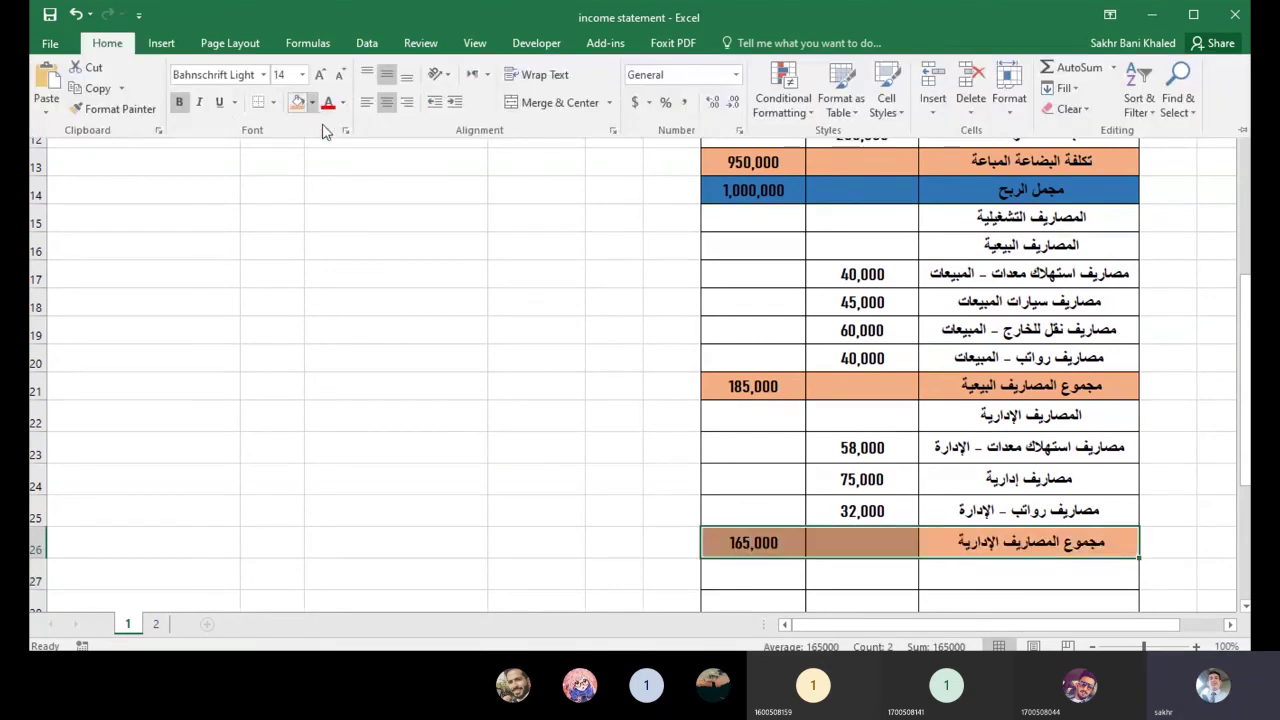
Enter the section heading "الإيرادات الأخرى" in I27 beneath the total administrative expenses.
{"action": "left_click", "coordinate": [1057, 566]}
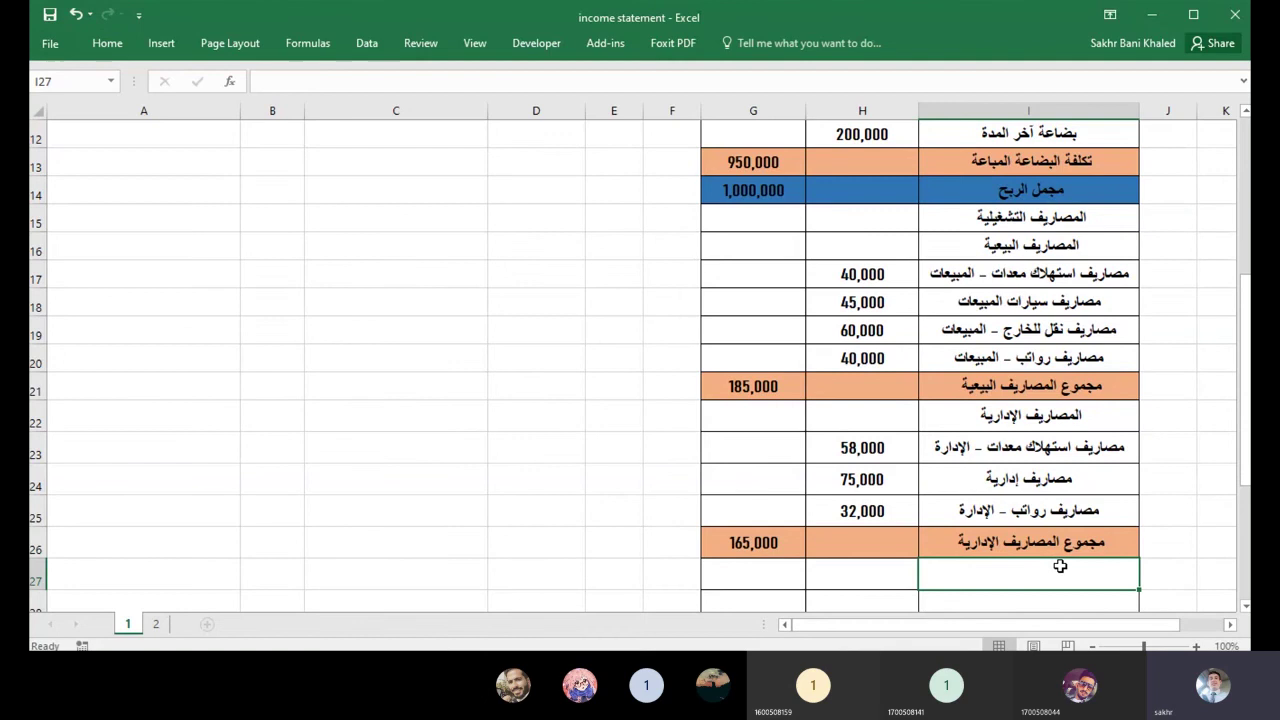
{"action": "scroll", "coordinate": [1037, 553], "scroll_direction": "down", "scroll_amount": 1}
{"action": "scroll", "coordinate": [1038, 557], "scroll_direction": "up", "scroll_amount": 2}
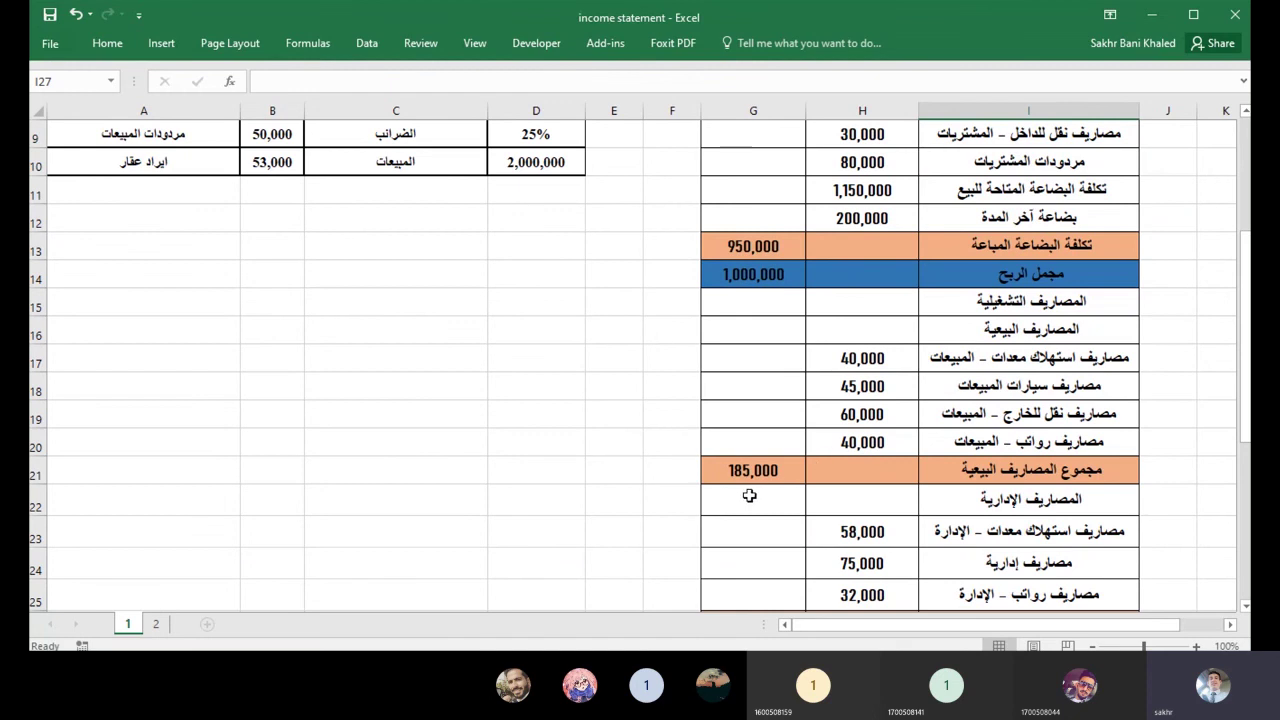
{"action": "scroll", "coordinate": [820, 481], "scroll_direction": "down", "scroll_amount": 1}
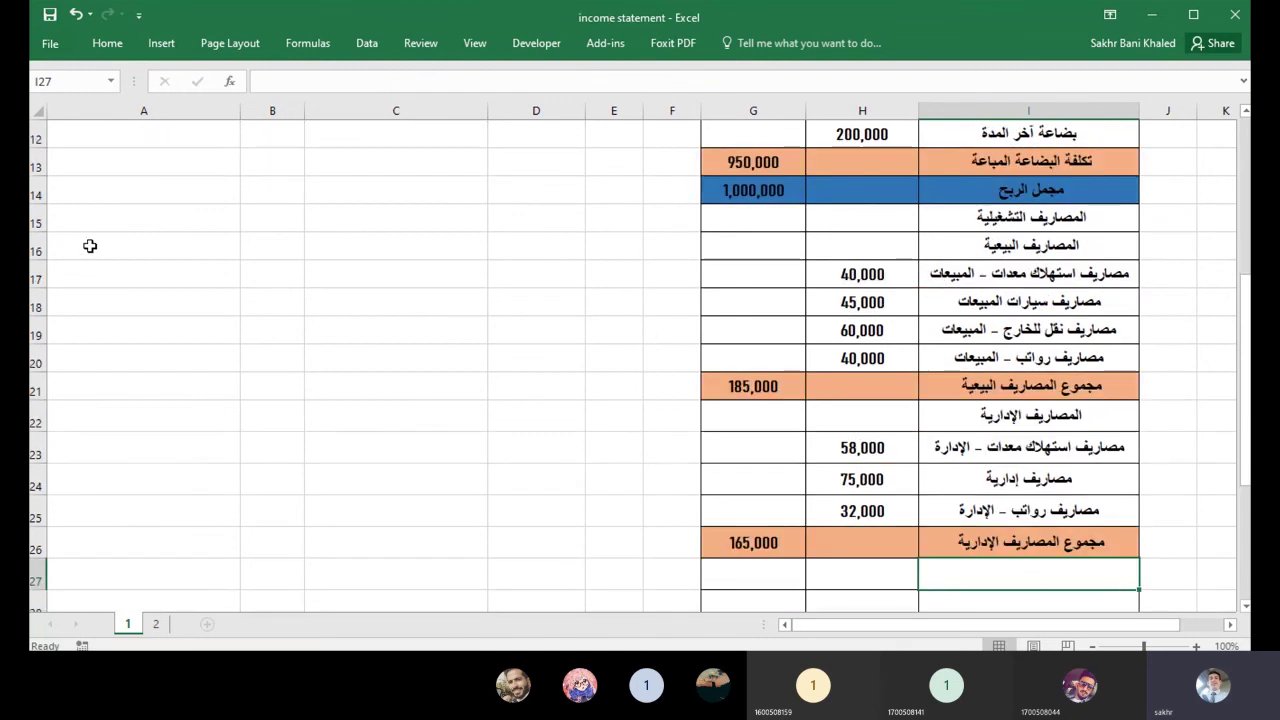
{"action": "scroll", "coordinate": [90, 245], "scroll_direction": "up", "scroll_amount": 2}
{"action": "scroll", "coordinate": [90, 245], "scroll_direction": "up", "scroll_amount": 2}
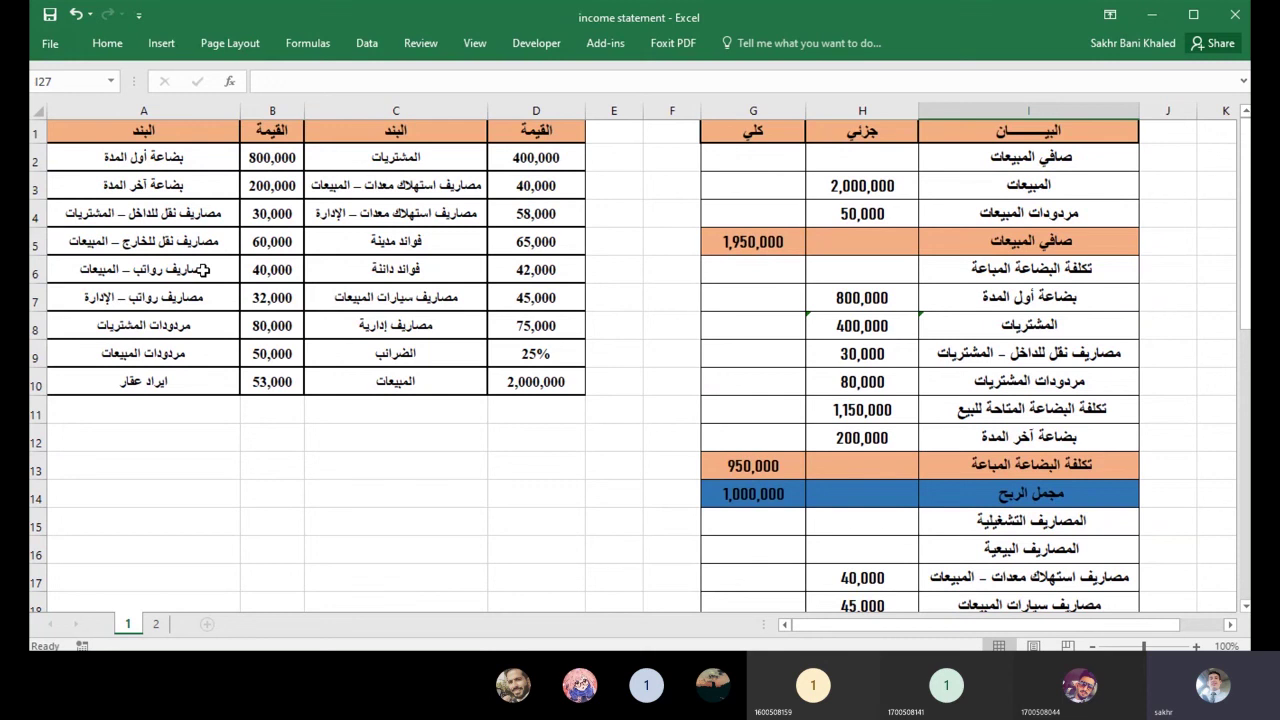
{"action": "scroll", "coordinate": [666, 320], "scroll_direction": "down", "scroll_amount": 2}
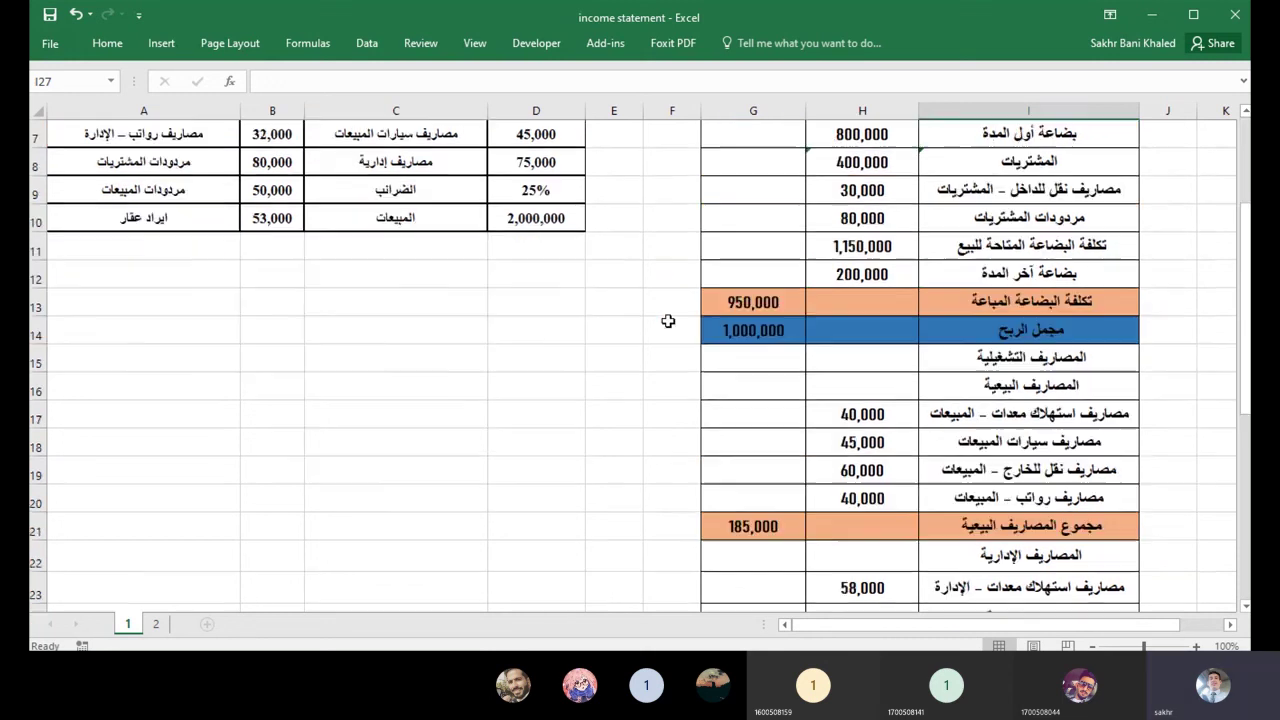
{"action": "scroll", "coordinate": [1000, 420], "scroll_direction": "down", "scroll_amount": 3}
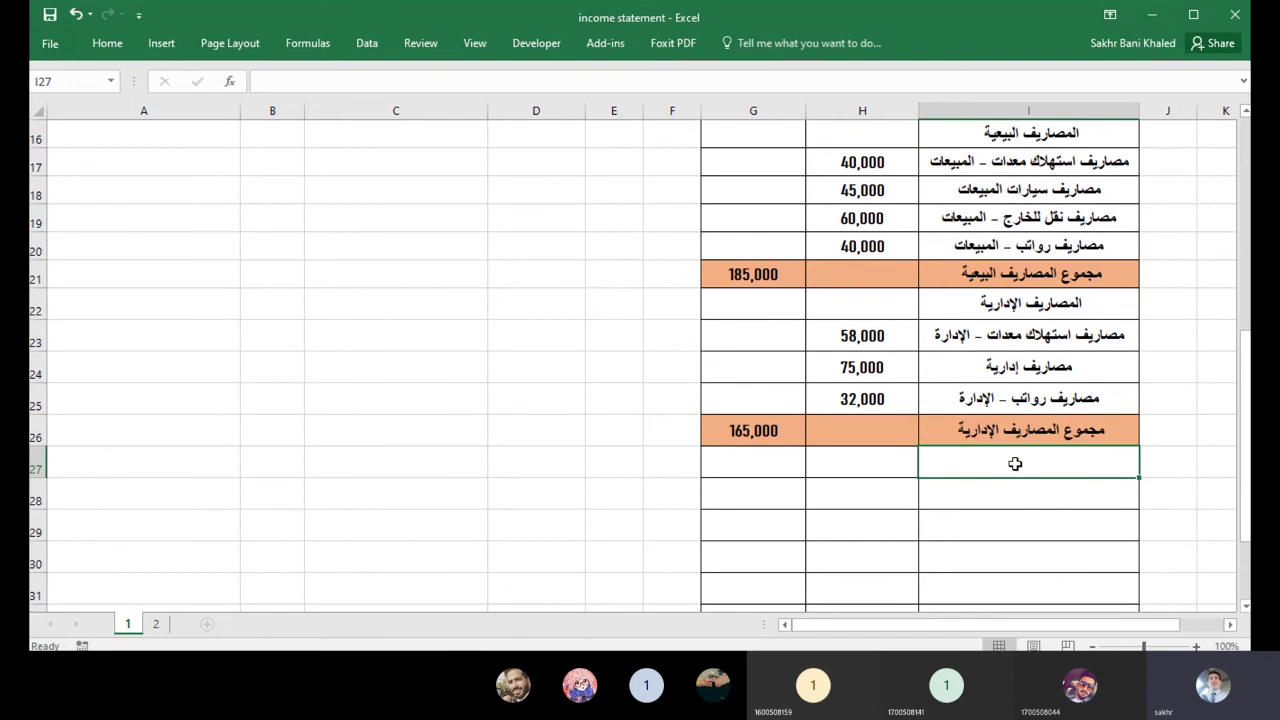
{"action": "type", "text": "hgfj"}
{"action": "key", "text": "BackSpace"}
{"action": "key", "text": "BackSpace"}
{"action": "key", "text": "BackSpace"}
{"action": "key", "text": "BackSpace"}
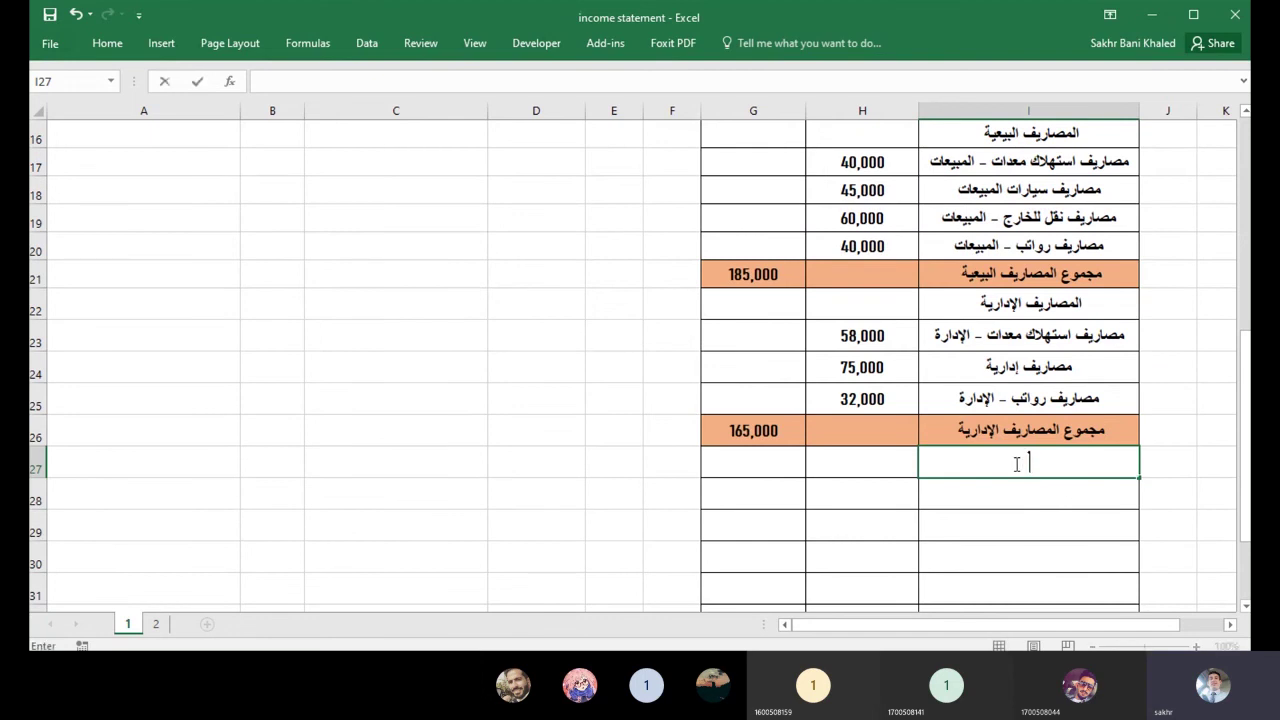
{"action": "type", "text": "الأ"}
{"action": "type", "text": "يرادات"}
{"action": "type", "text": "الإخرى"}
{"action": "key", "text": "BackSpace"}
{"action": "key", "text": "BackSpace"}
{"action": "key", "text": "BackSpace"}
{"action": "key", "text": "BackSpace"}
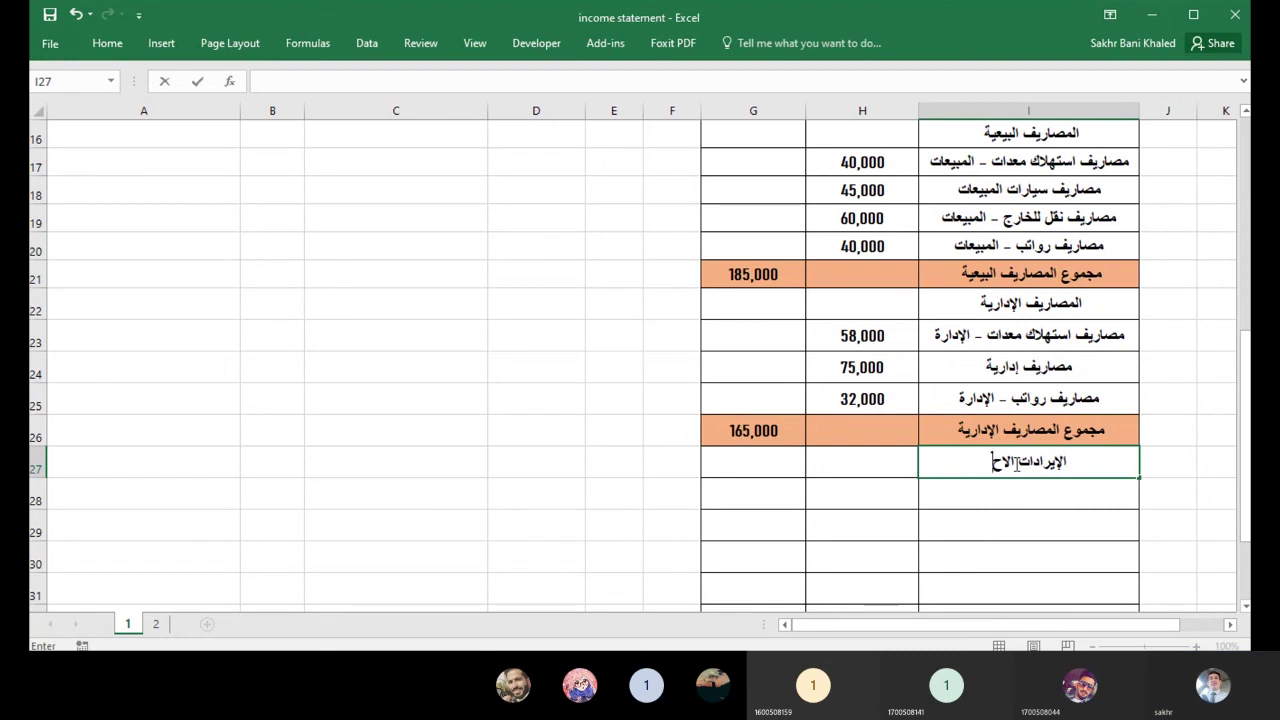
{"action": "type", "text": "اخرى"}
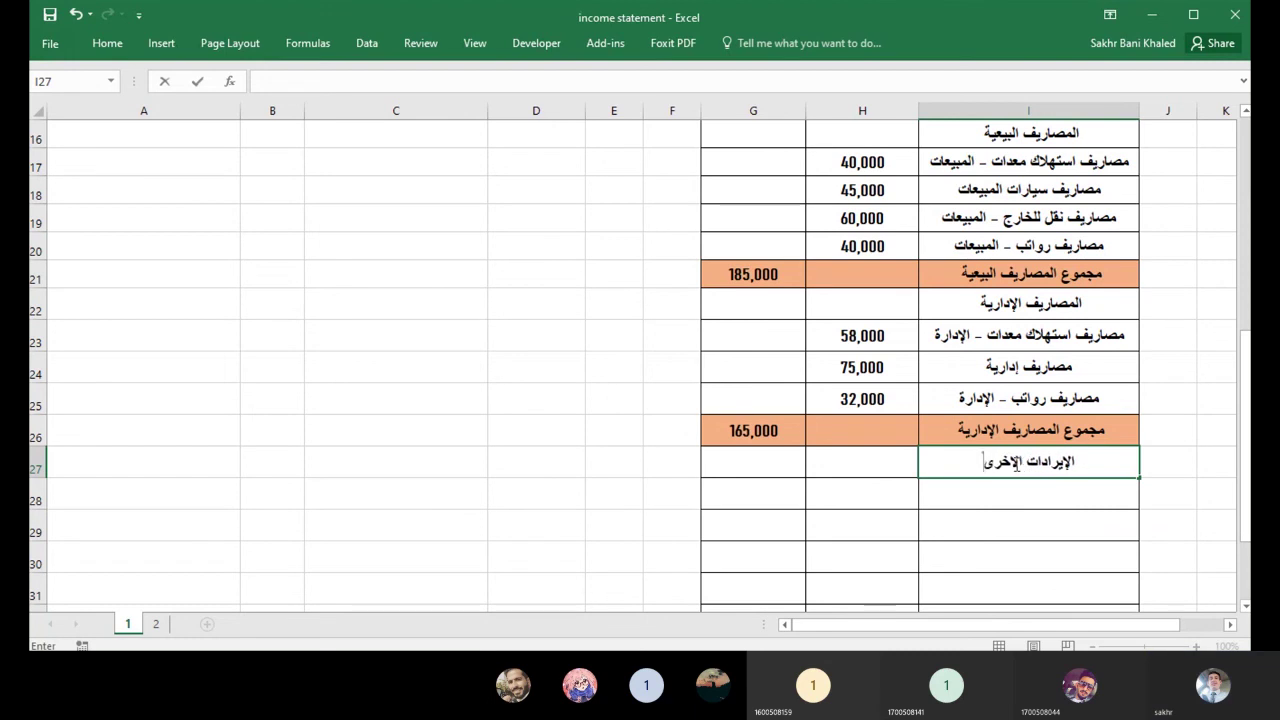
{"action": "key", "text": "Return"}
Fill row 28 with the interest income, linking the item in I28 to C6 and the amount in H28 to D6.
{"action": "type", "text": "="}
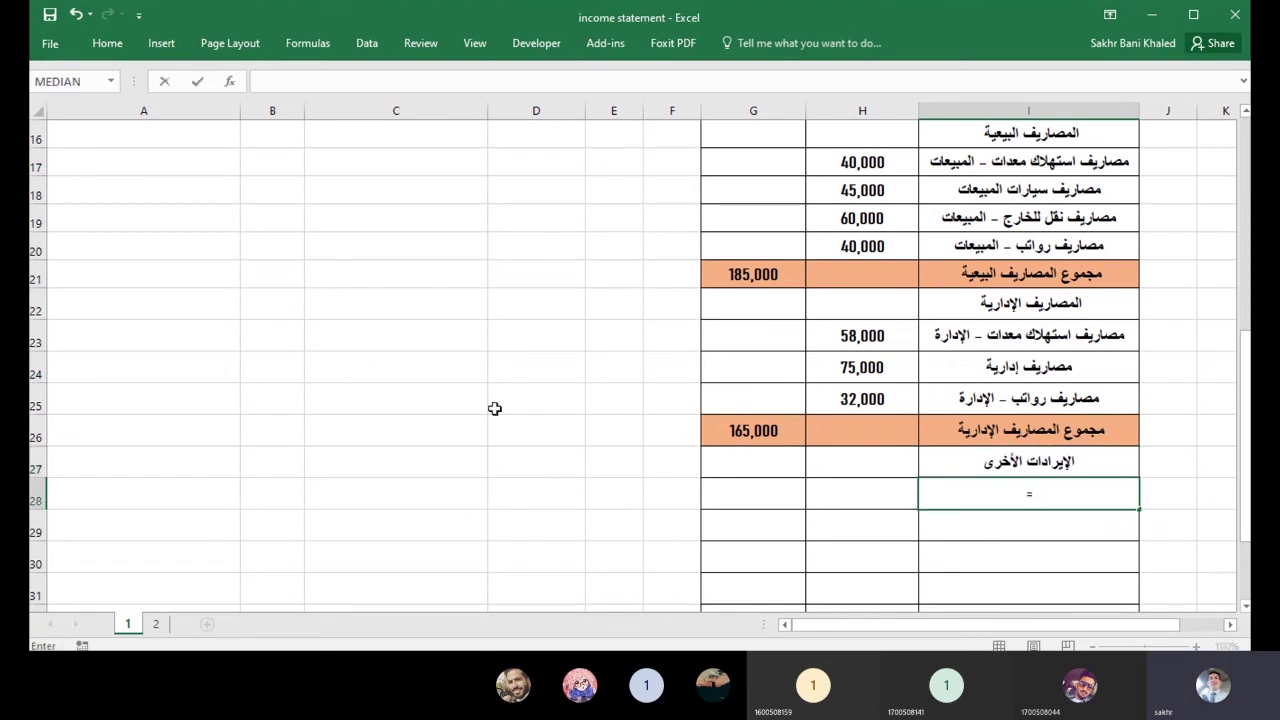
{"action": "scroll", "coordinate": [490, 400], "scroll_direction": "up", "scroll_amount": 5}
{"action": "scroll", "coordinate": [467, 396], "scroll_direction": "up", "scroll_amount": 1}
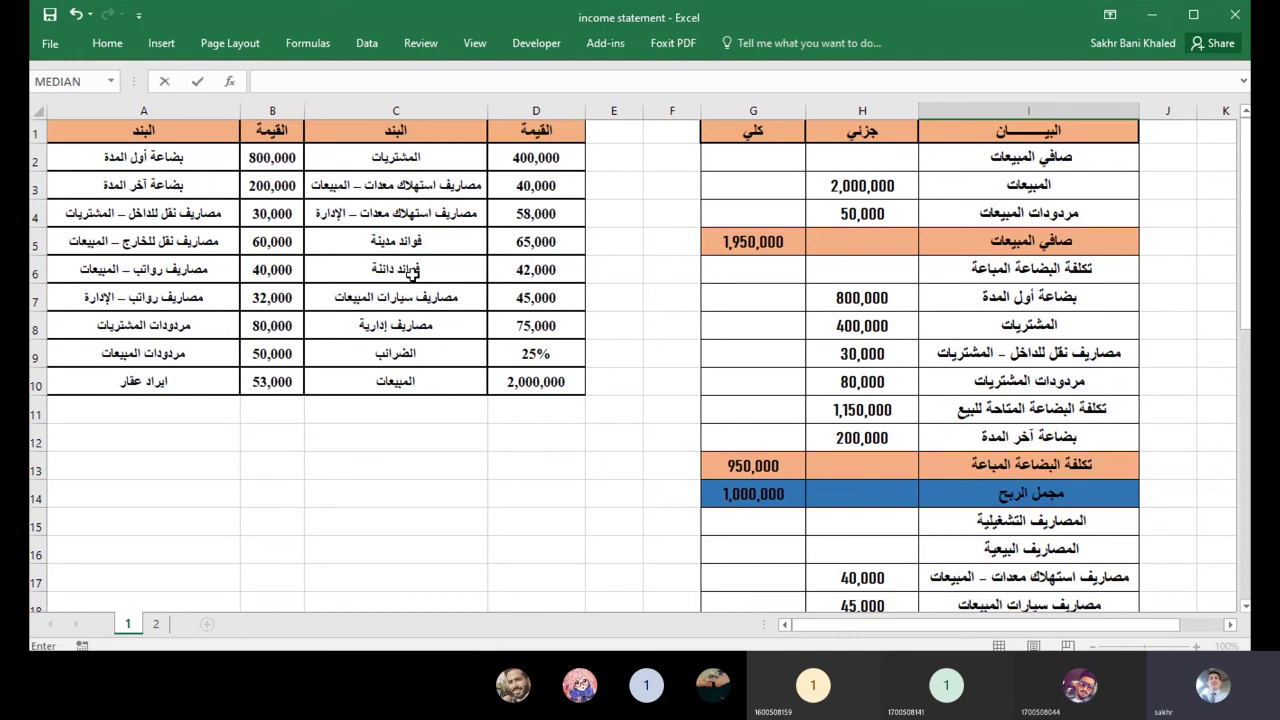
{"action": "left_click", "coordinate": [414, 275]}
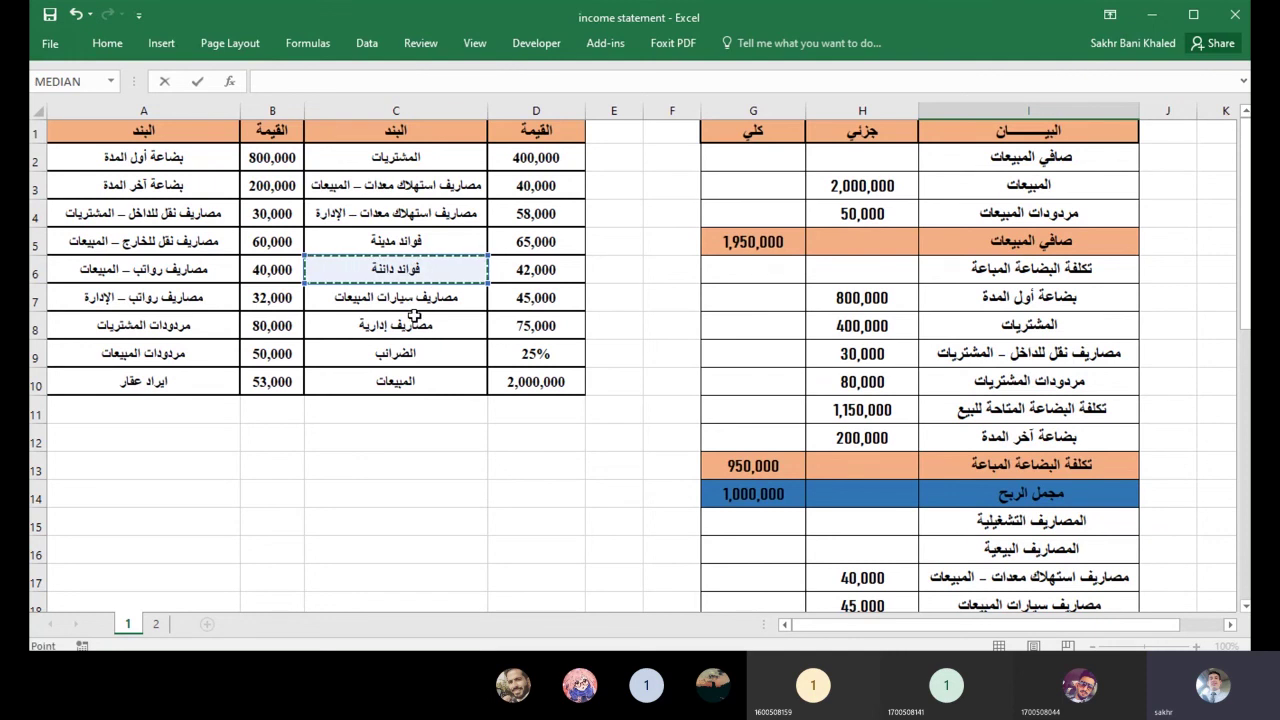
{"action": "key", "text": "Escape"}
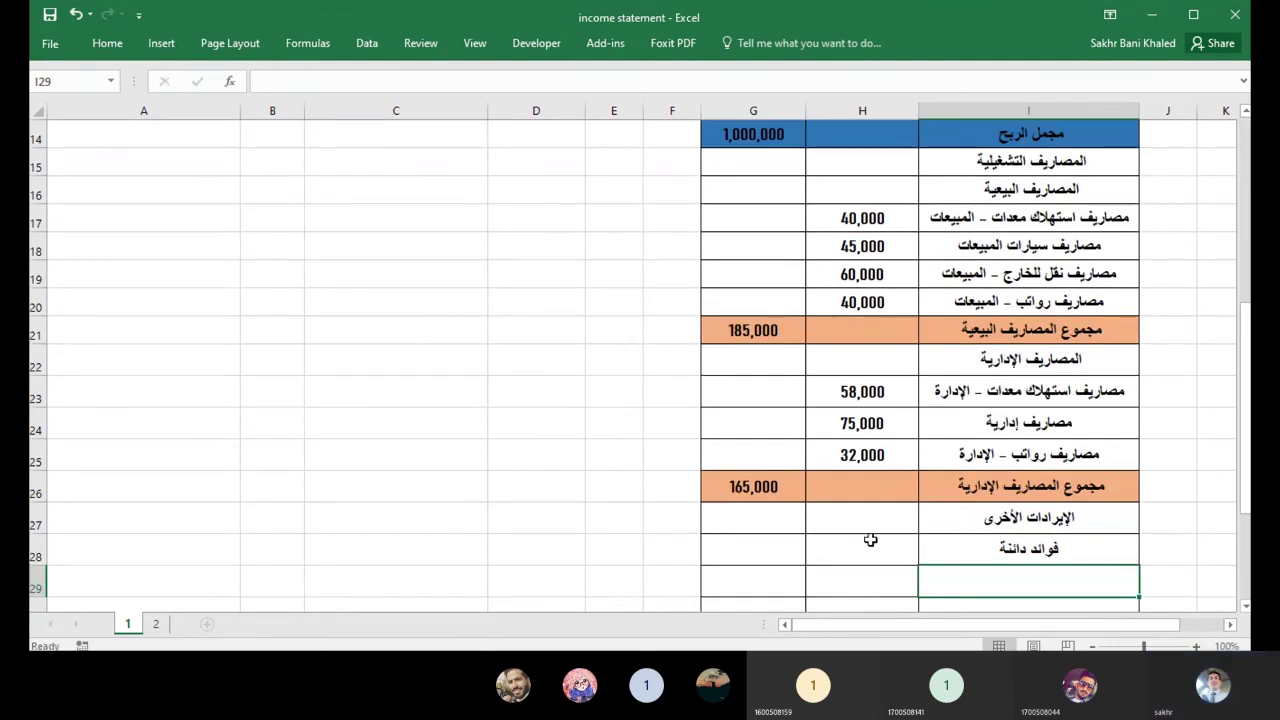
{"action": "left_click", "coordinate": [870, 540]}
{"action": "type", "text": "="}
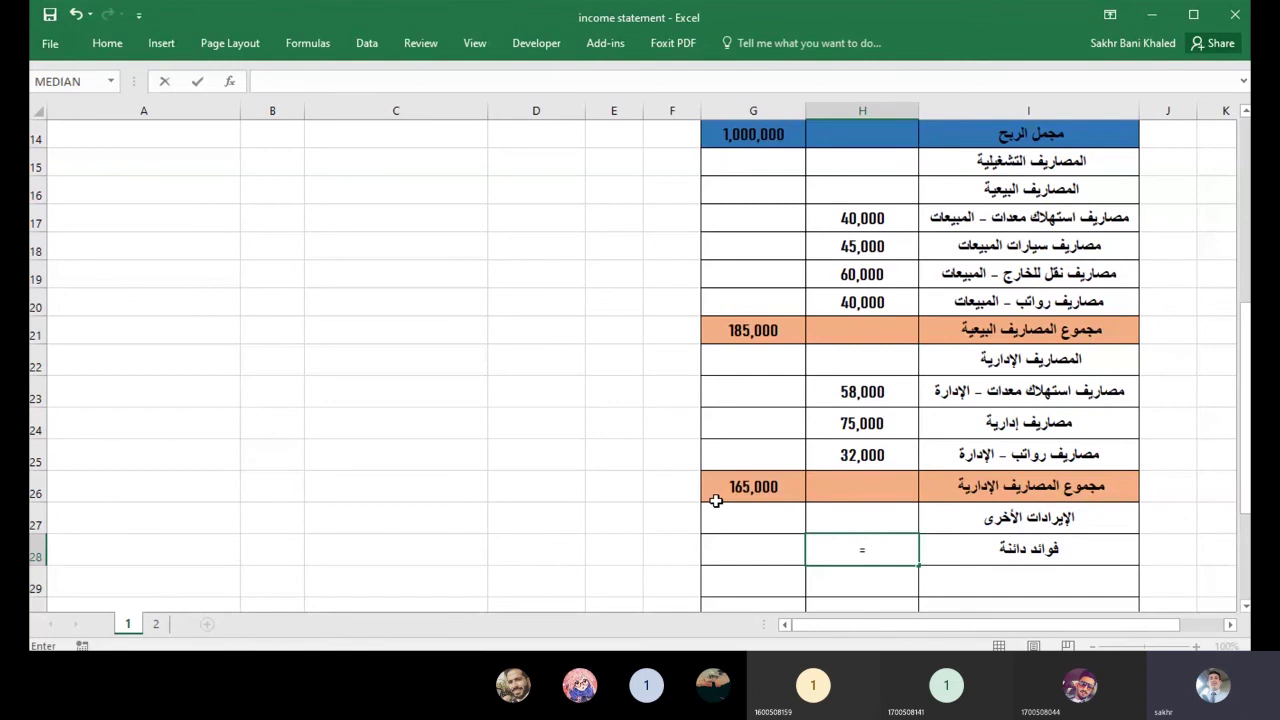
{"action": "scroll", "coordinate": [716, 500], "scroll_direction": "up", "scroll_amount": 4}
{"action": "left_click", "coordinate": [545, 249]}
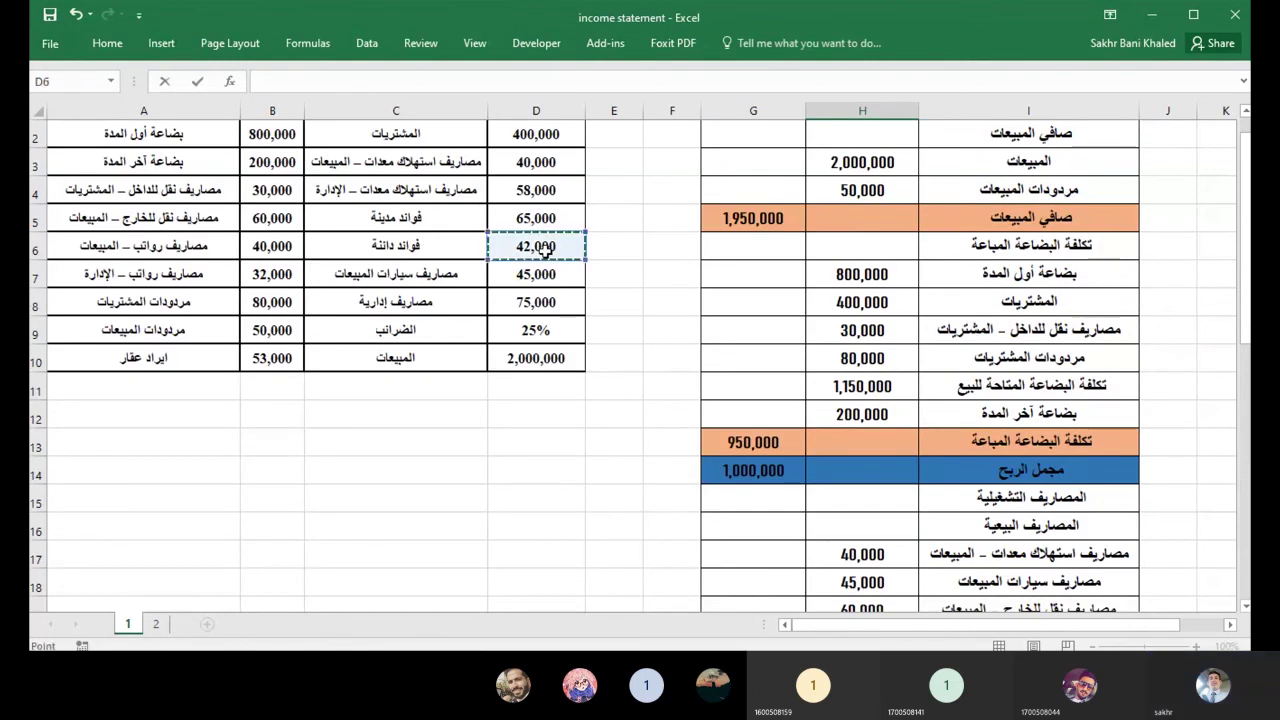
{"action": "key", "text": "Return"}
Fill row 29 with the real estate revenue, linking the item in I29 to A10 and the amount in H29 to B10.
{"action": "left_click", "coordinate": [1026, 576]}
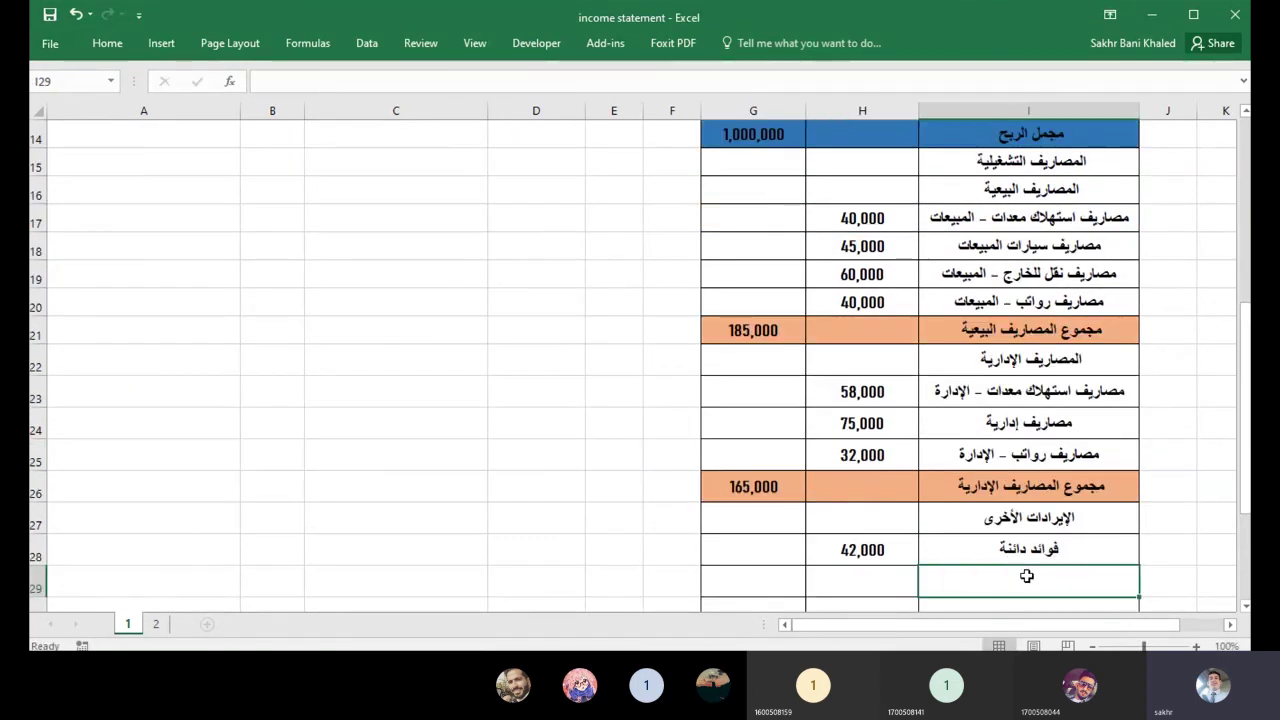
{"action": "type", "text": "="}
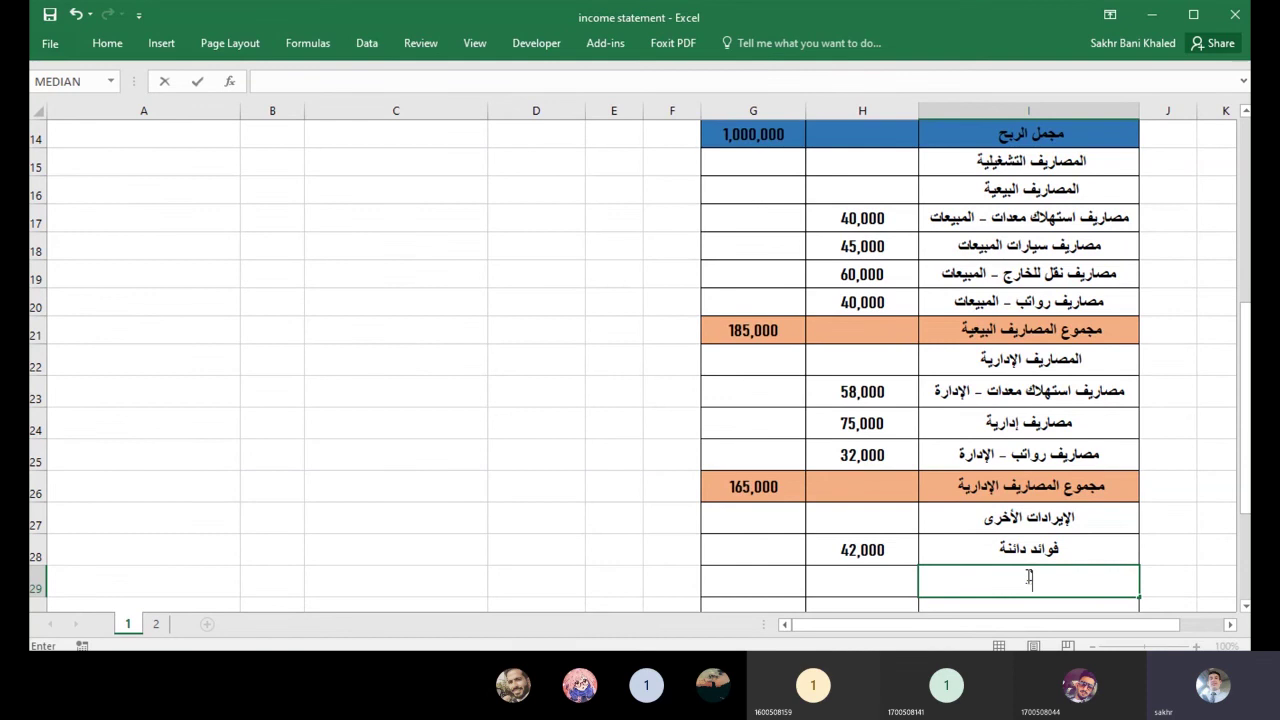
{"action": "scroll", "coordinate": [1029, 577], "scroll_direction": "up", "scroll_amount": 4}
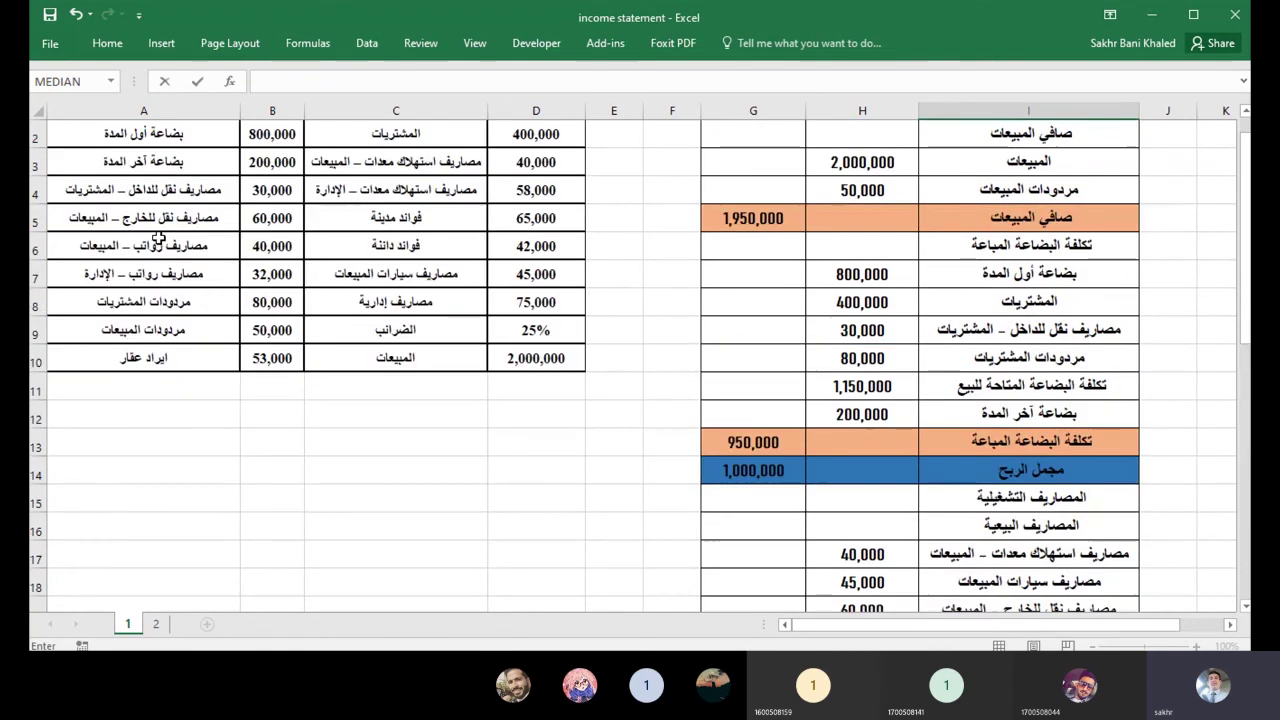
{"action": "left_click", "coordinate": [162, 358]}
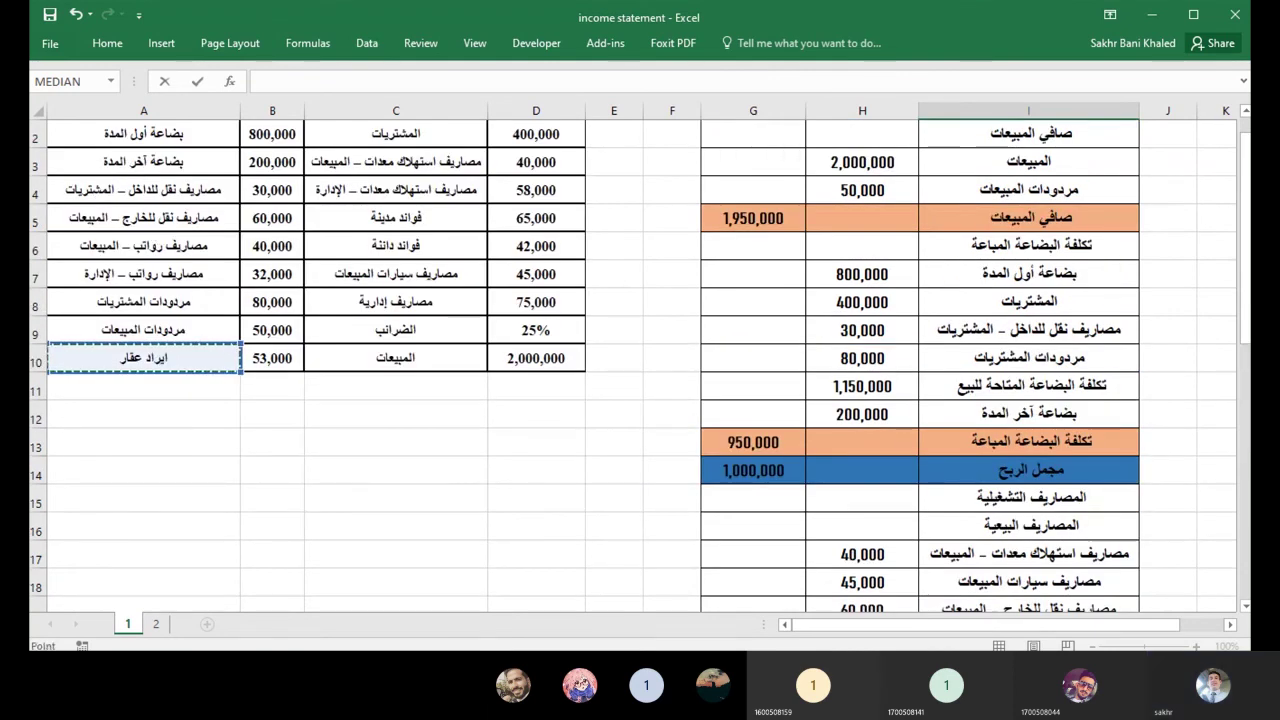
{"action": "key", "text": "Return"}
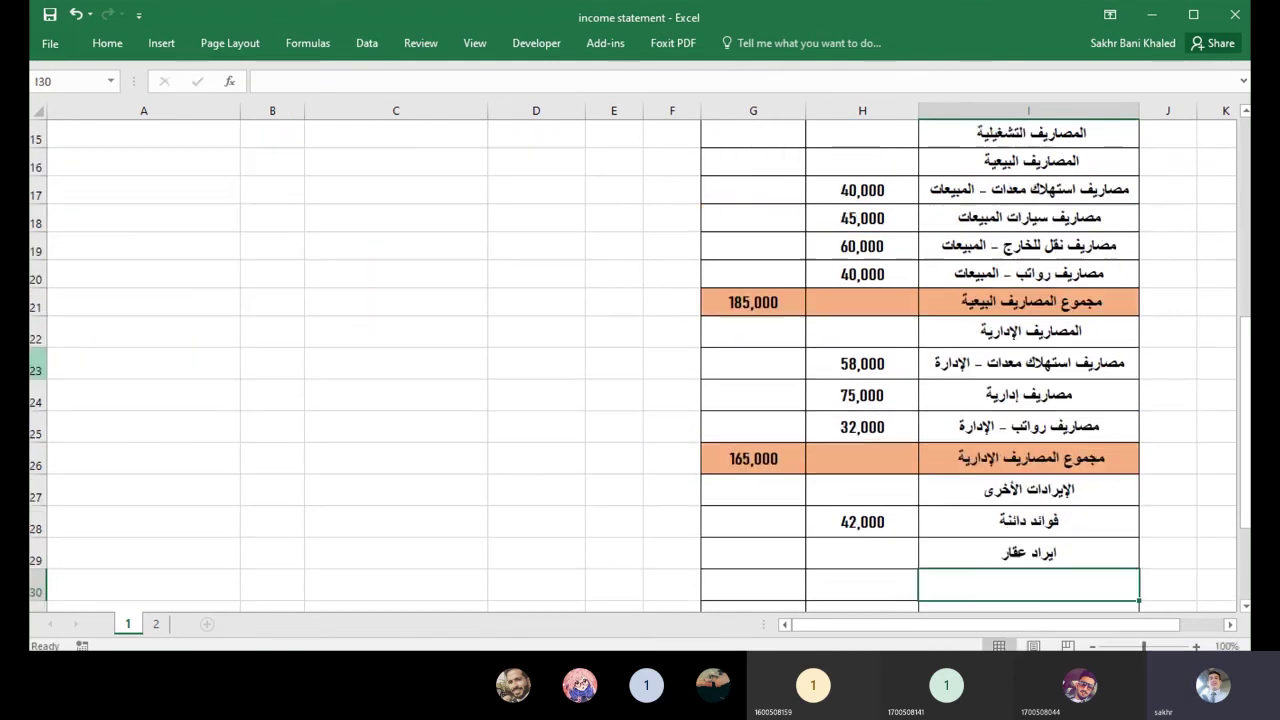
{"action": "left_click", "coordinate": [850, 551]}
{"action": "type", "text": "="}
{"action": "scroll", "coordinate": [106, 329], "scroll_direction": "up", "scroll_amount": 3}
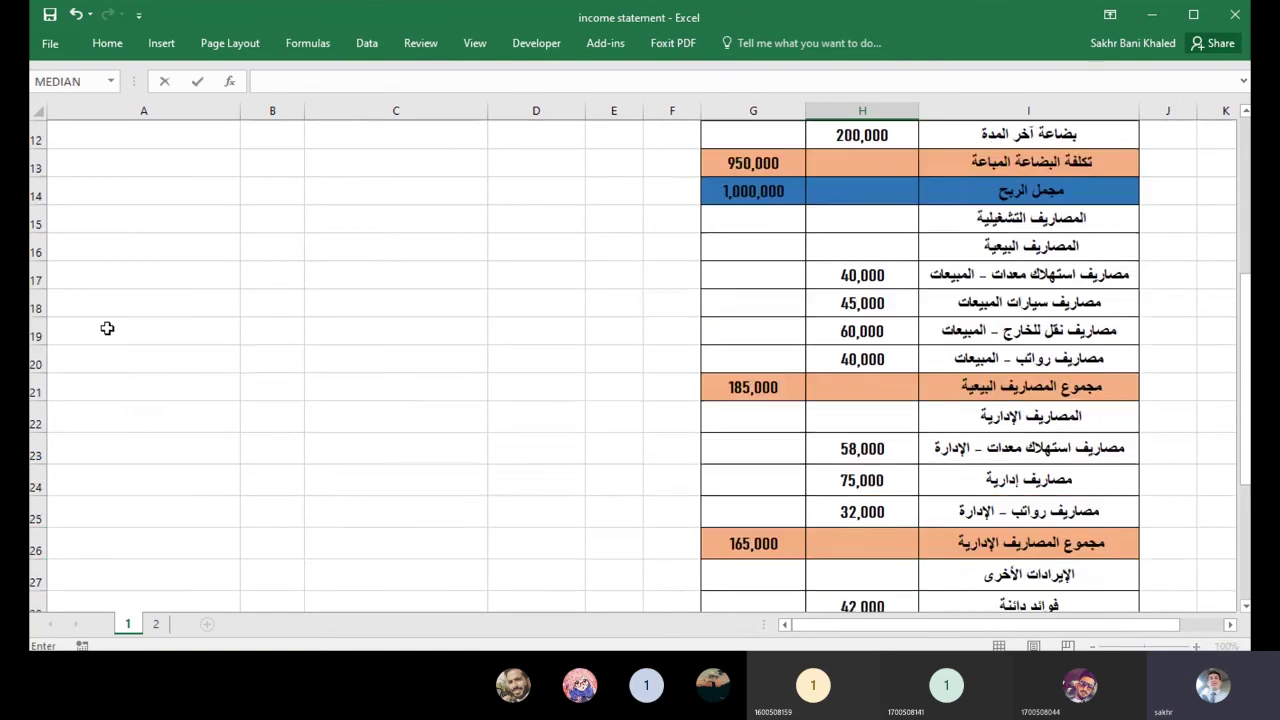
{"action": "left_click", "coordinate": [252, 245]}
{"action": "key", "text": "Return"}
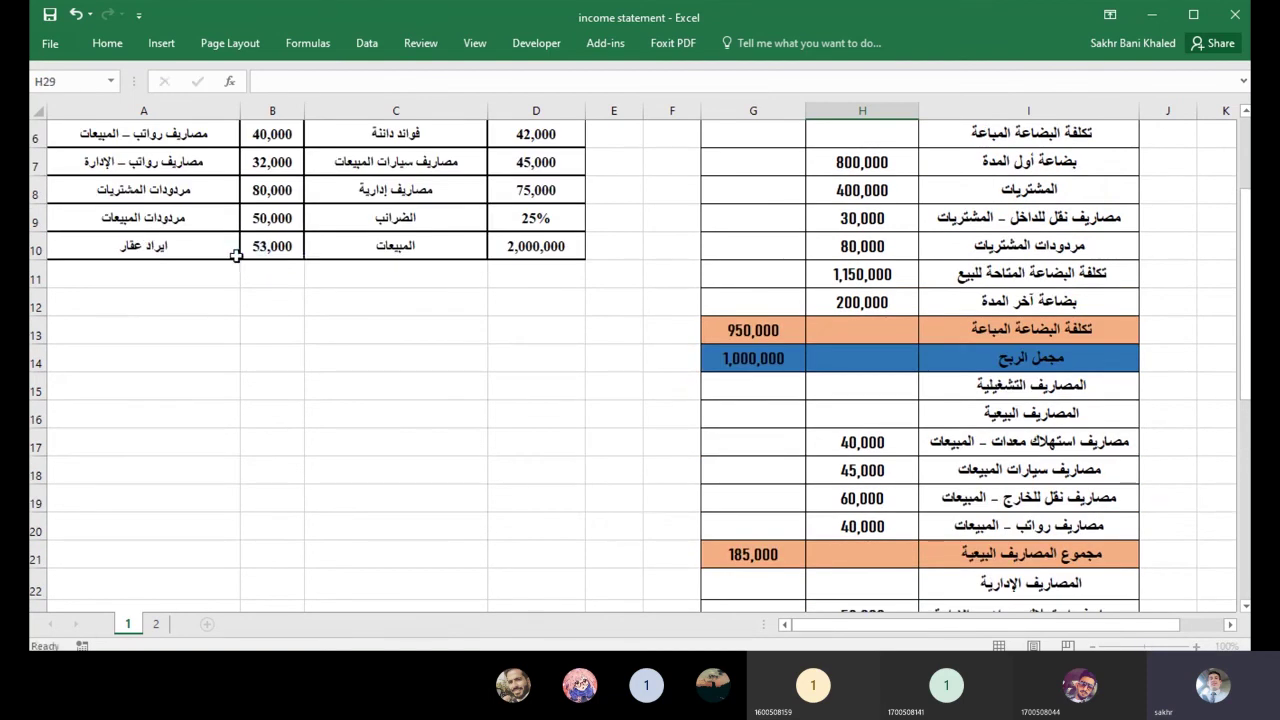
Enter the label "مجموع الإيرادات الأخرى" in I30 beneath the other revenue items.
{"action": "left_click", "coordinate": [1068, 574]}
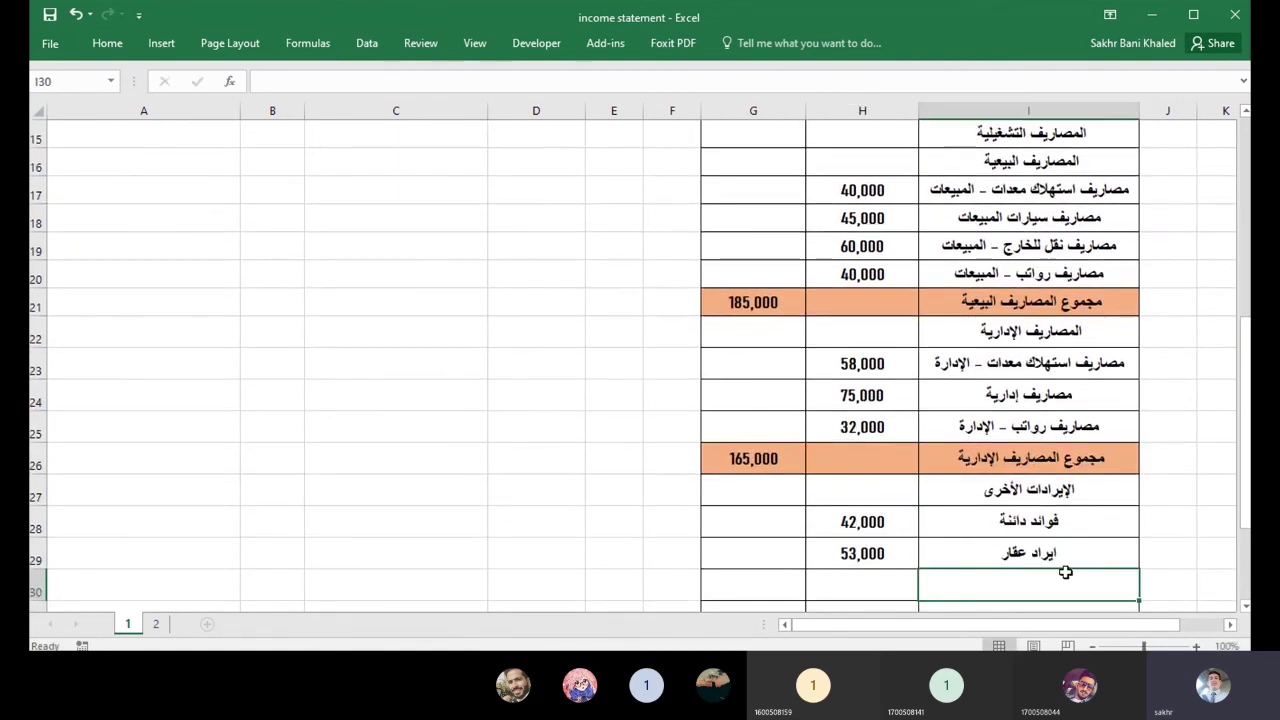
{"action": "type", "text": "مجموع الا"}
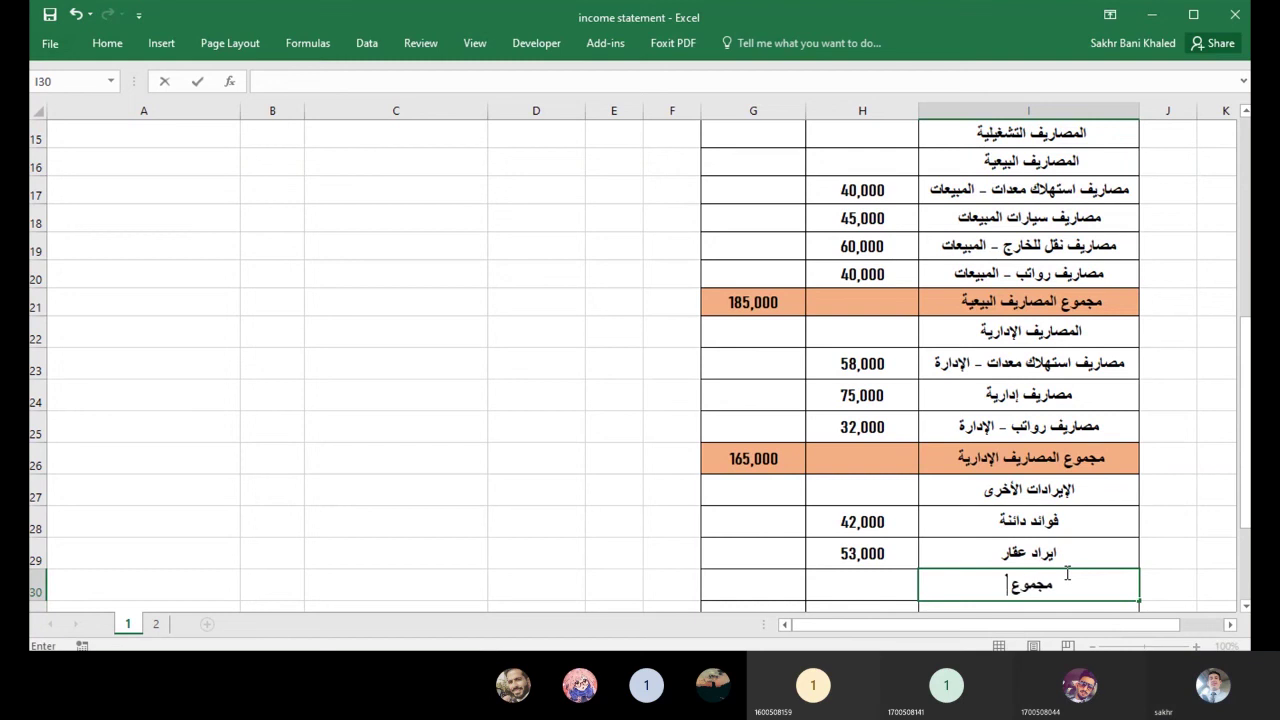
{"action": "key", "text": "BackSpace"}
{"action": "type", "text": "إيرادات الأخرى"}
Calculate the total other revenues in G30 with the formula =H28+H29.
{"action": "left_click", "coordinate": [757, 582]}
{"action": "type", "text": "="}
{"action": "left_click", "coordinate": [846, 522]}
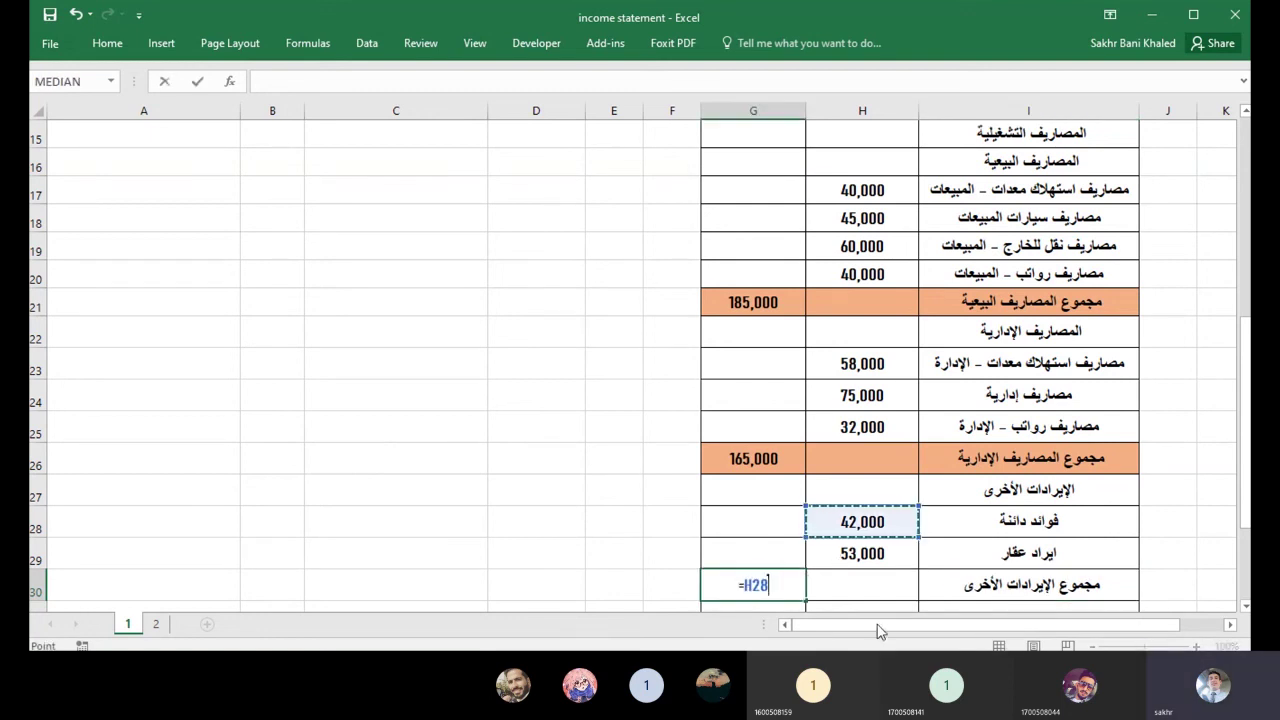
{"action": "type", "text": "+"}
{"action": "left_click", "coordinate": [848, 557]}
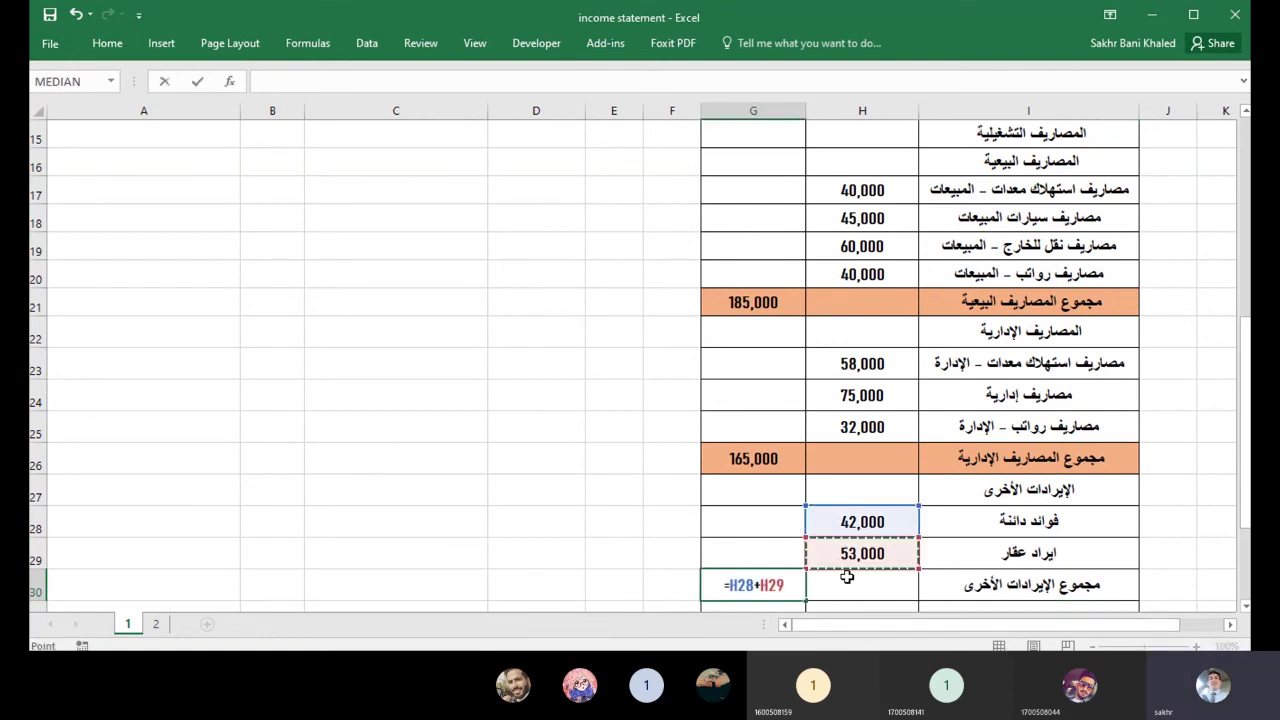
{"action": "key", "text": "Return"}
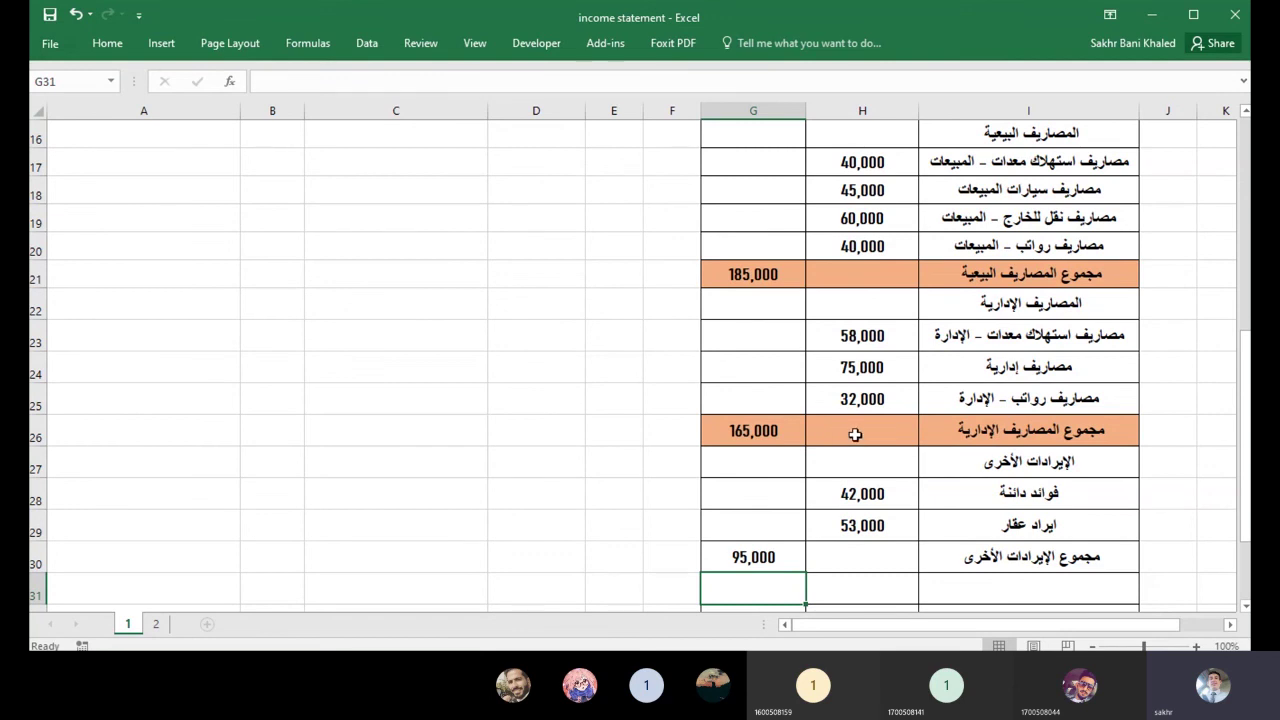
Enter the label "الدخل قبل الفوائد والضرائب" in I31 beneath the total other revenues row.
{"action": "scroll", "coordinate": [300, 400], "scroll_direction": "up", "scroll_amount": 5}
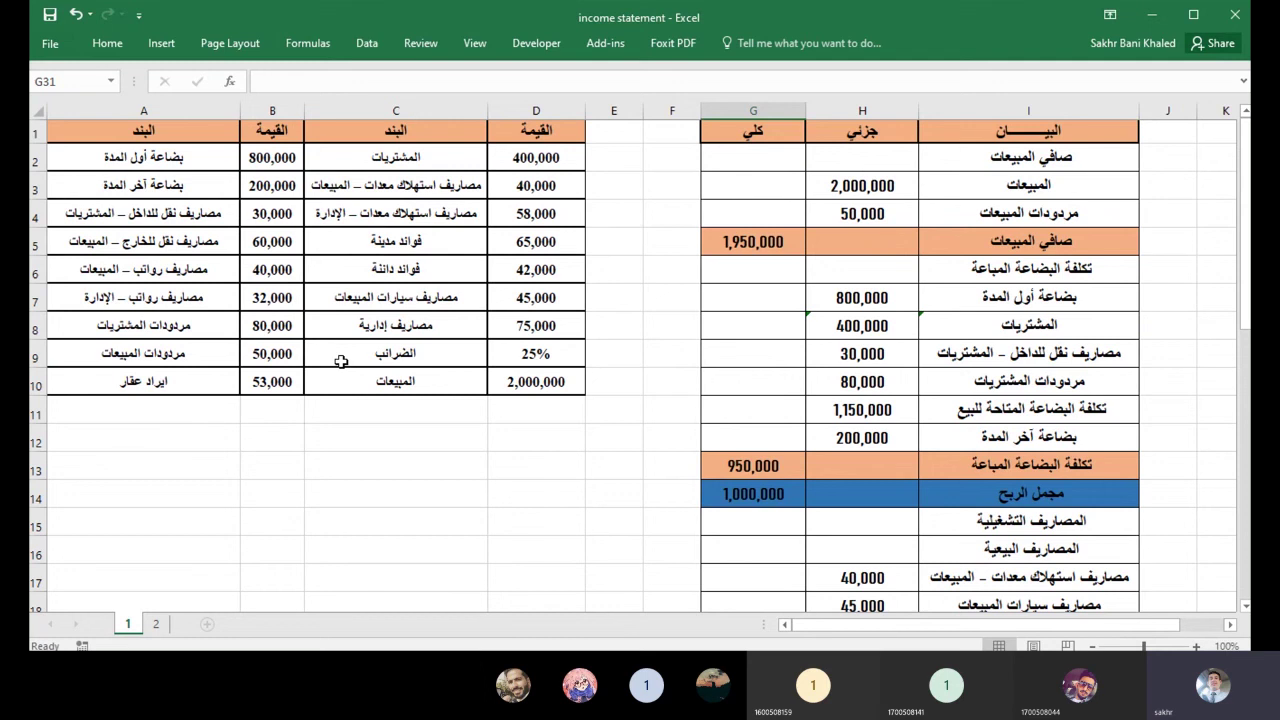
{"action": "scroll", "coordinate": [592, 398], "scroll_direction": "down", "scroll_amount": 4}
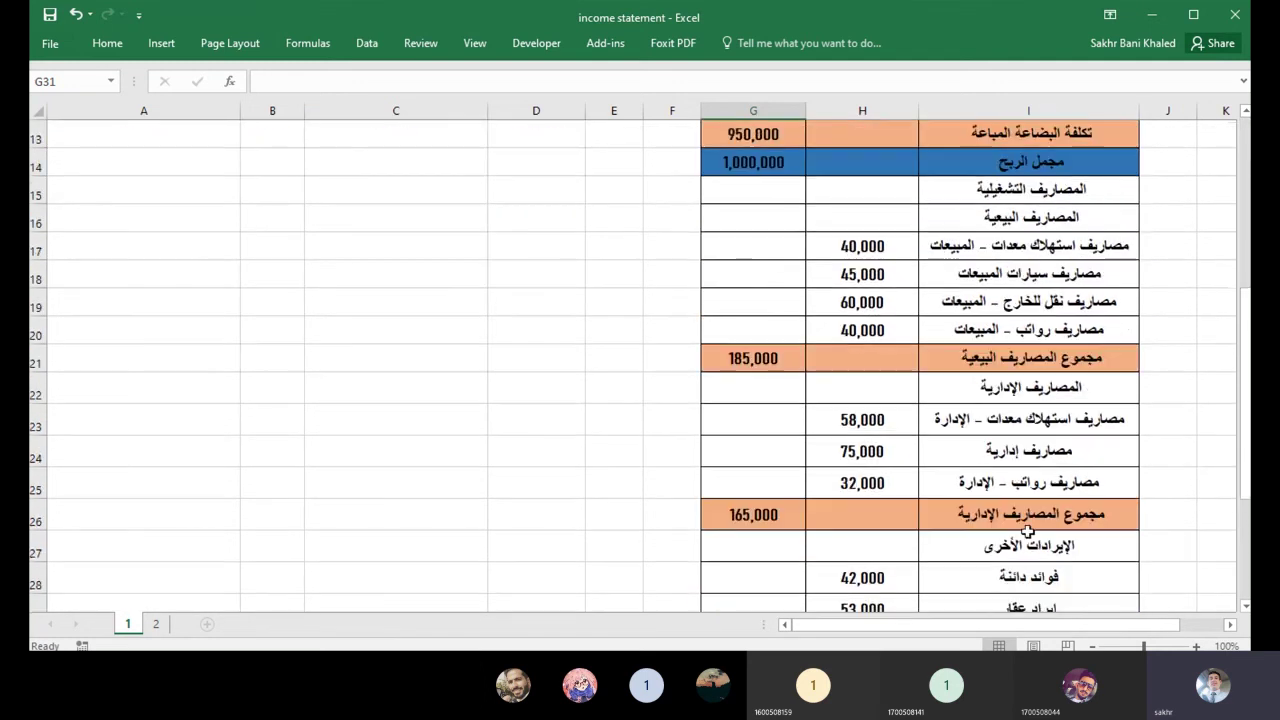
{"action": "scroll", "coordinate": [1015, 577], "scroll_direction": "down", "scroll_amount": 1}
{"action": "left_click", "coordinate": [1042, 588]}
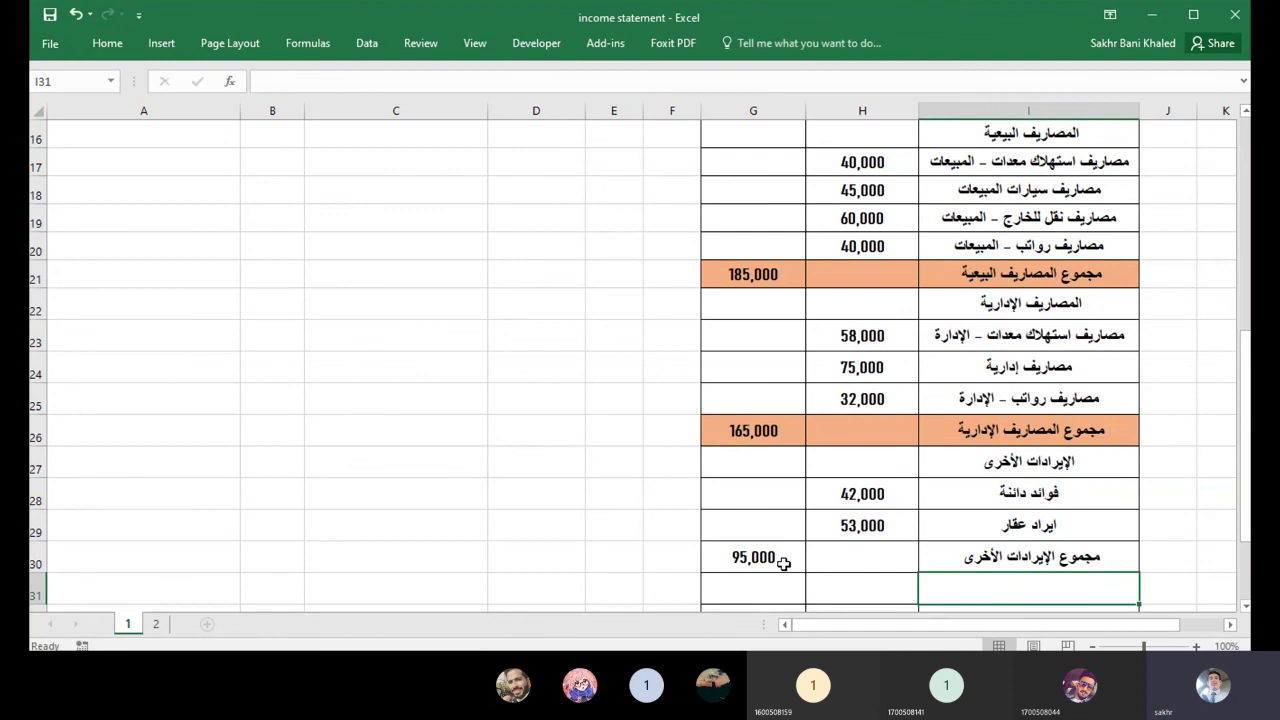
{"action": "type", "text": "الدخ"}
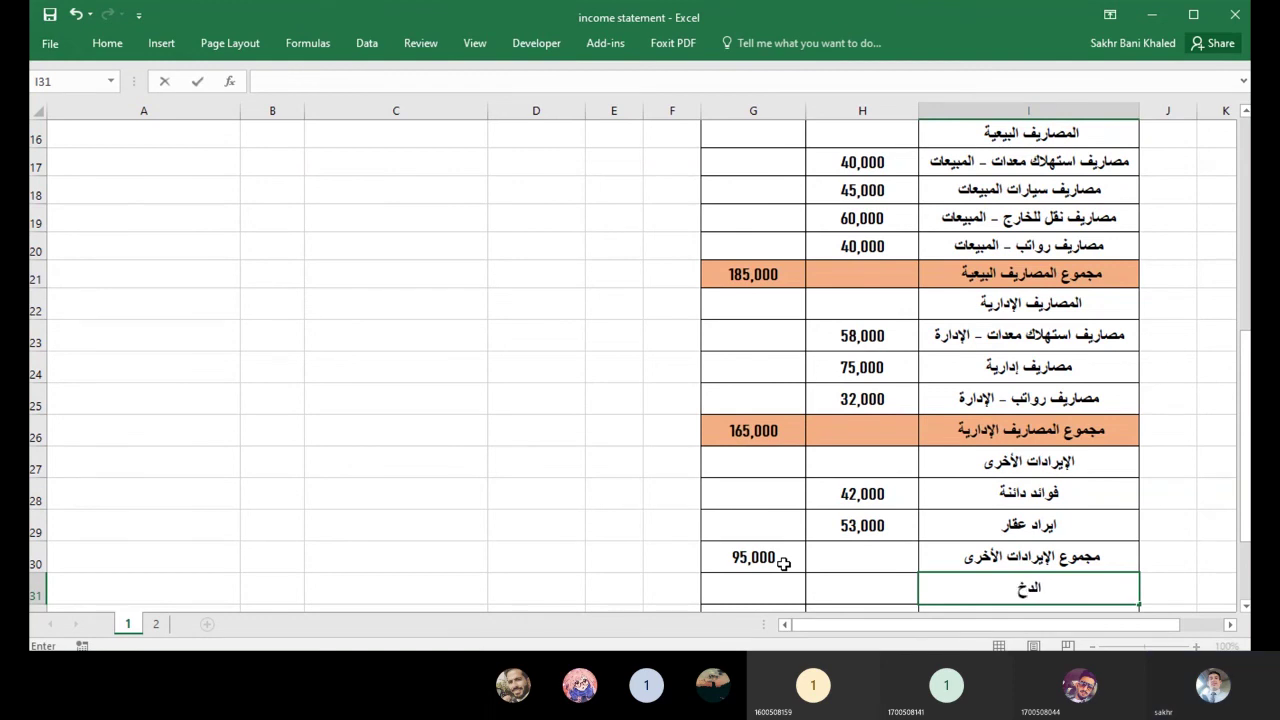
{"action": "type", "text": "ل"}
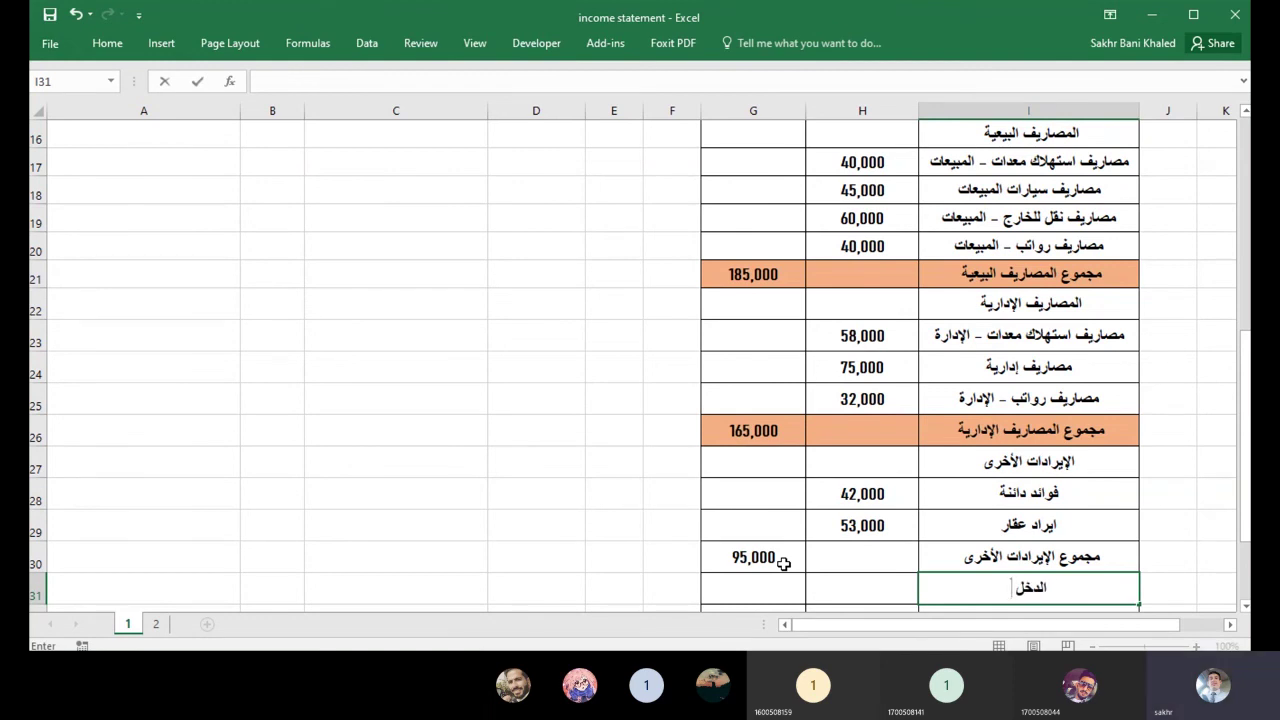
{"action": "type", "text": " قبل ال"}
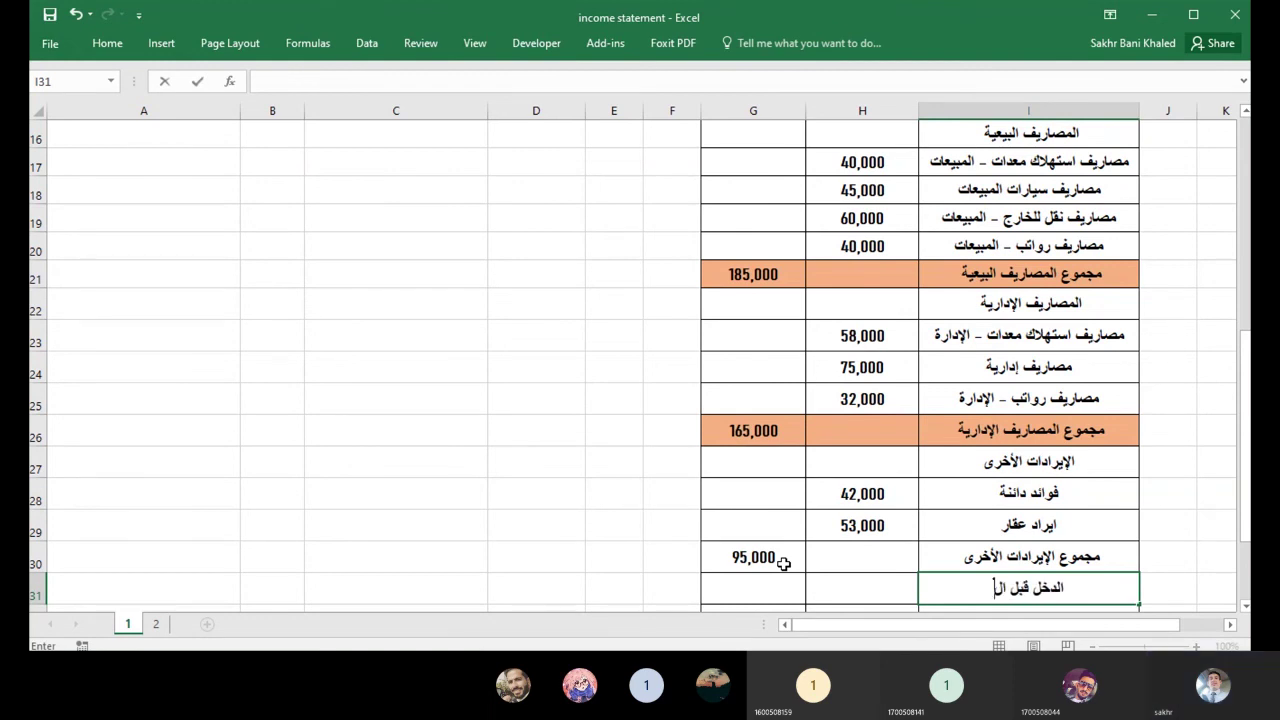
{"action": "type", "text": "فوائد"}
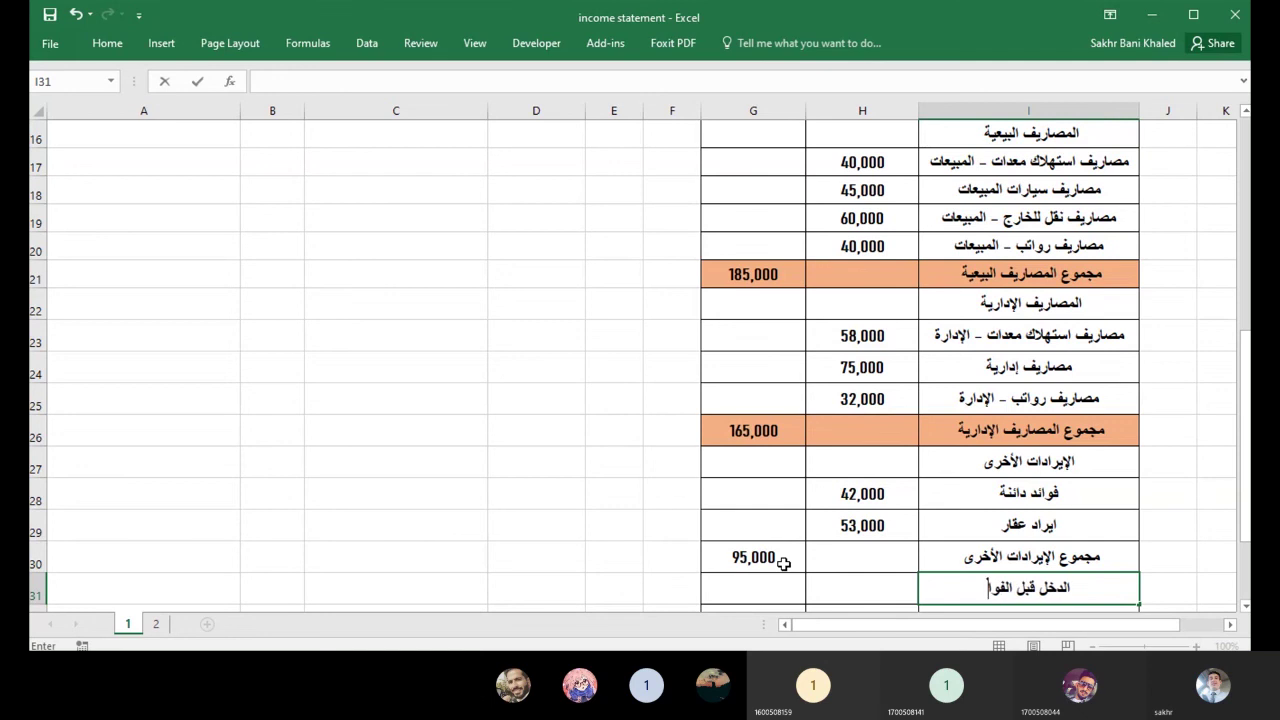
{"action": "type", "text": " والض"}
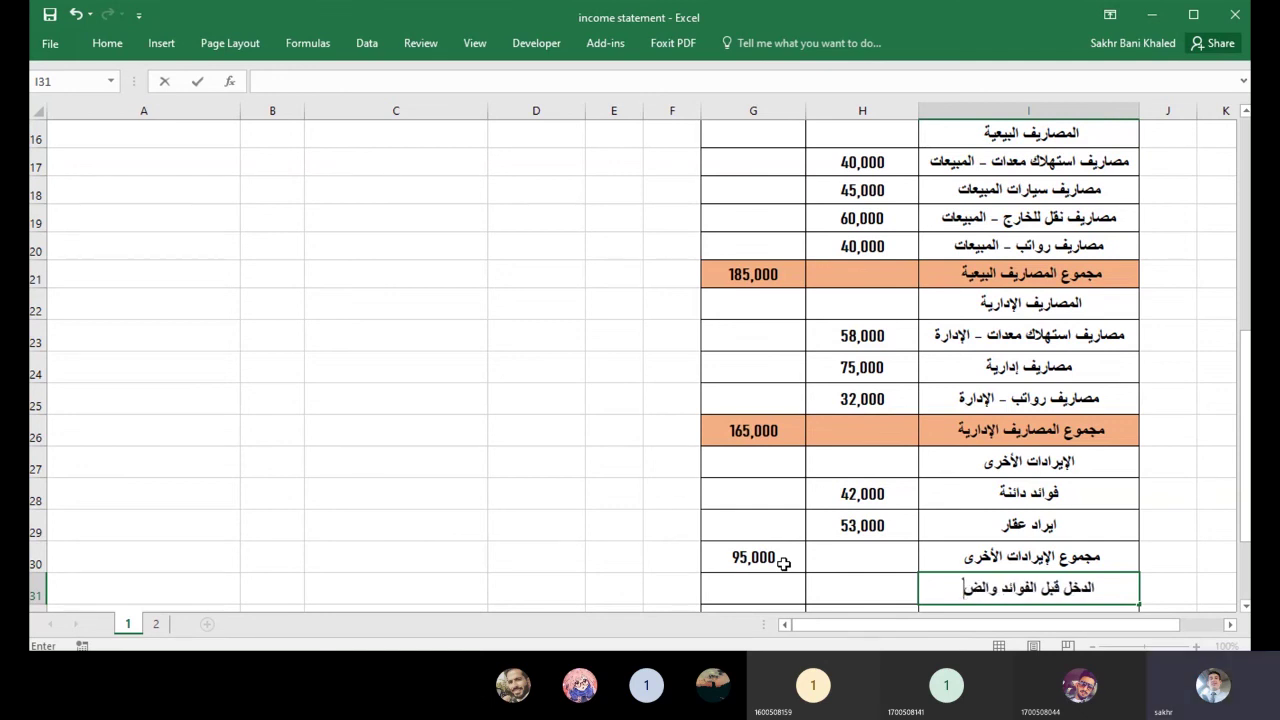
{"action": "type", "text": "رائب"}
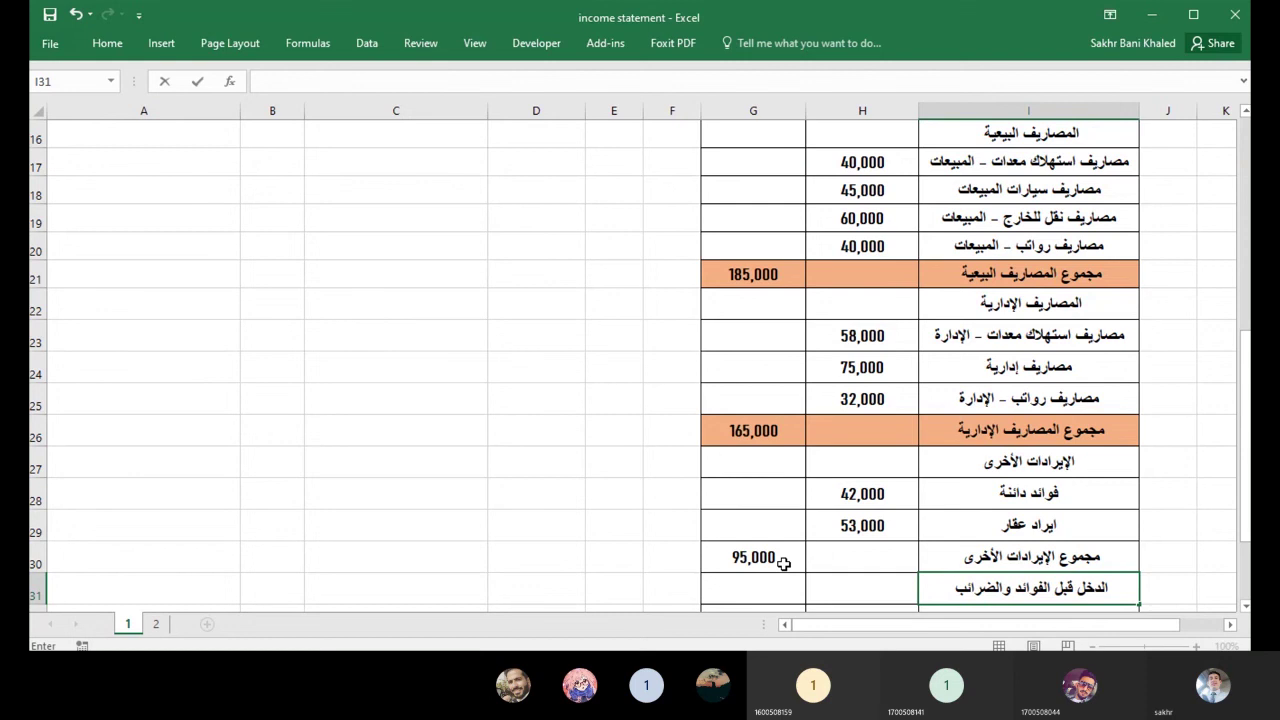
{"action": "key", "text": "ctrl+Return"}
Fill the total other revenues row, G30:I30, with the same orange as the other total rows.
{"action": "key", "text": "Left"}
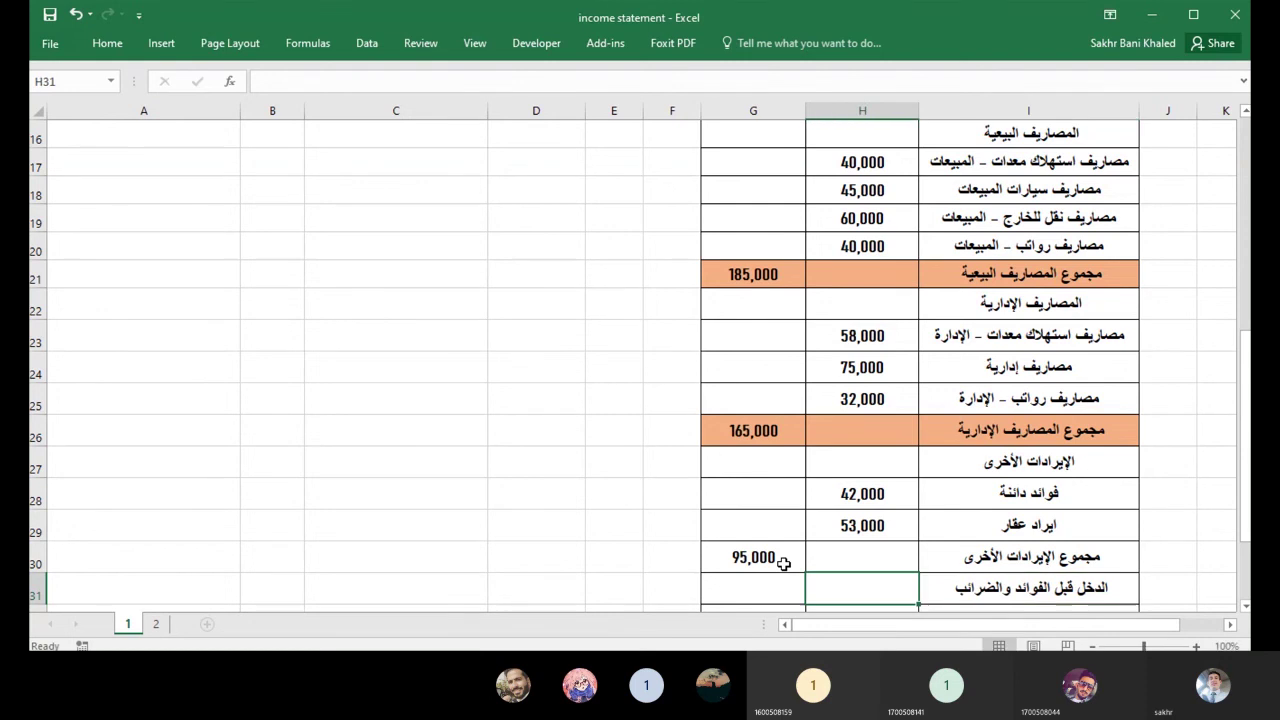
{"action": "key", "text": "Up"}
{"action": "key", "text": "Right"}
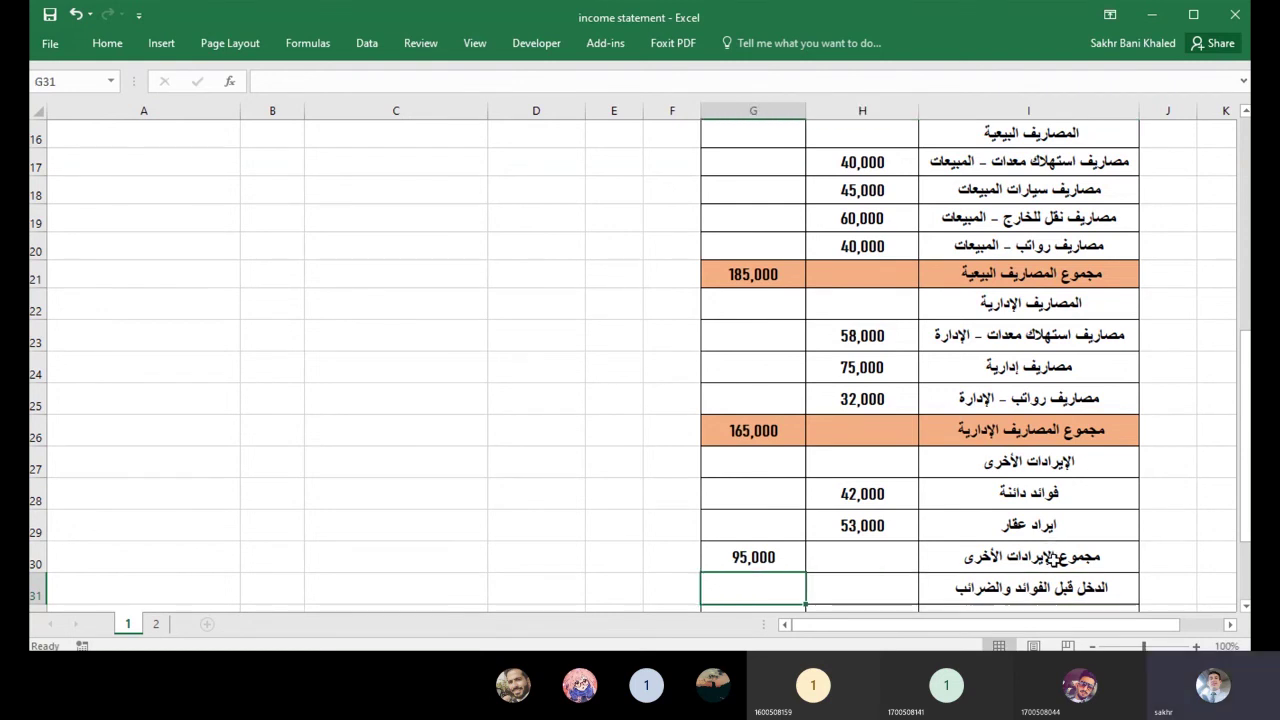
{"action": "key", "text": "shift+Left"}
{"action": "key", "text": "shift+Left"}
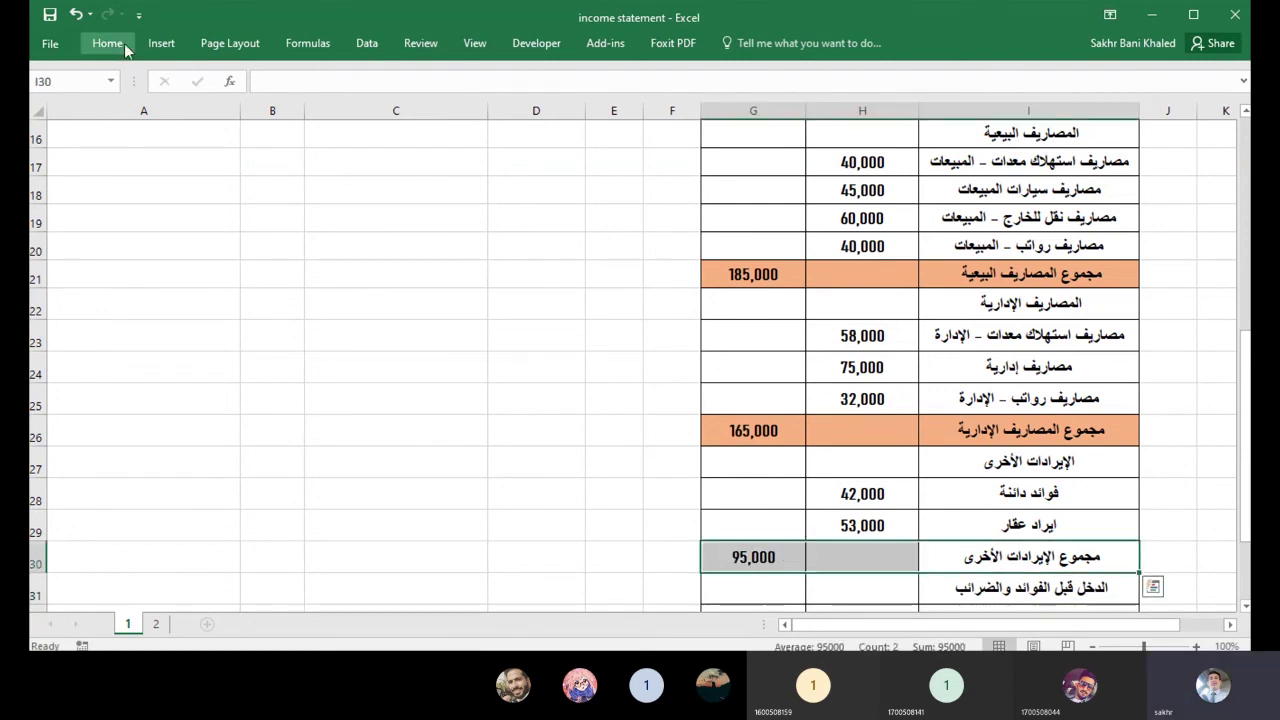
{"action": "left_click", "coordinate": [120, 44]}
{"action": "left_click", "coordinate": [297, 102]}
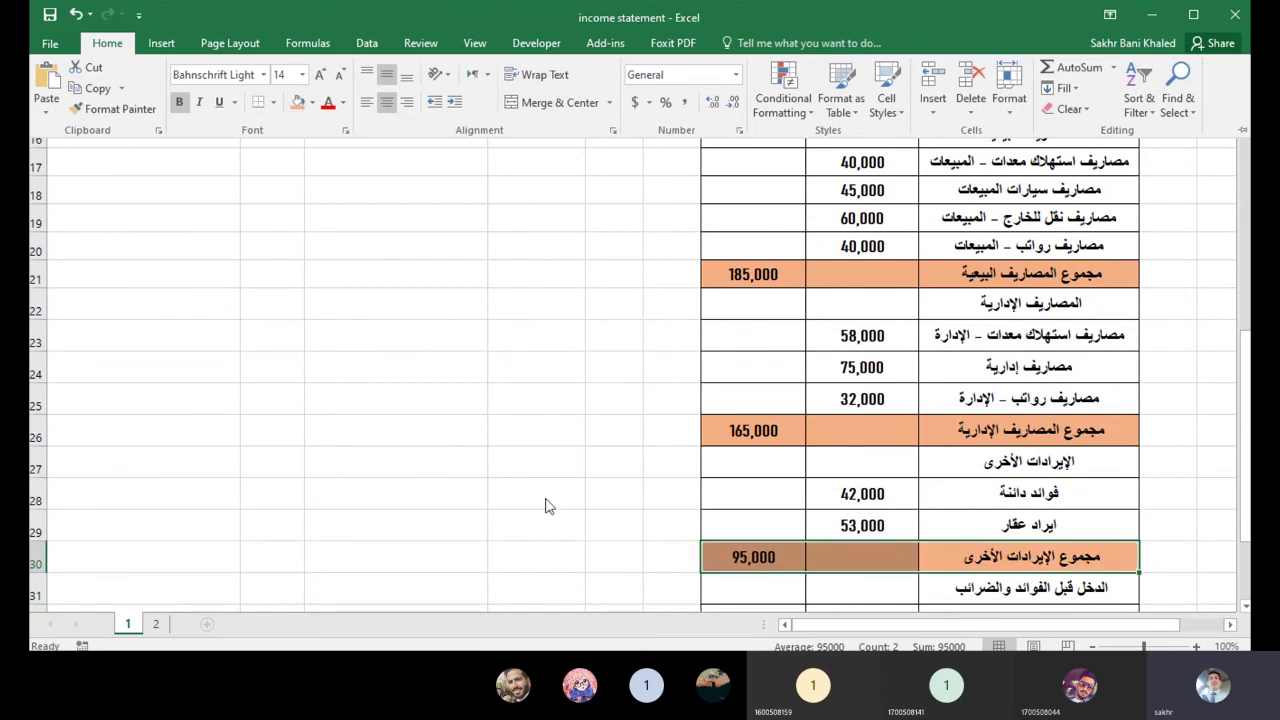
Add the word "صافي" to the start of the I31 label so it reads "صافي الدخل قبل الفوائد والضرائب".
{"action": "scroll", "coordinate": [782, 508], "scroll_direction": "down", "scroll_amount": 2}
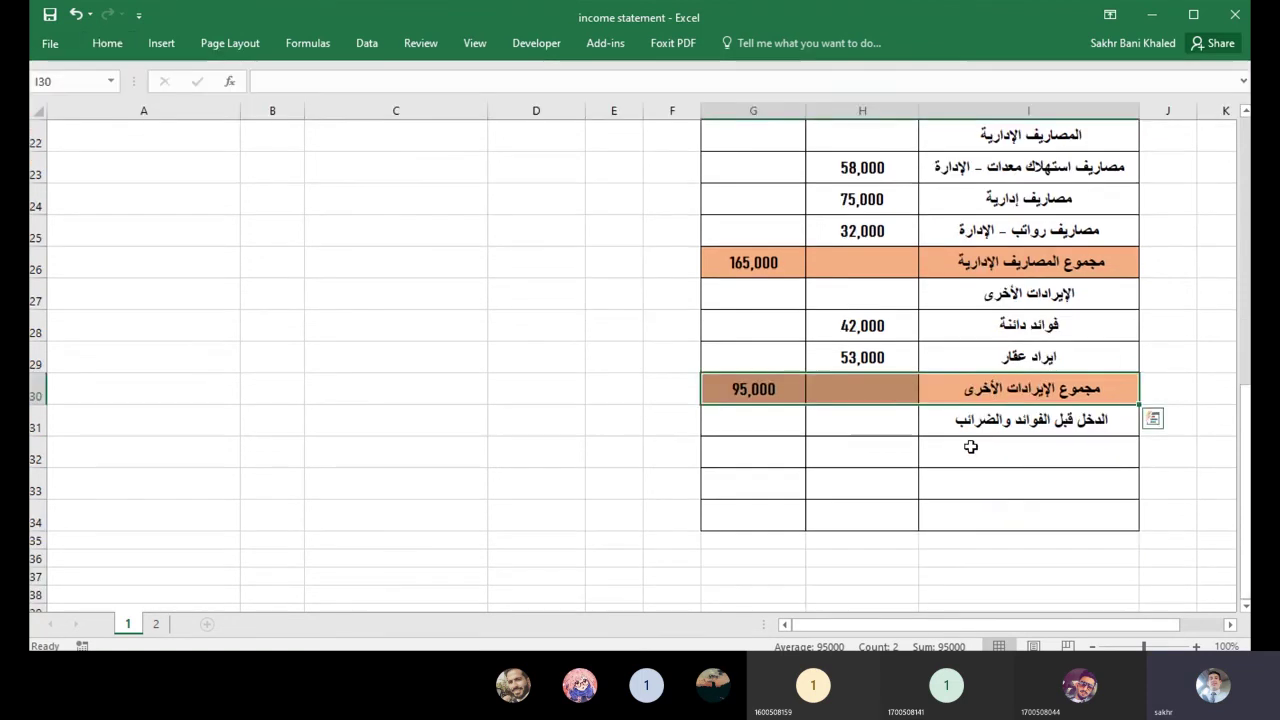
{"action": "left_click", "coordinate": [1045, 452]}
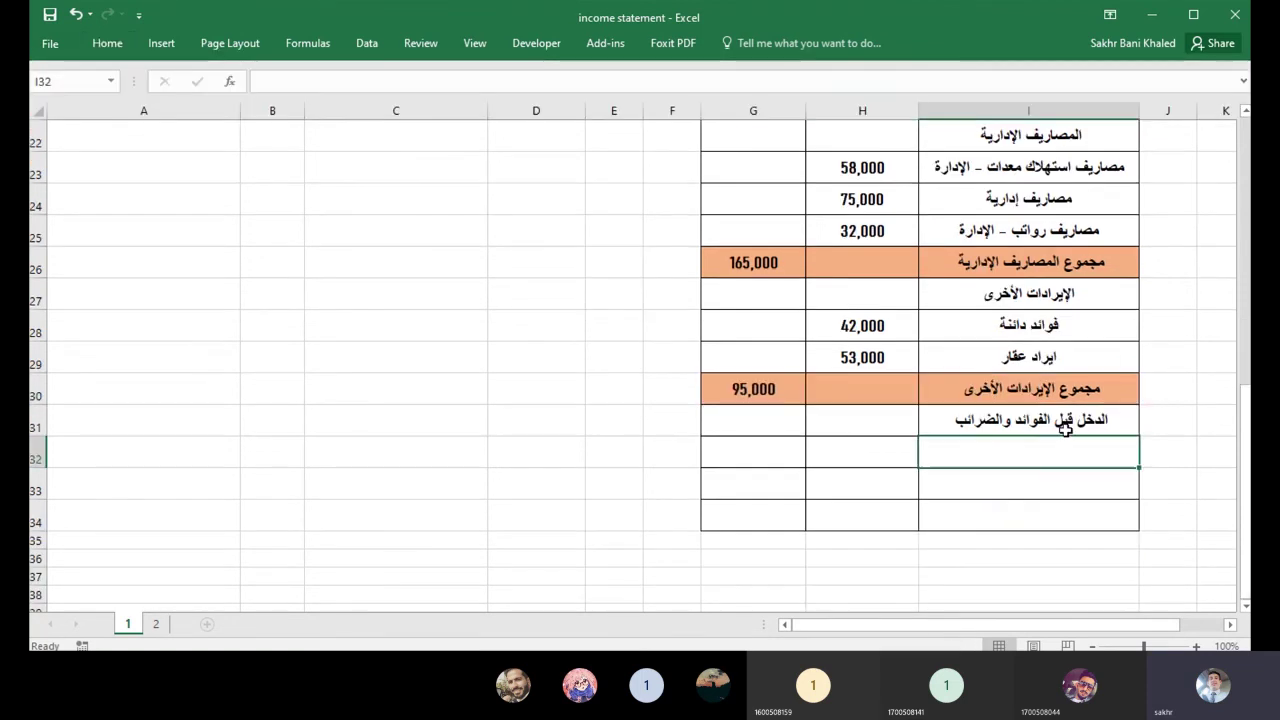
{"action": "left_click", "coordinate": [742, 427]}
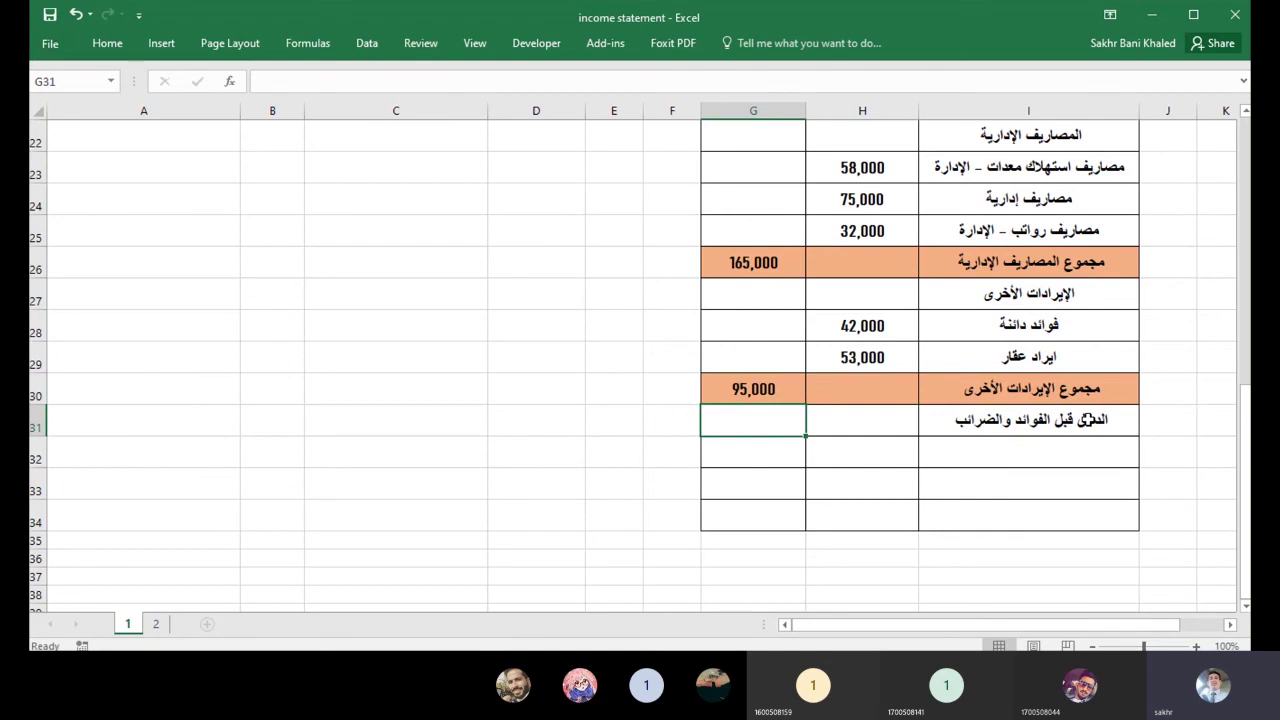
{"action": "double_click", "coordinate": [1120, 420]}
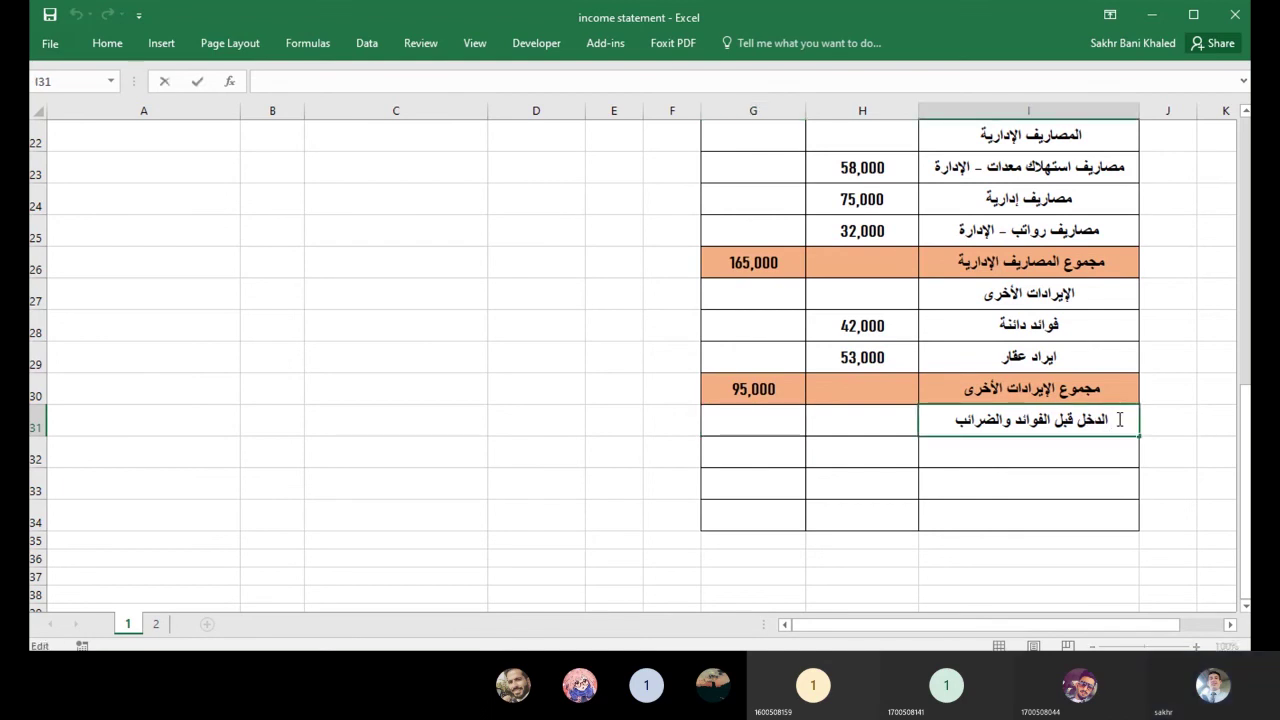
{"action": "type", "text": "ص"}
{"action": "type", "text": "افي"}
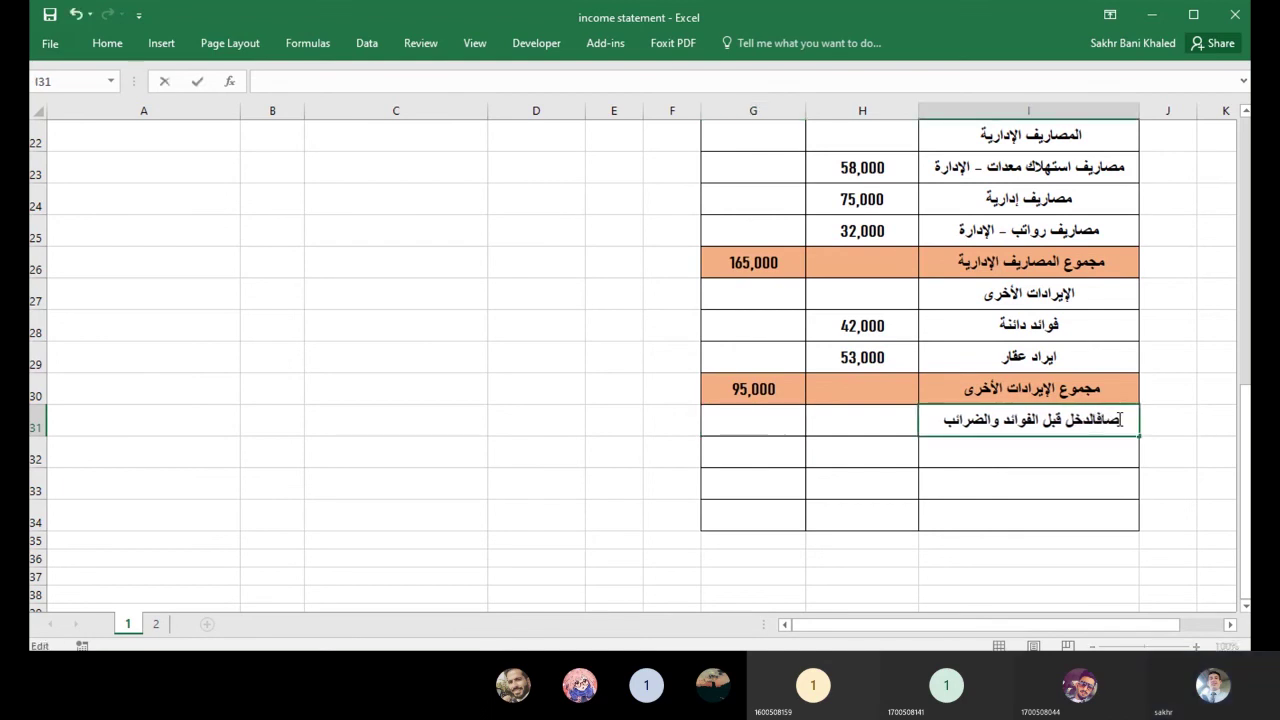
{"action": "key", "text": "Return"}
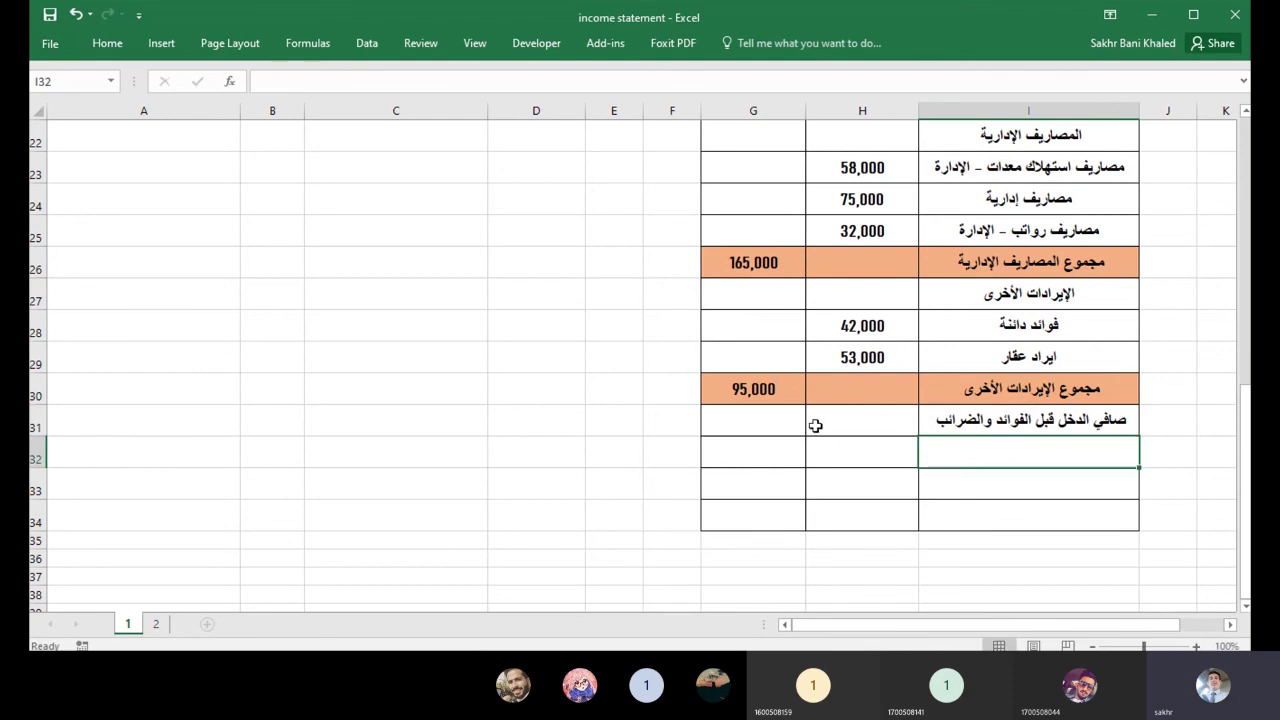
Calculate the net income before interest and taxes in G31 with the formula =G14-G21-G26+G30.
{"action": "left_click", "coordinate": [787, 416]}
{"action": "type", "text": "="}
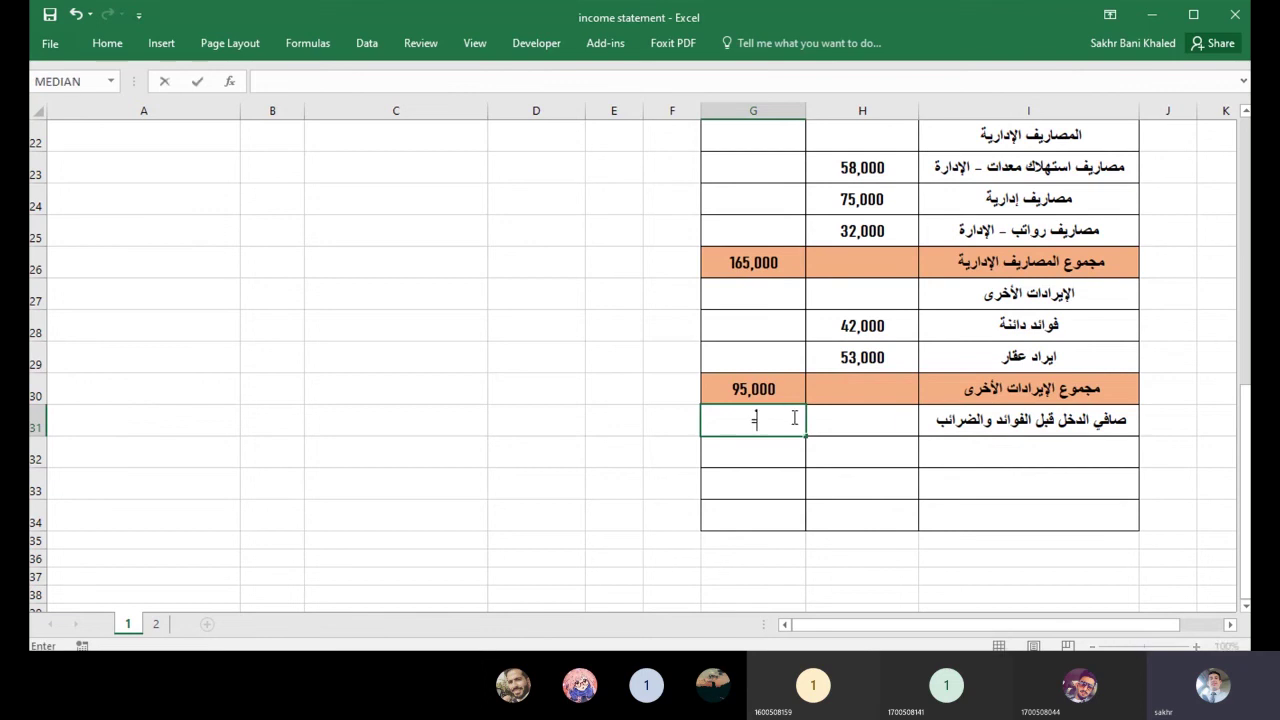
{"action": "scroll", "coordinate": [749, 360], "scroll_direction": "up", "scroll_amount": 6}
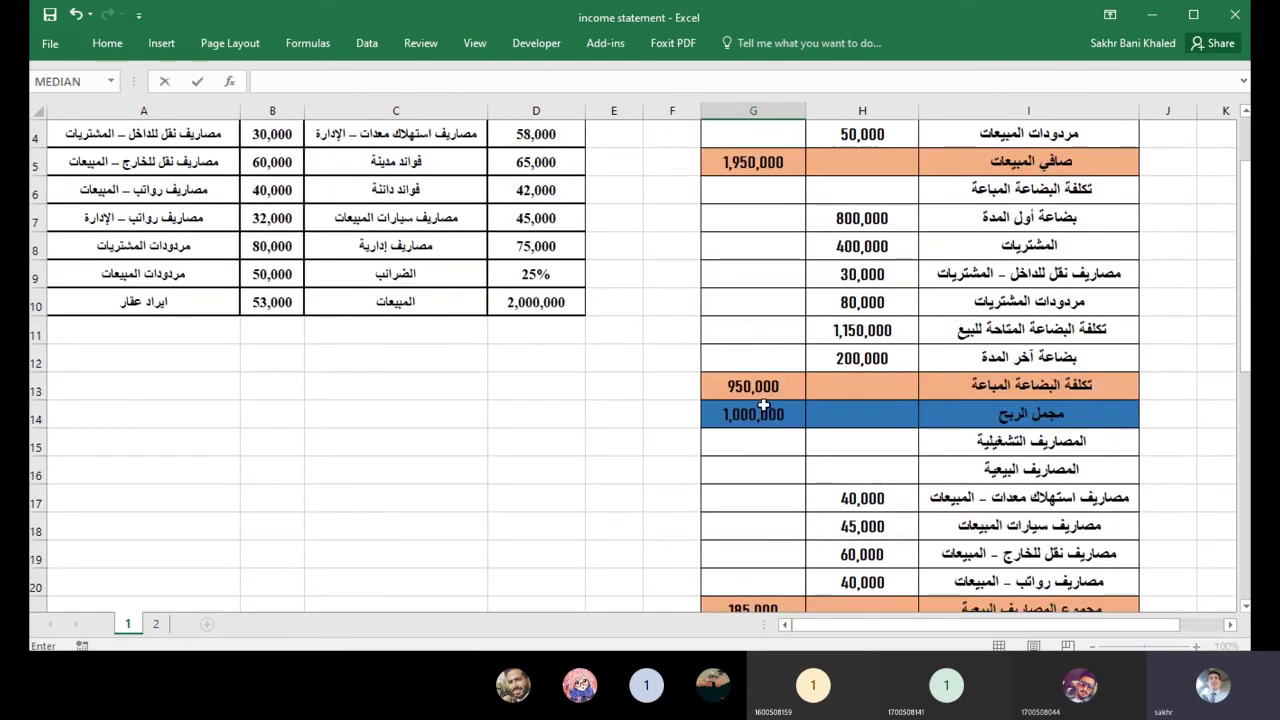
{"action": "left_click", "coordinate": [754, 414]}
{"action": "scroll", "coordinate": [754, 450], "scroll_direction": "down", "scroll_amount": 1}
{"action": "type", "text": "-"}
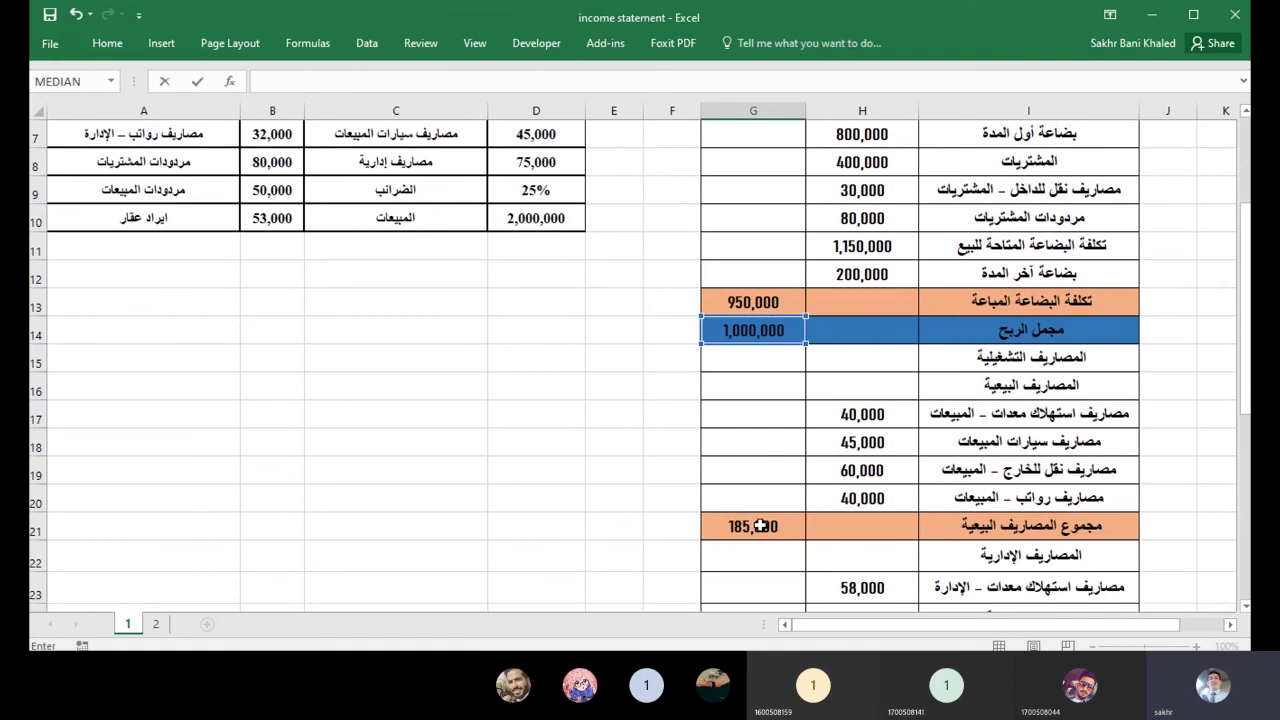
{"action": "left_click", "coordinate": [760, 526]}
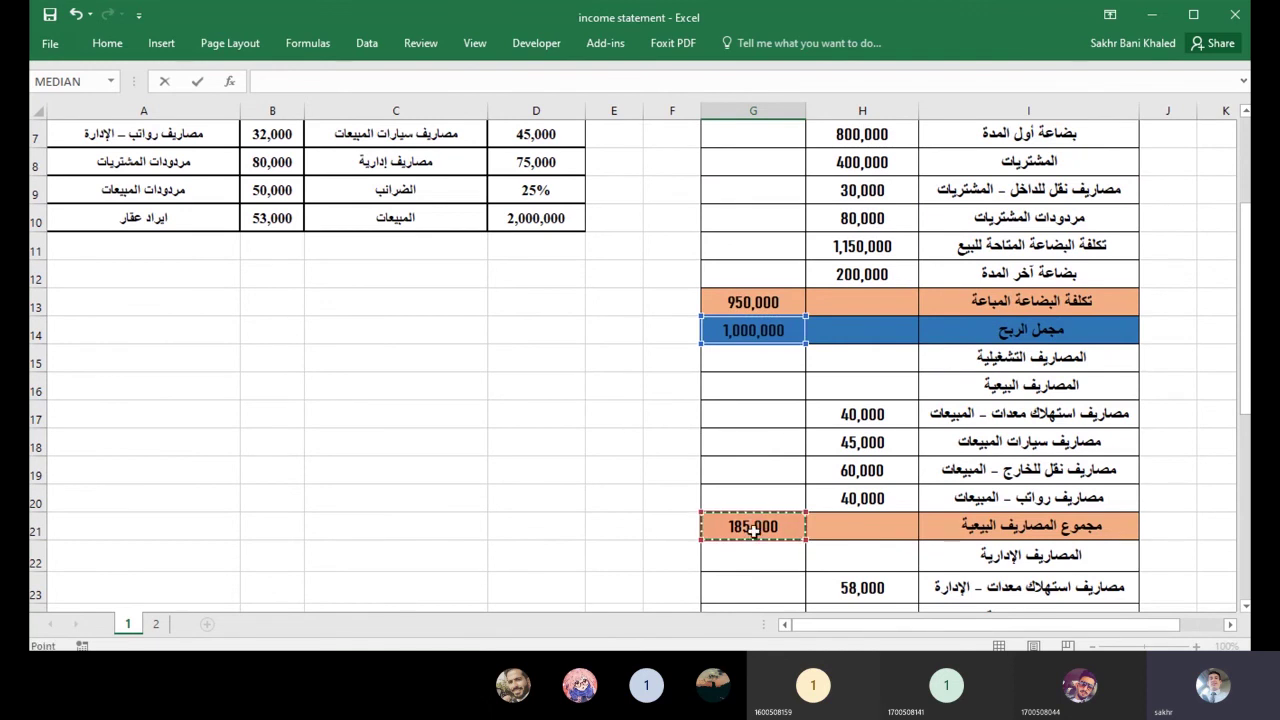
{"action": "scroll", "coordinate": [754, 528], "scroll_direction": "down", "scroll_amount": 2}
{"action": "scroll", "coordinate": [754, 528], "scroll_direction": "down", "scroll_amount": 1}
{"action": "type", "text": "-"}
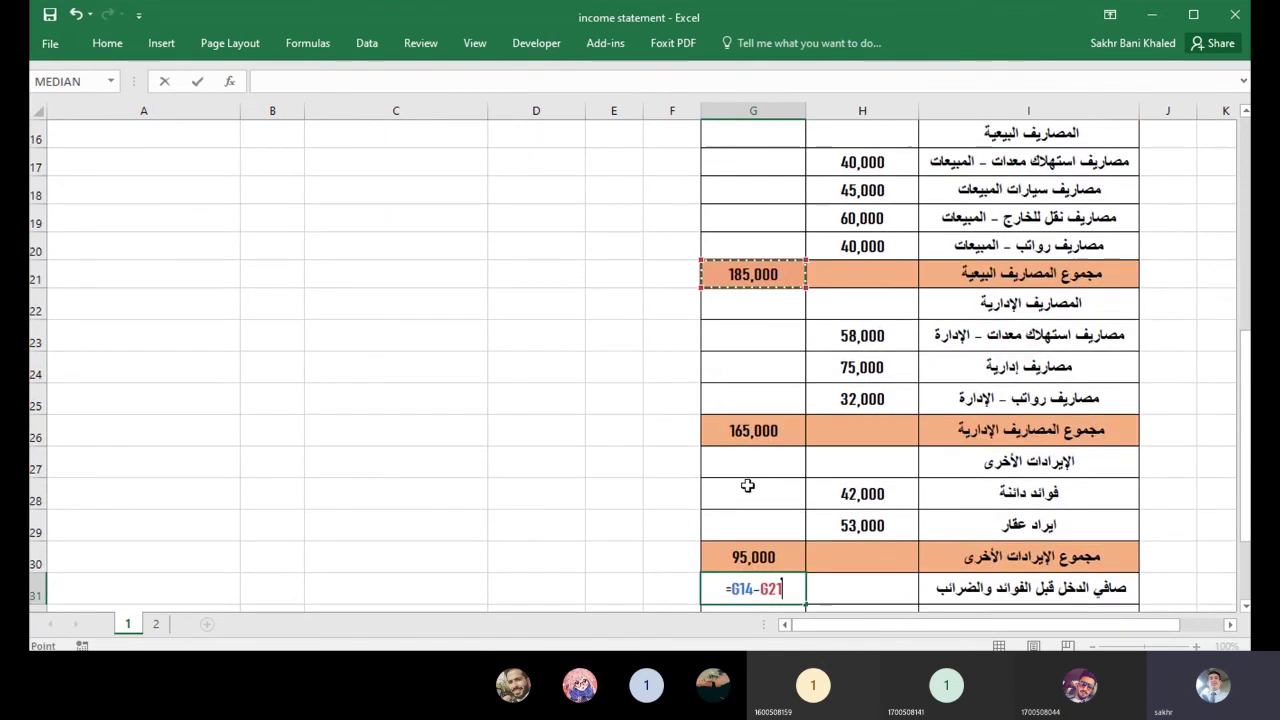
{"action": "left_click", "coordinate": [736, 428]}
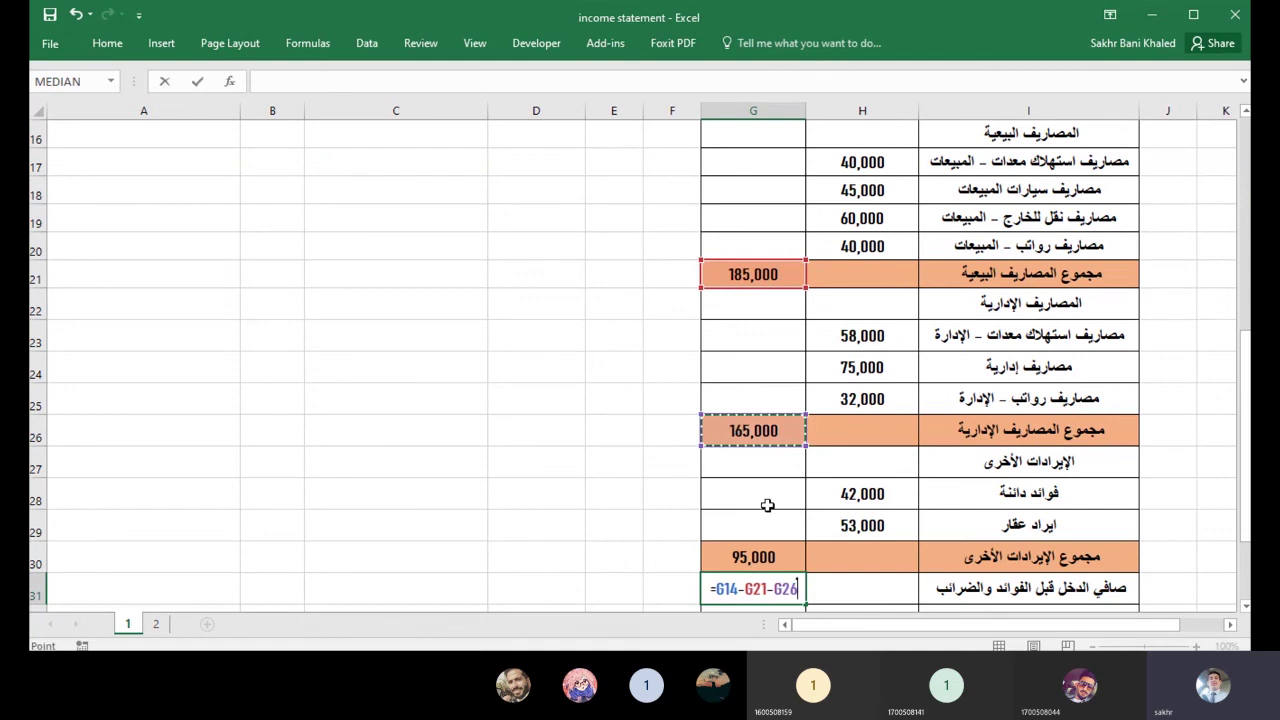
{"action": "scroll", "coordinate": [767, 505], "scroll_direction": "down", "scroll_amount": 1}
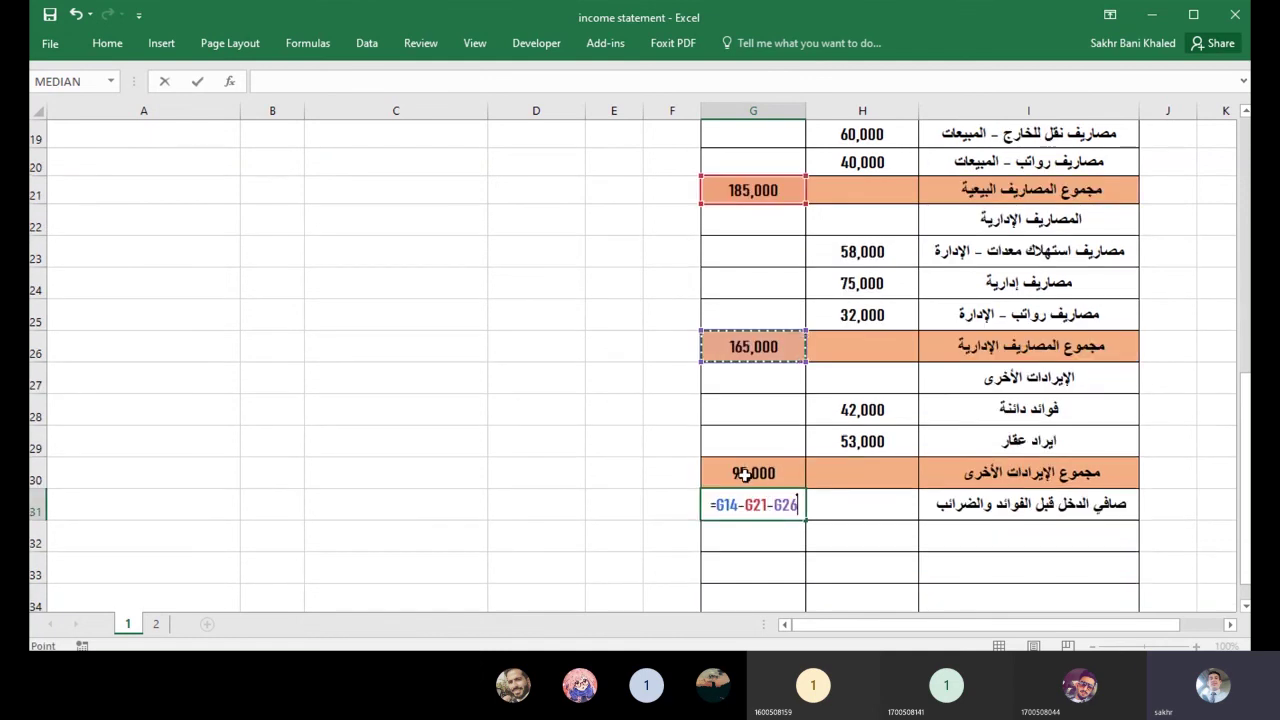
{"action": "type", "text": "+"}
{"action": "left_click", "coordinate": [745, 475]}
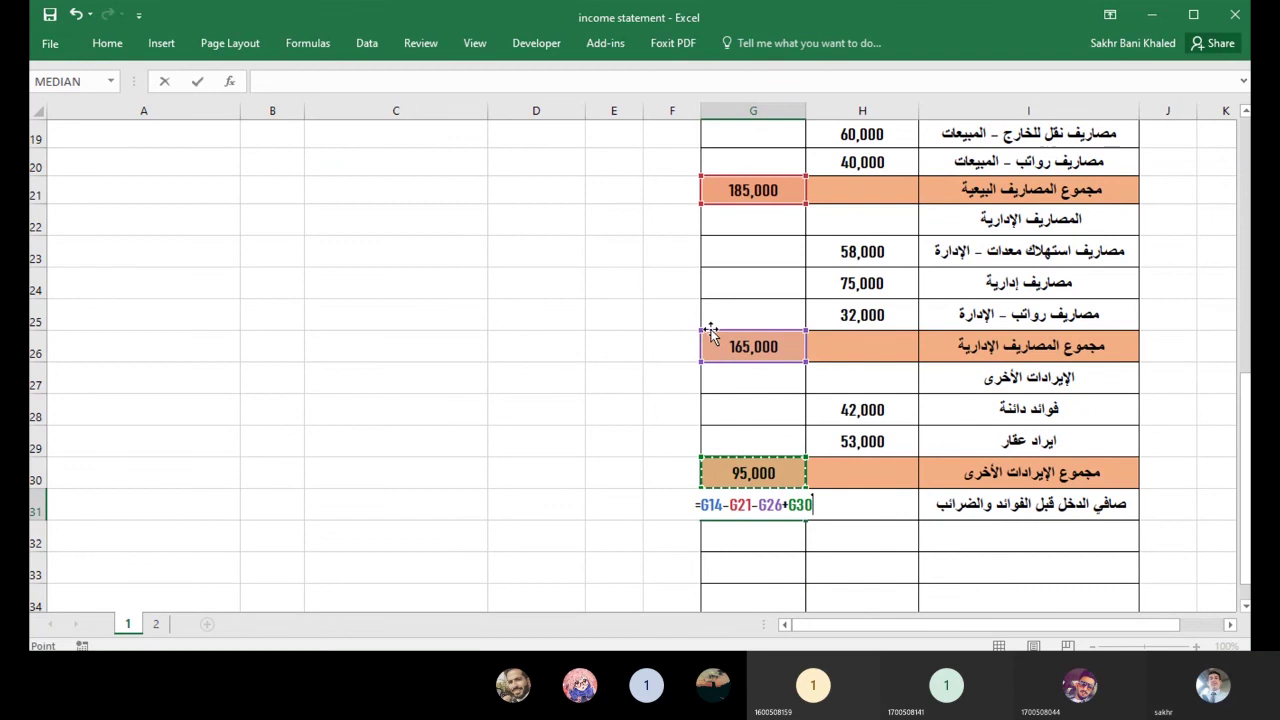
{"action": "scroll", "coordinate": [712, 320], "scroll_direction": "up", "scroll_amount": 2}
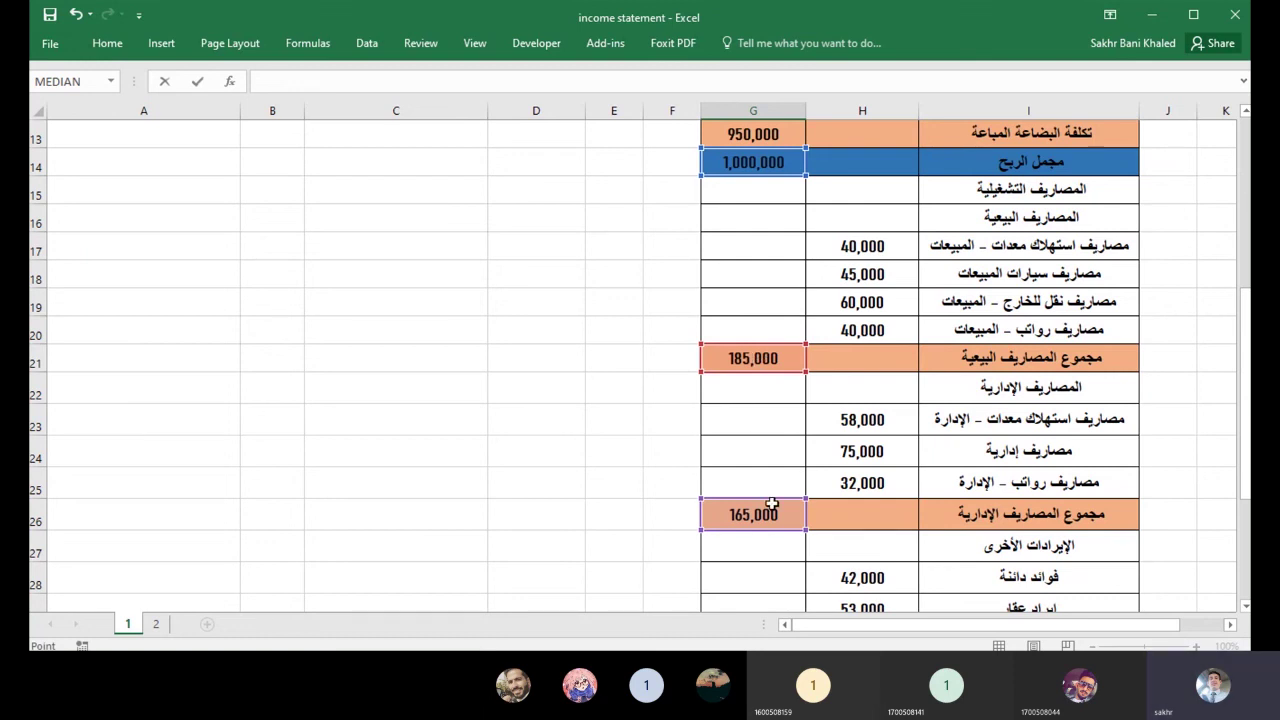
{"action": "scroll", "coordinate": [772, 503], "scroll_direction": "down", "scroll_amount": 1}
{"action": "scroll", "coordinate": [772, 503], "scroll_direction": "down", "scroll_amount": 1}
{"action": "key", "text": "Return"}
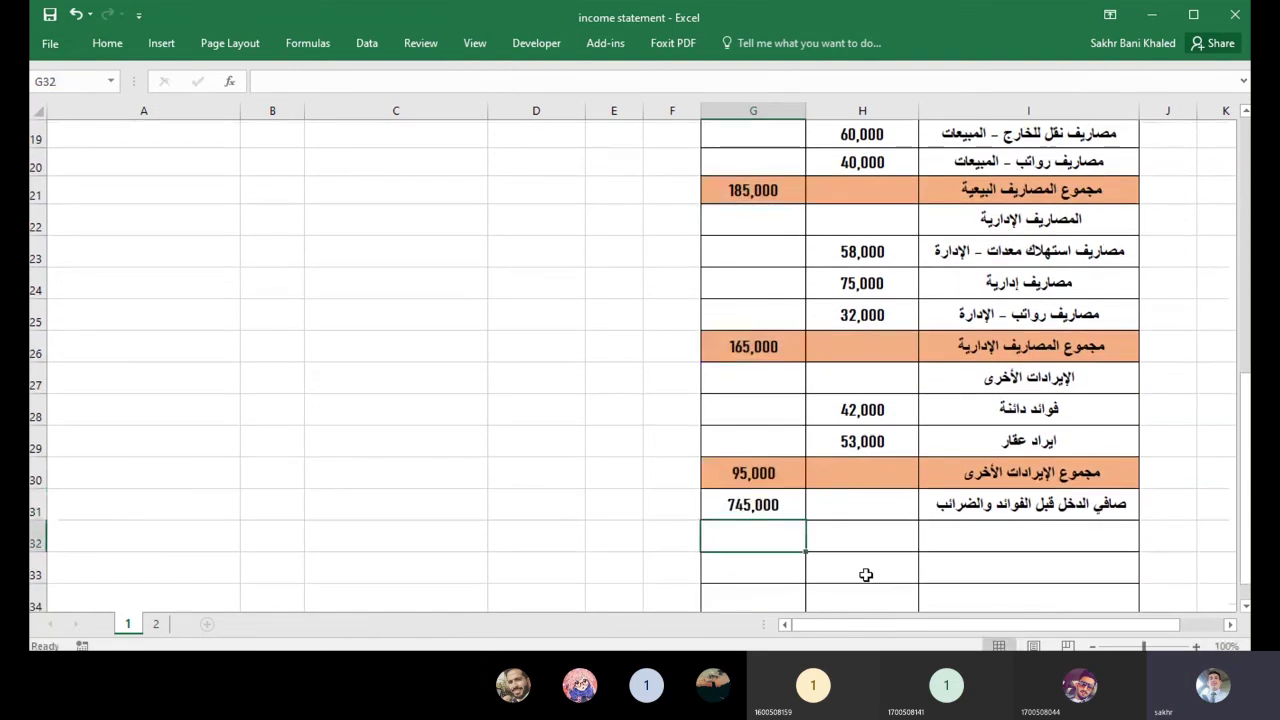
Link the label in I32, beneath the net income before interest and taxes row, to the "فوائد مدينة" item in C5.
{"action": "left_click", "coordinate": [1046, 543]}
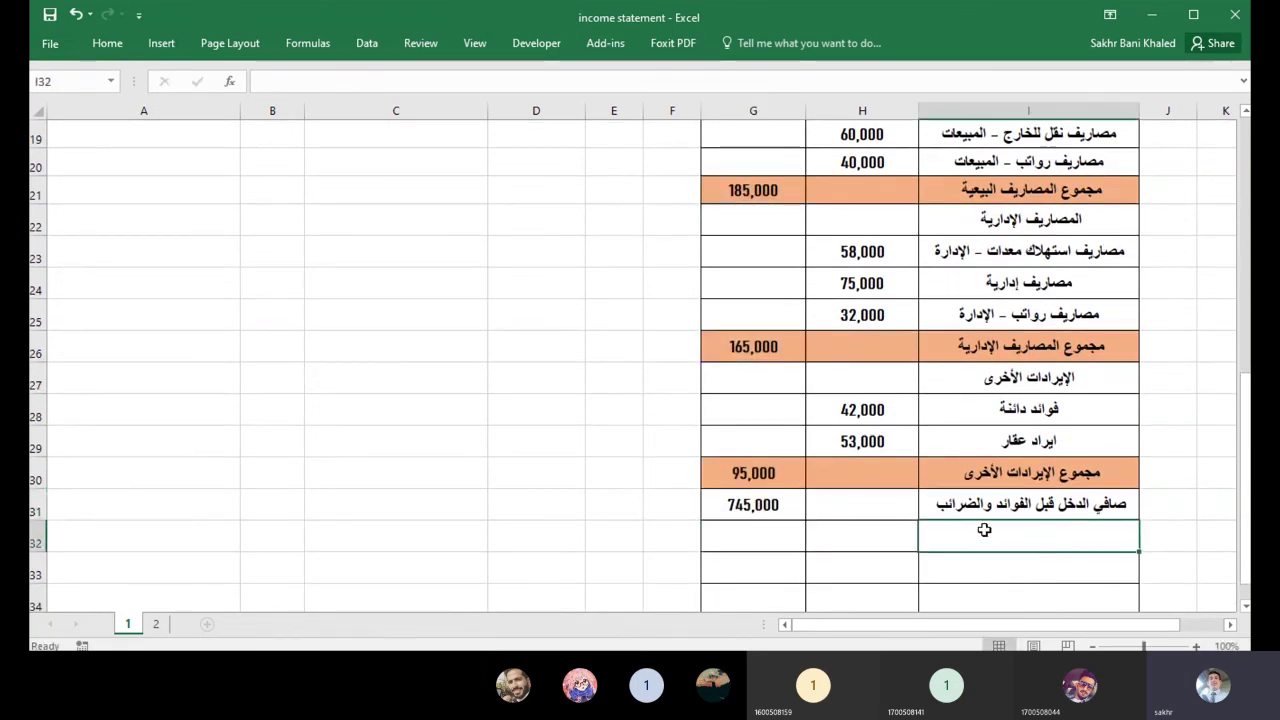
{"action": "scroll", "coordinate": [433, 305], "scroll_direction": "up", "scroll_amount": 2}
{"action": "scroll", "coordinate": [433, 305], "scroll_direction": "up", "scroll_amount": 3}
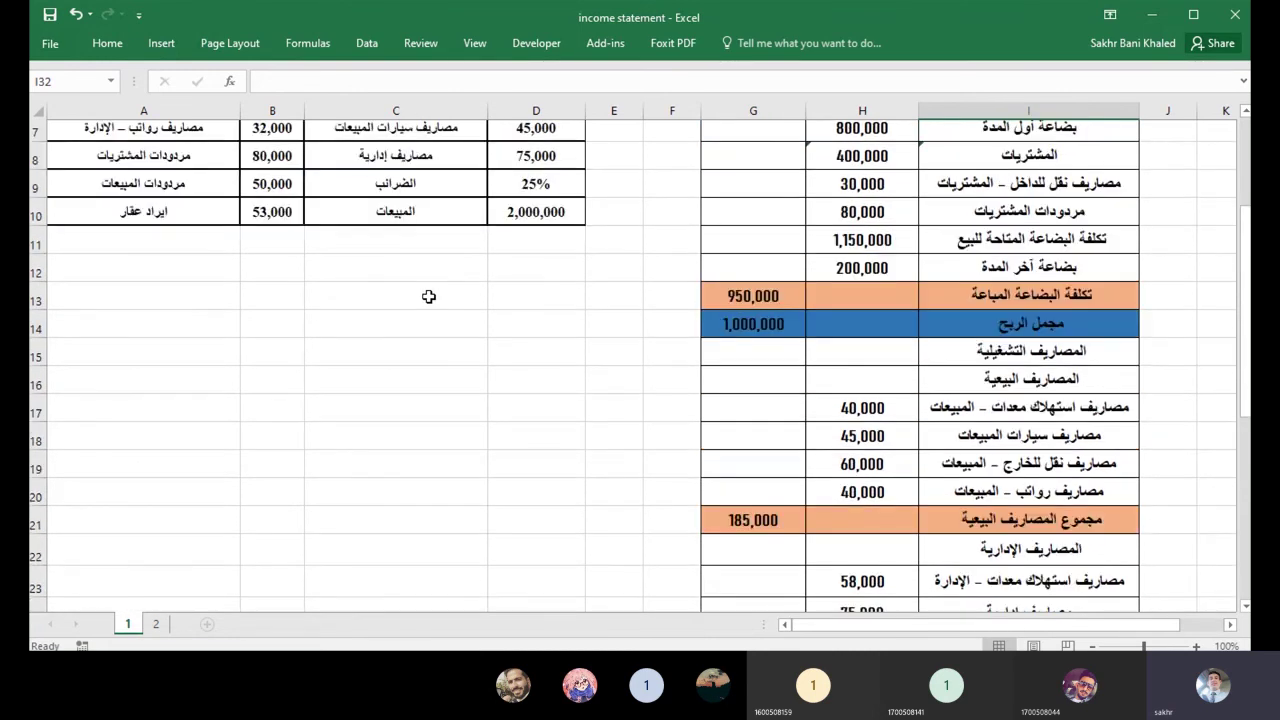
{"action": "scroll", "coordinate": [496, 212], "scroll_direction": "down", "scroll_amount": 3}
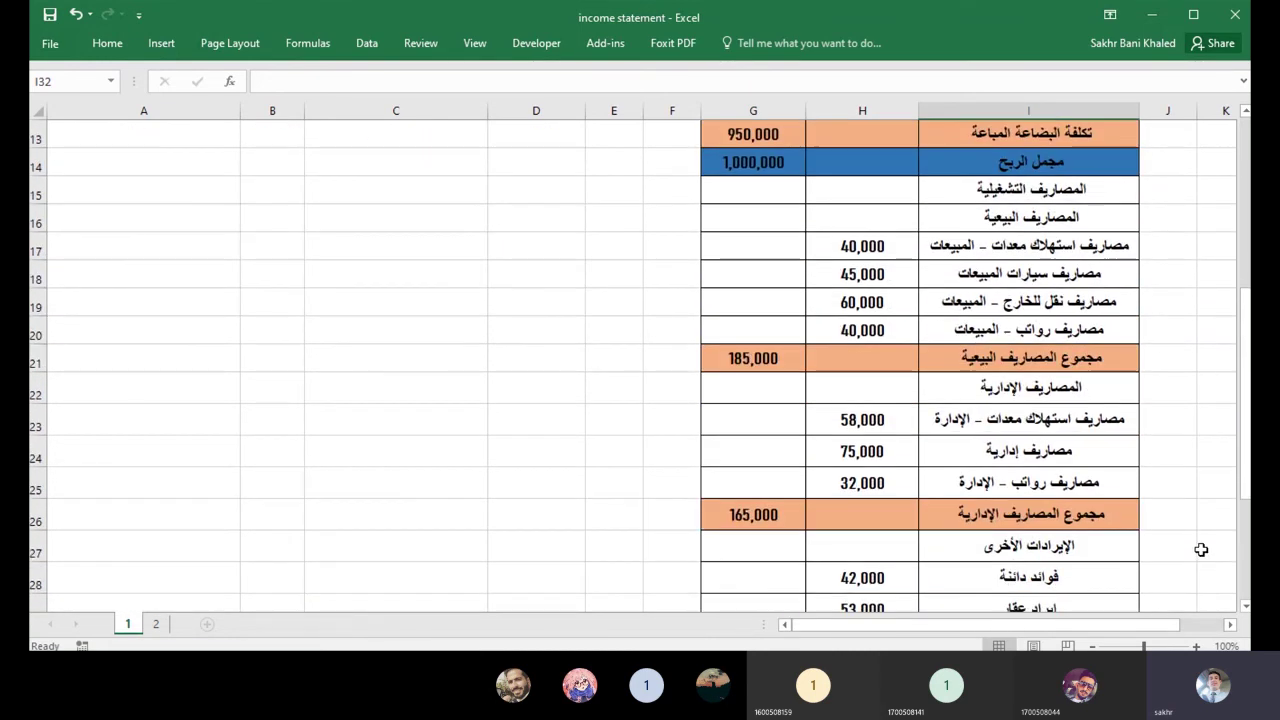
{"action": "scroll", "coordinate": [1147, 551], "scroll_direction": "down", "scroll_amount": 2}
{"action": "type", "text": "="}
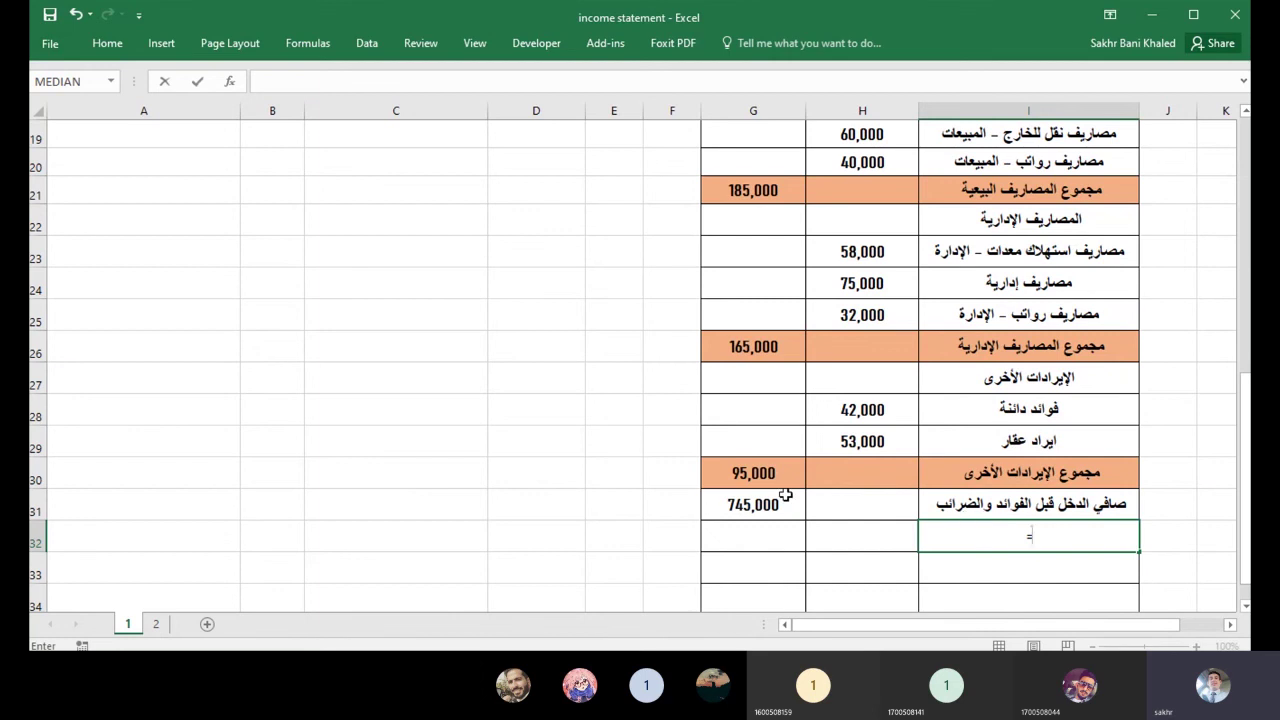
{"action": "scroll", "coordinate": [505, 457], "scroll_direction": "up", "scroll_amount": 3}
{"action": "scroll", "coordinate": [509, 458], "scroll_direction": "up", "scroll_amount": 2}
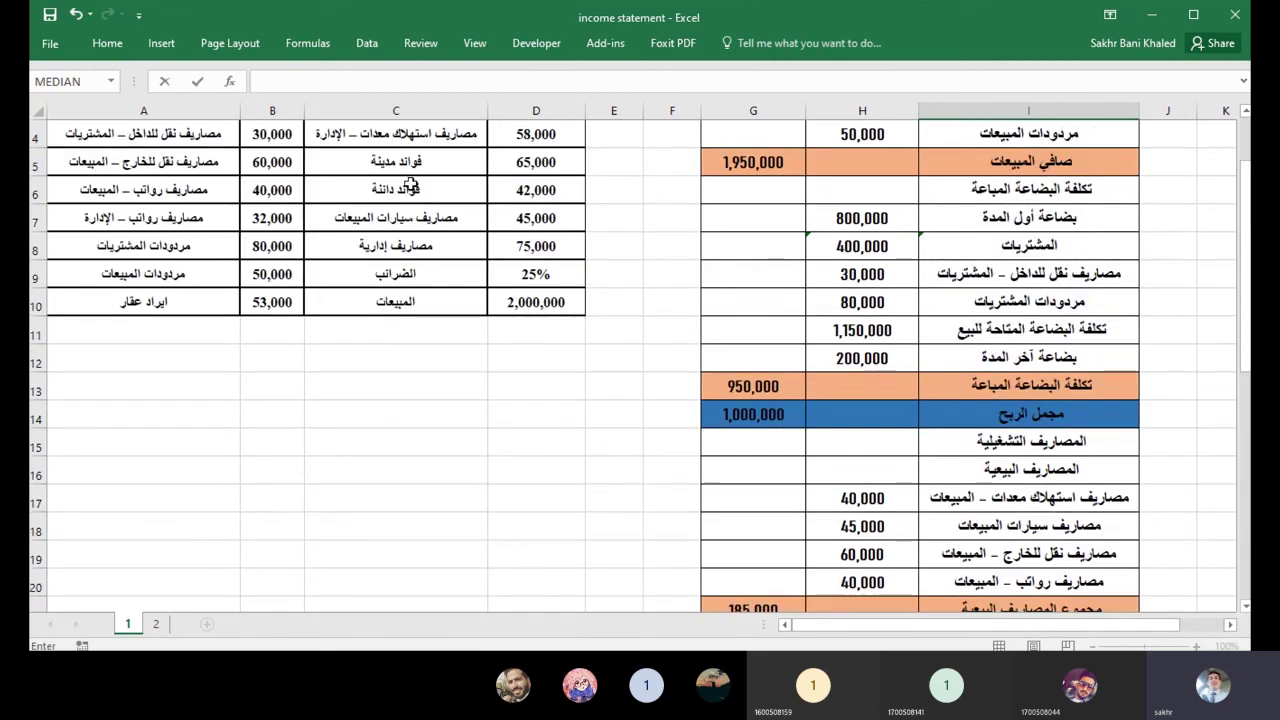
{"action": "left_click", "coordinate": [449, 166]}
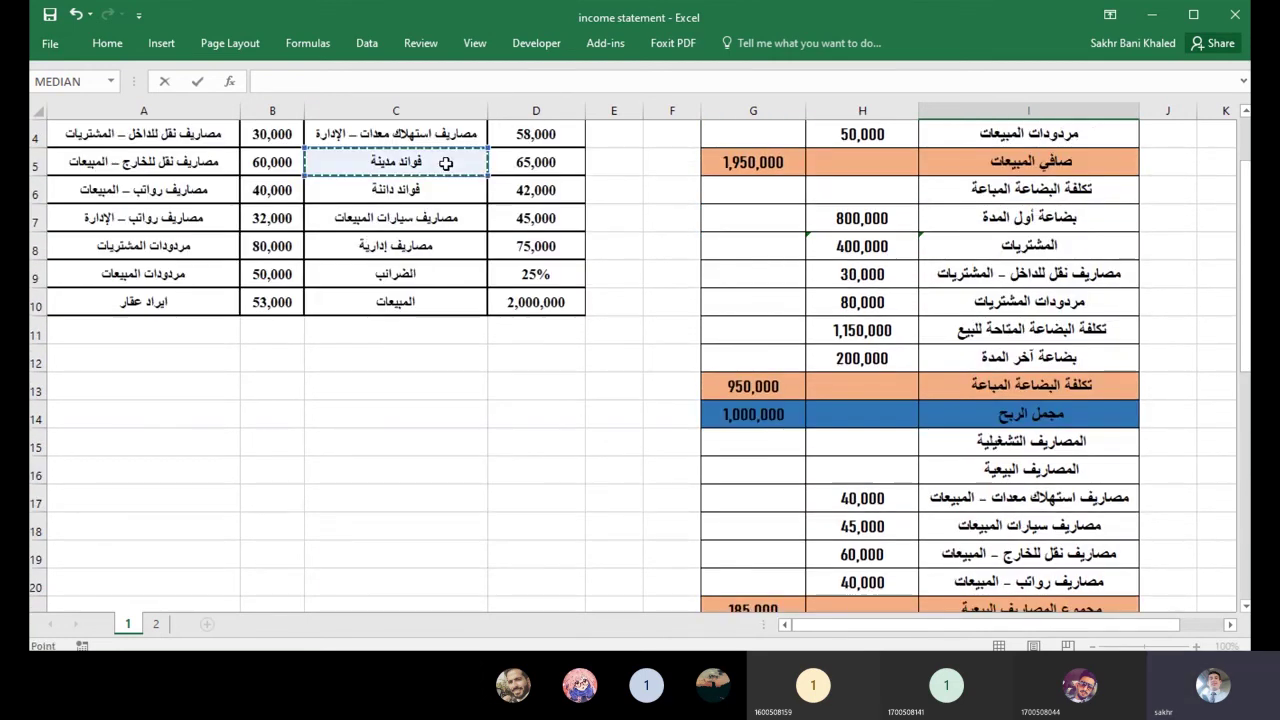
{"action": "key", "text": "Return"}
Link G32 to the "فوائد مدينة" value in D5 of the data table.
{"action": "left_click", "coordinate": [746, 558]}
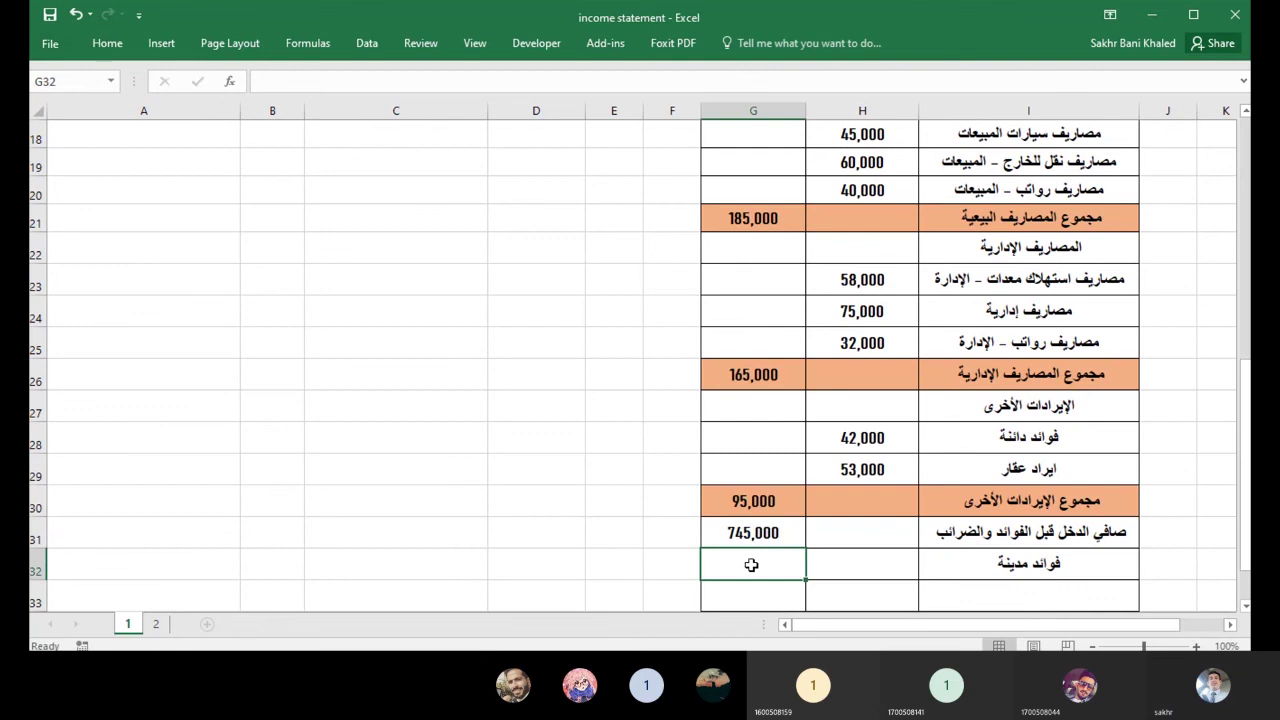
{"action": "type", "text": "="}
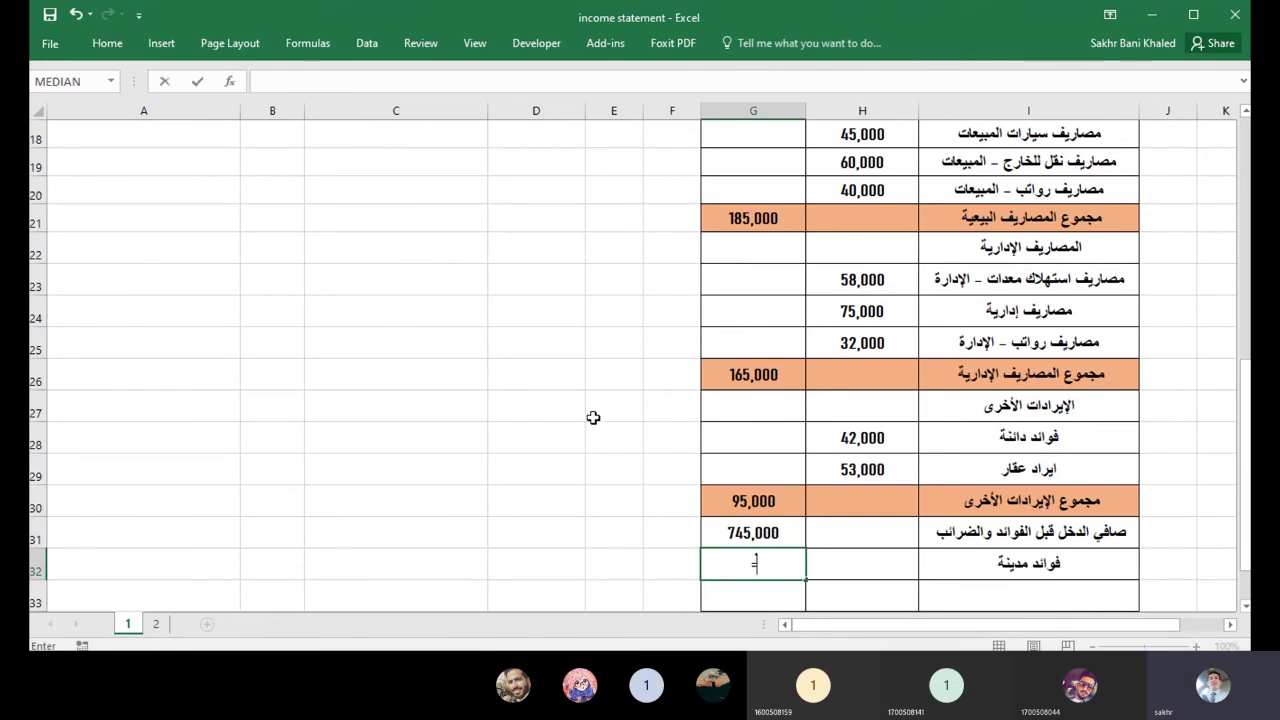
{"action": "scroll", "coordinate": [593, 417], "scroll_direction": "up", "scroll_amount": 5}
{"action": "left_click", "coordinate": [518, 197]}
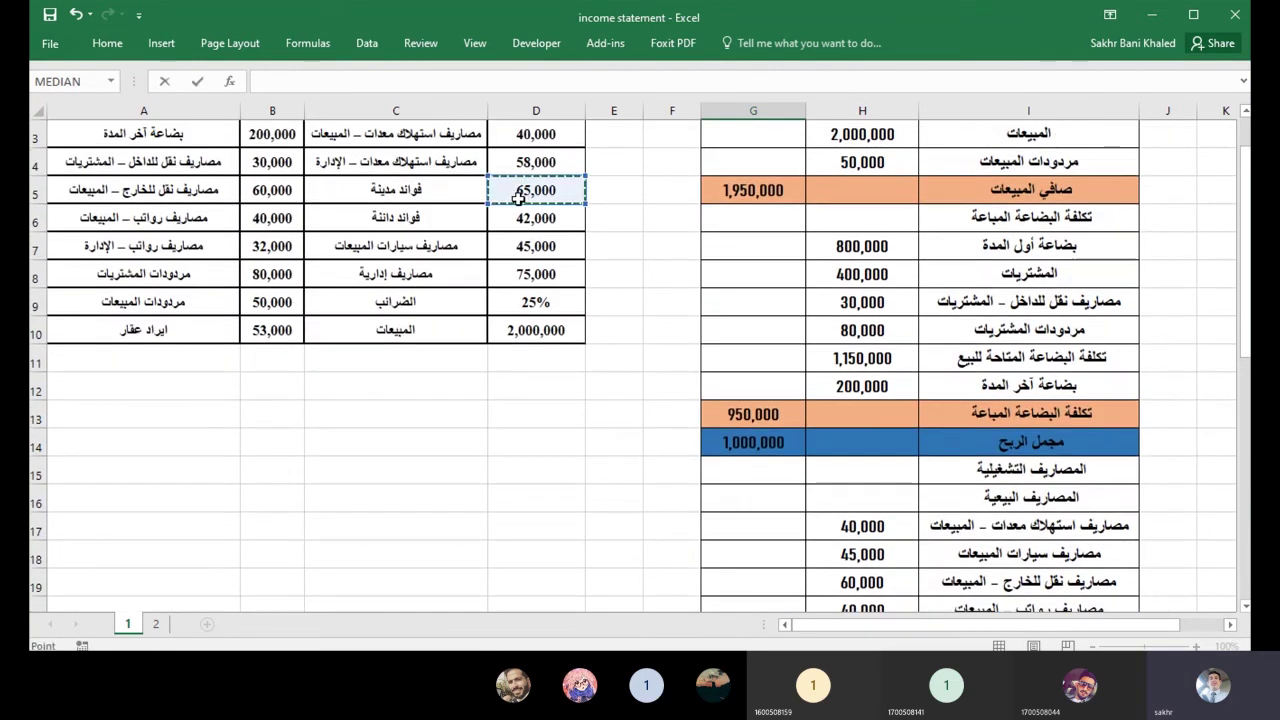
{"action": "key", "text": "Return"}
Enter the label "صافي الدخل قبل الضرائب" in I33.
{"action": "scroll", "coordinate": [903, 371], "scroll_direction": "down", "scroll_amount": 2}
{"action": "left_click", "coordinate": [1066, 421]}
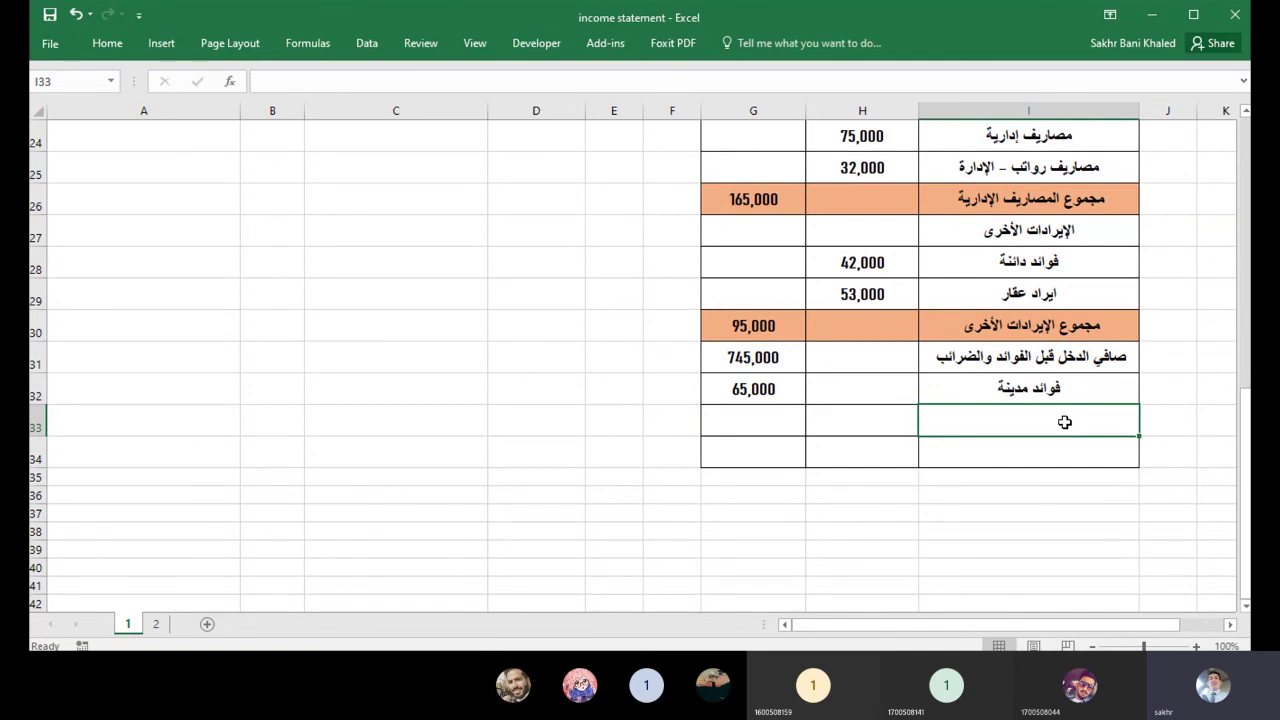
{"action": "type", "text": "صافي ال"}
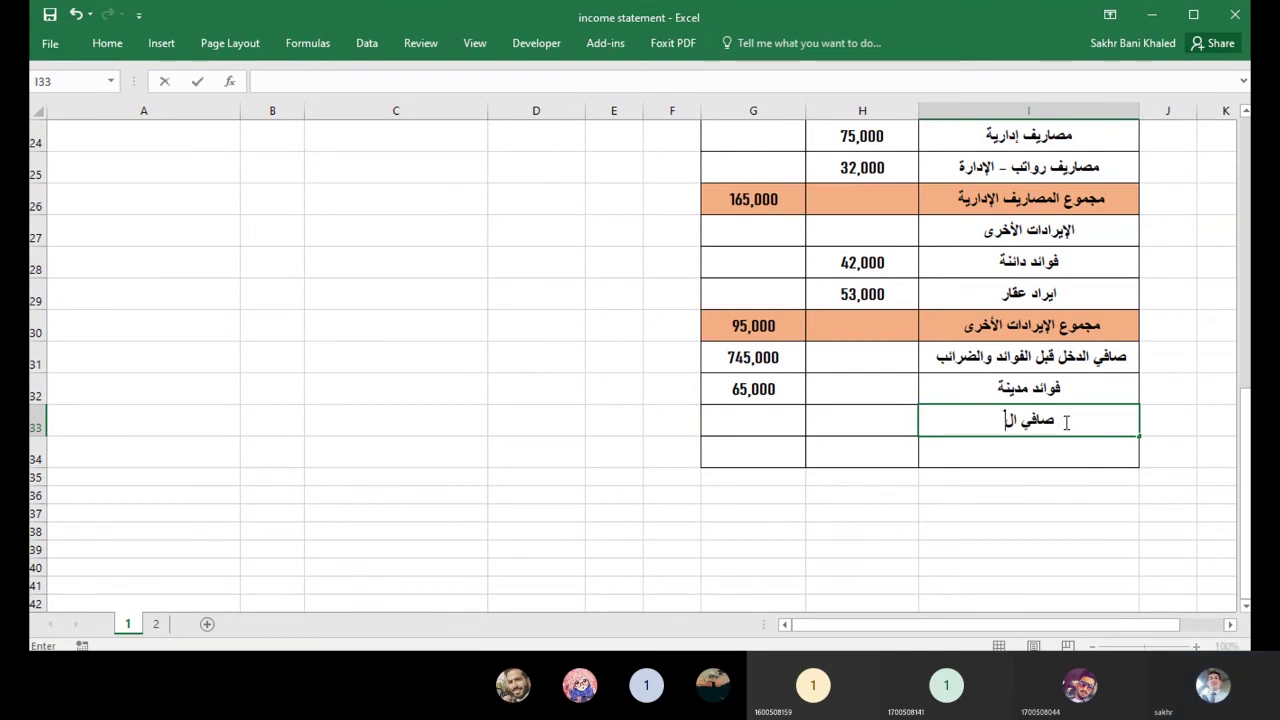
{"action": "type", "text": "دخل"}
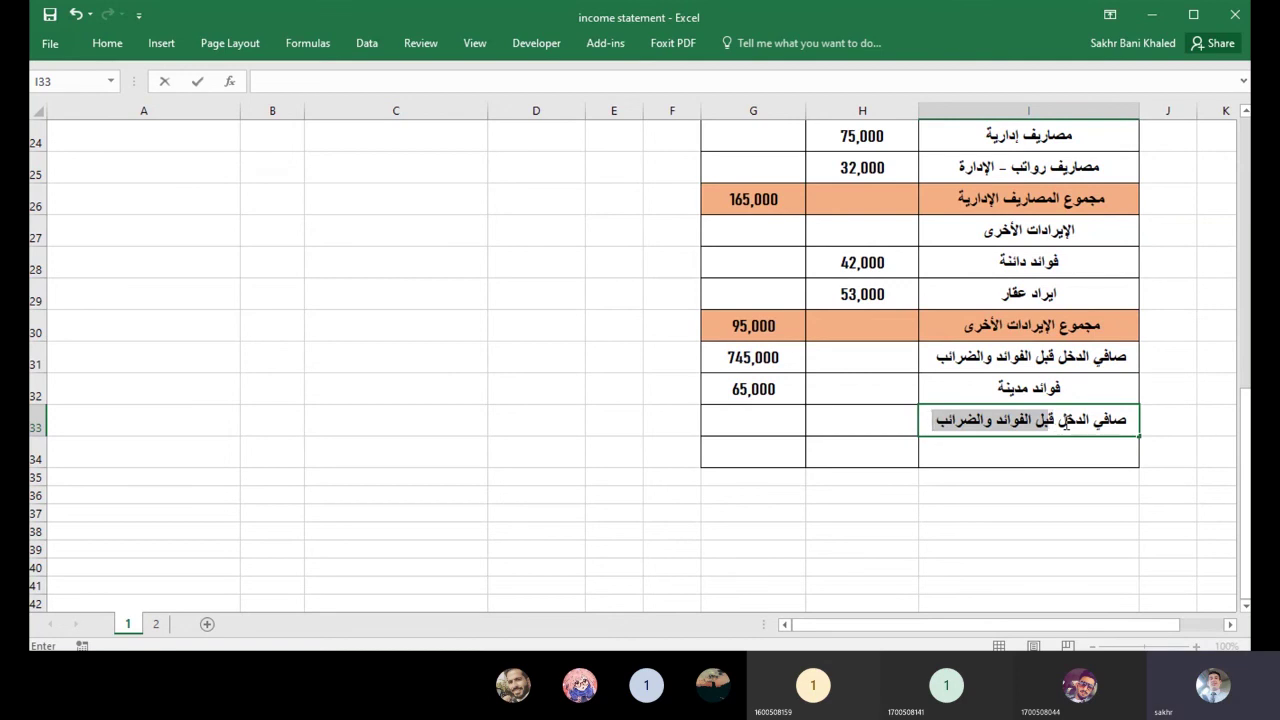
{"action": "type", "text": "قبل الض"}
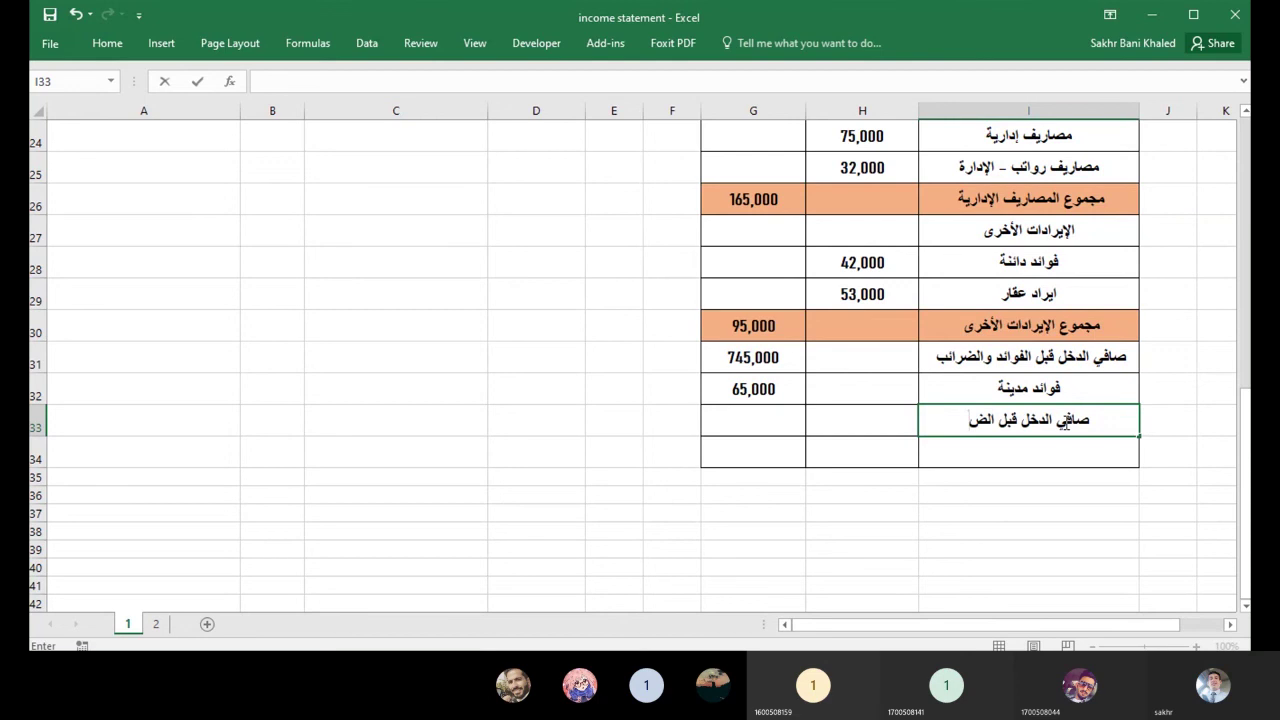
{"action": "type", "text": "رائب"}
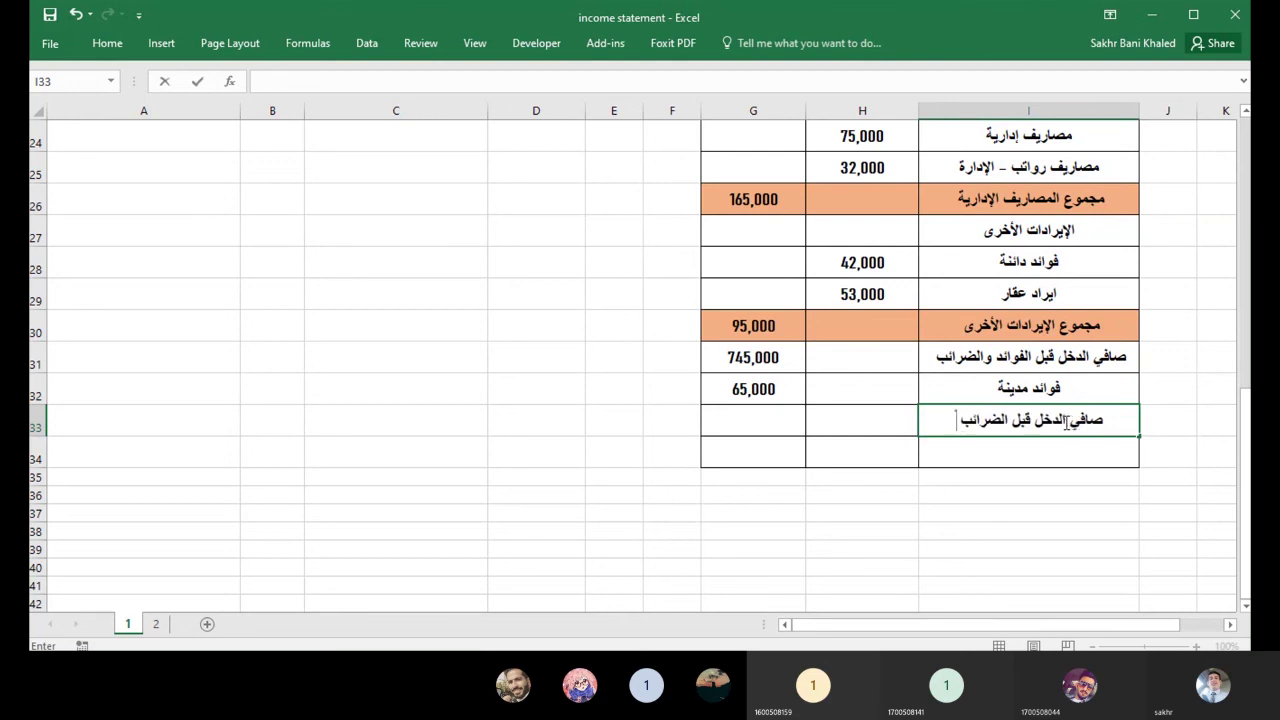
{"action": "key", "text": "Left"}
Calculate the net income before taxes in G33 with the formula =G31-G32.
{"action": "key", "text": "Left"}
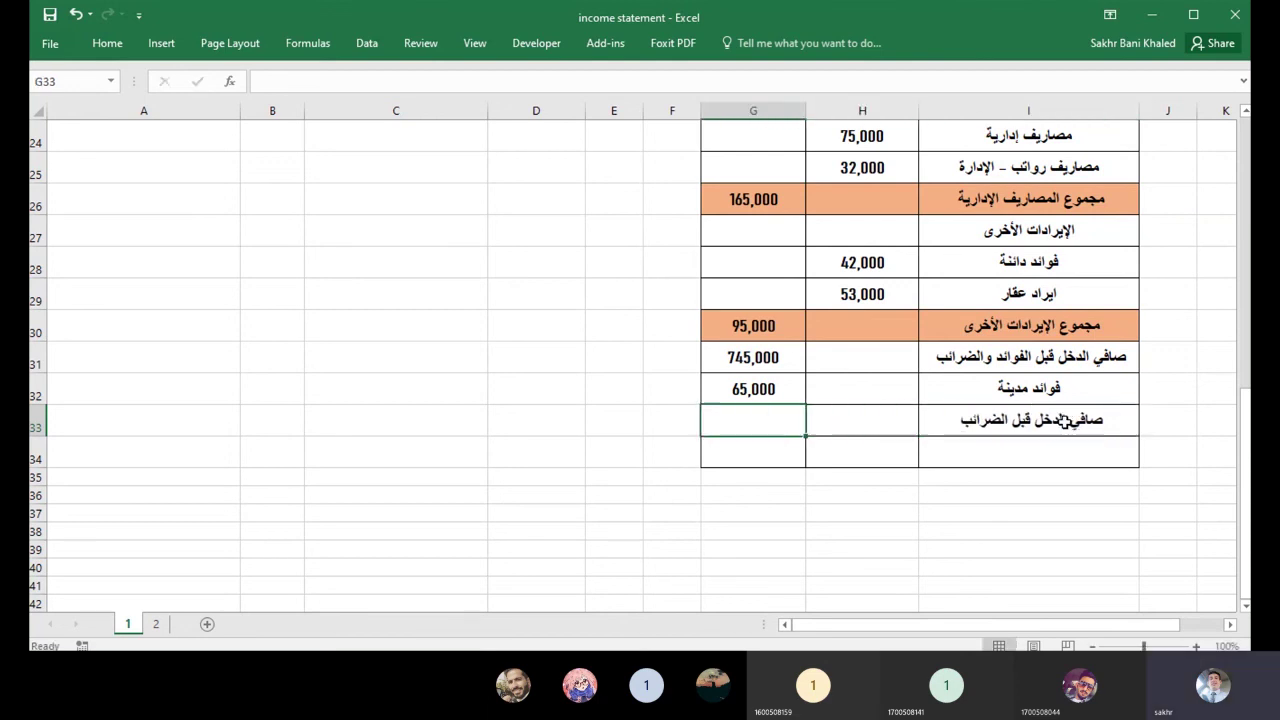
{"action": "type", "text": "="}
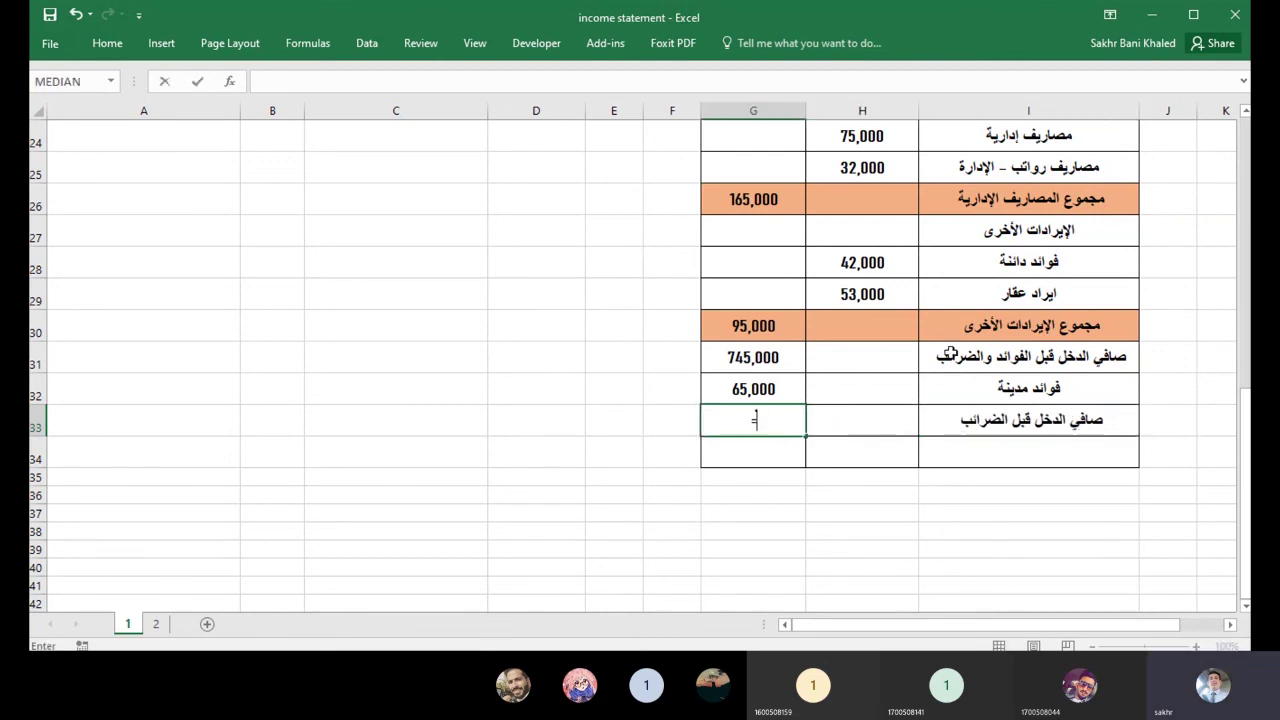
{"action": "left_click", "coordinate": [750, 356]}
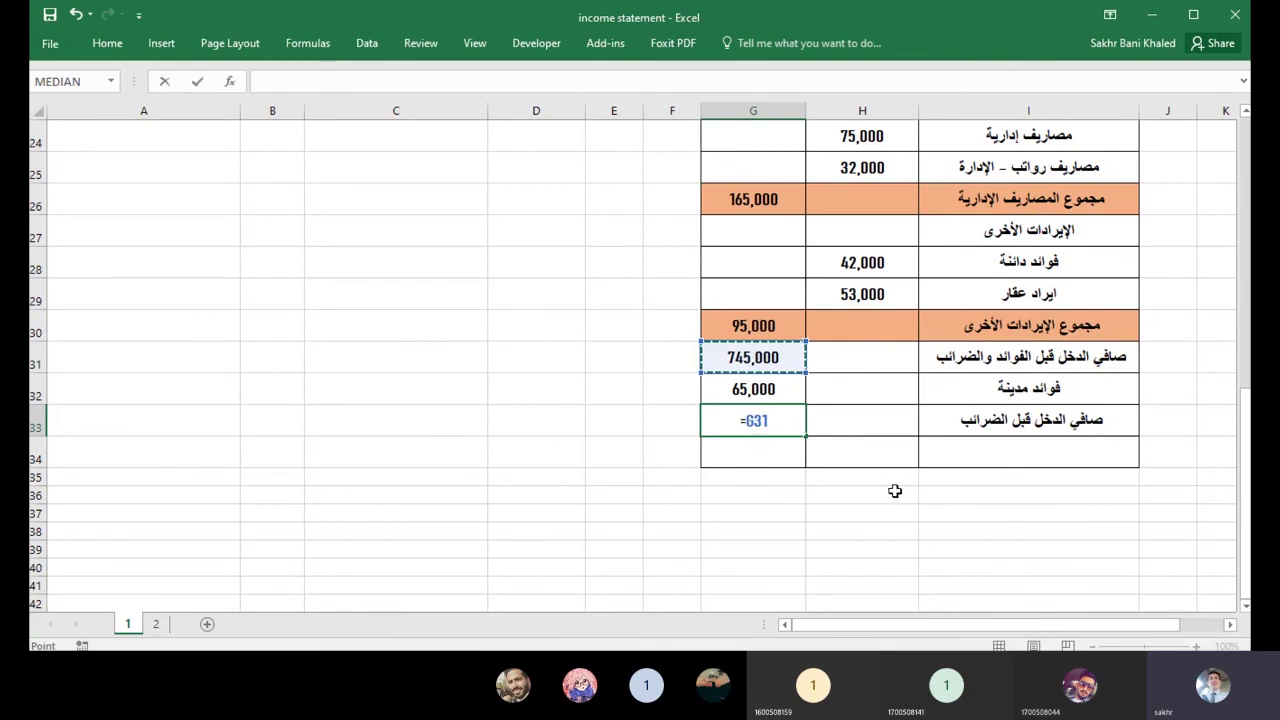
{"action": "type", "text": "-"}
{"action": "left_click", "coordinate": [731, 394]}
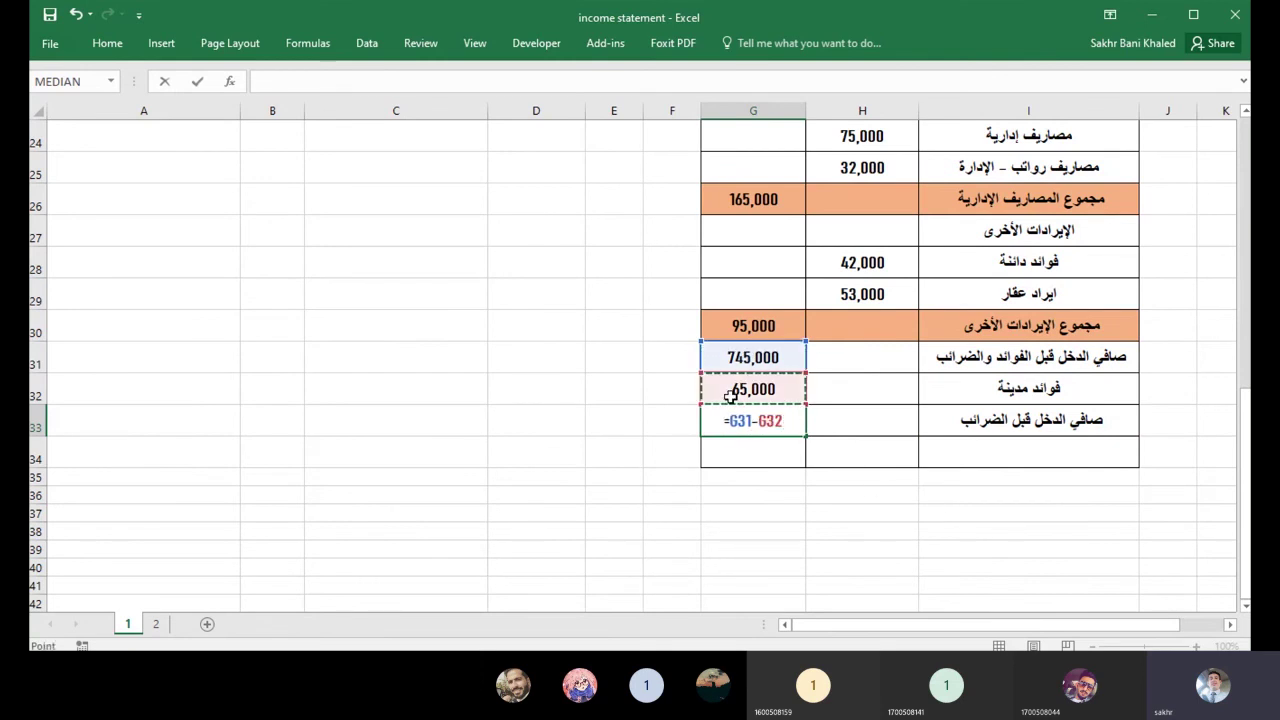
{"action": "key", "text": "Return"}
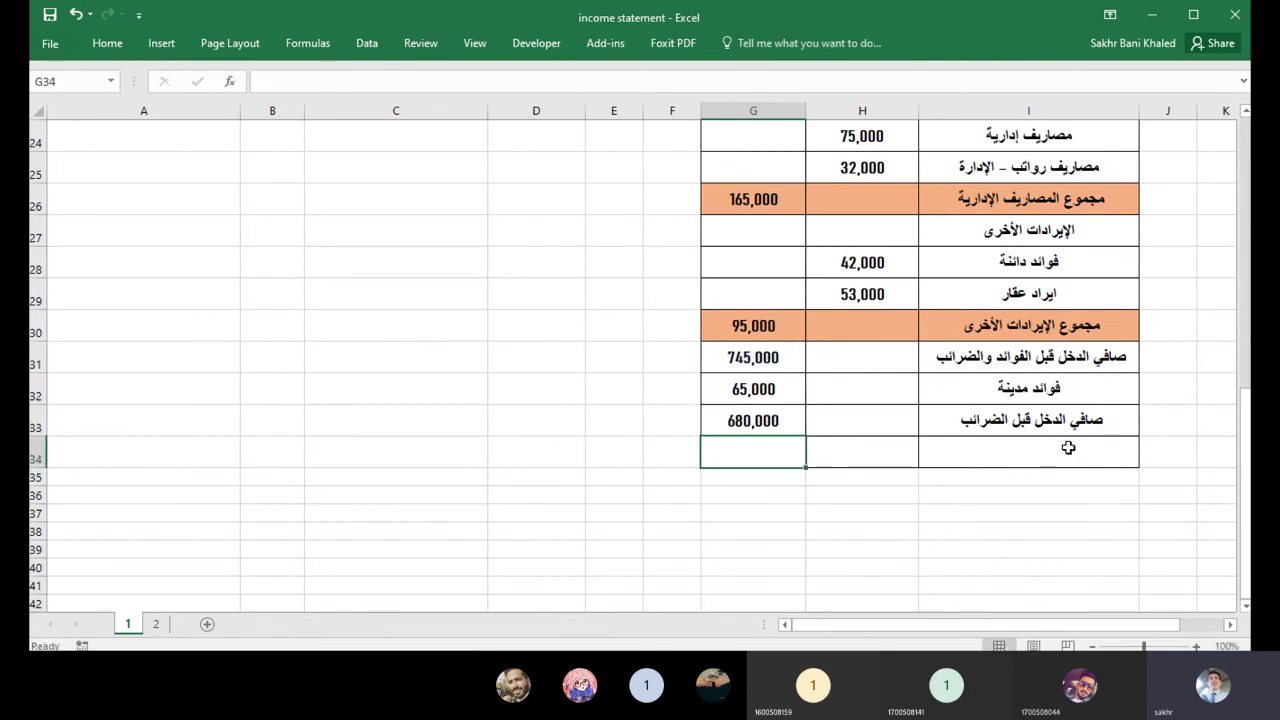
Link the label in I34 to the "الضرائب" item in C9 of the data table.
{"action": "left_click", "coordinate": [1066, 450]}
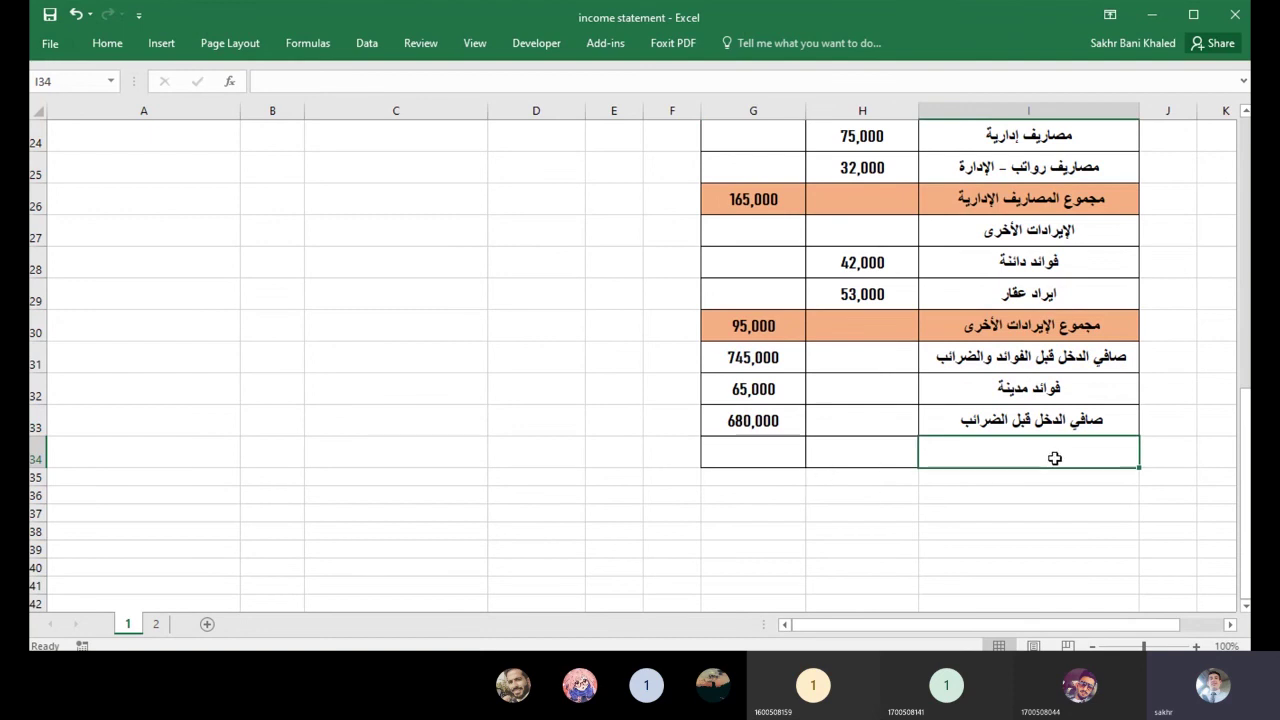
{"action": "type", "text": "="}
{"action": "scroll", "coordinate": [326, 369], "scroll_direction": "up", "scroll_amount": 6}
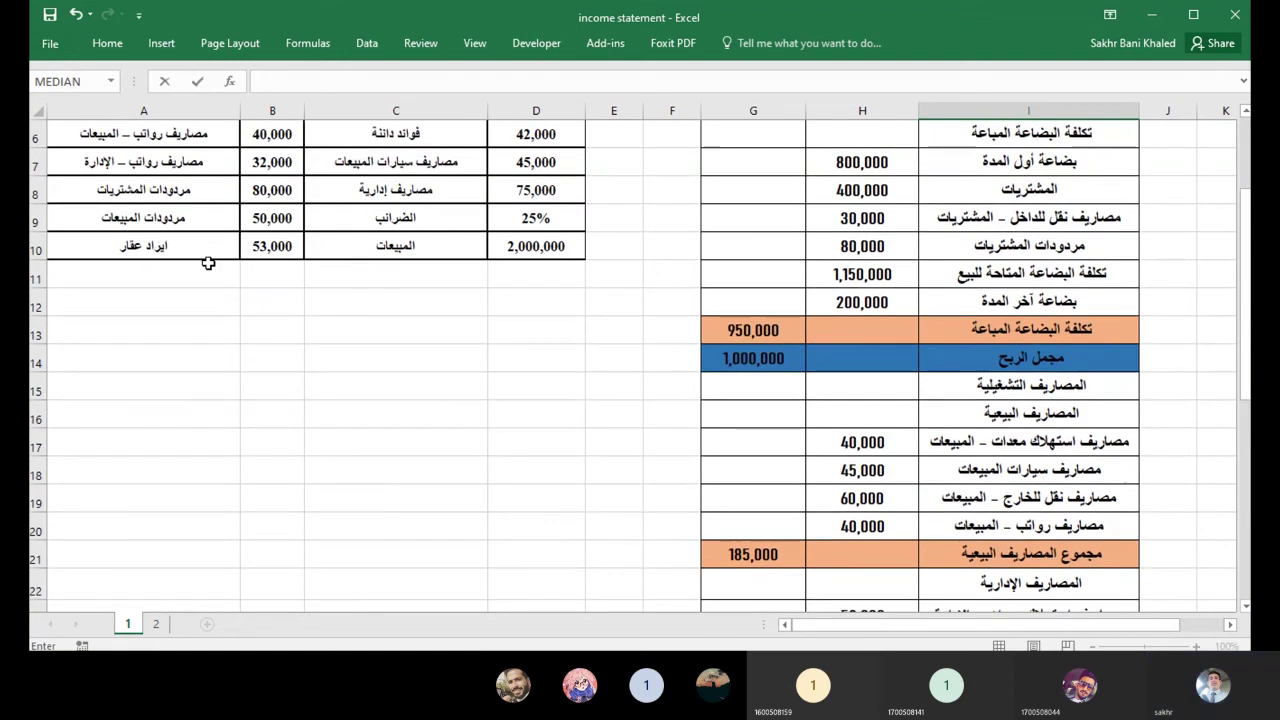
{"action": "left_click", "coordinate": [432, 219]}
{"action": "key", "text": "Return"}
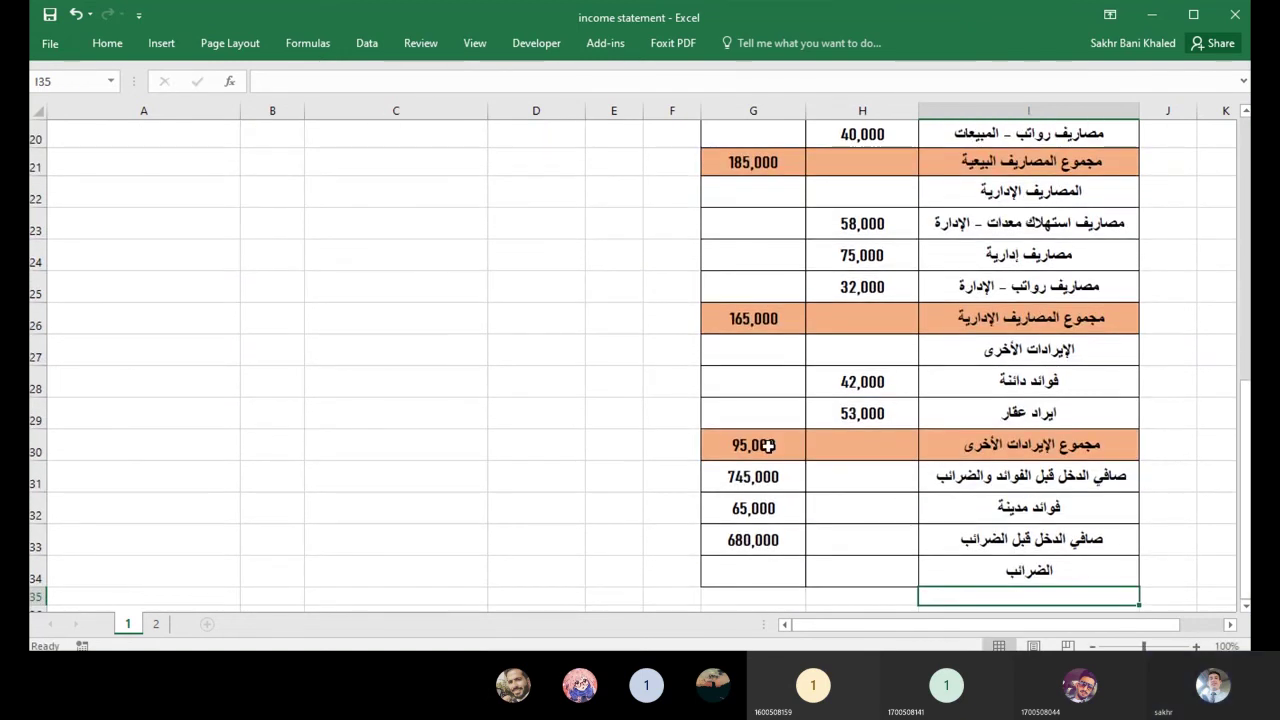
Calculate the taxes in G34 by multiplying the tax rate by the net income before taxes, using =D9*G33.
{"action": "left_click", "coordinate": [885, 572]}
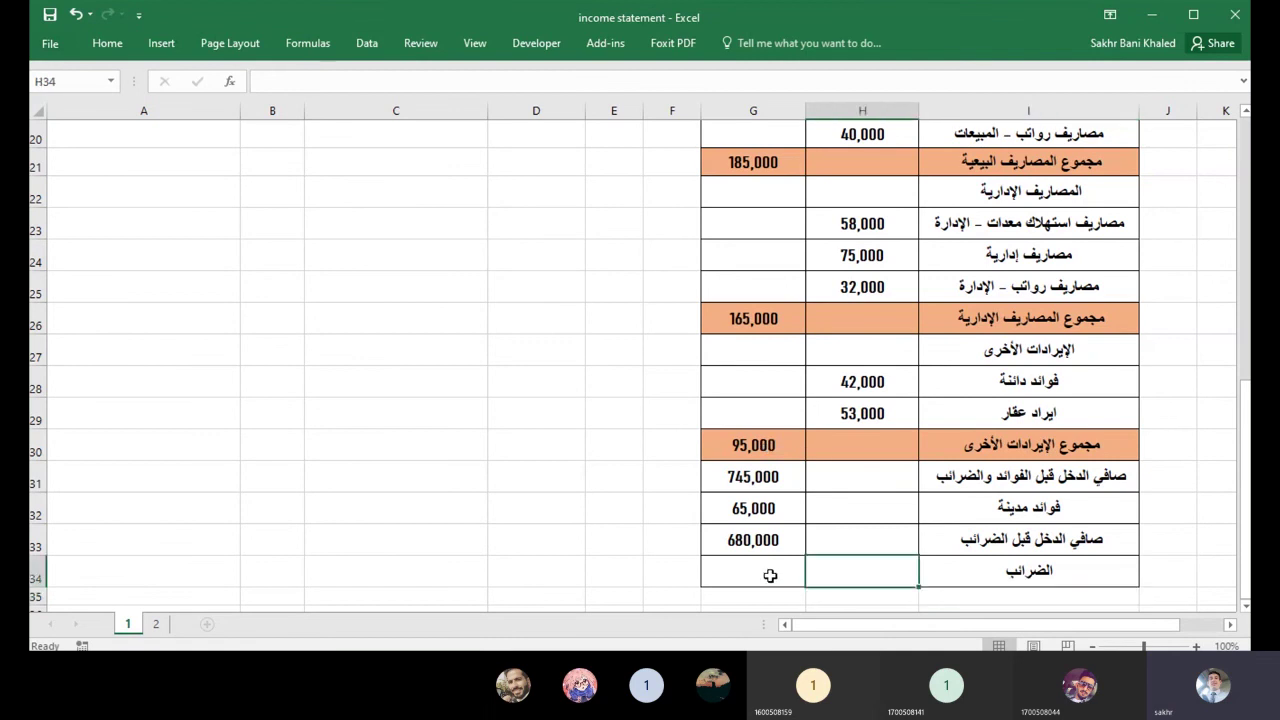
{"action": "left_click", "coordinate": [770, 575]}
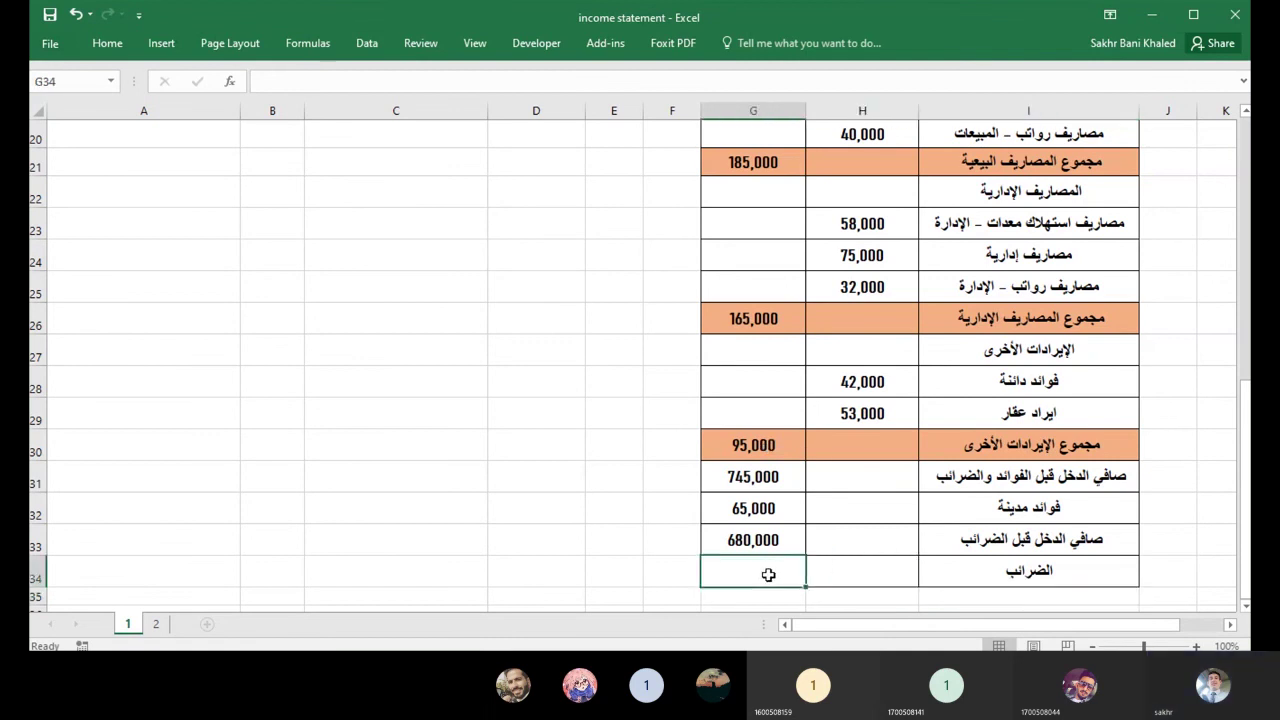
{"action": "type", "text": "="}
{"action": "scroll", "coordinate": [237, 414], "scroll_direction": "up", "scroll_amount": 6}
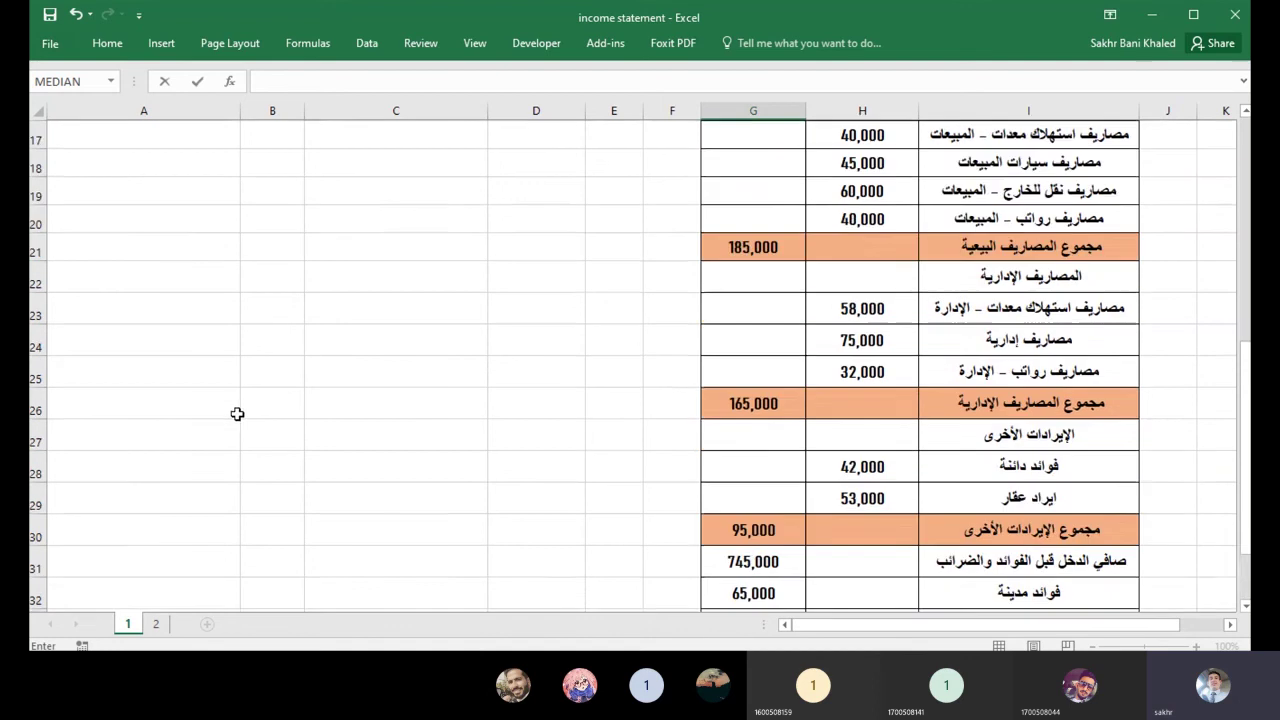
{"action": "left_click", "coordinate": [515, 363]}
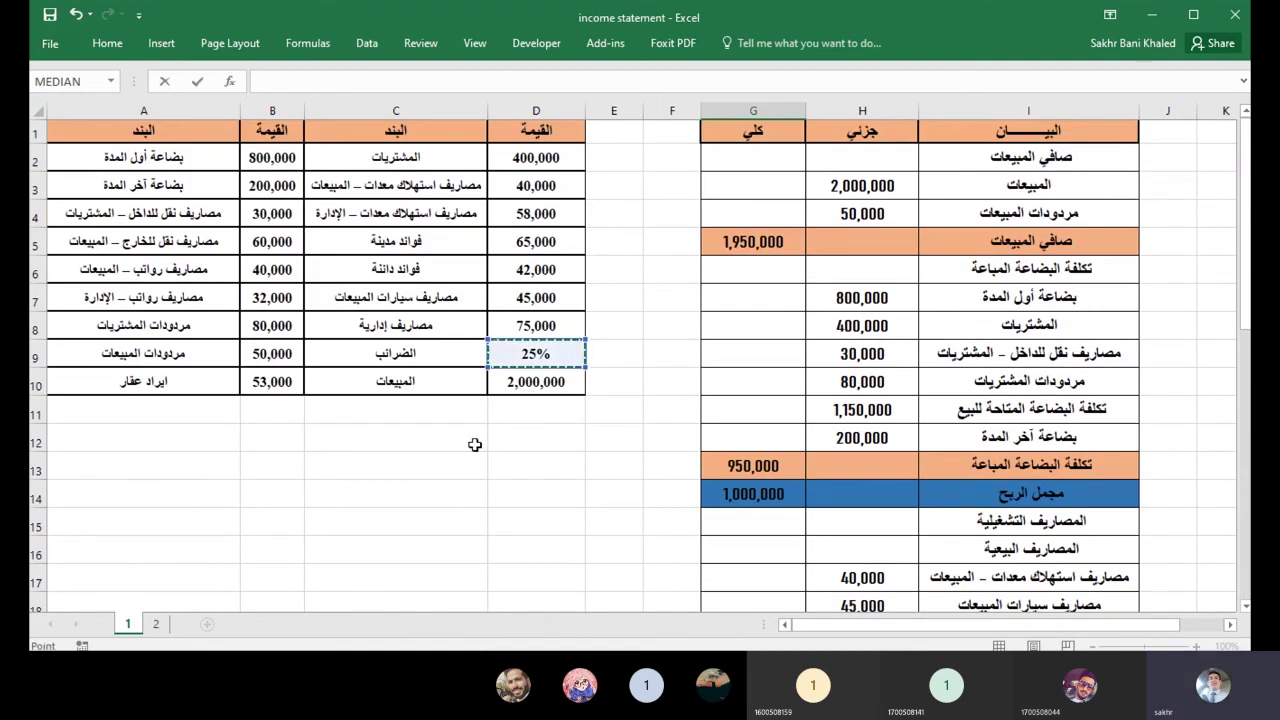
{"action": "type", "text": "*"}
{"action": "scroll", "coordinate": [776, 504], "scroll_direction": "down", "scroll_amount": 3}
{"action": "scroll", "coordinate": [817, 514], "scroll_direction": "down", "scroll_amount": 3}
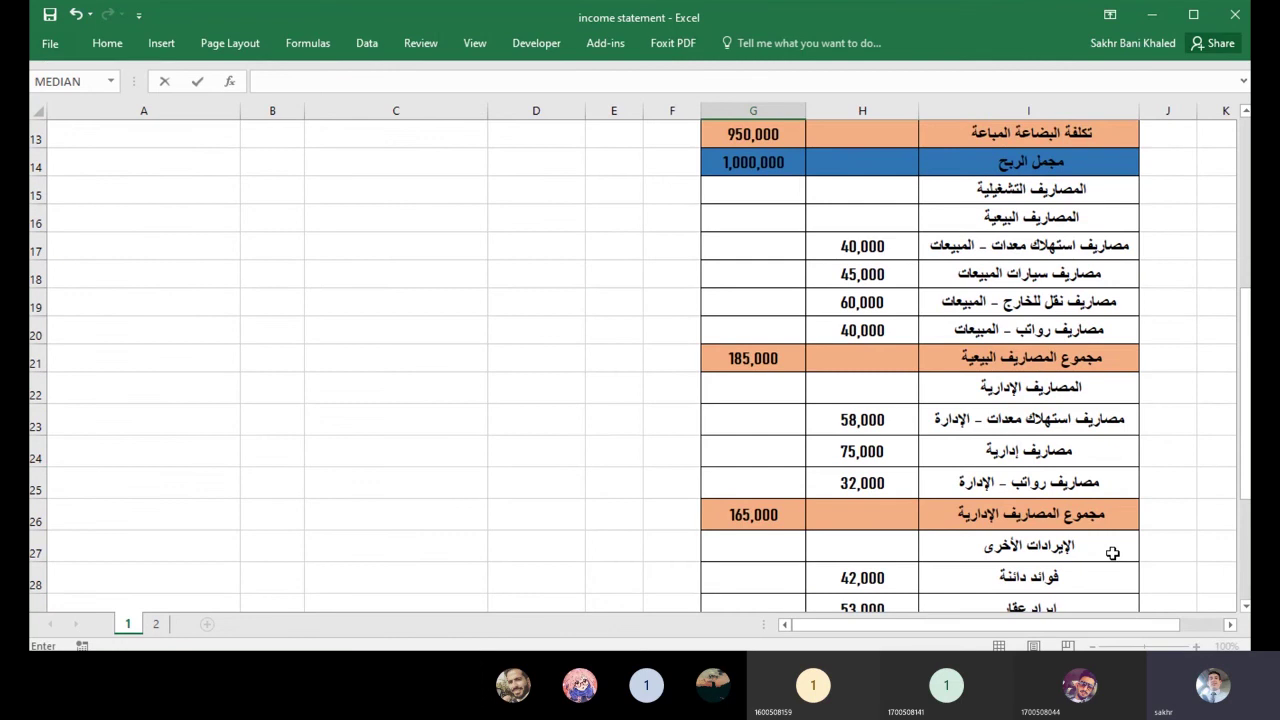
{"action": "scroll", "coordinate": [706, 570], "scroll_direction": "down", "scroll_amount": 1}
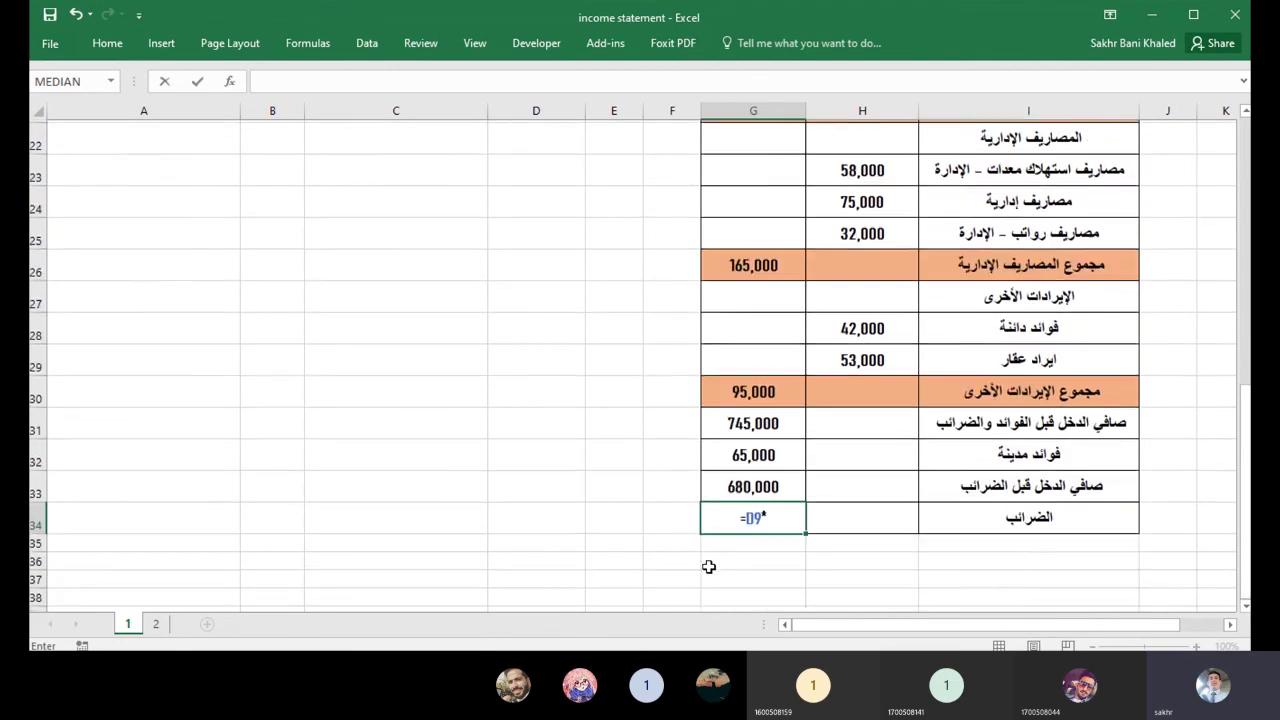
{"action": "left_click", "coordinate": [720, 486]}
{"action": "key", "text": "Return"}
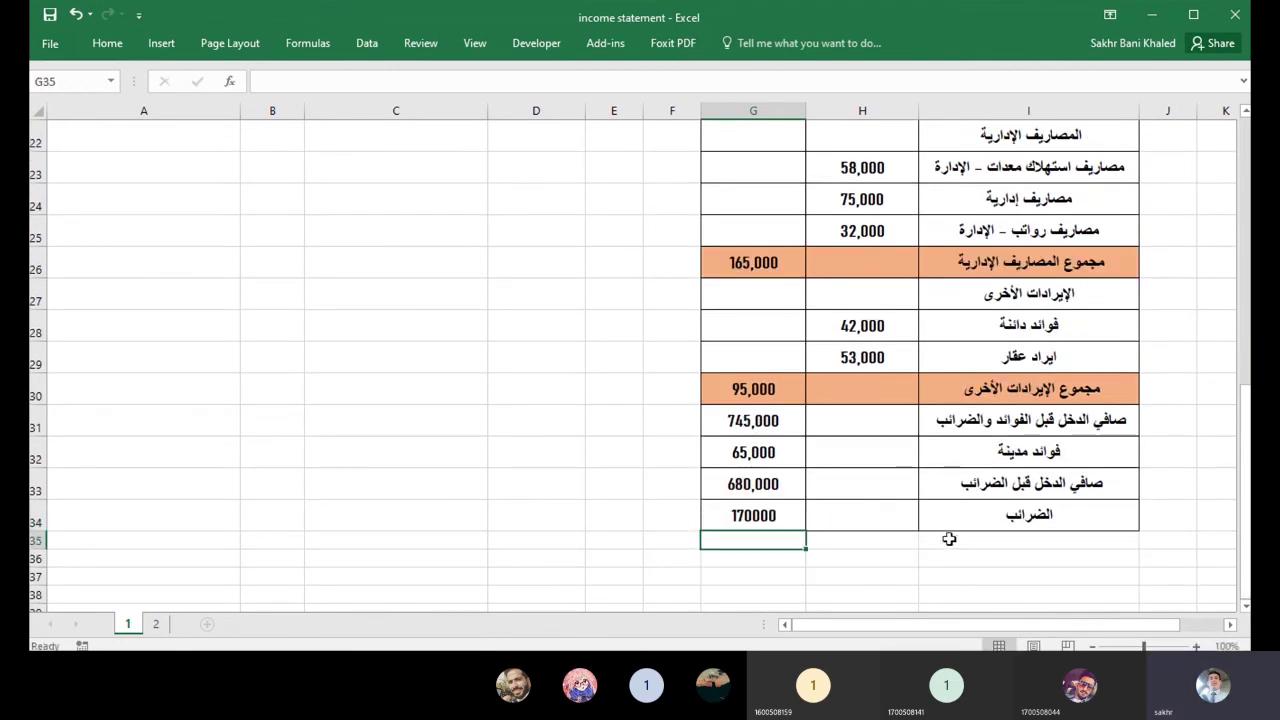
Try to copy the formatting of the taxes row, G34:I34, to row 35 with Format Painter, and undo it.
{"action": "left_click_drag", "start_coordinate": [1125, 518], "coordinate": [750, 515]}
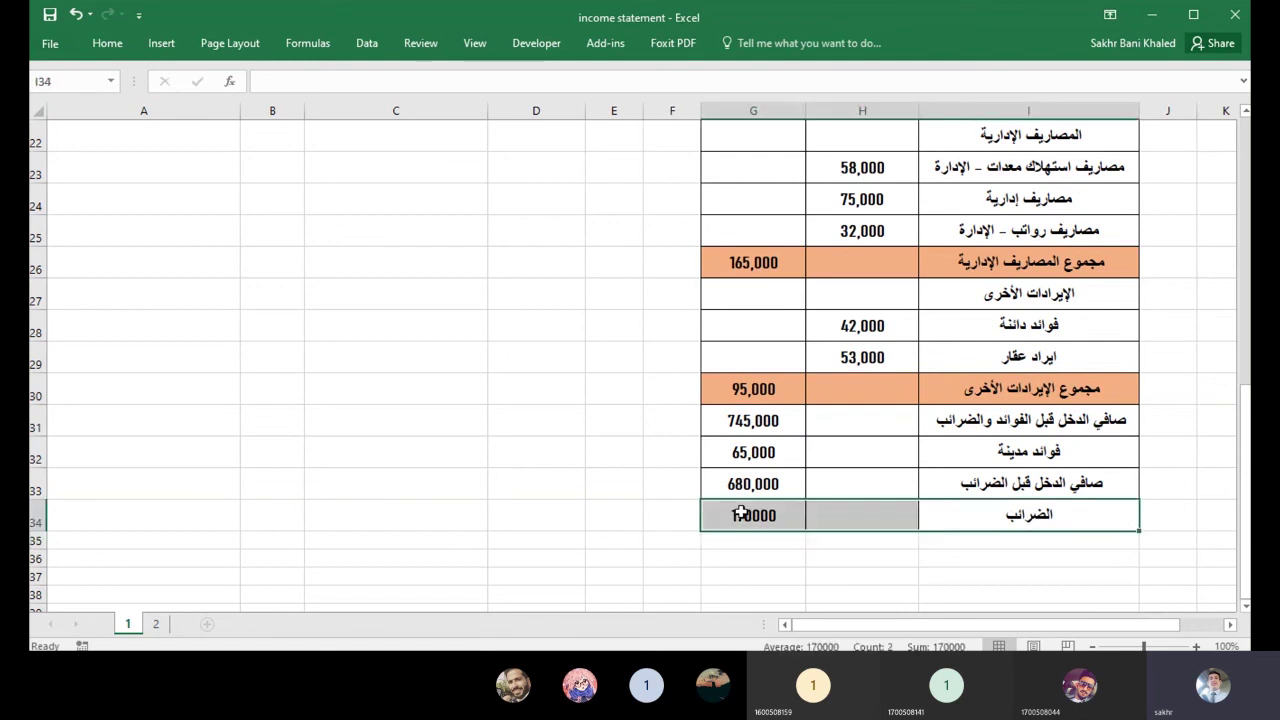
{"action": "left_click", "coordinate": [119, 48]}
{"action": "left_click", "coordinate": [92, 109]}
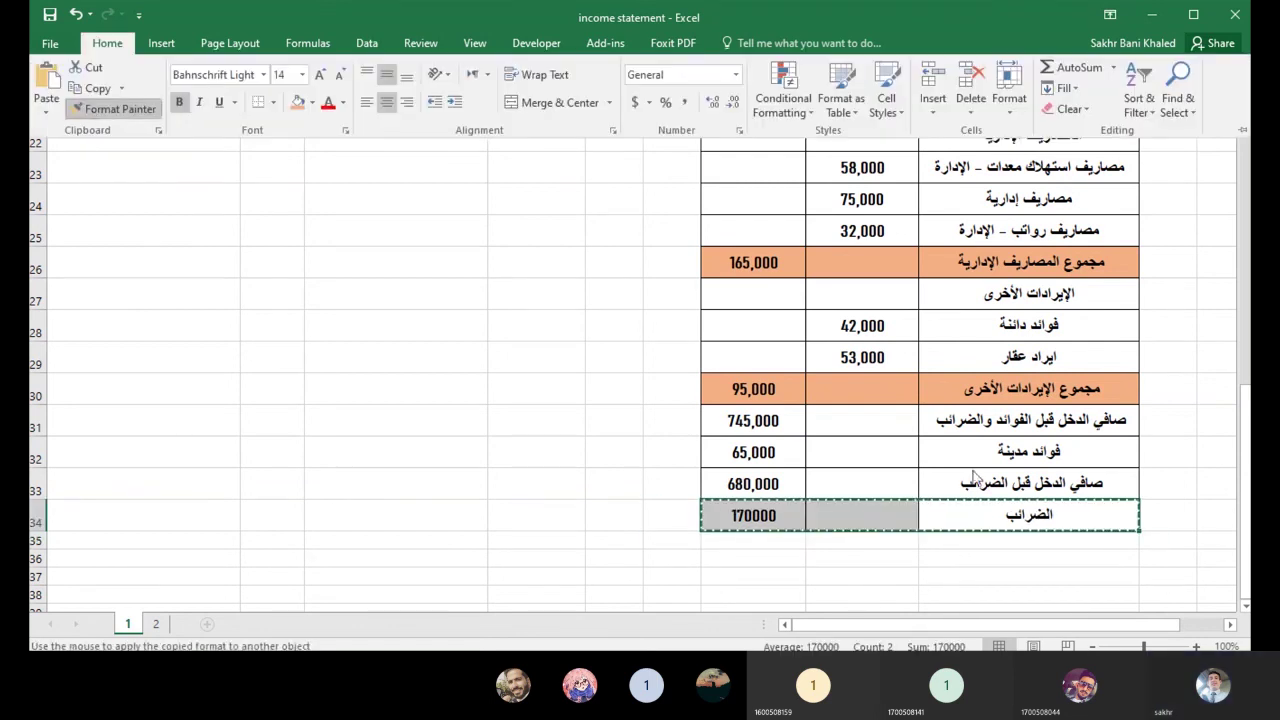
{"action": "left_click", "coordinate": [1090, 545]}
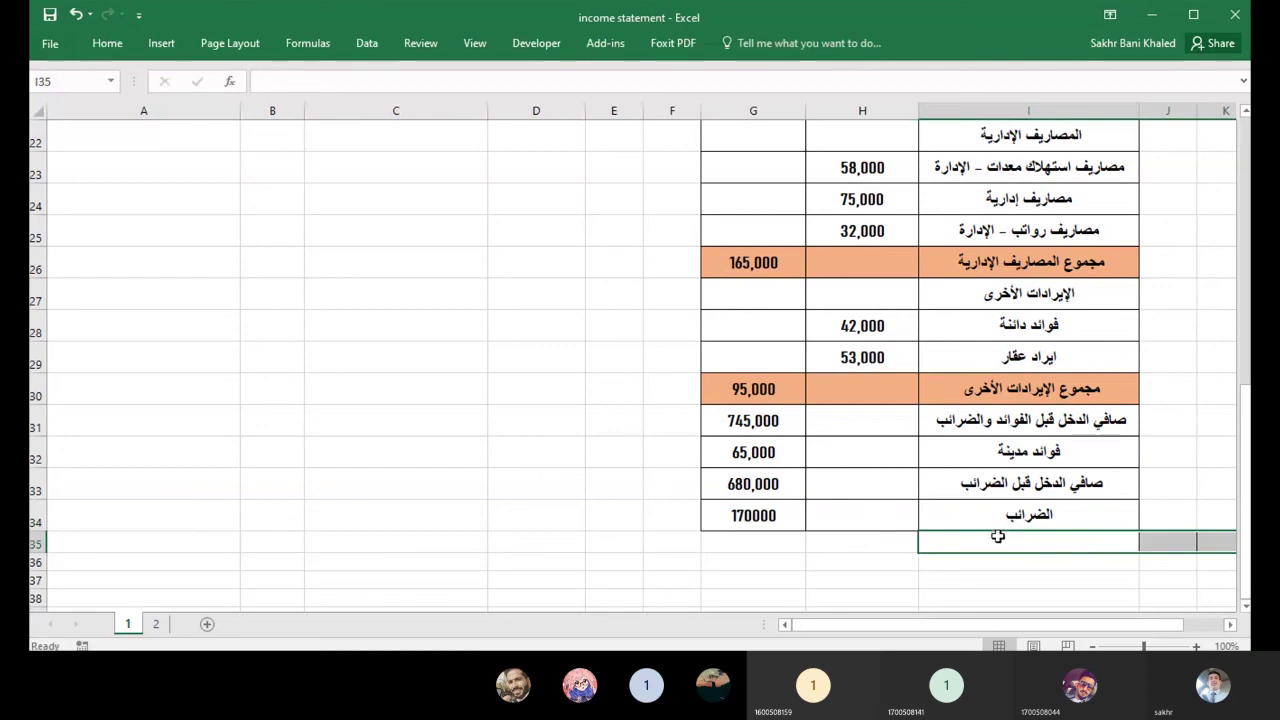
{"action": "key", "text": "ctrl+z"}
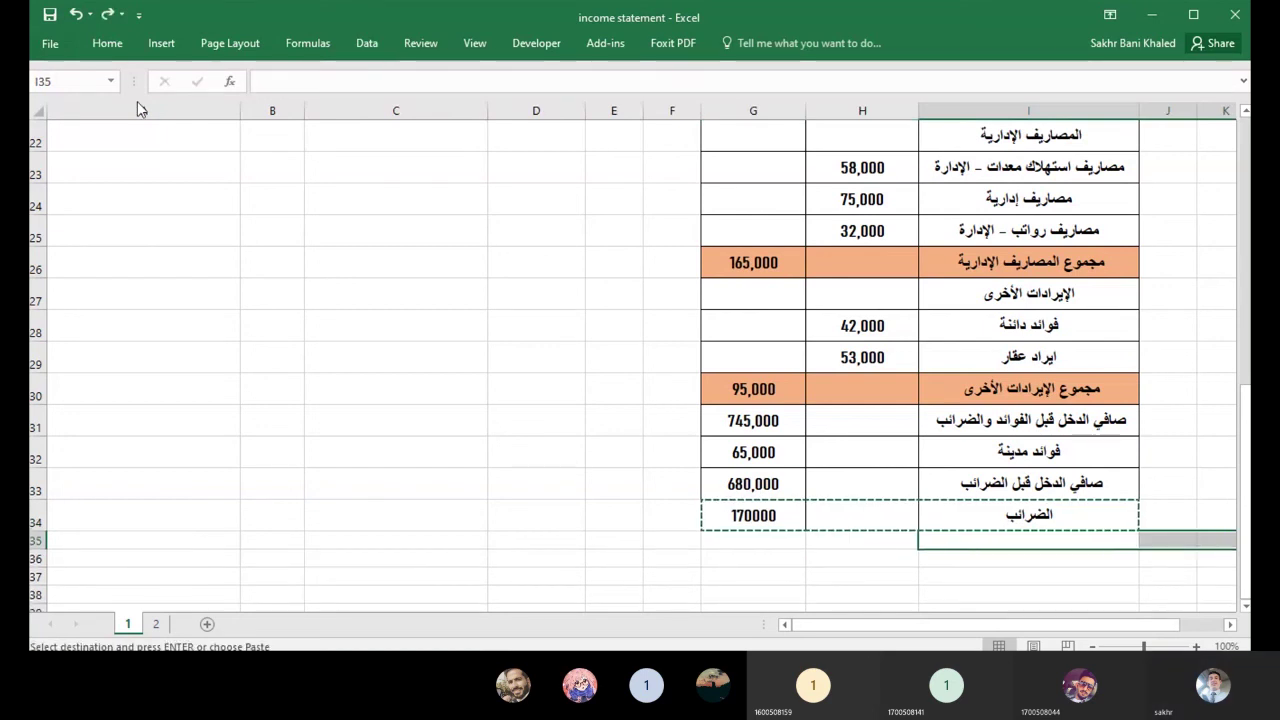
{"action": "left_click", "coordinate": [107, 43]}
{"action": "left_click", "coordinate": [1087, 548]}
{"action": "key", "text": "Escape"}
Copy the formatting of I34 to G35:I35 with Format Painter, and increase the height of row 35 to match the rows above.
{"action": "left_click", "coordinate": [925, 522]}
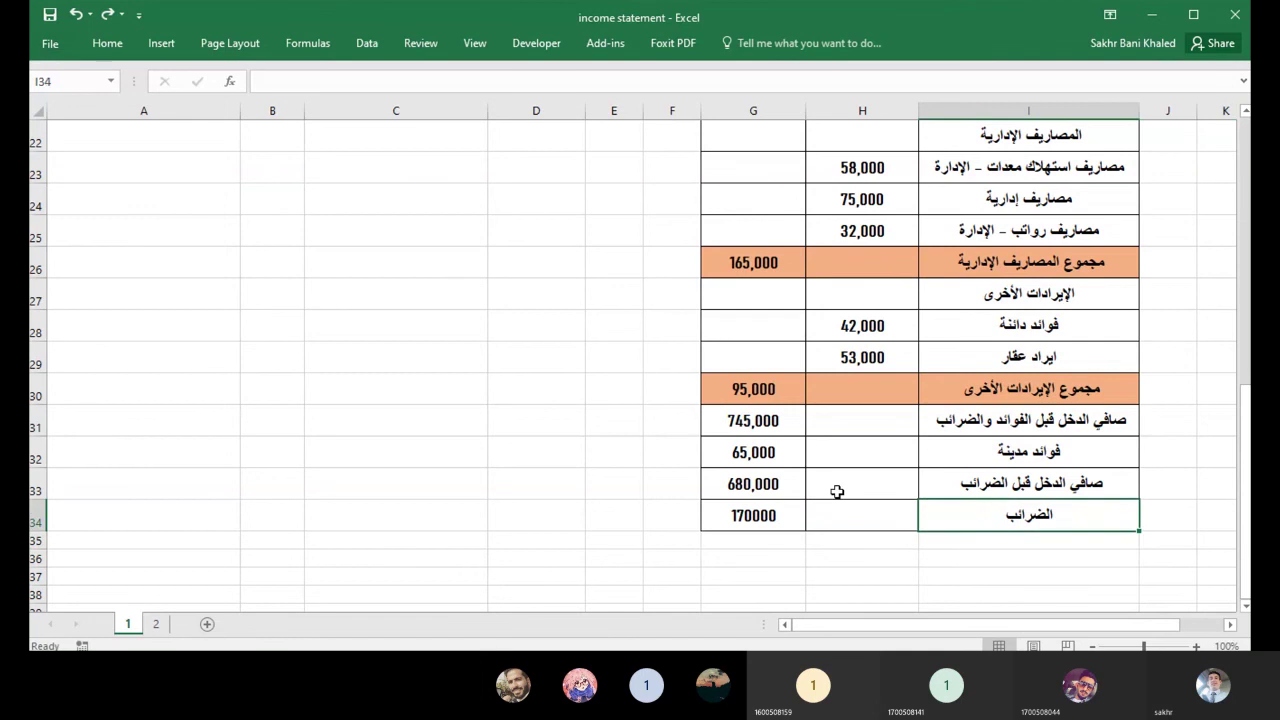
{"action": "left_click", "coordinate": [107, 43]}
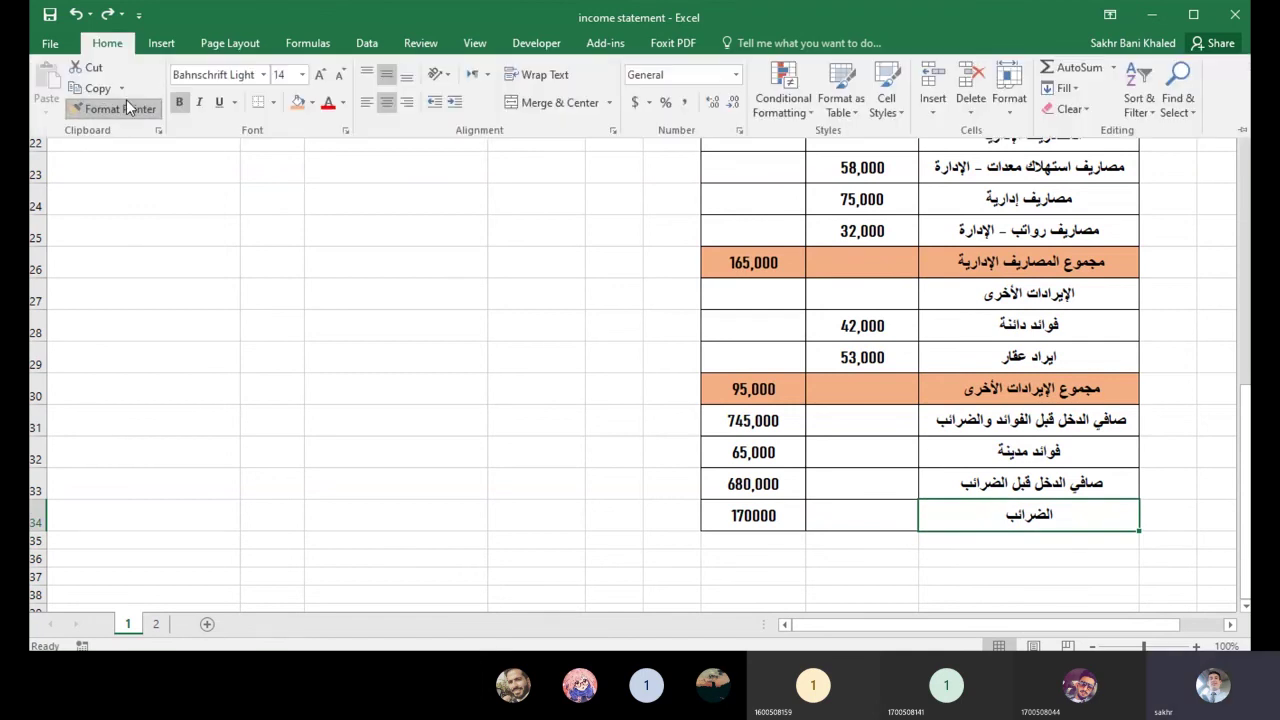
{"action": "left_click", "coordinate": [120, 108]}
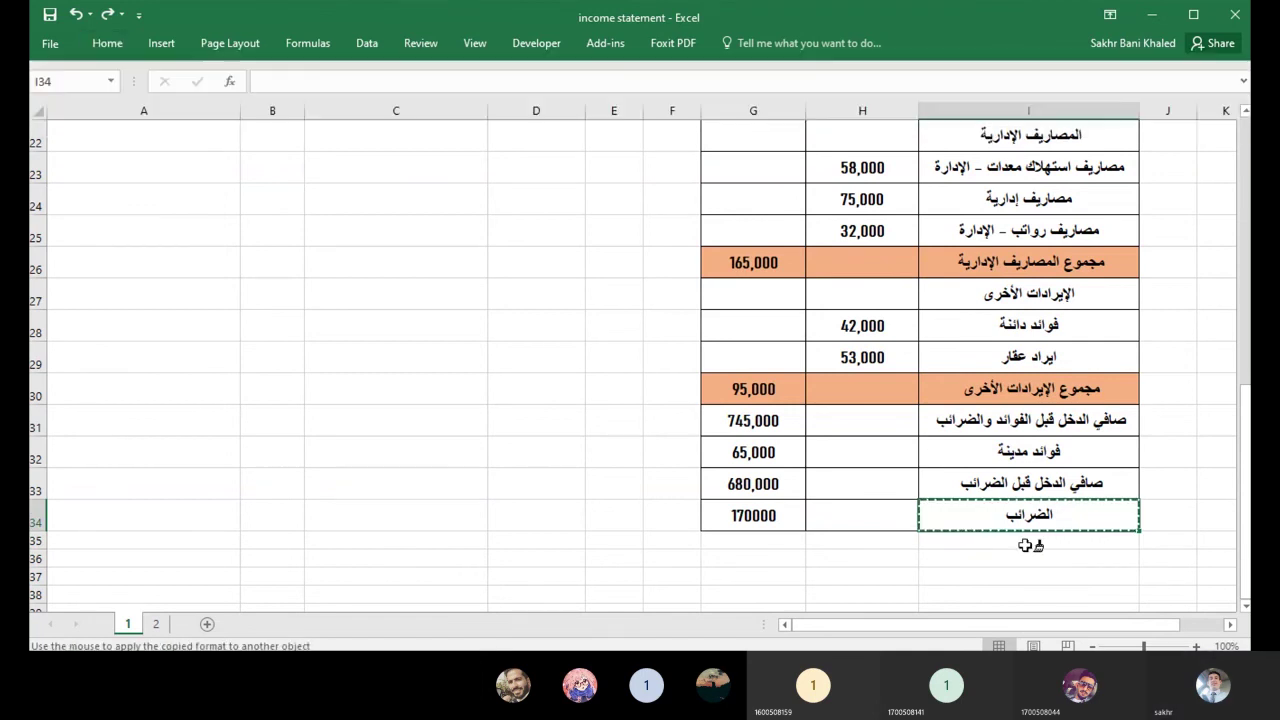
{"action": "left_click_drag", "start_coordinate": [1030, 545], "coordinate": [760, 540]}
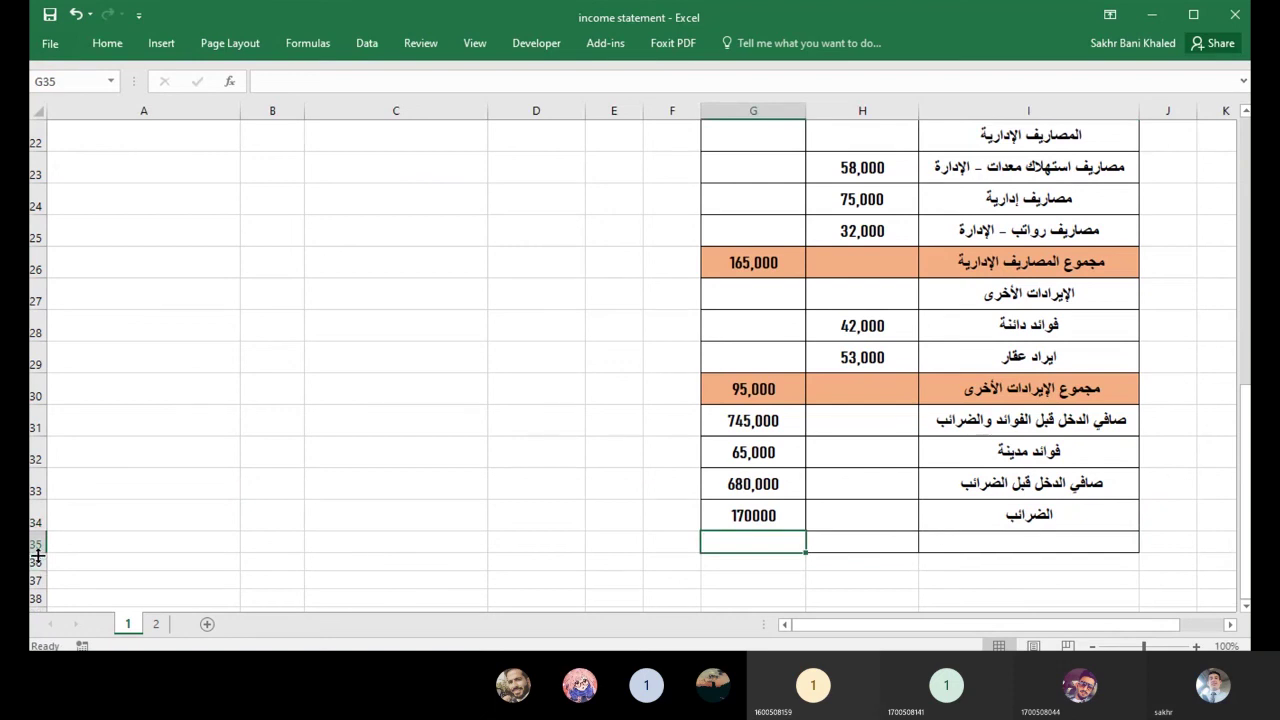
{"action": "left_click_drag", "start_coordinate": [36, 551], "coordinate": [36, 562]}
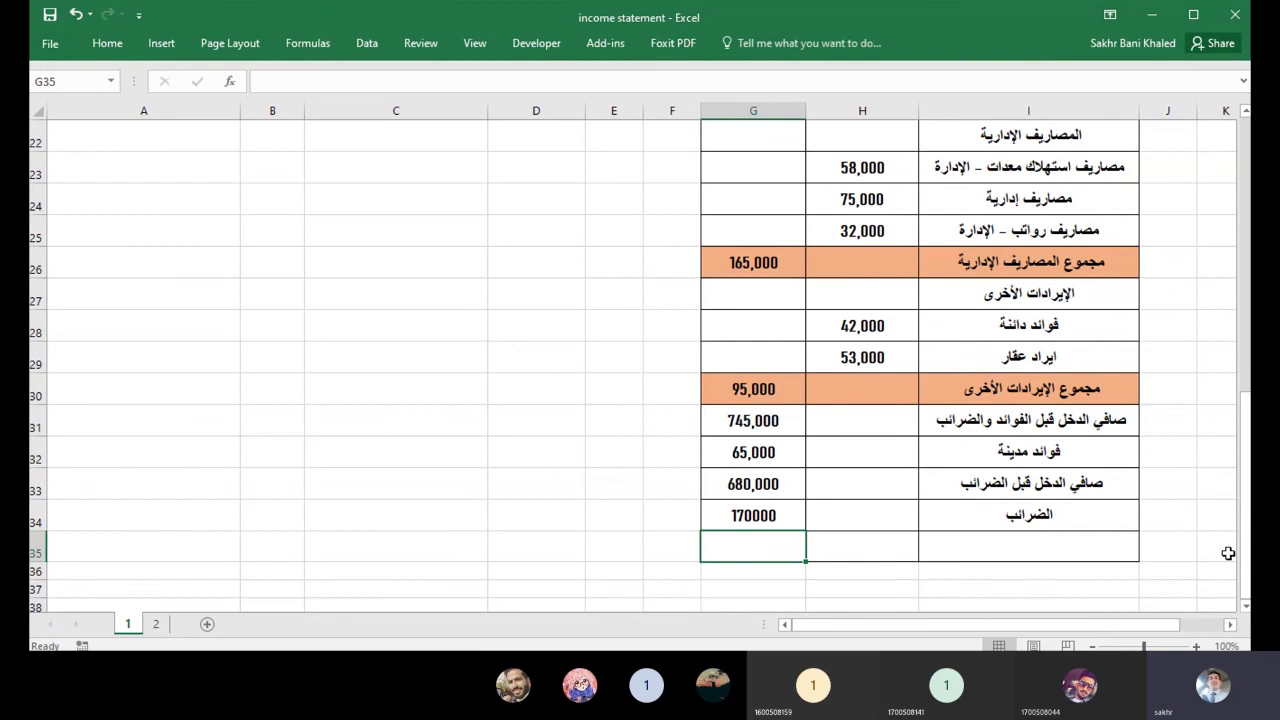
Enter the label "صافي الدخل" in I35.
{"action": "left_click", "coordinate": [1100, 543]}
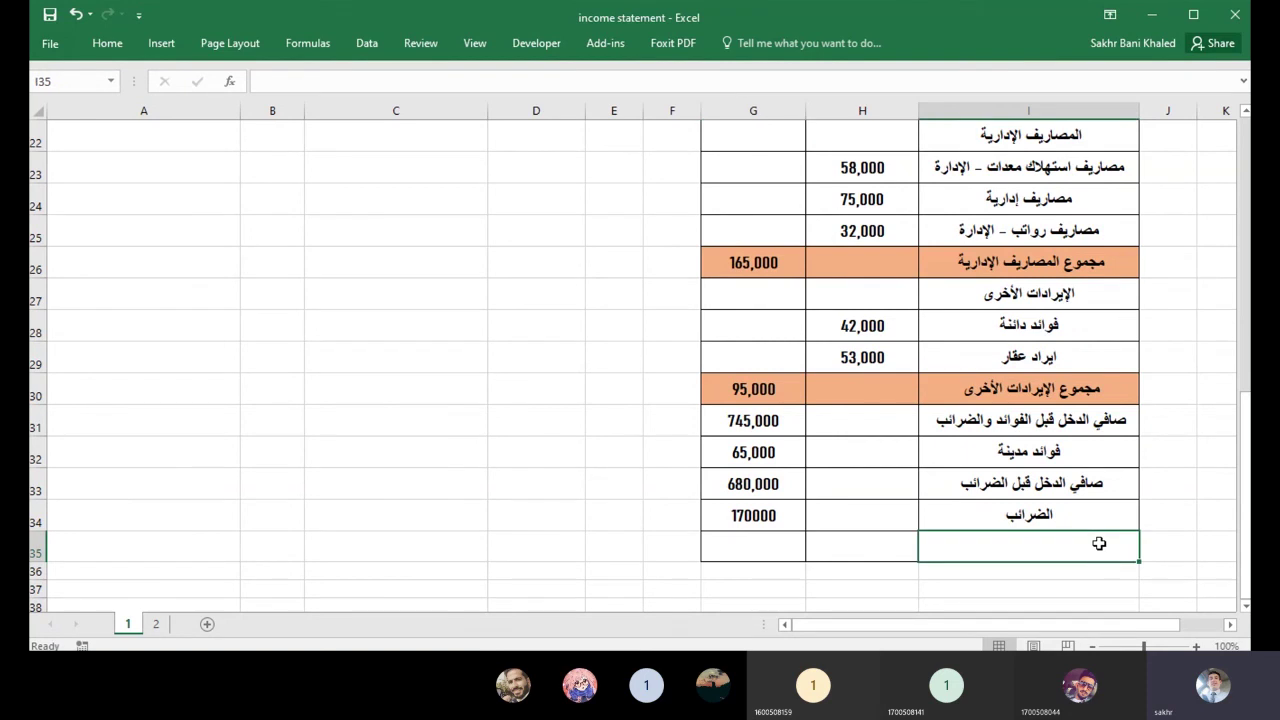
{"action": "type", "text": "صافي ال"}
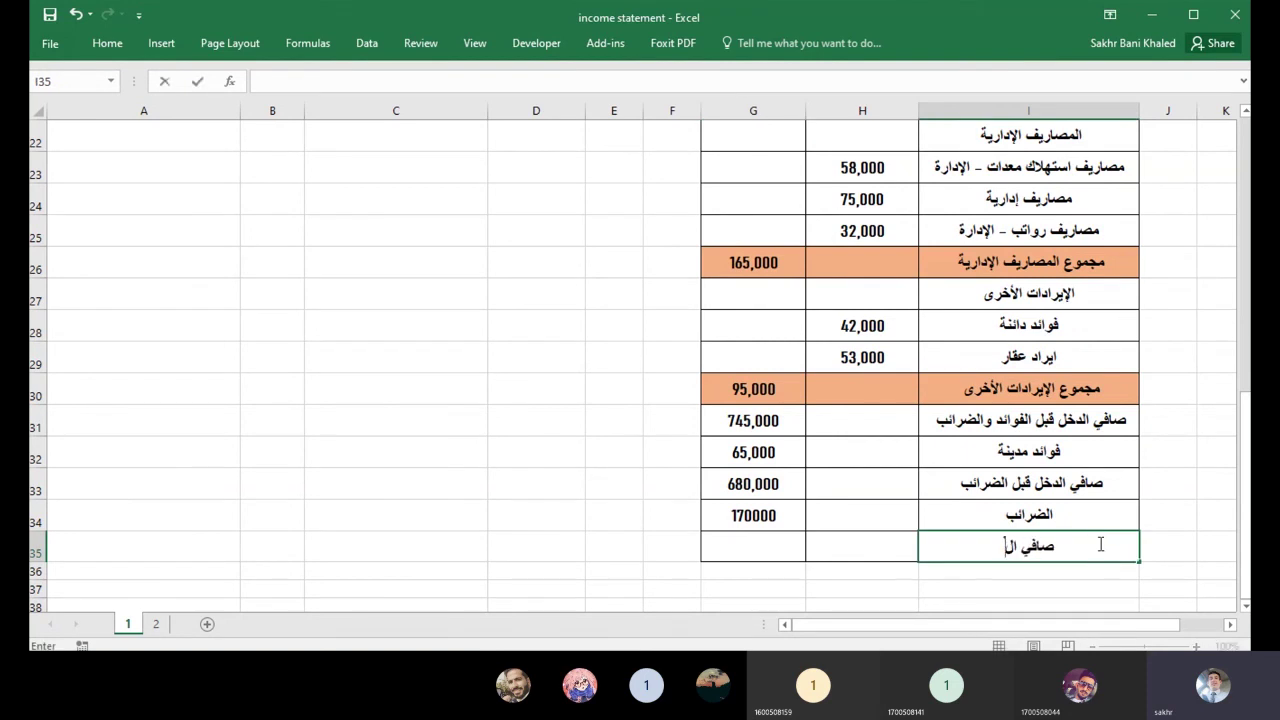
{"action": "type", "text": "دخل"}
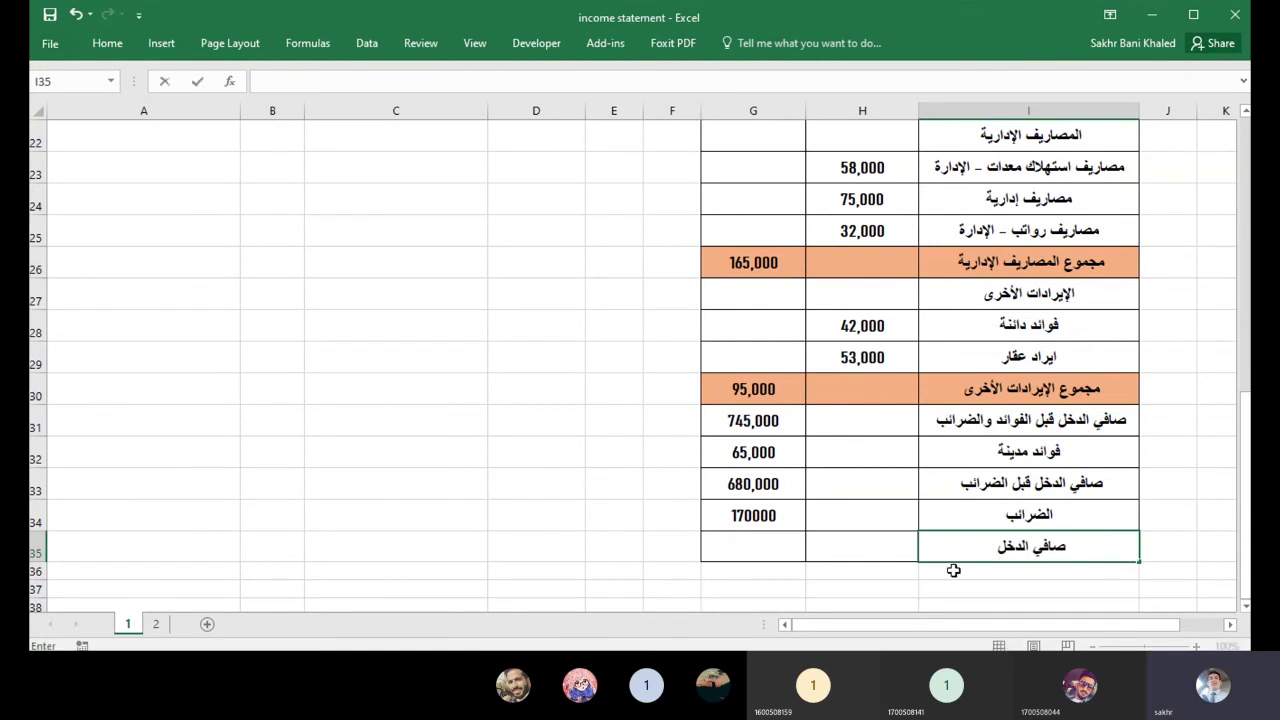
Calculate the net income in G35 by subtracting taxes from net income before taxes, using =G33-G34.
{"action": "left_click", "coordinate": [721, 553]}
{"action": "type", "text": "="}
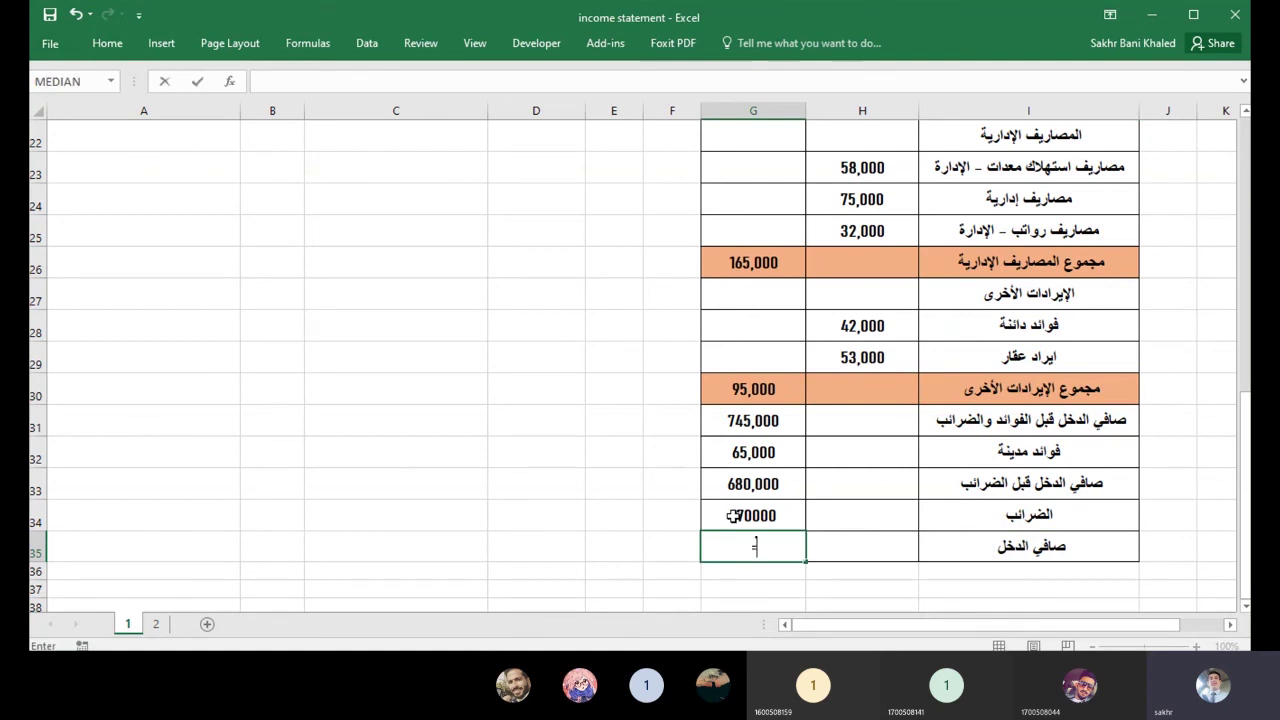
{"action": "left_click", "coordinate": [735, 485]}
{"action": "type", "text": "-"}
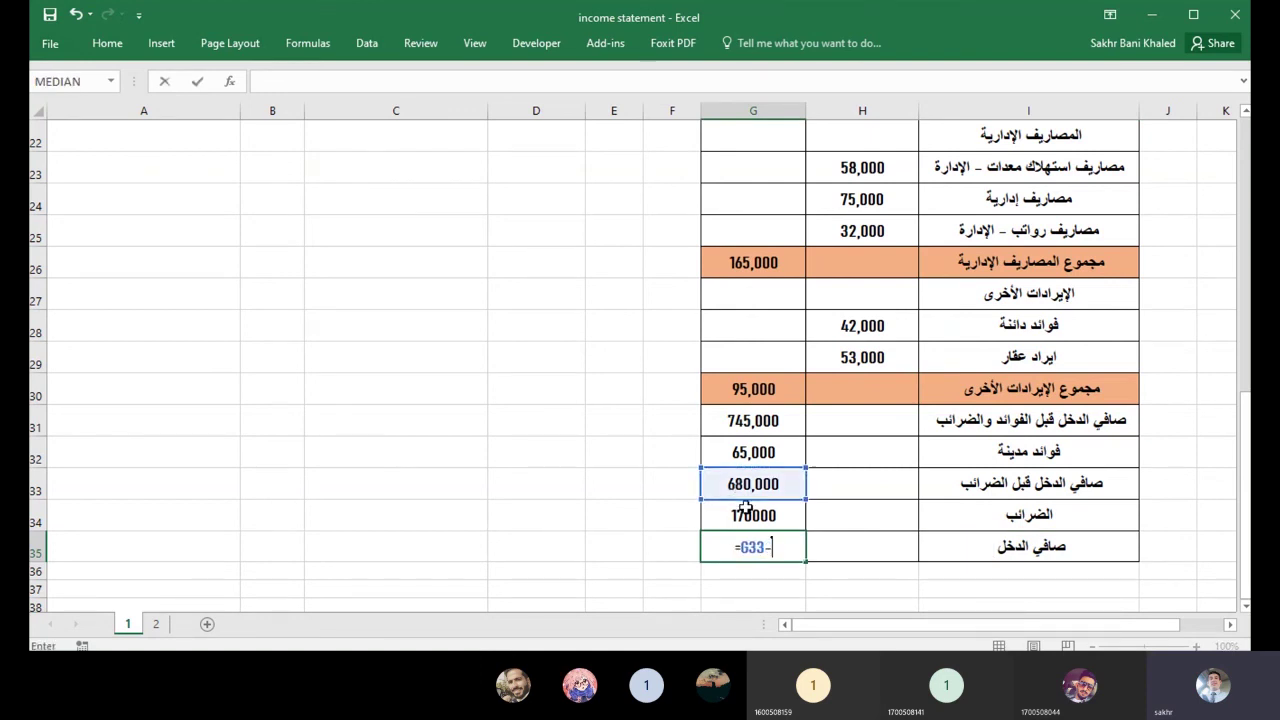
{"action": "left_click", "coordinate": [740, 515]}
{"action": "key", "text": "Return"}
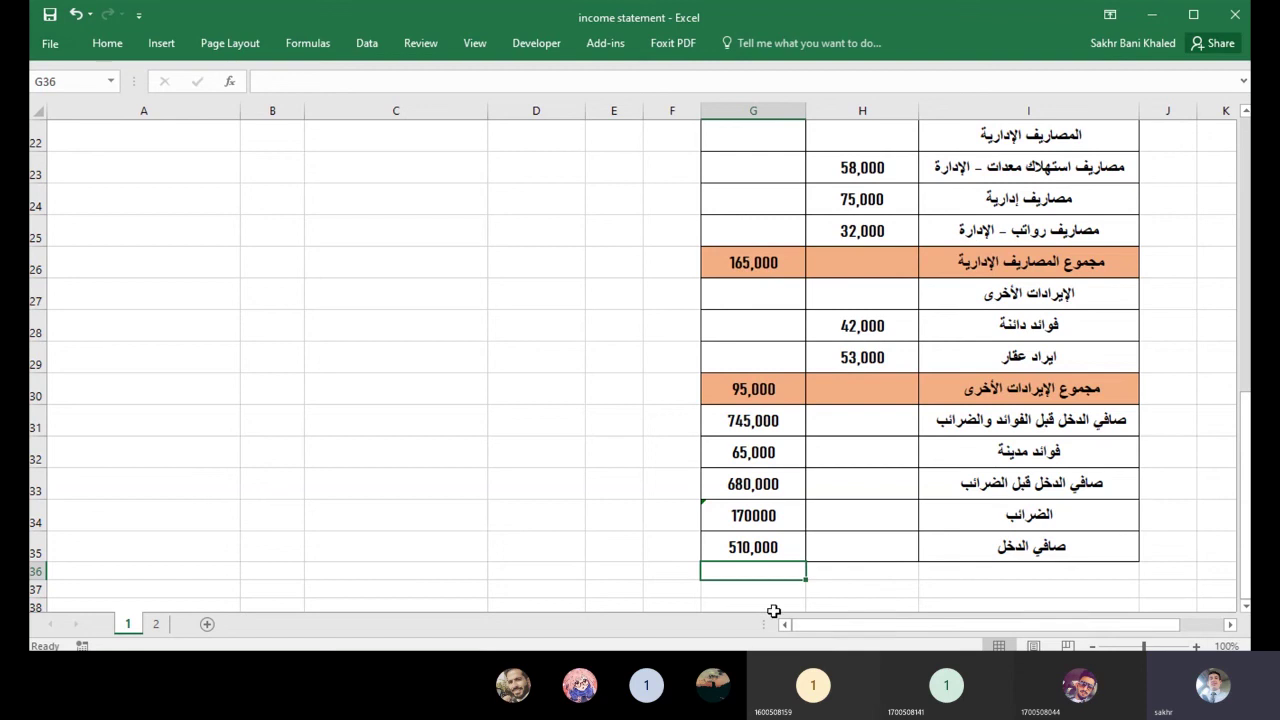
Shade the "المبيعات" item and its value, C10:D10 in the data table, with the orange fill.
{"action": "scroll", "coordinate": [771, 607], "scroll_direction": "up", "scroll_amount": 7}
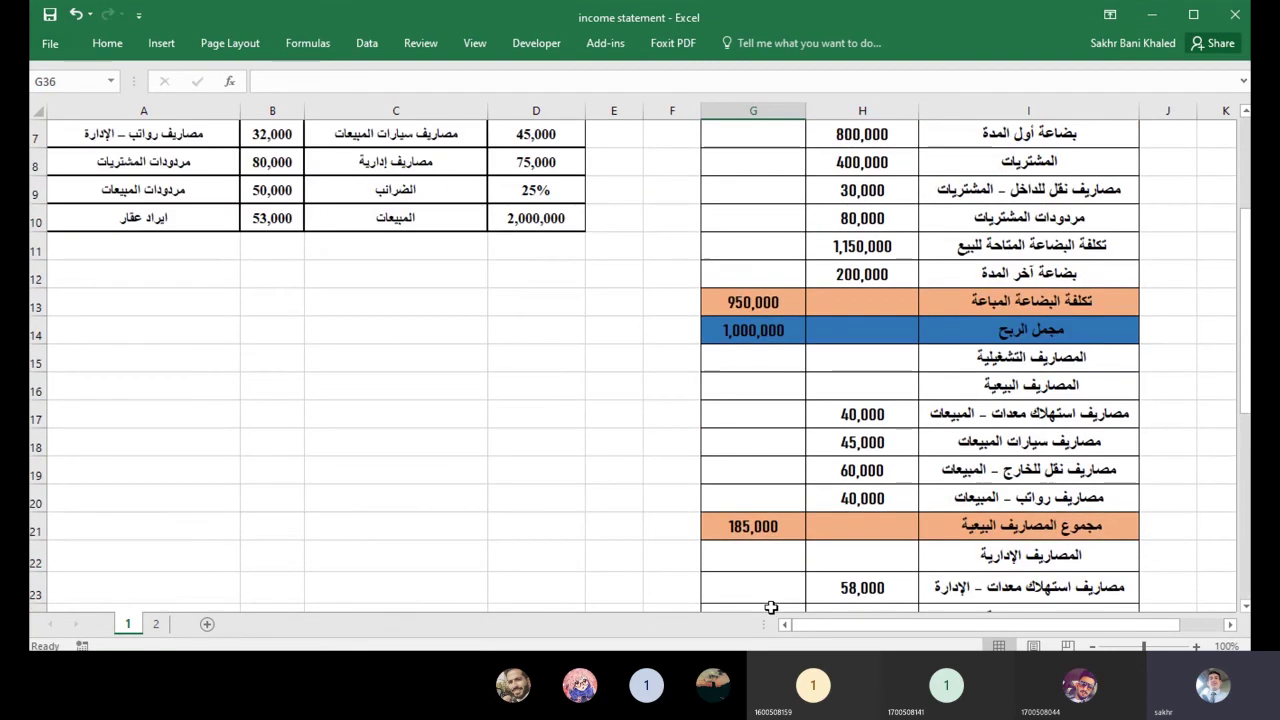
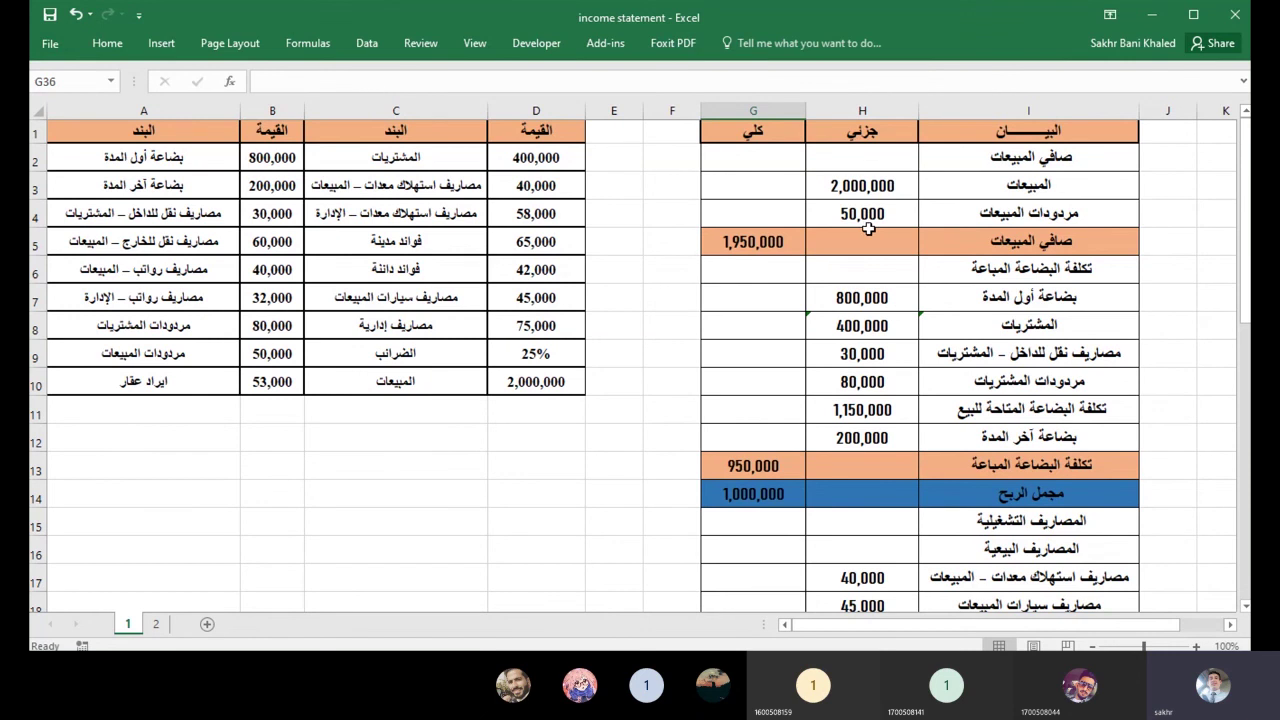
{"action": "left_click", "coordinate": [125, 355]}
{"action": "left_click_drag", "start_coordinate": [374, 371], "coordinate": [563, 376]}
{"action": "left_click", "coordinate": [107, 43]}
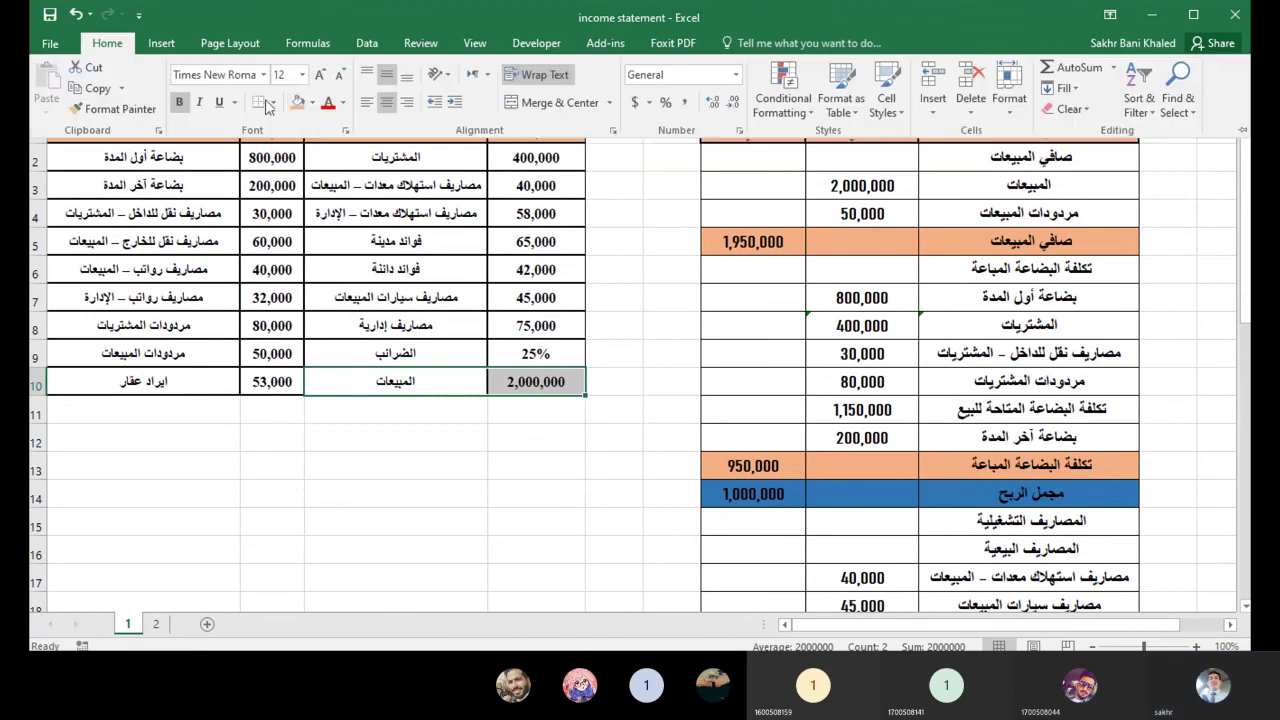
{"action": "left_click", "coordinate": [298, 102]}
{"action": "left_click", "coordinate": [70, 381]}
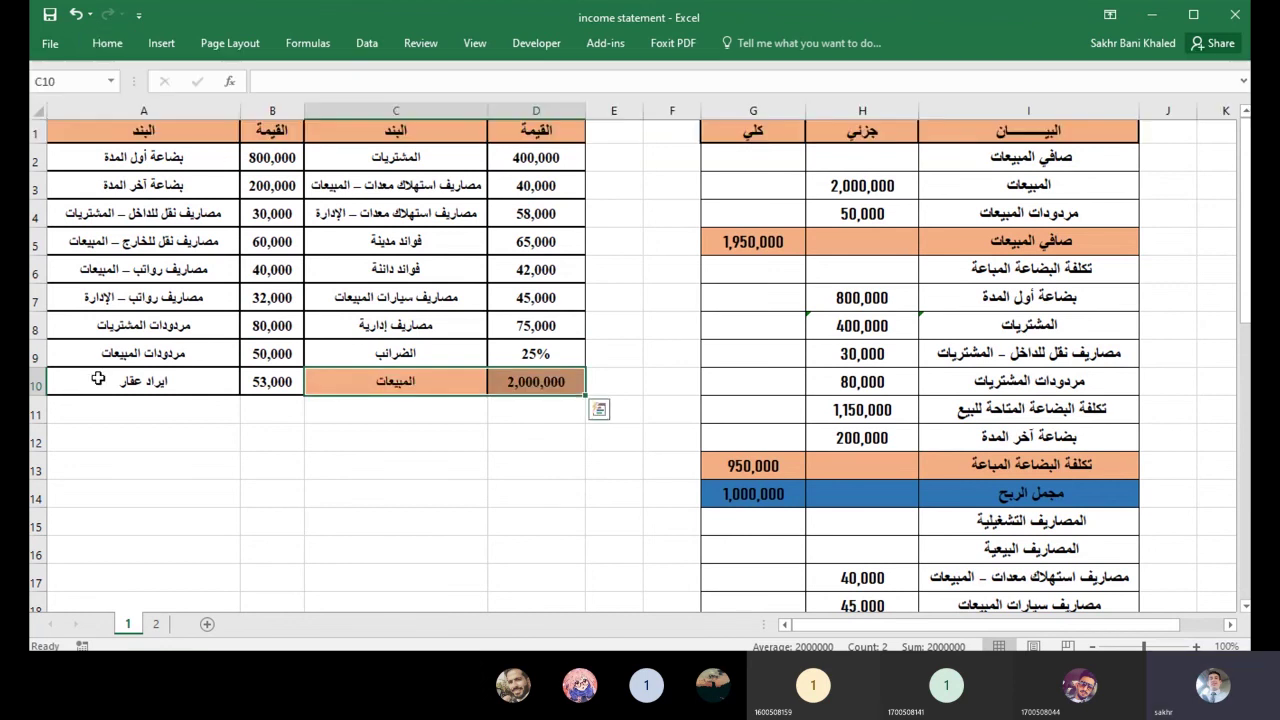
Shade the "مردودات المبيعات" item and its value in A9:B9 orange, and keep the ribbon permanently displayed.
{"action": "left_click", "coordinate": [117, 353]}
{"action": "left_click_drag", "start_coordinate": [95, 349], "coordinate": [268, 354]}
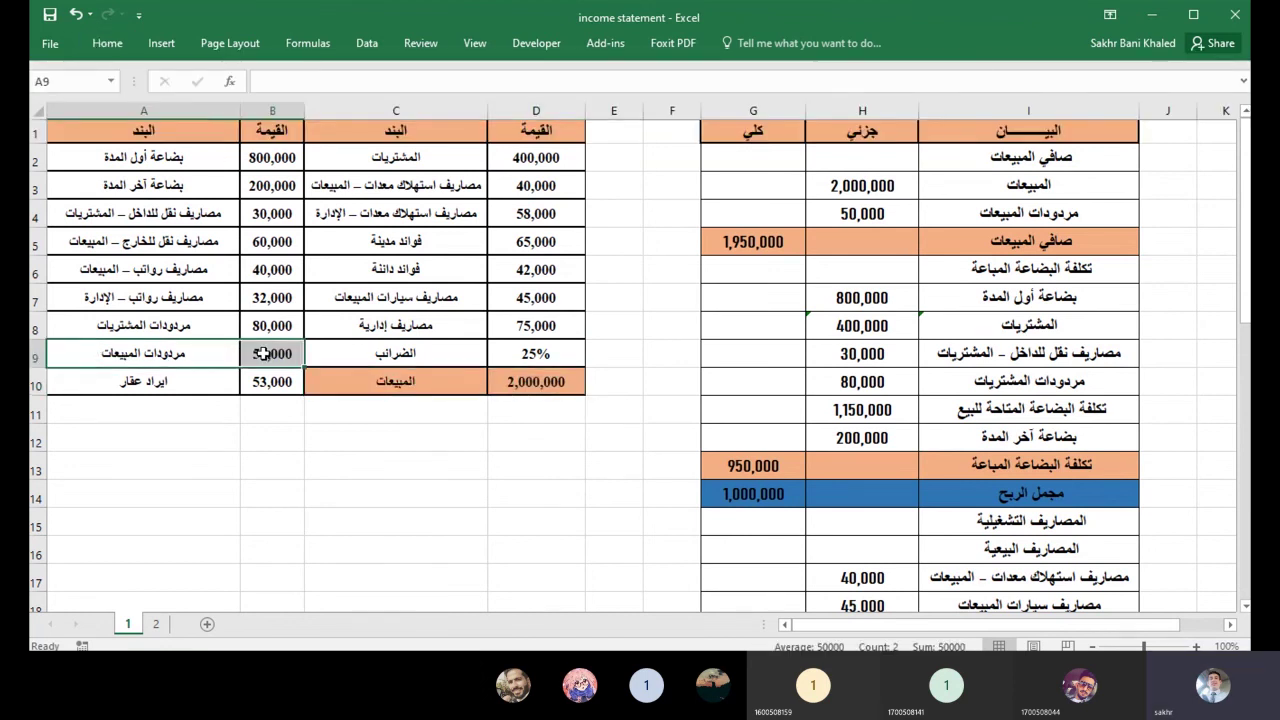
{"action": "left_click", "coordinate": [107, 43]}
{"action": "left_click", "coordinate": [1241, 131]}
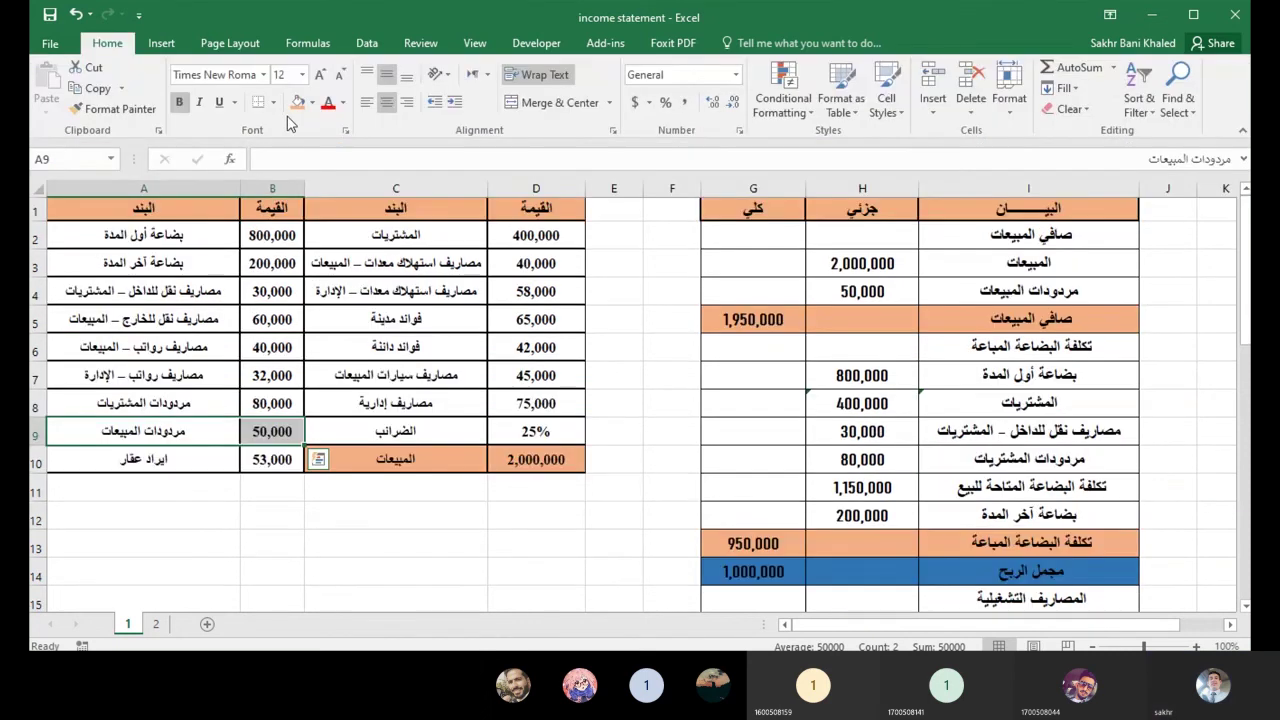
{"action": "left_click", "coordinate": [297, 102]}
{"action": "left_click", "coordinate": [428, 382]}
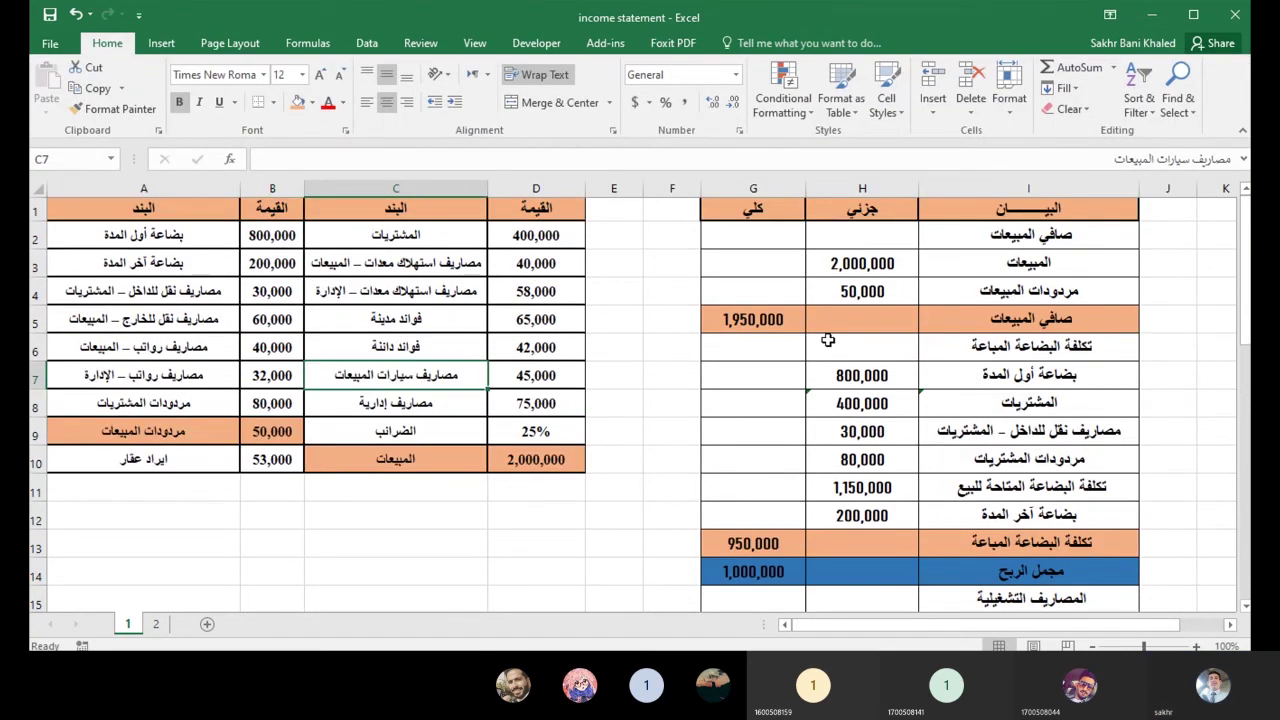
Shade the "بضاعة أول المدة" item in A2:B2 and the "المشتريات" item in C2:D2 with the orange fill.
{"action": "scroll", "coordinate": [736, 364], "scroll_direction": "down", "scroll_amount": 1}
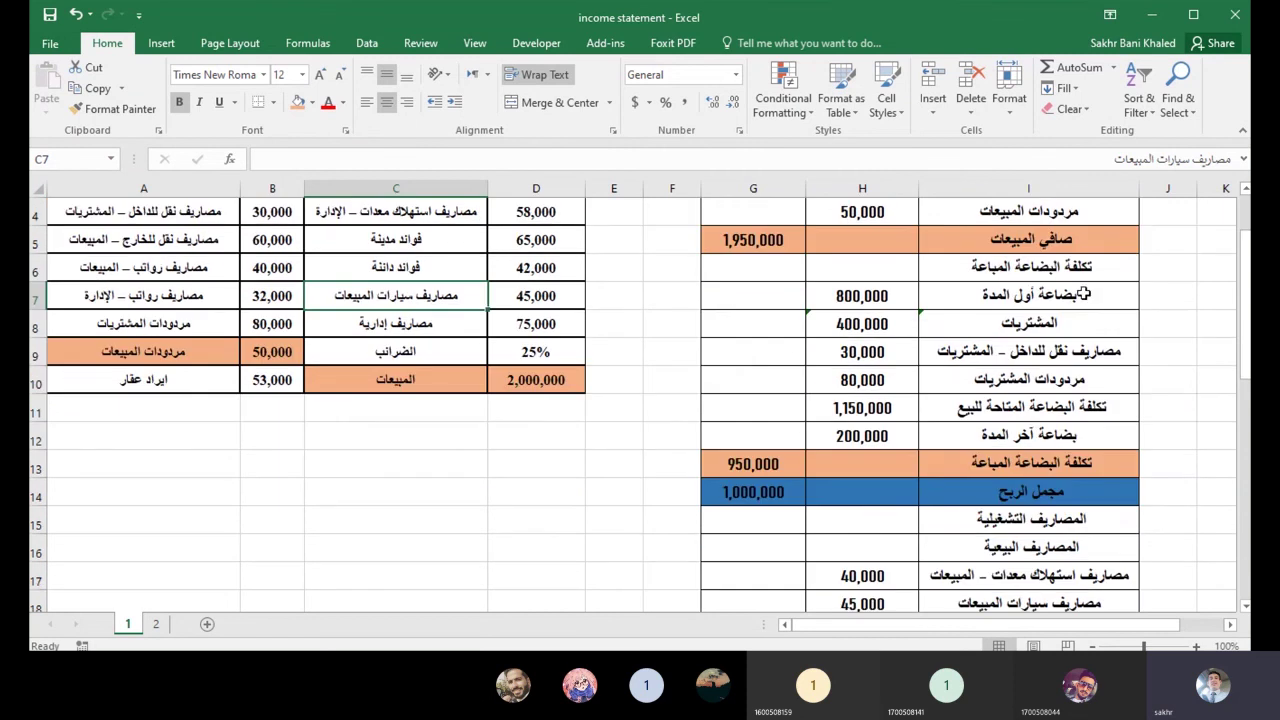
{"action": "scroll", "coordinate": [363, 411], "scroll_direction": "up", "scroll_amount": 1}
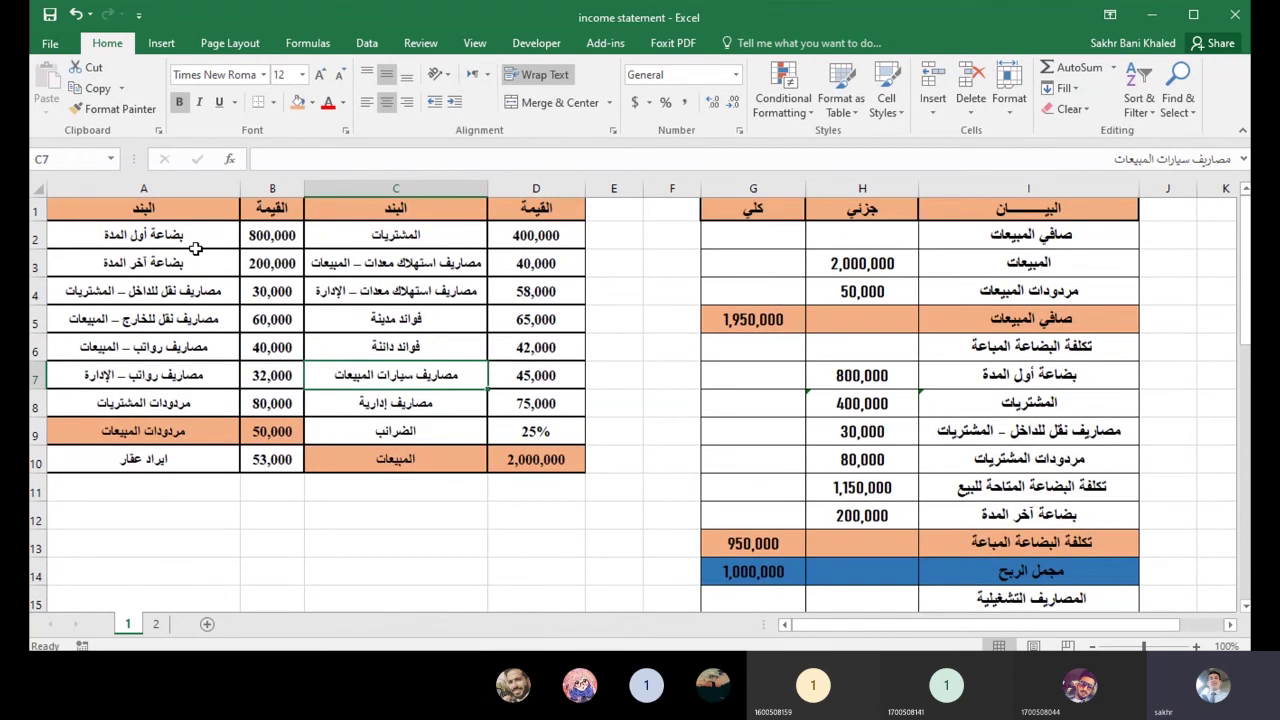
{"action": "left_click", "coordinate": [226, 234]}
{"action": "left_click_drag", "start_coordinate": [244, 232], "coordinate": [265, 235]}
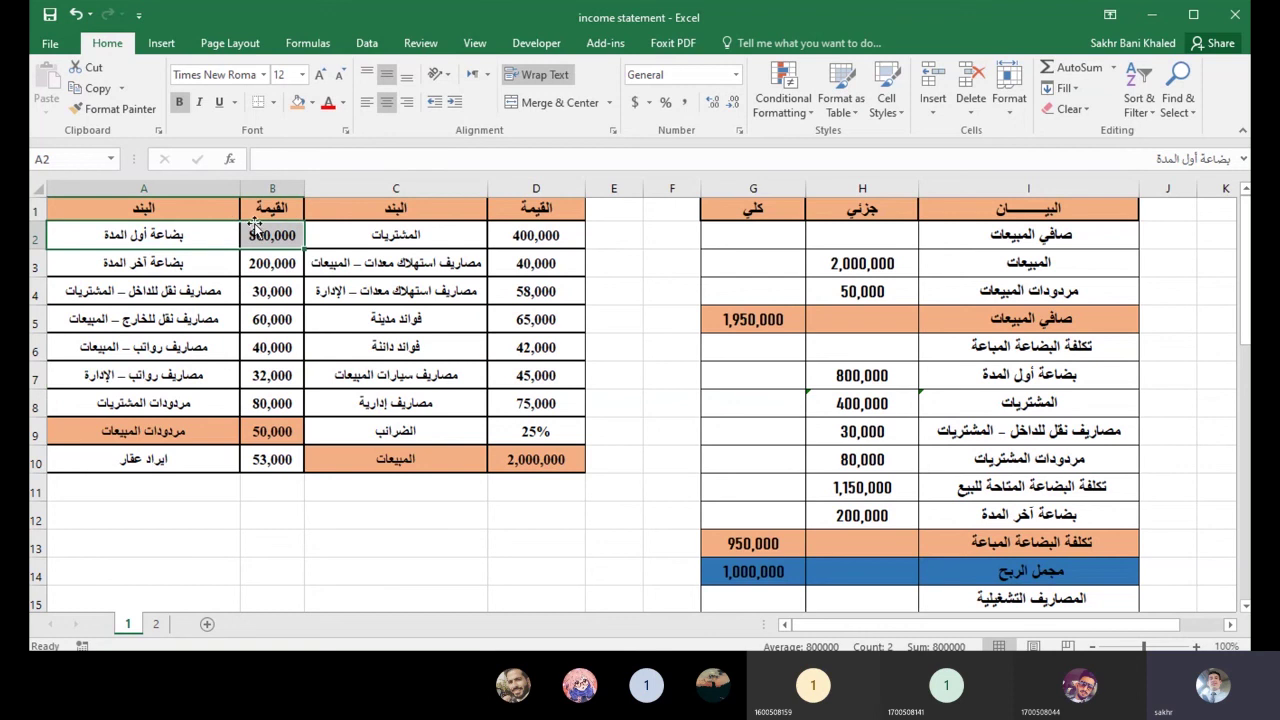
{"action": "left_click", "coordinate": [297, 102]}
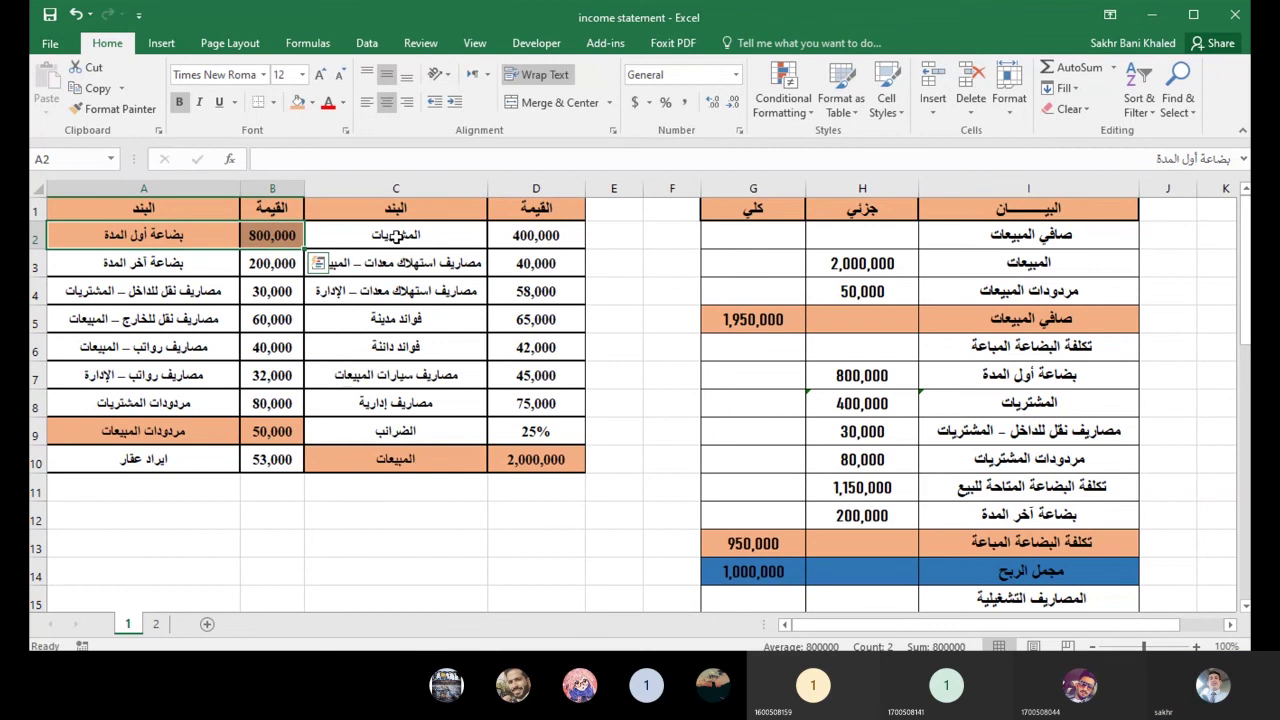
{"action": "left_click_drag", "start_coordinate": [396, 236], "coordinate": [532, 237]}
{"action": "left_click", "coordinate": [295, 103]}
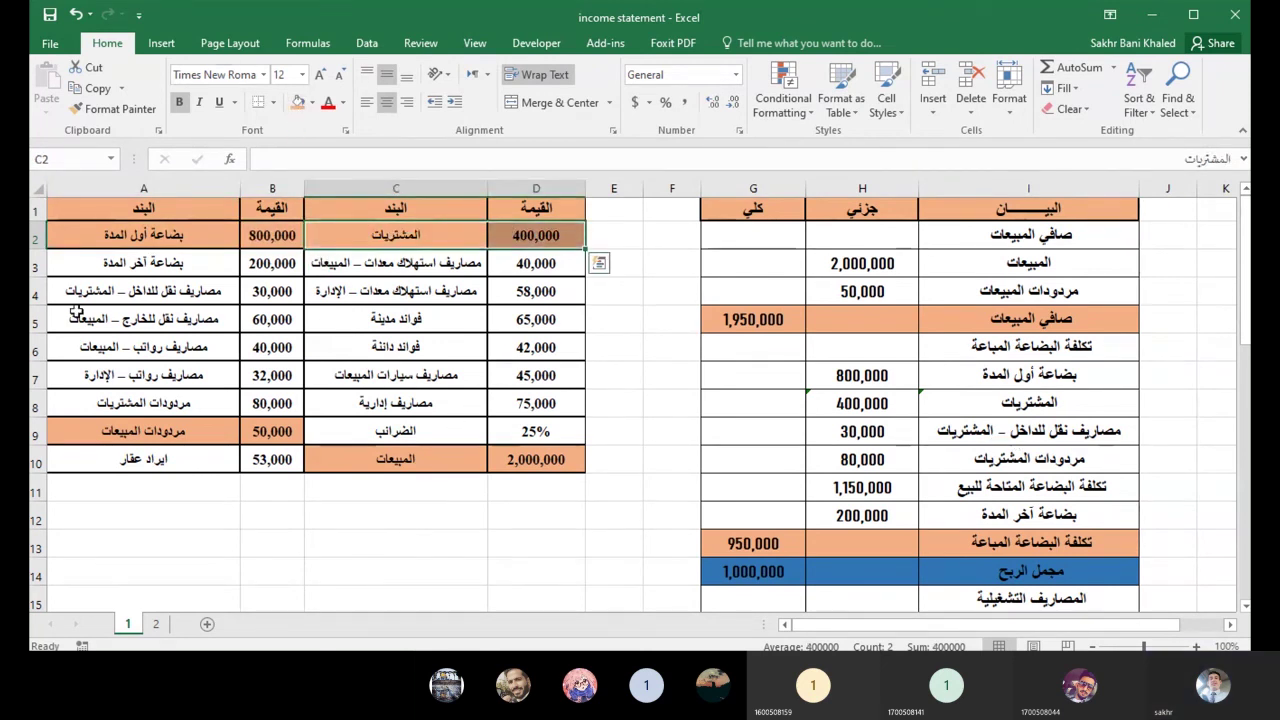
Shade the "مصاريف نقل للداخل – المشتريات" item in A4:B4 and the "مردودات المشتريات" item in A8:B8 orange.
{"action": "left_click", "coordinate": [229, 296]}
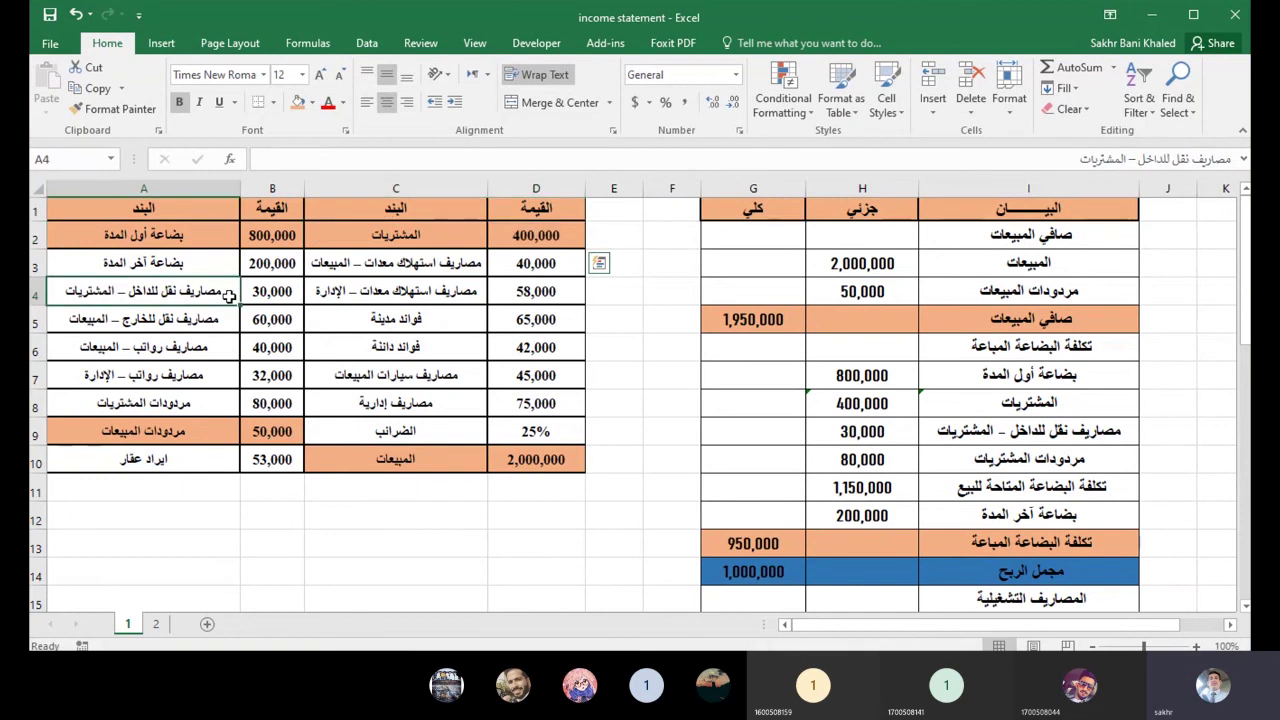
{"action": "left_click_drag", "start_coordinate": [229, 296], "coordinate": [266, 292]}
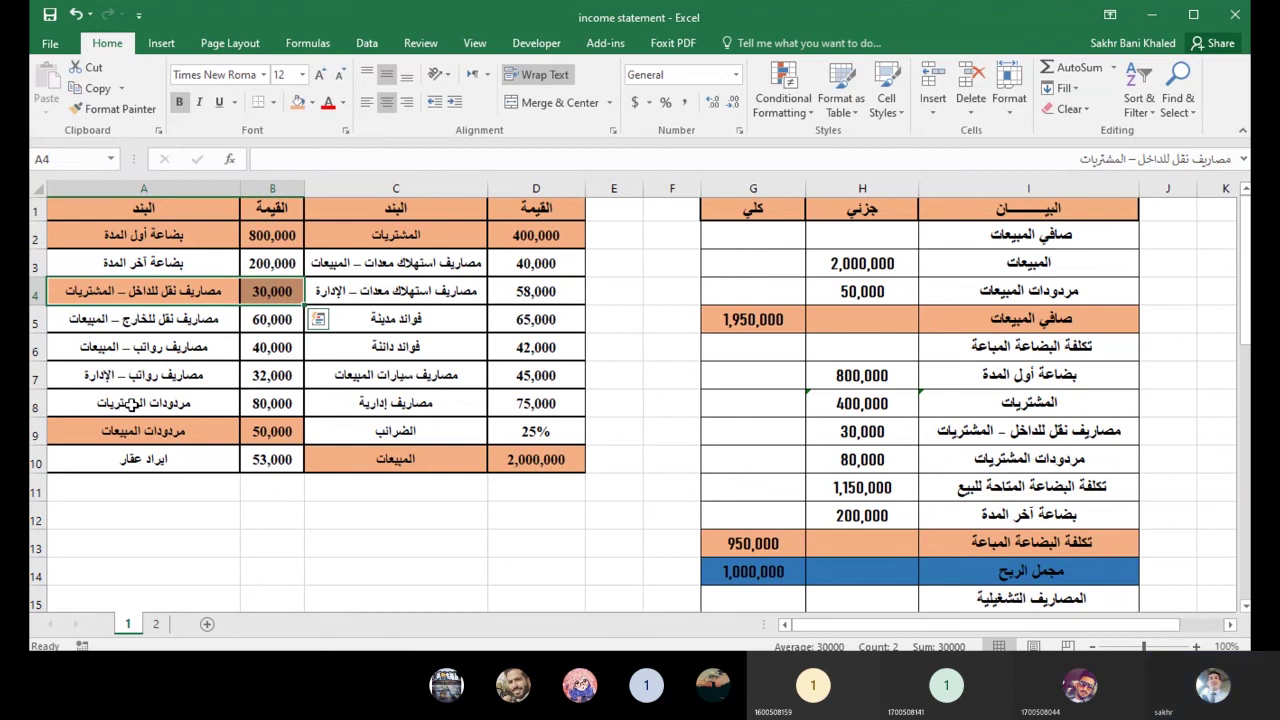
{"action": "left_click_drag", "start_coordinate": [132, 404], "coordinate": [258, 403]}
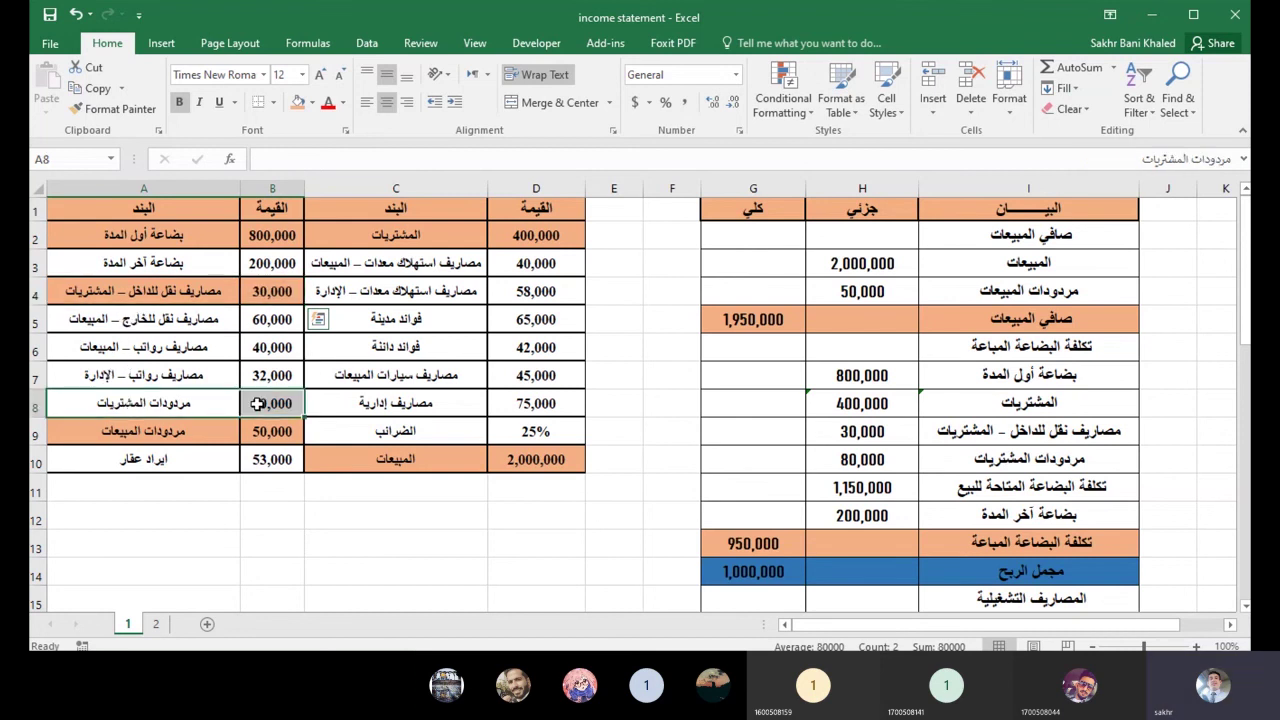
{"action": "left_click", "coordinate": [298, 102]}
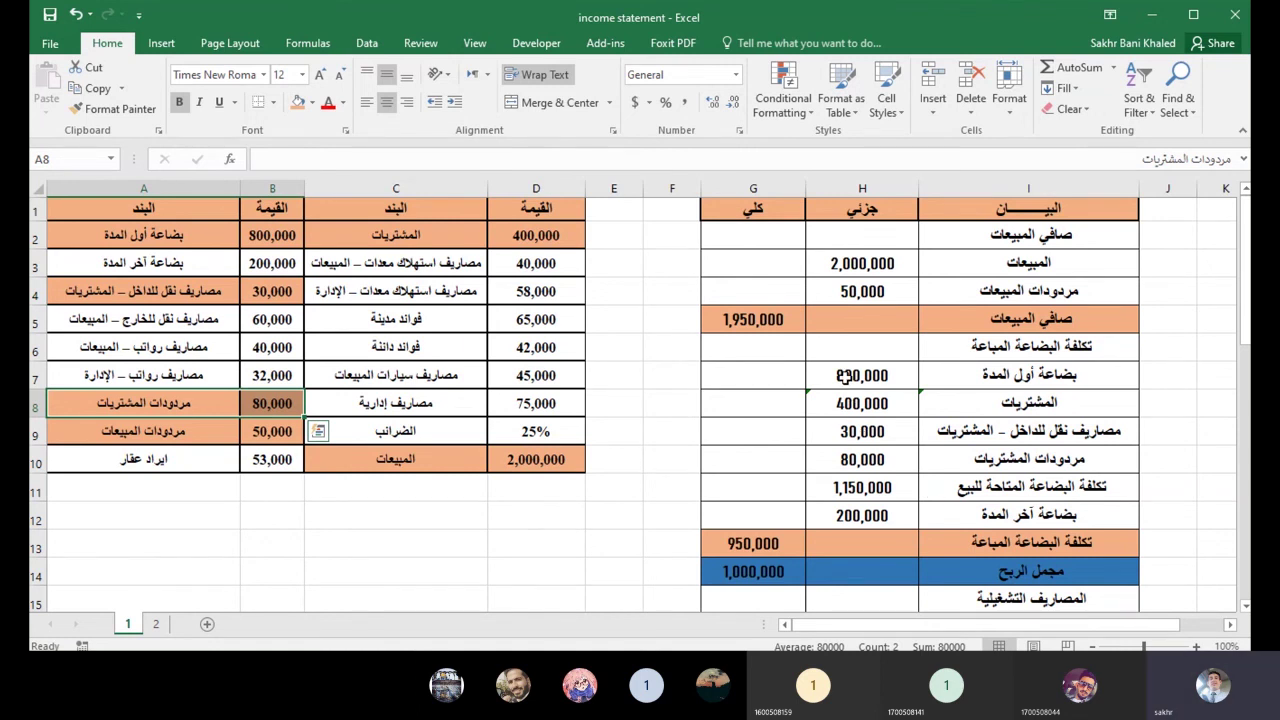
Review the formulas in H11 and H12, and shade the "بضاعة آخر المدة" item in A3:B3 with the orange fill.
{"action": "left_click", "coordinate": [855, 487]}
{"action": "left_click", "coordinate": [327, 157]}
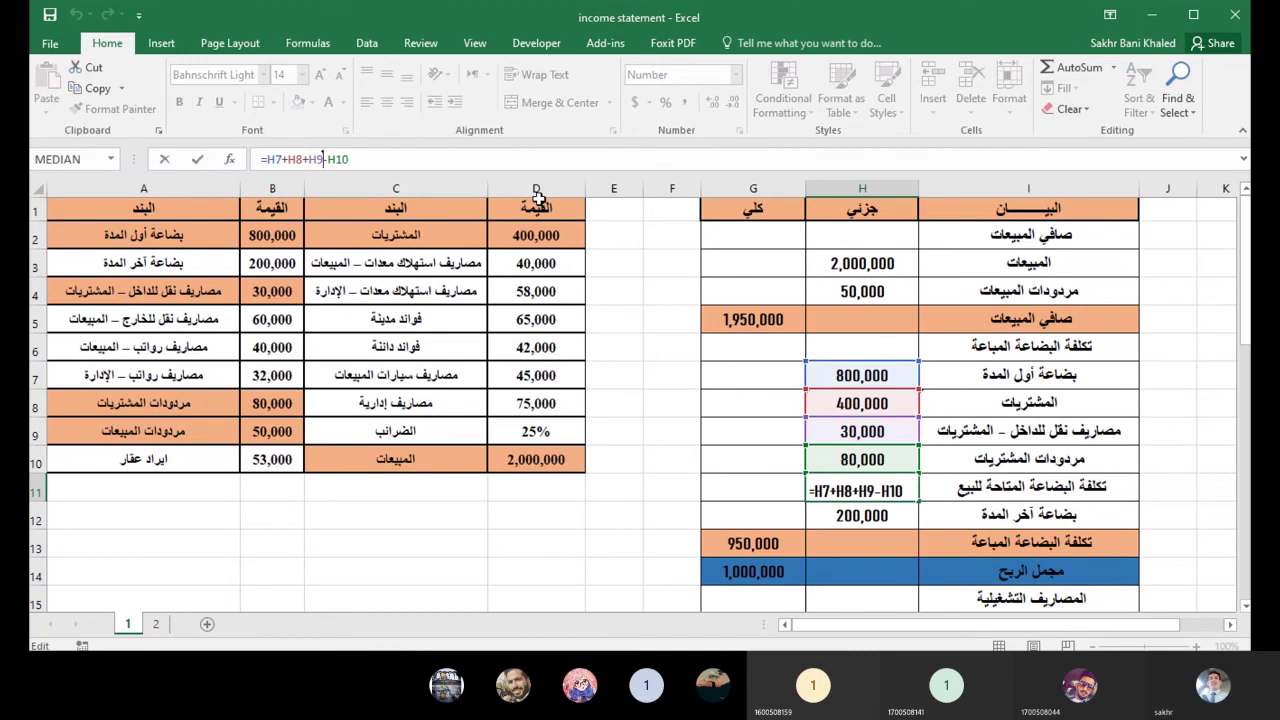
{"action": "key", "text": "ctrl+Return"}
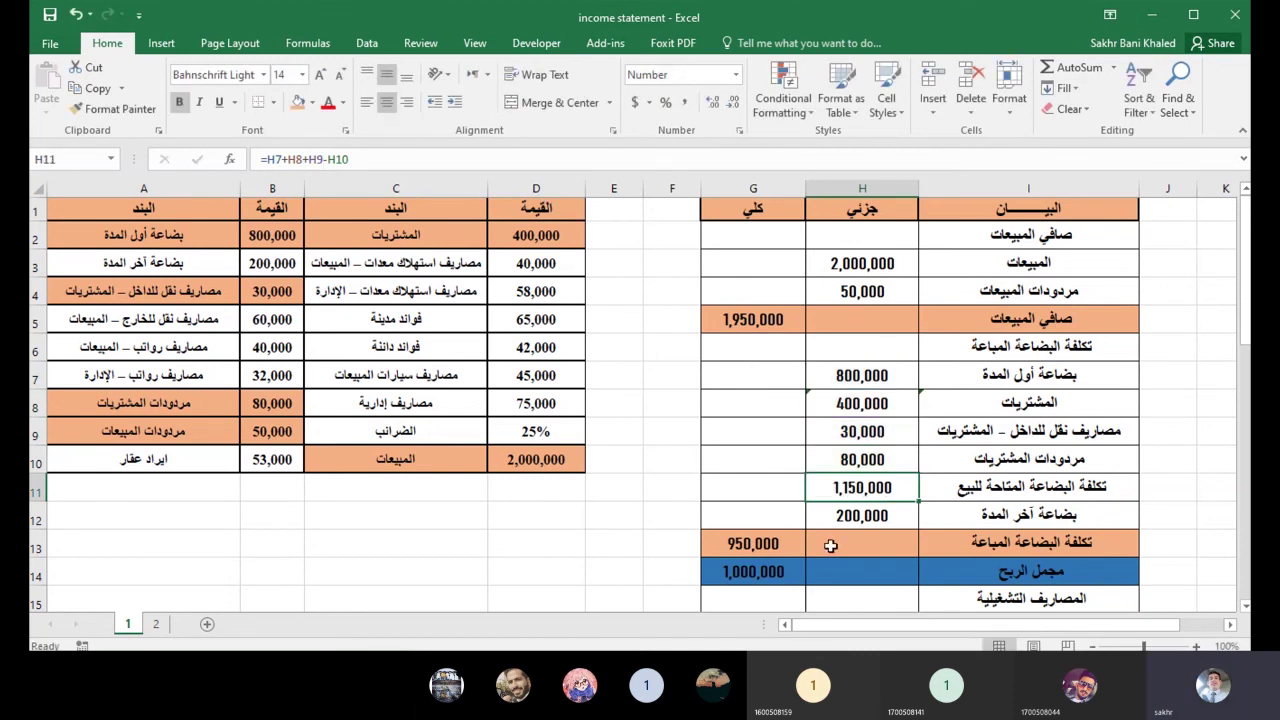
{"action": "left_click", "coordinate": [842, 512]}
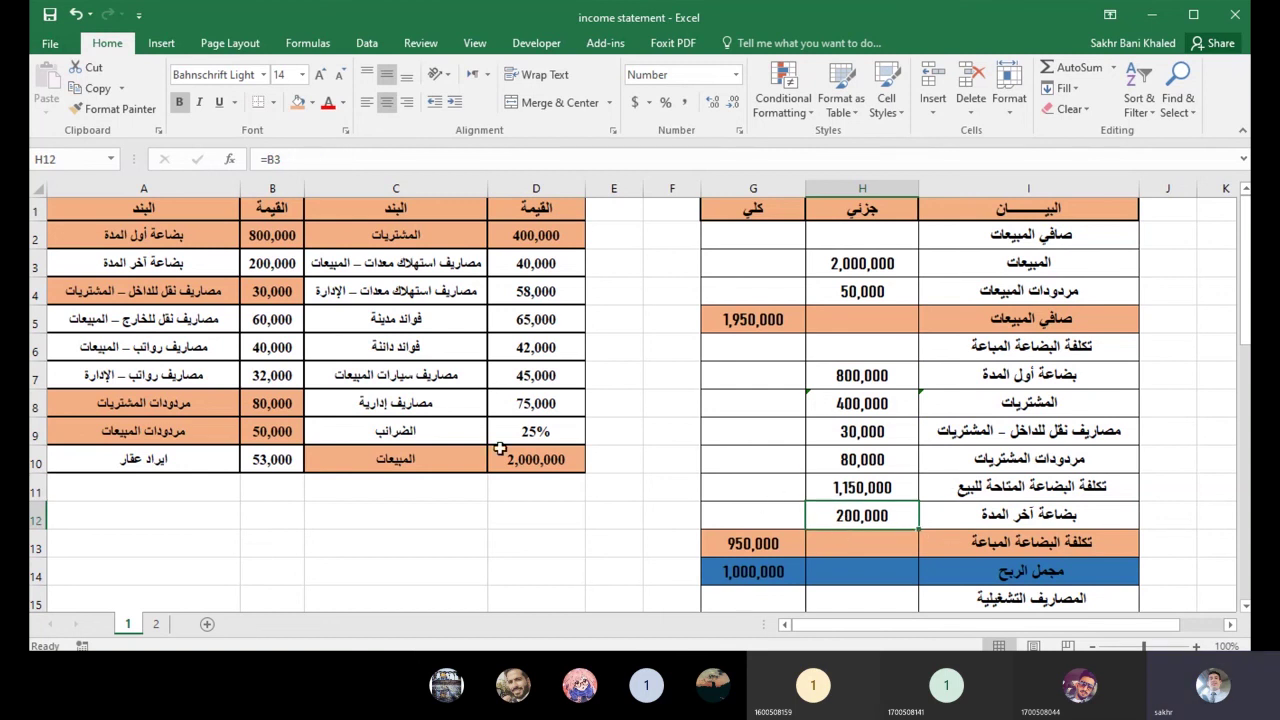
{"action": "left_click_drag", "start_coordinate": [132, 268], "coordinate": [255, 263]}
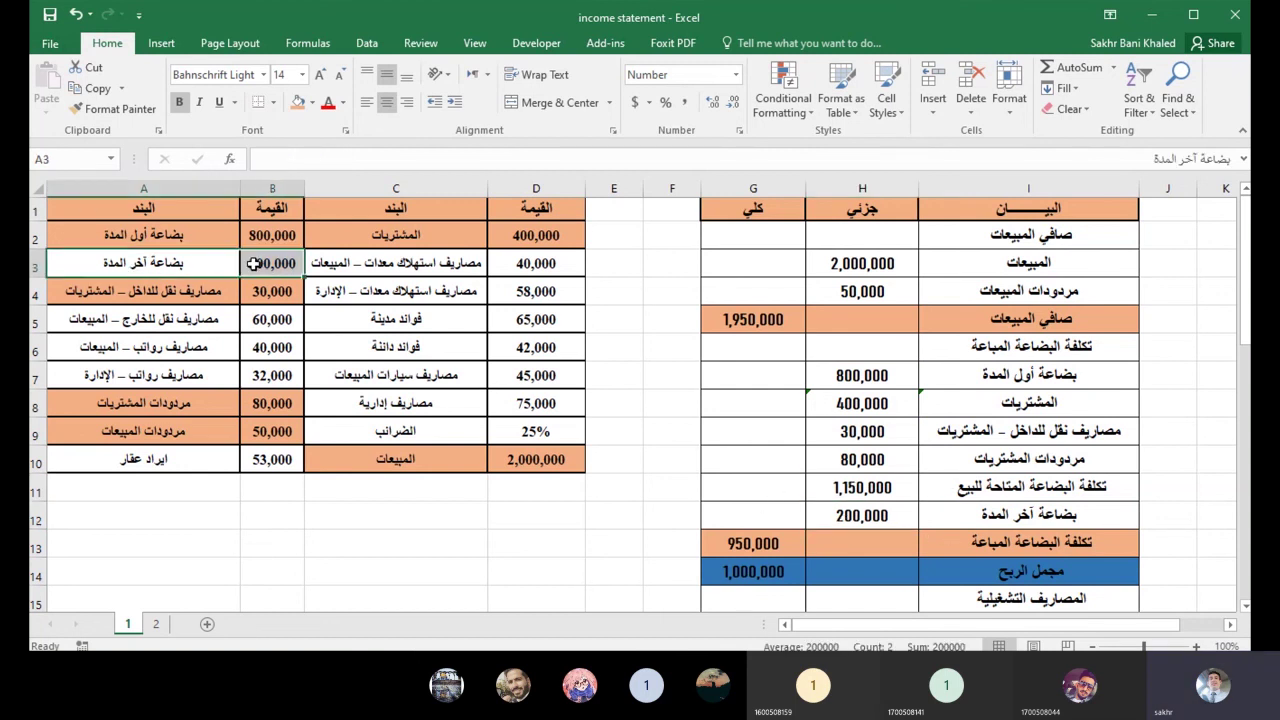
{"action": "left_click", "coordinate": [297, 102]}
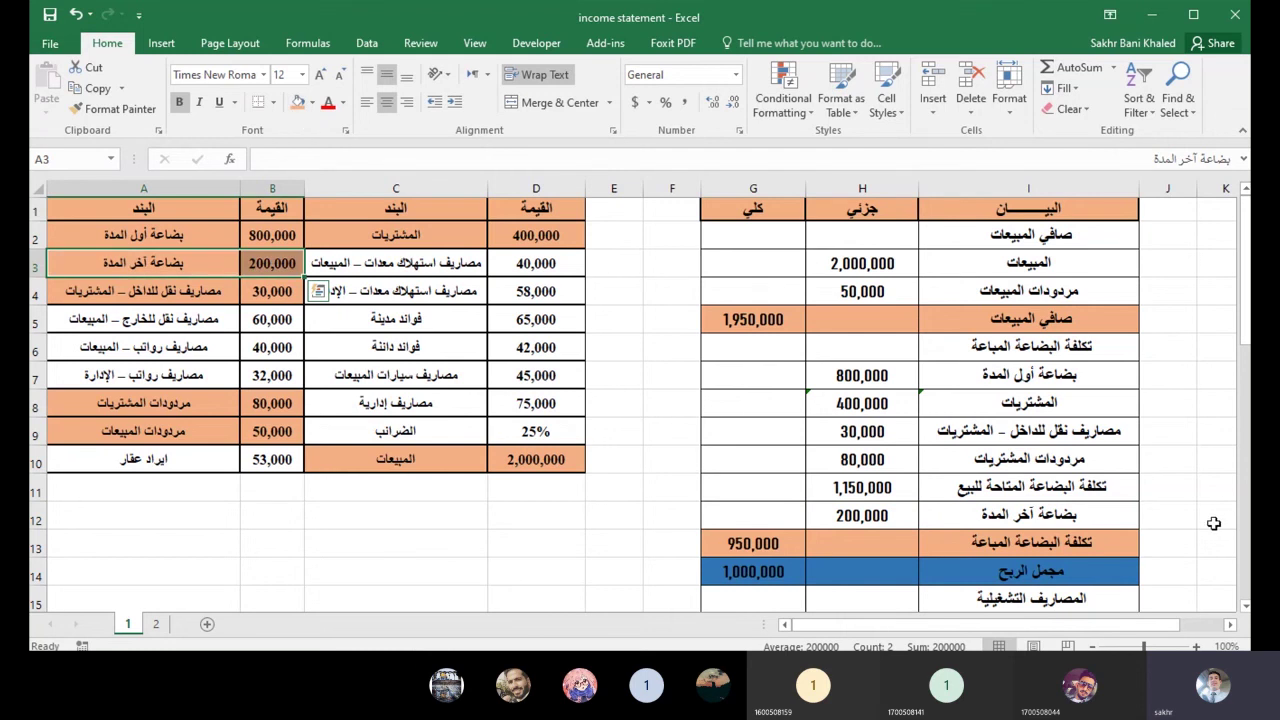
Examine the formulas for the cost of goods sold in G13 and the gross profit in G14.
{"action": "scroll", "coordinate": [1213, 523], "scroll_direction": "down", "scroll_amount": 2}
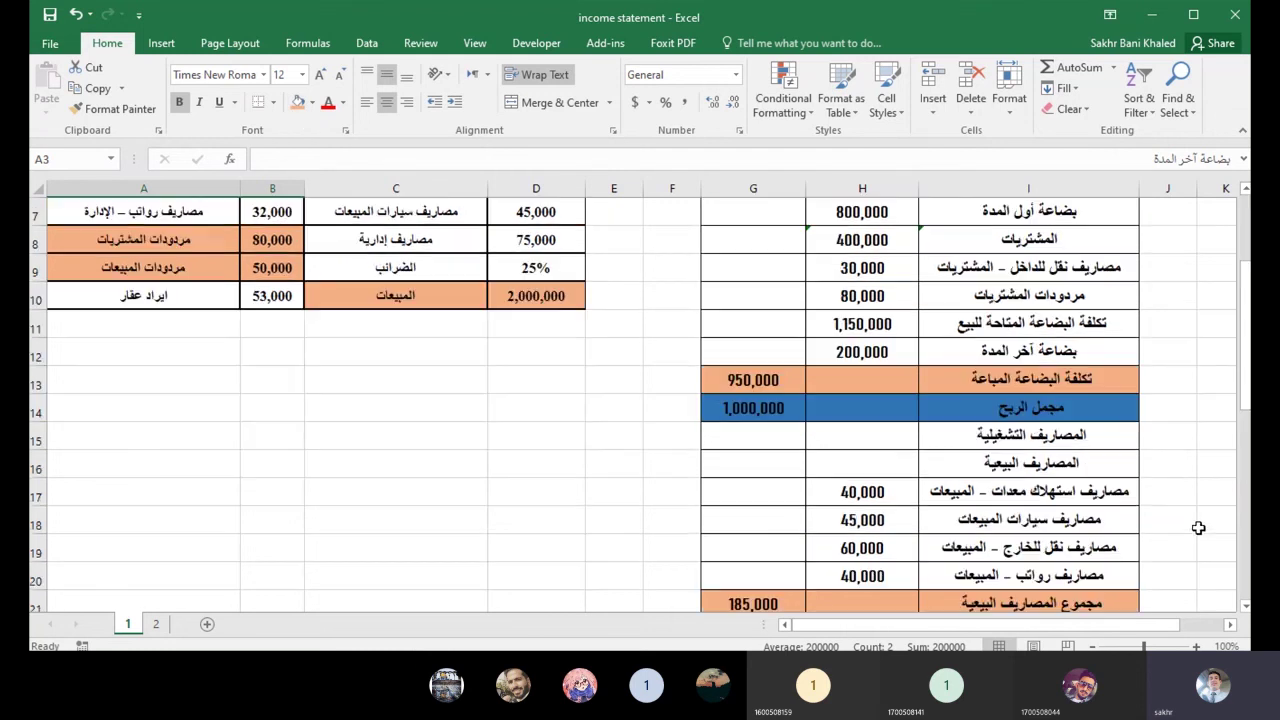
{"action": "left_click", "coordinate": [744, 386]}
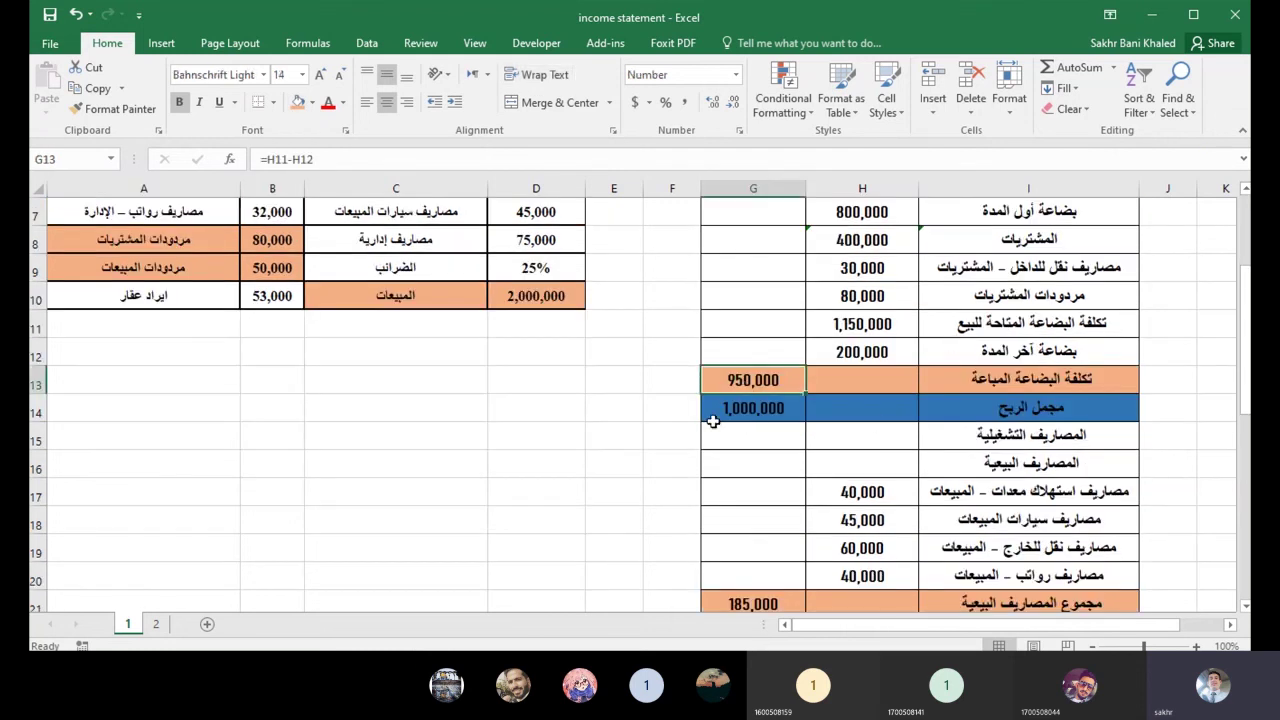
{"action": "left_click", "coordinate": [745, 406]}
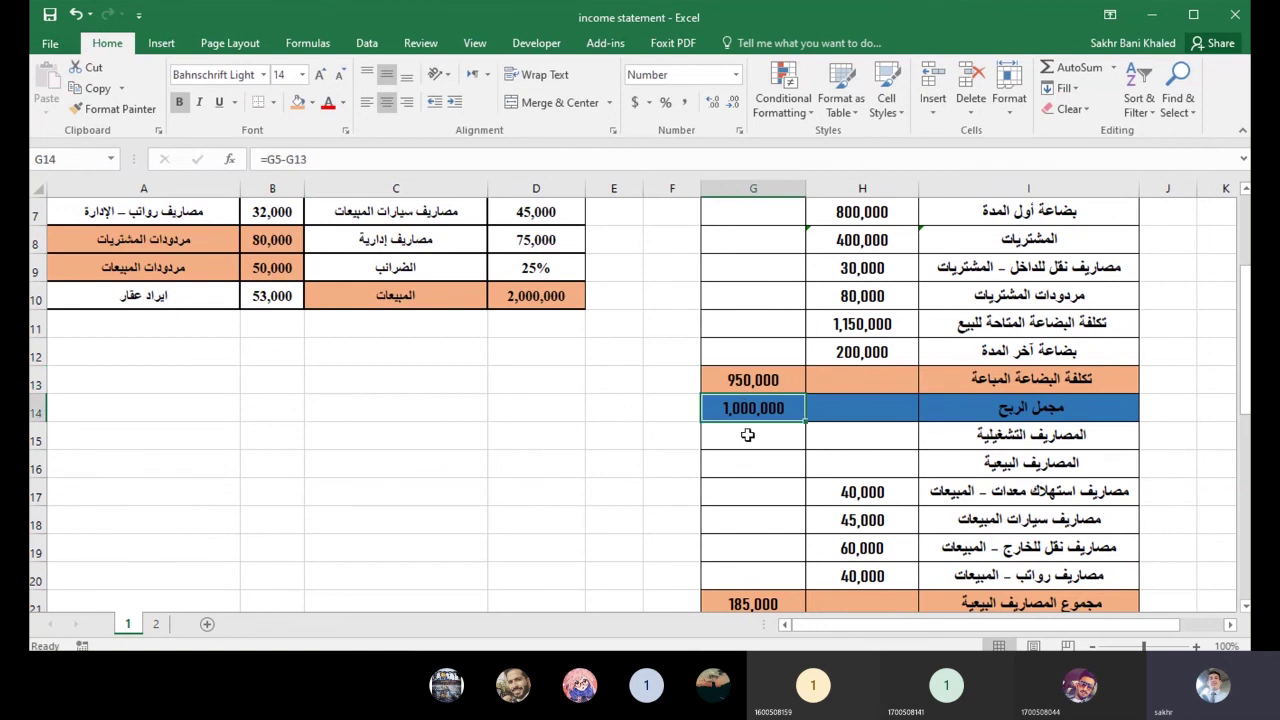
Check the reference in I17 and shade the "مصاريف استهلاك معدات – المبيعات" item in C3:D3 with the orange fill.
{"action": "scroll", "coordinate": [779, 452], "scroll_direction": "up", "scroll_amount": 1}
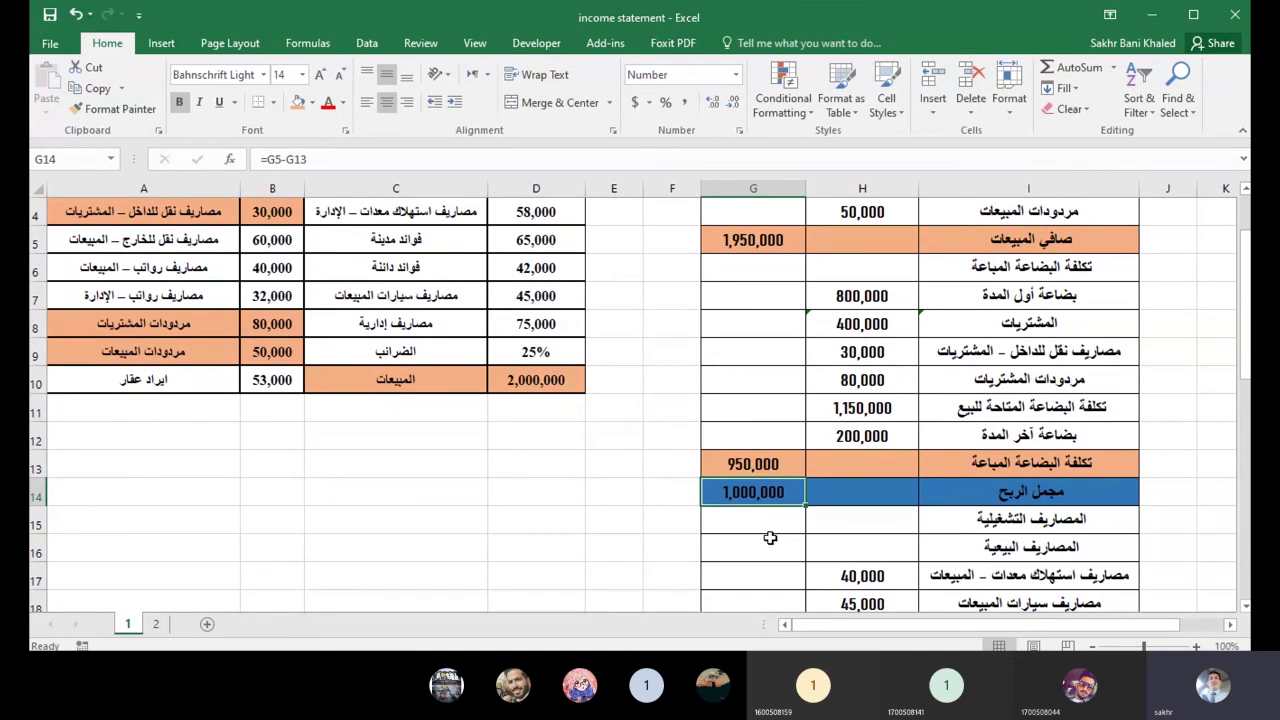
{"action": "scroll", "coordinate": [770, 538], "scroll_direction": "down", "scroll_amount": 2}
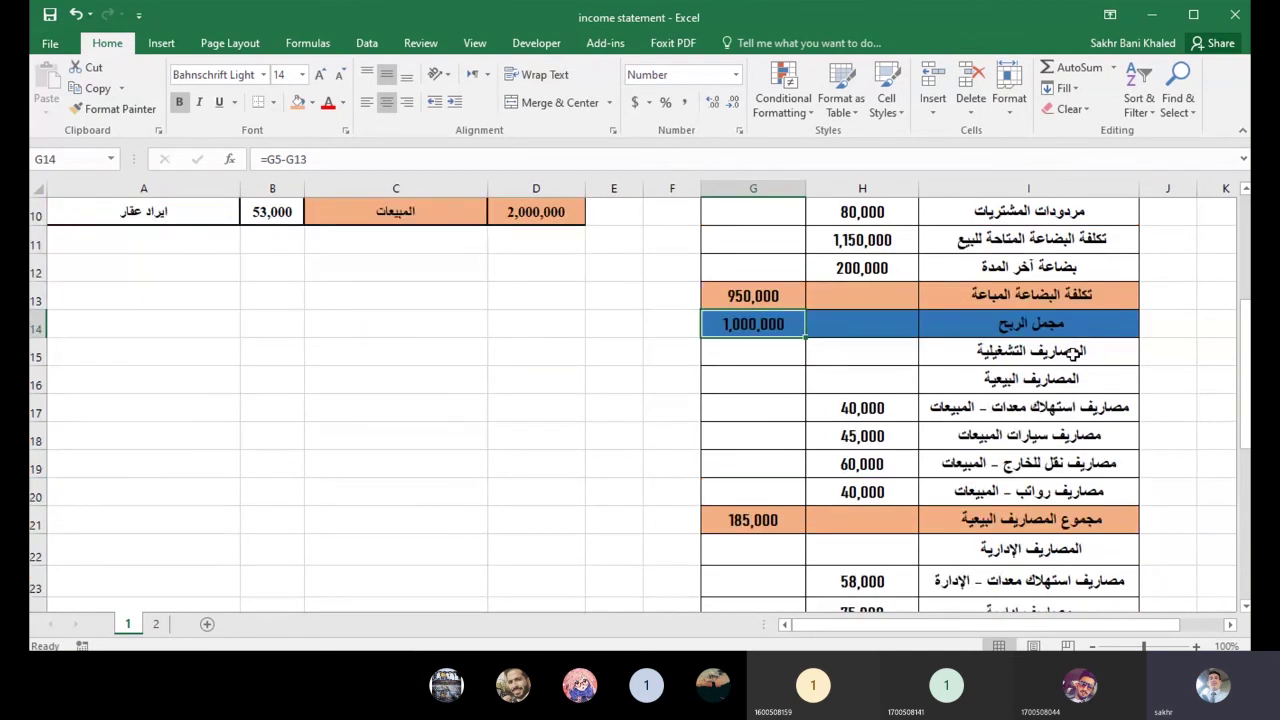
{"action": "left_click", "coordinate": [1105, 404]}
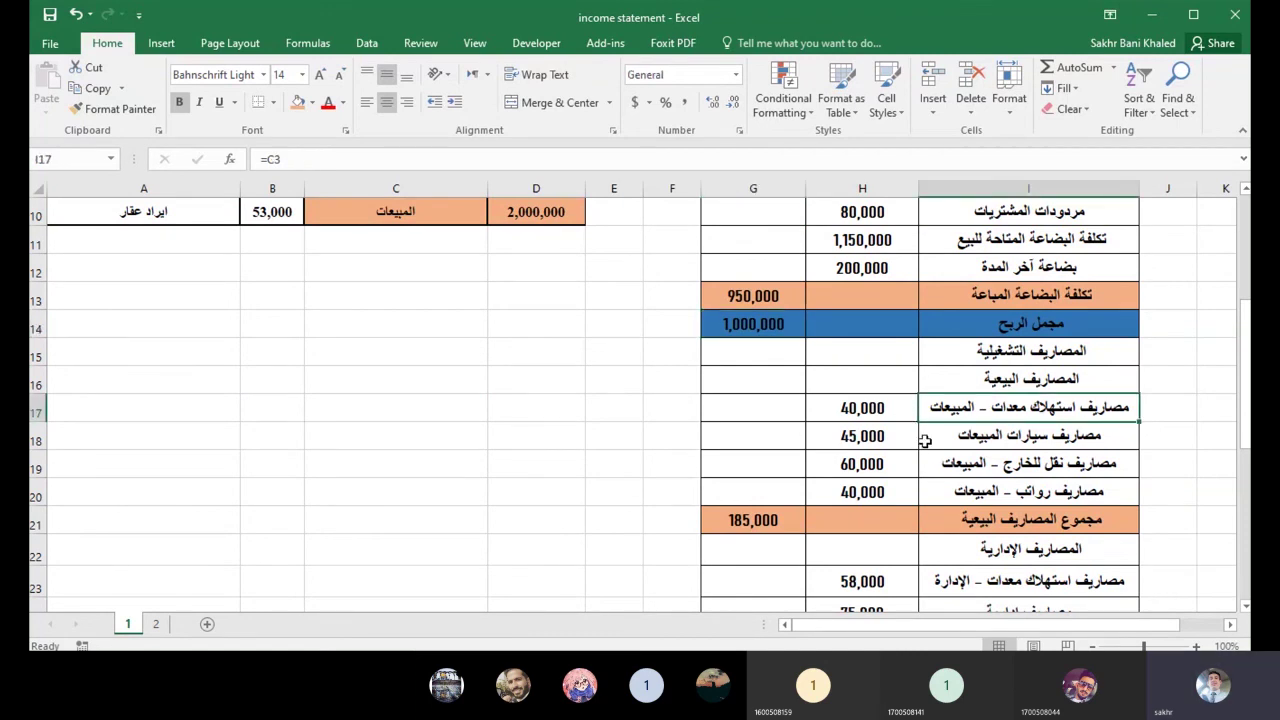
{"action": "scroll", "coordinate": [735, 420], "scroll_direction": "up", "scroll_amount": 3}
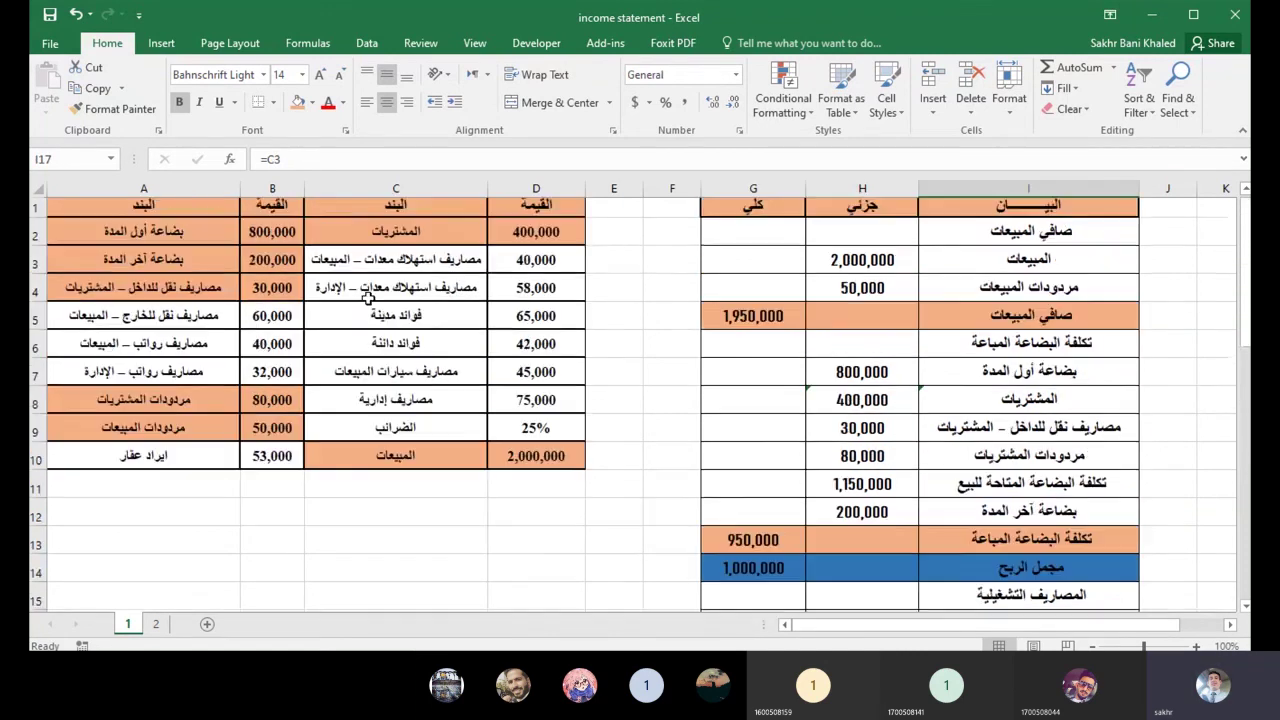
{"action": "scroll", "coordinate": [533, 380], "scroll_direction": "down", "scroll_amount": 1}
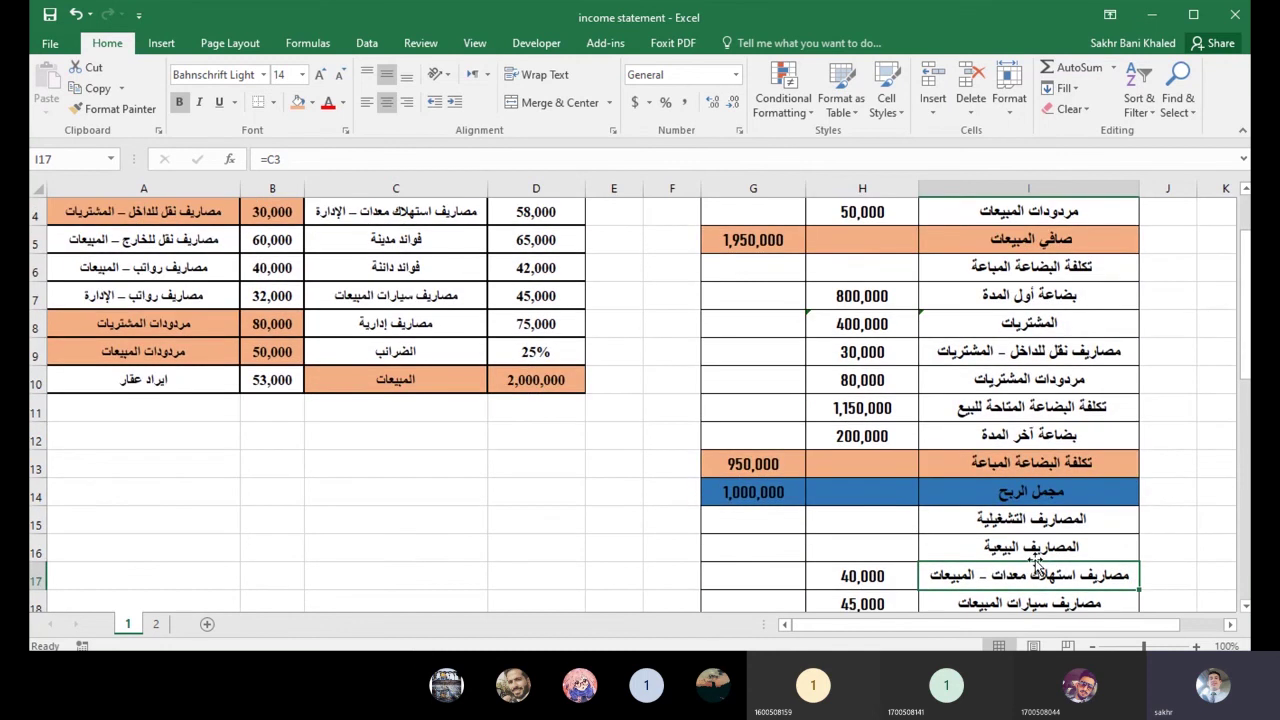
{"action": "scroll", "coordinate": [558, 318], "scroll_direction": "up", "scroll_amount": 1}
{"action": "left_click_drag", "start_coordinate": [405, 263], "coordinate": [532, 263]}
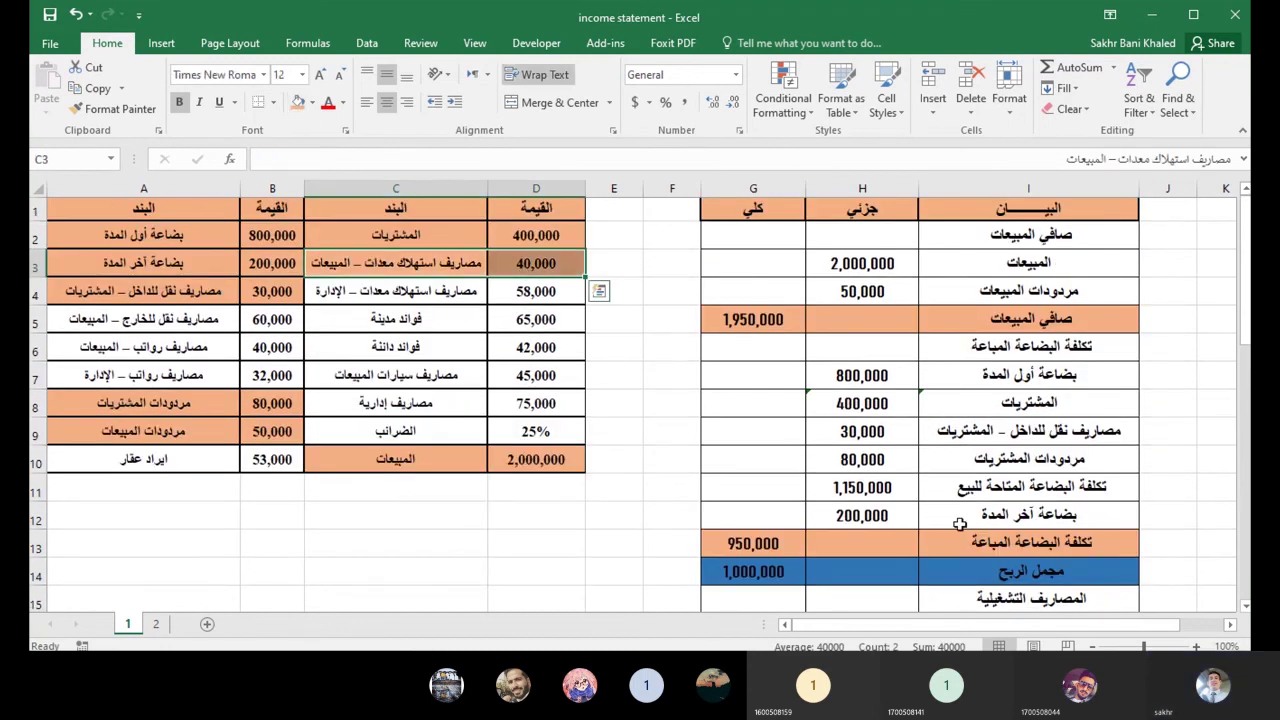
Shade the "مصاريف سيارات المبيعات" item in C7:D7 of the data table with the orange fill.
{"action": "scroll", "coordinate": [960, 524], "scroll_direction": "down", "scroll_amount": 2}
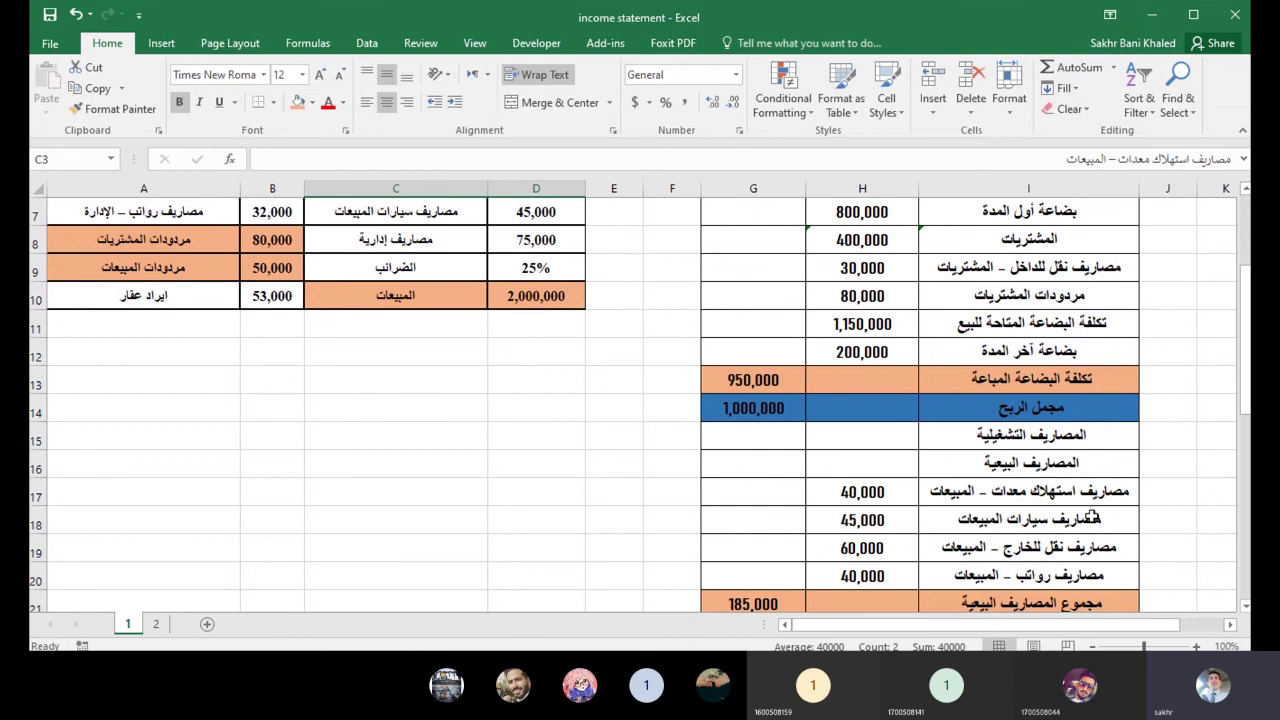
{"action": "scroll", "coordinate": [489, 391], "scroll_direction": "up", "scroll_amount": 2}
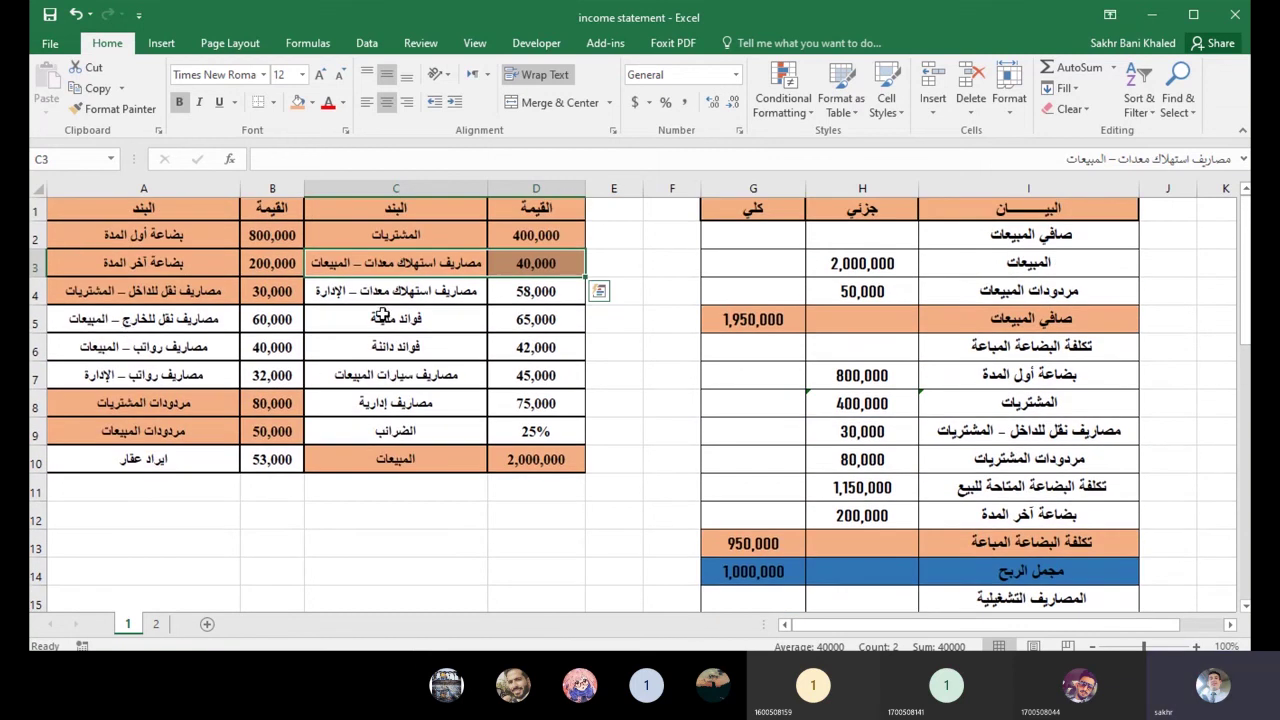
{"action": "left_click_drag", "start_coordinate": [380, 375], "coordinate": [520, 372]}
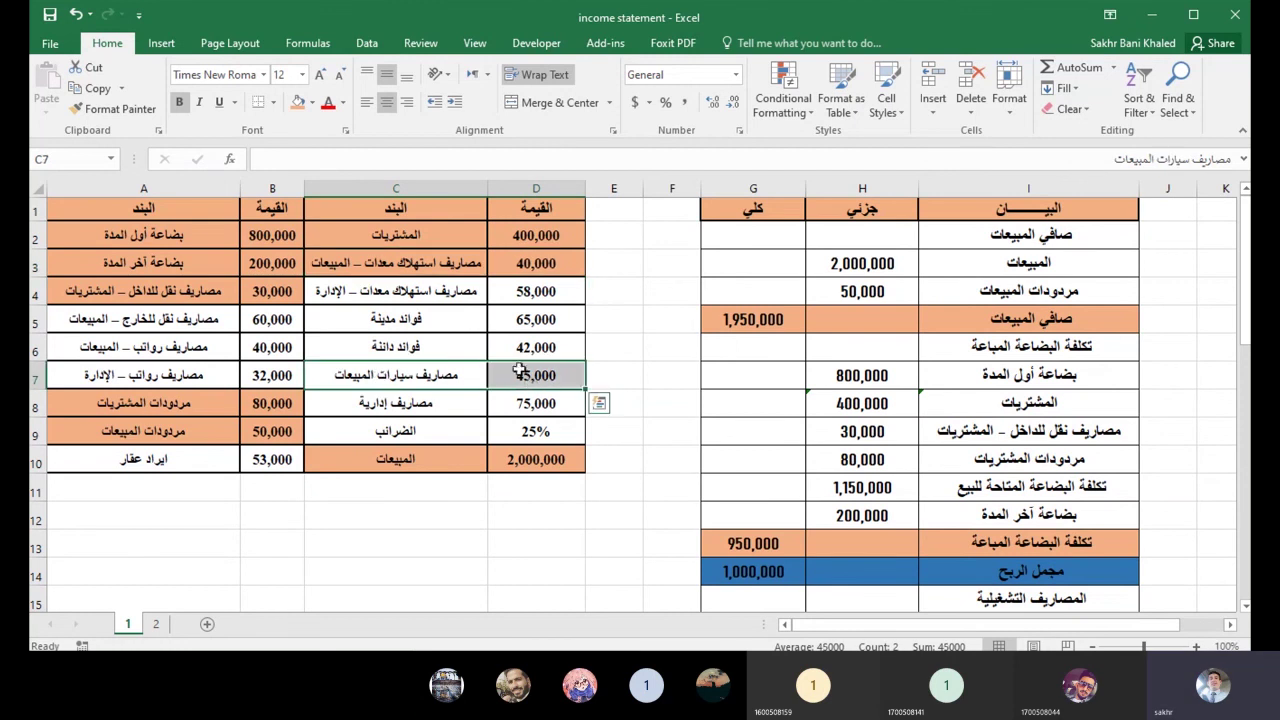
{"action": "left_click", "coordinate": [298, 102]}
{"action": "scroll", "coordinate": [594, 467], "scroll_direction": "down", "scroll_amount": 2}
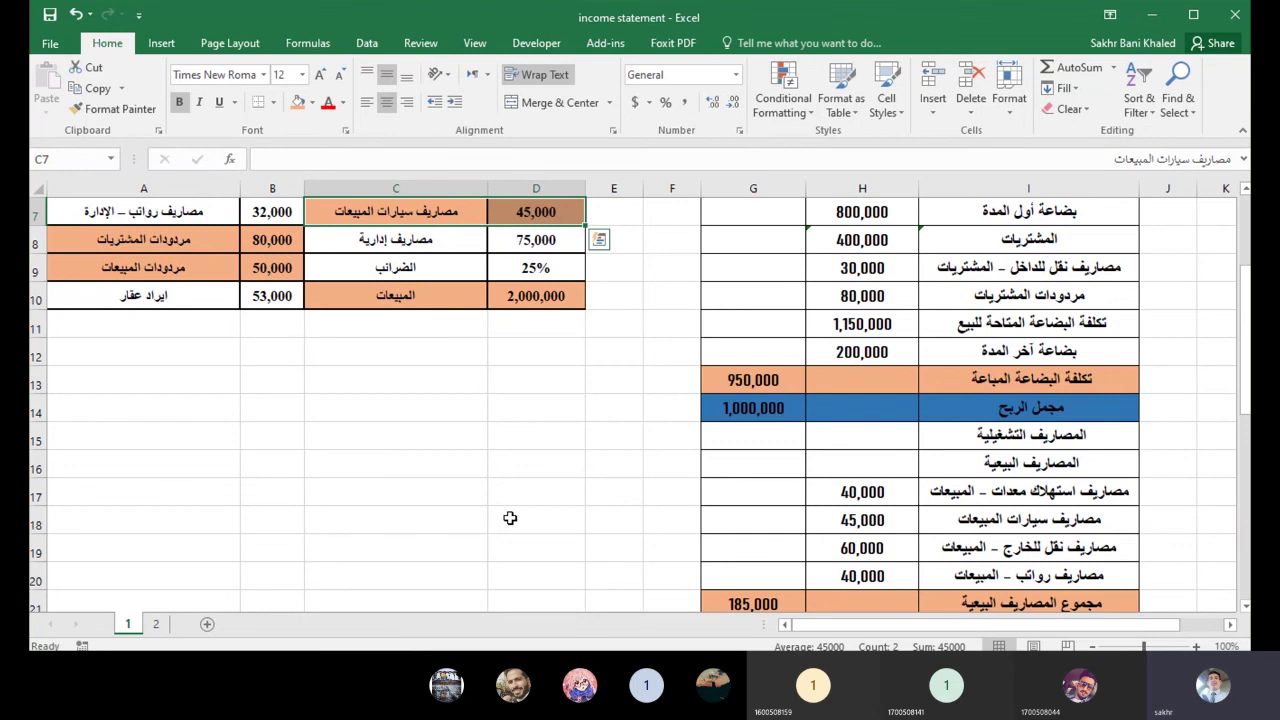
Shade the "مصاريف نقل للخارج – المبيعات" item in A5:B5 and the "مصاريف رواتب – المبيعات" item in A6:B6 orange.
{"action": "scroll", "coordinate": [312, 452], "scroll_direction": "up", "scroll_amount": 2}
{"action": "left_click_drag", "start_coordinate": [133, 322], "coordinate": [268, 322]}
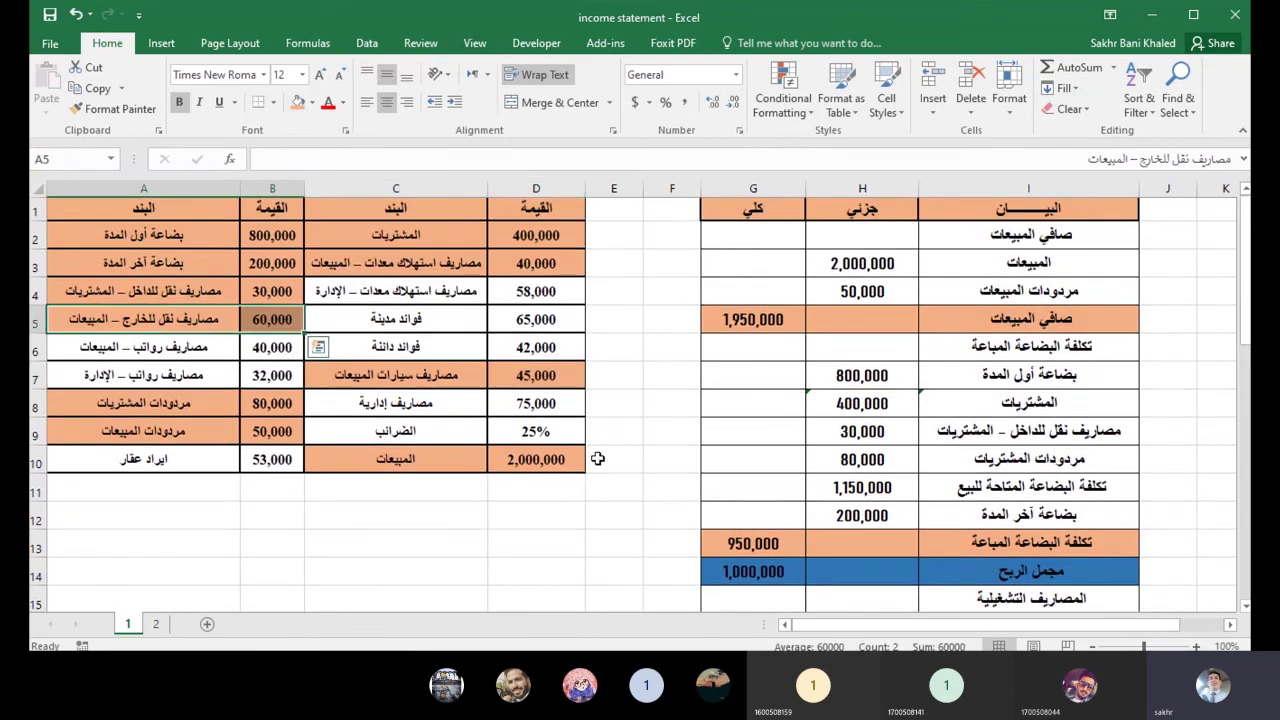
{"action": "scroll", "coordinate": [812, 491], "scroll_direction": "down", "scroll_amount": 2}
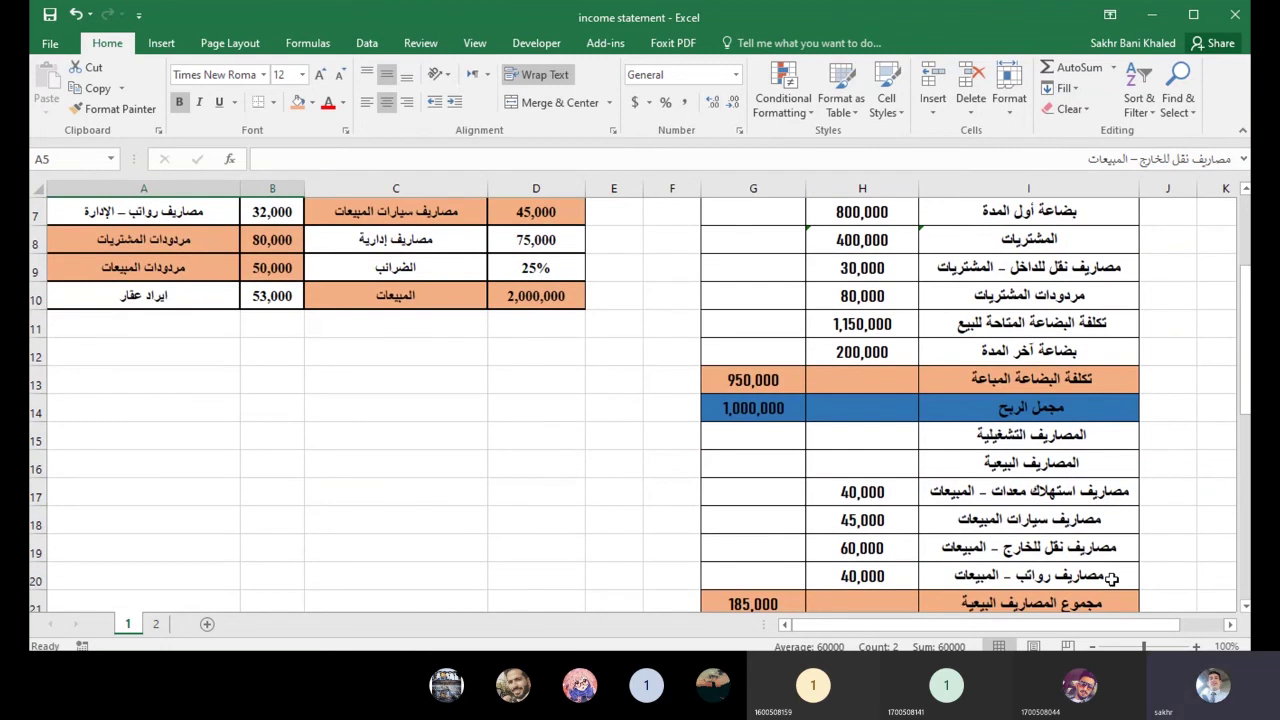
{"action": "scroll", "coordinate": [189, 396], "scroll_direction": "up", "scroll_amount": 2}
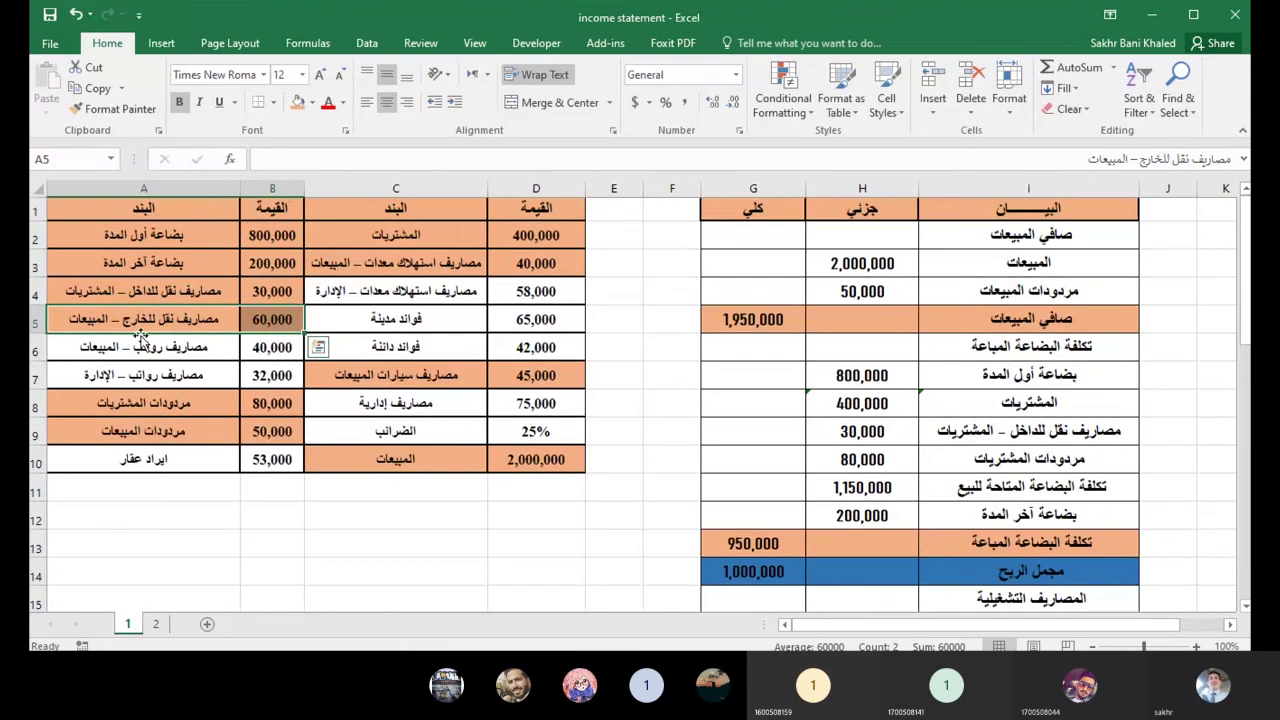
{"action": "left_click_drag", "start_coordinate": [115, 345], "coordinate": [245, 346]}
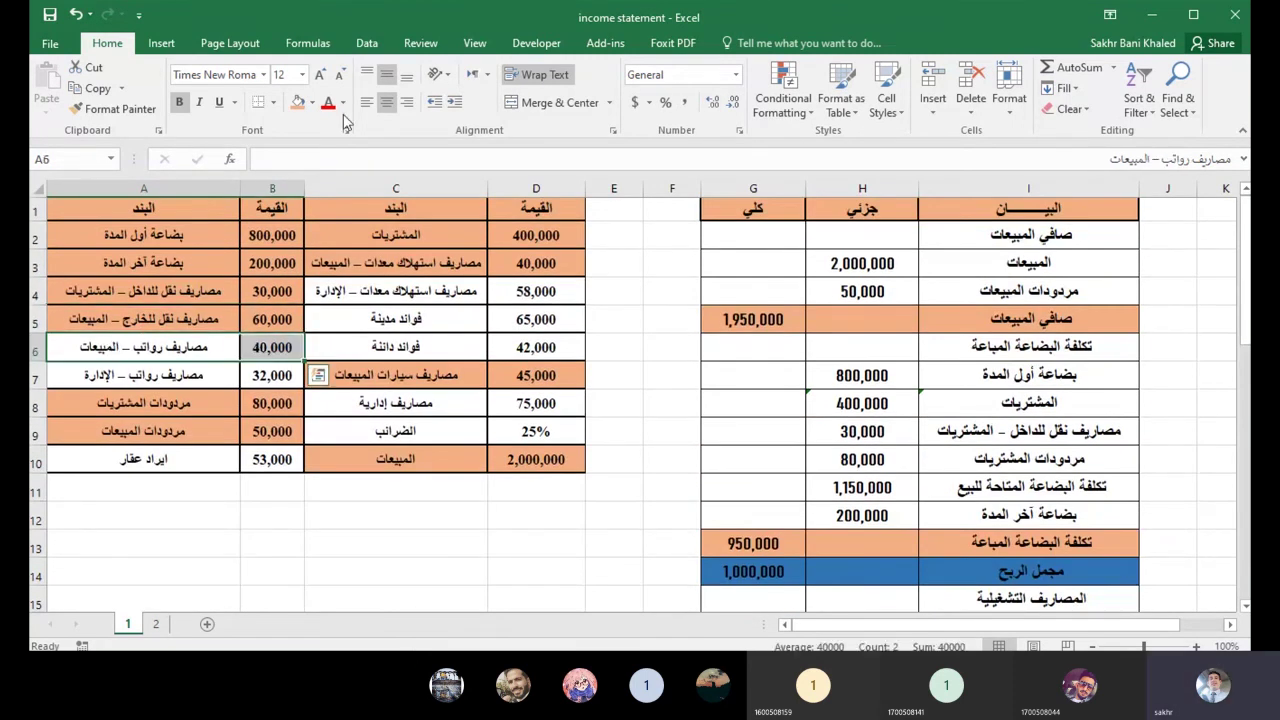
{"action": "left_click", "coordinate": [297, 102]}
Examine the total selling expenses formula in G21 and the cells it sums, leaving it unedited.
{"action": "scroll", "coordinate": [944, 503], "scroll_direction": "down", "scroll_amount": 3}
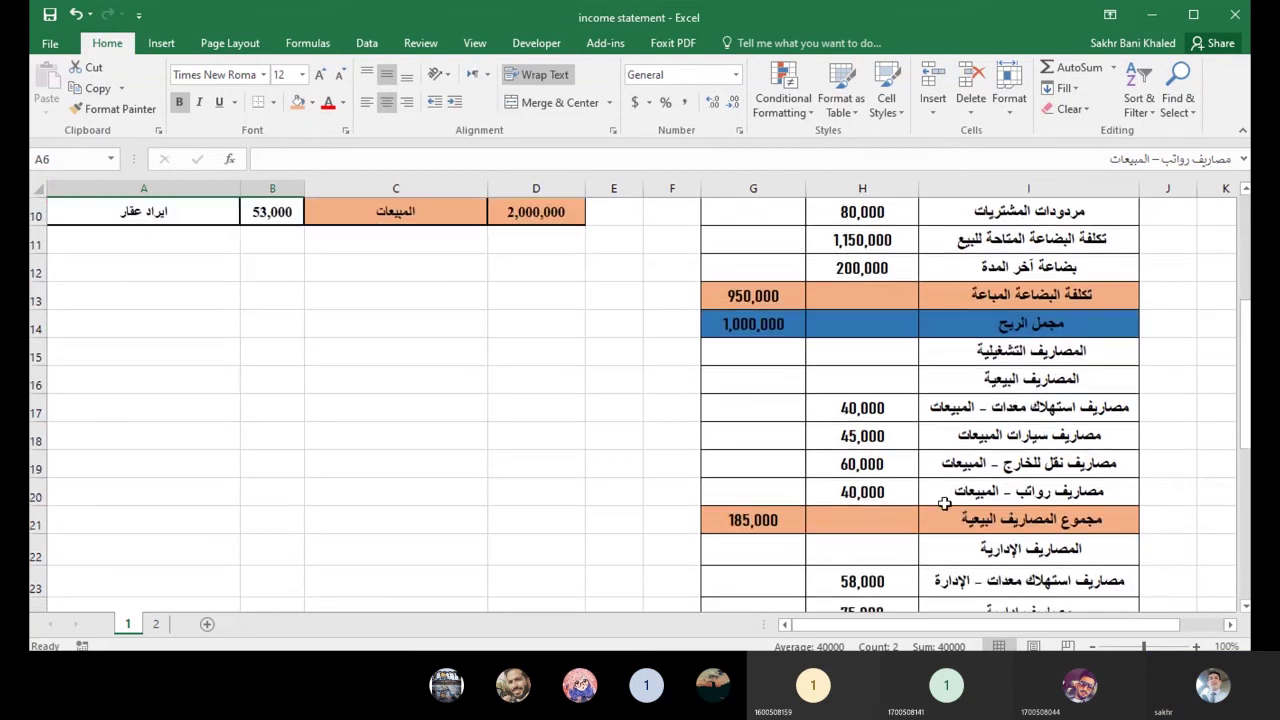
{"action": "left_click", "coordinate": [750, 522]}
{"action": "left_click", "coordinate": [325, 160]}
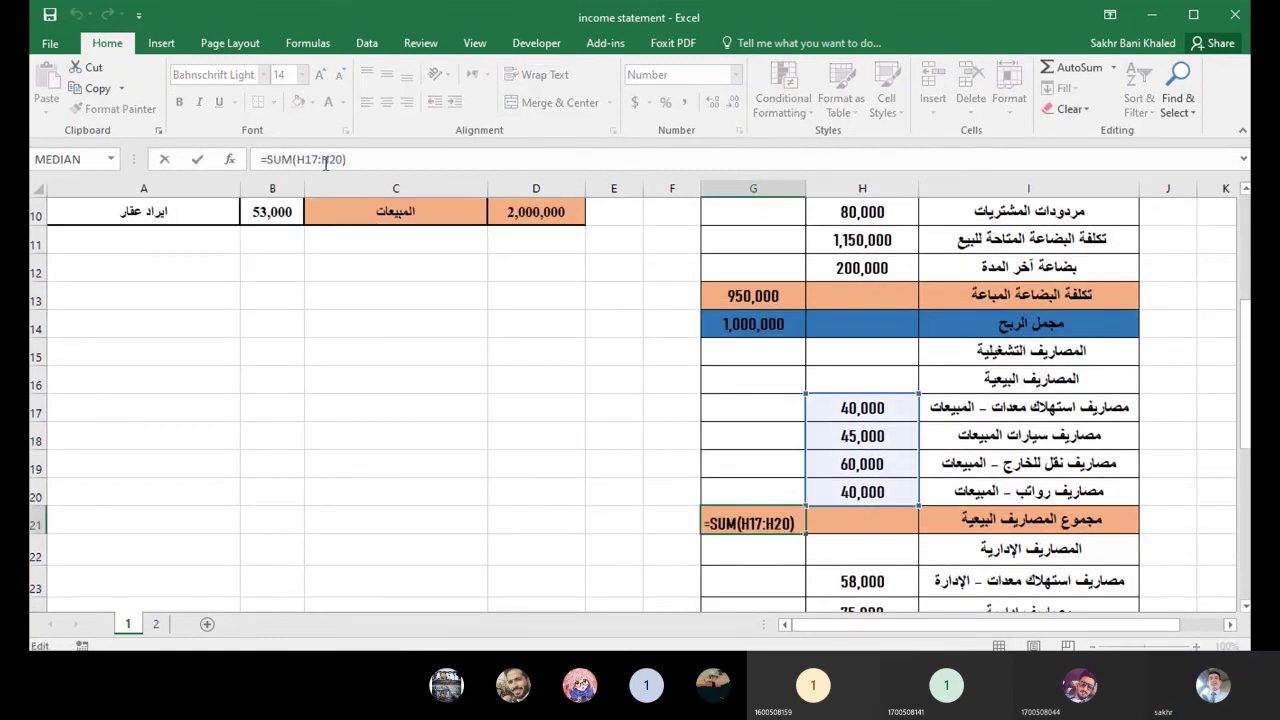
{"action": "key", "text": "Escape"}
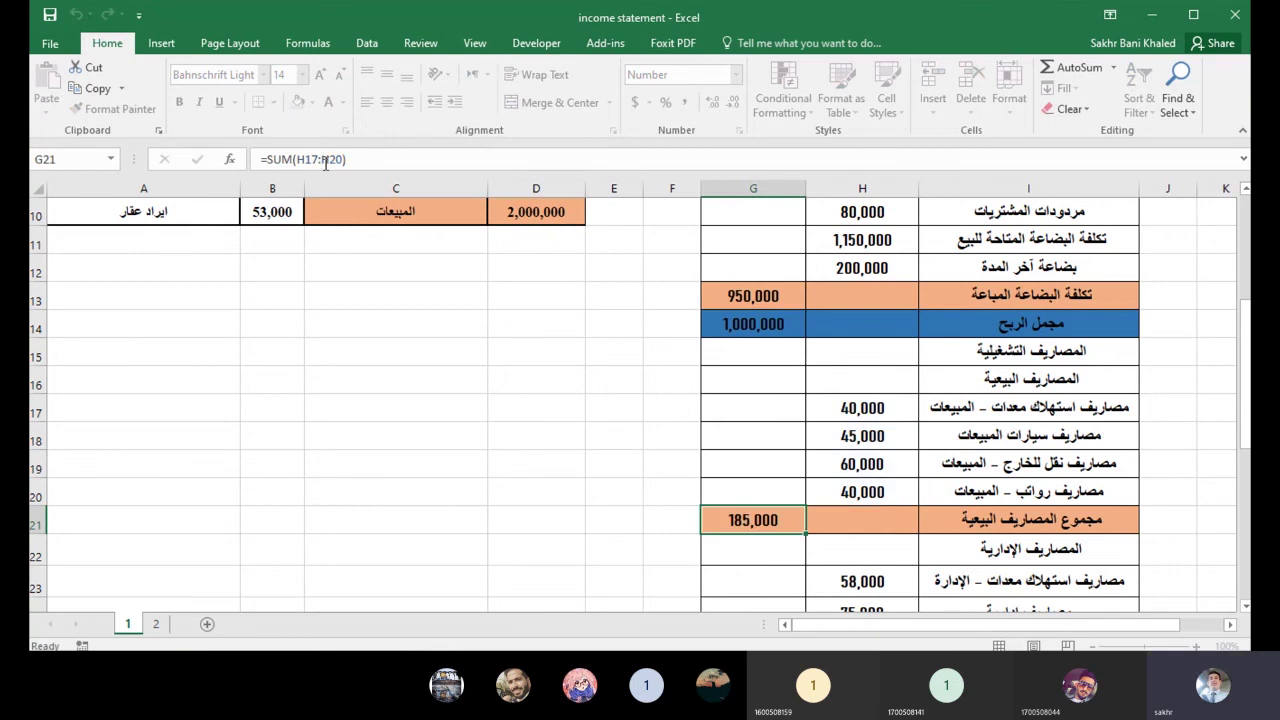
Shade the "مصاريف استهلاك معدات – الإدارة" item in C4:D4 and the "مصاريف إدارية" item in C8:D8 with the orange fill.
{"action": "scroll", "coordinate": [900, 433], "scroll_direction": "down", "scroll_amount": 2}
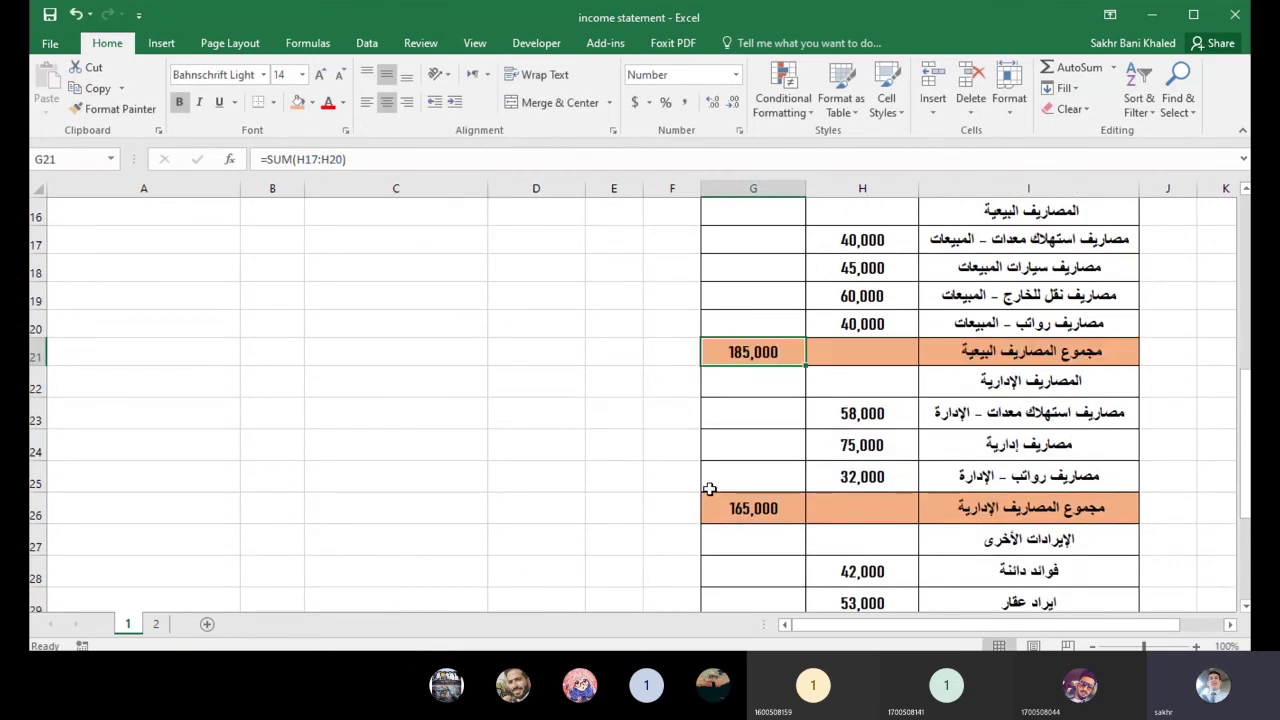
{"action": "scroll", "coordinate": [449, 346], "scroll_direction": "up", "scroll_amount": 5}
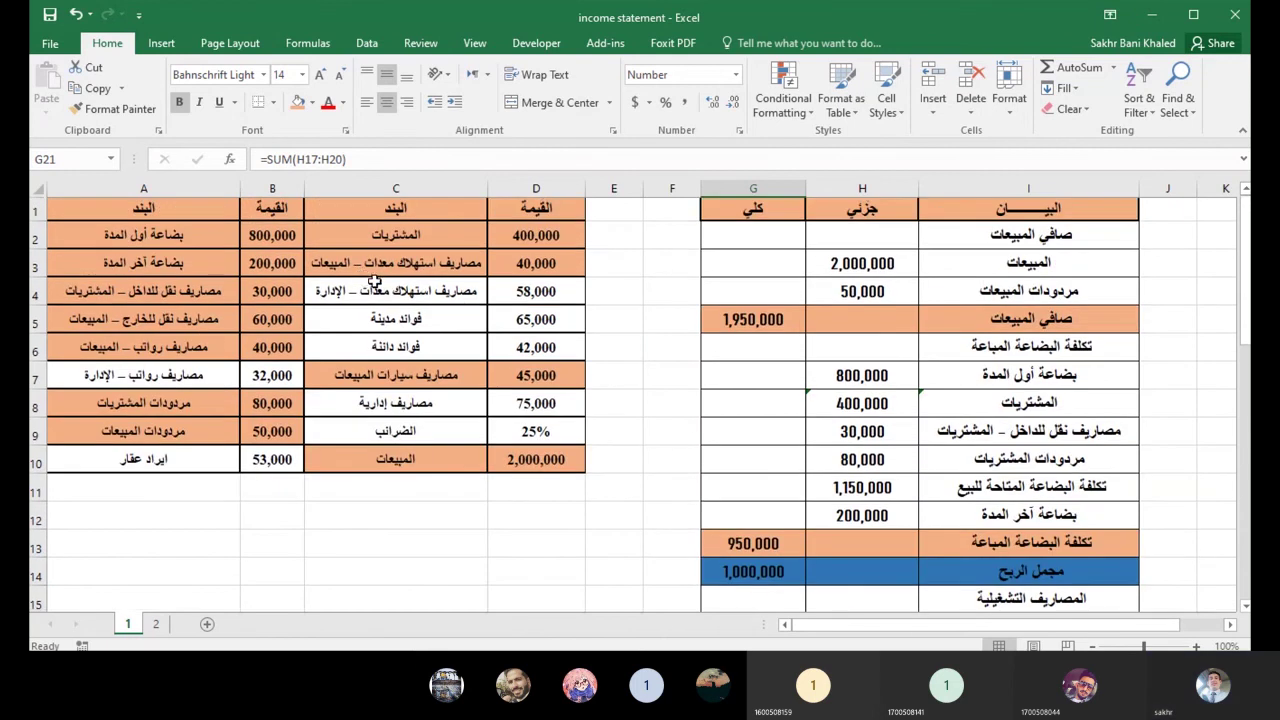
{"action": "left_click_drag", "start_coordinate": [373, 281], "coordinate": [514, 281]}
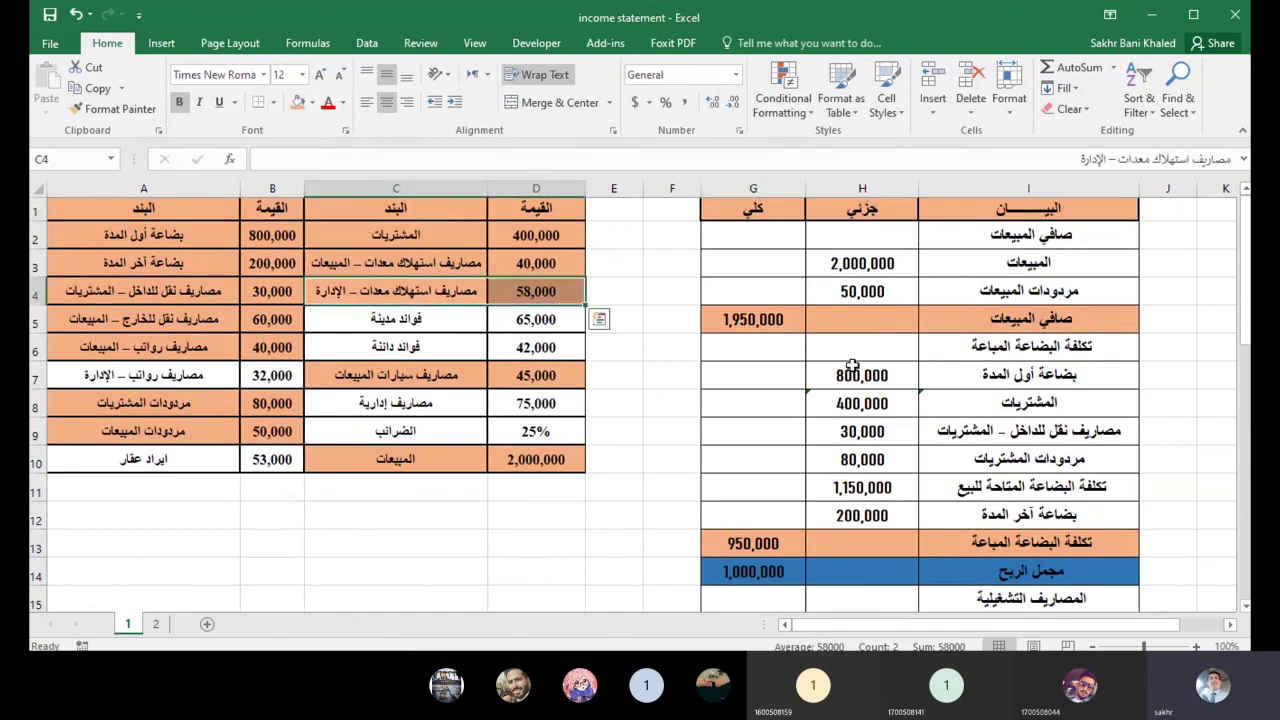
{"action": "scroll", "coordinate": [851, 365], "scroll_direction": "down", "scroll_amount": 4}
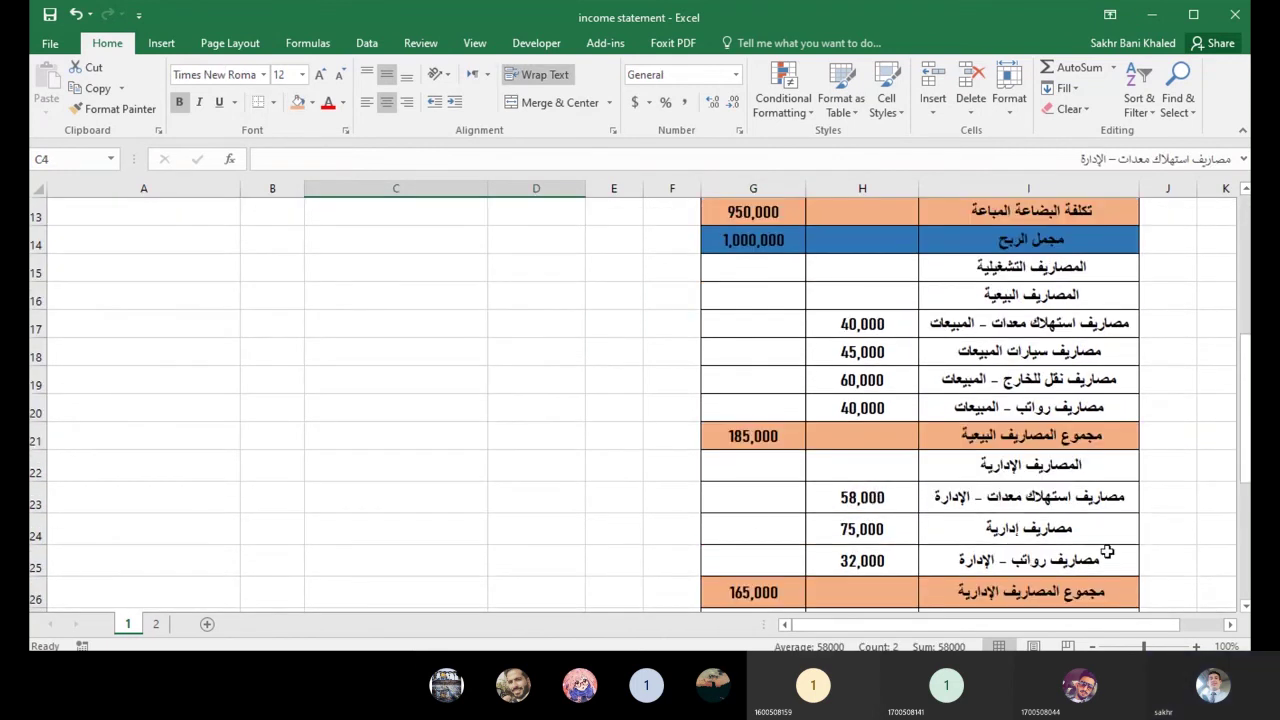
{"action": "scroll", "coordinate": [594, 480], "scroll_direction": "up", "scroll_amount": 2}
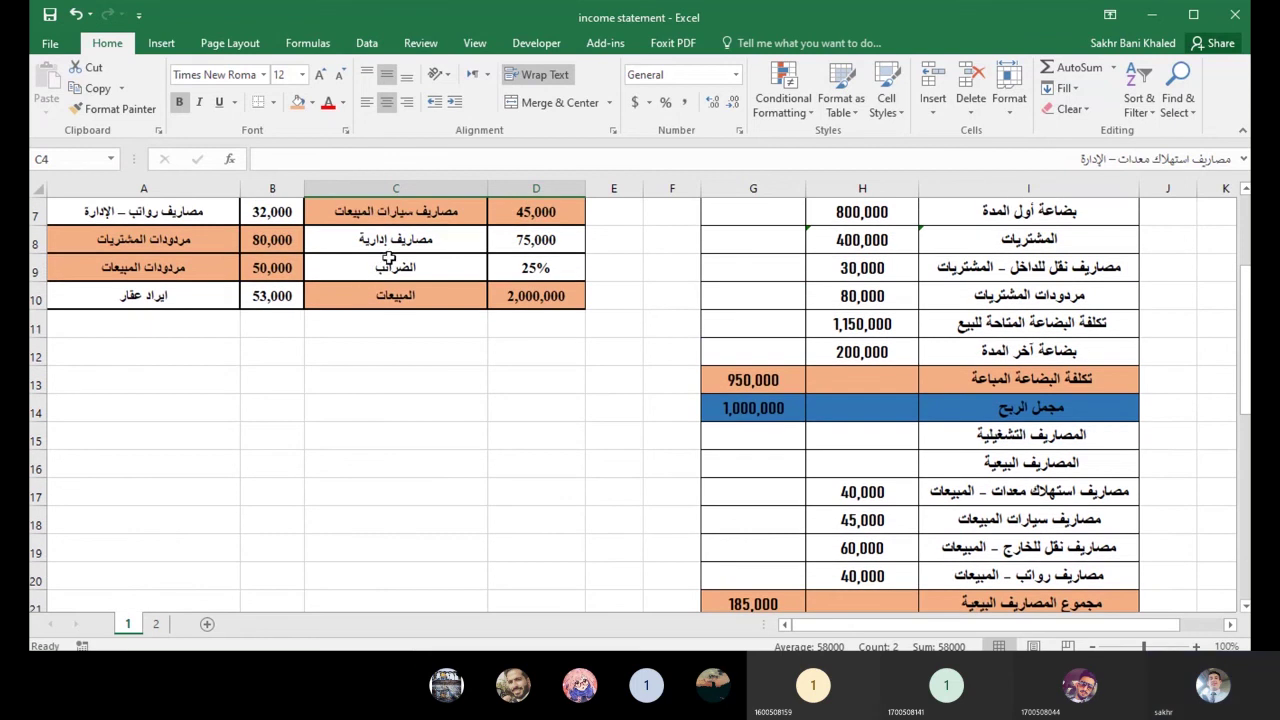
{"action": "left_click_drag", "start_coordinate": [395, 240], "coordinate": [510, 240]}
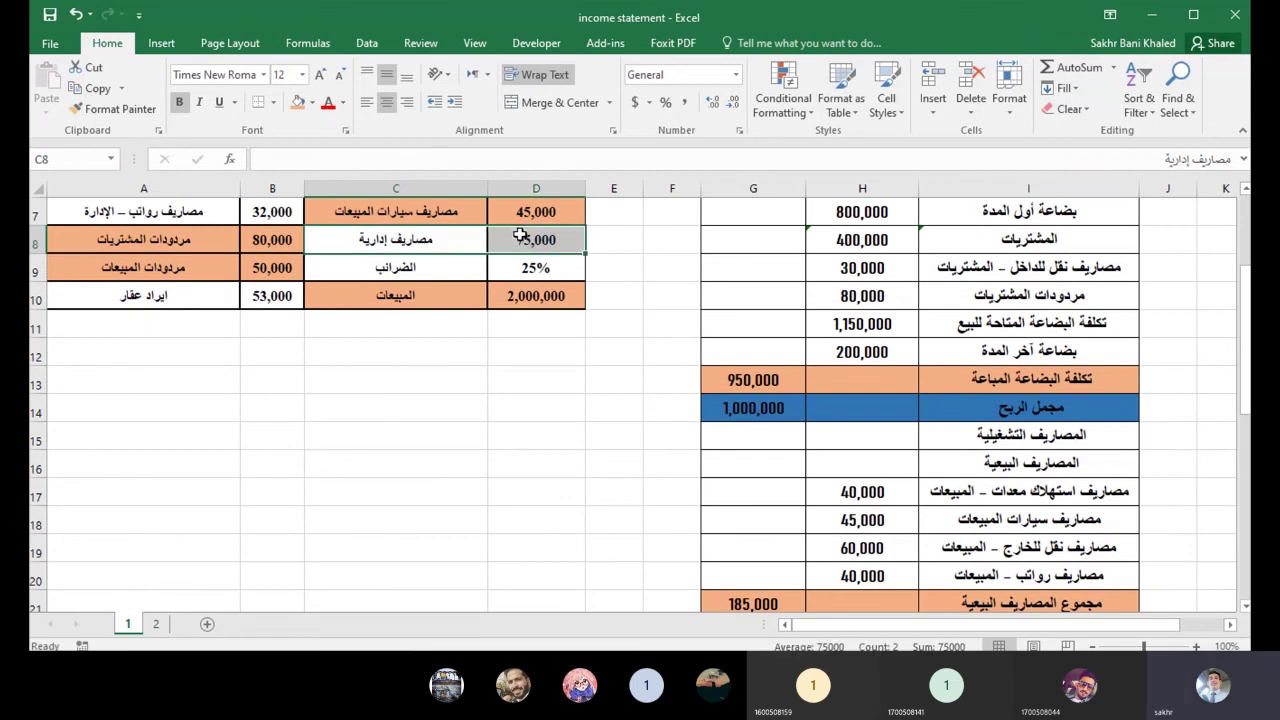
{"action": "left_click", "coordinate": [297, 103]}
Shade the "مصاريف رواتب – الإدارة" item in A7:B7 of the data table with the orange fill.
{"action": "scroll", "coordinate": [1073, 547], "scroll_direction": "down", "scroll_amount": 2}
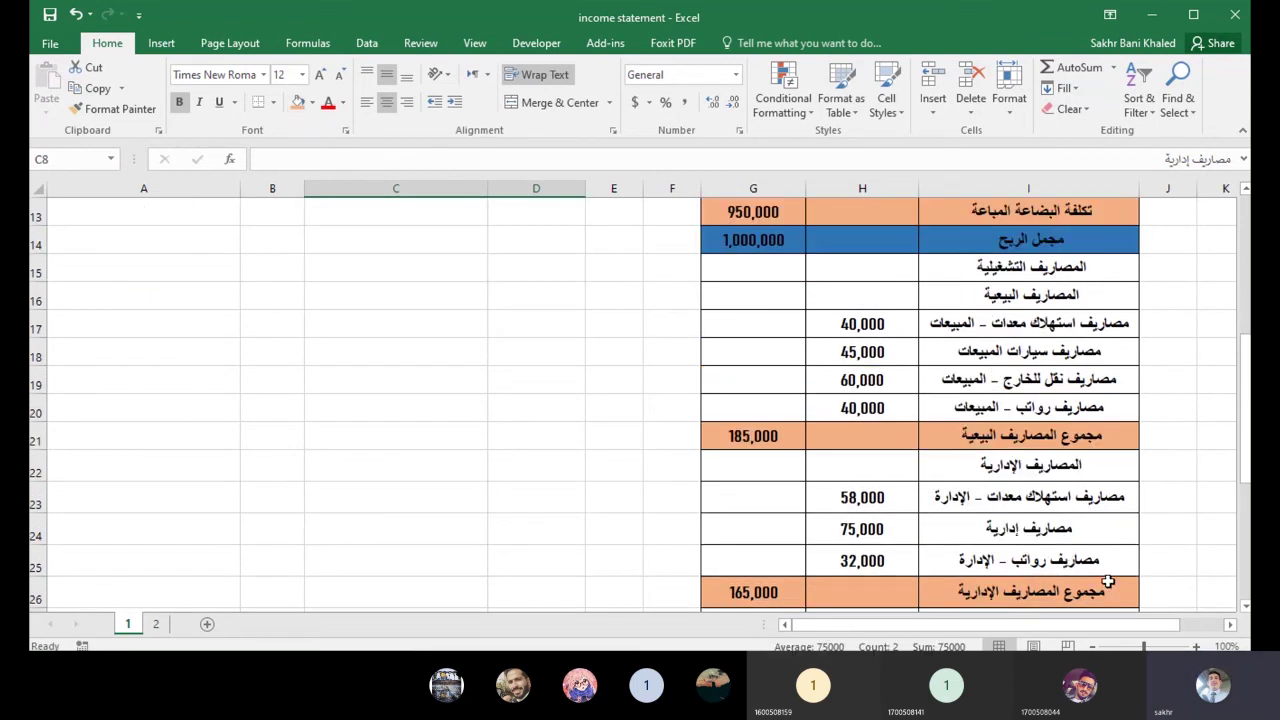
{"action": "scroll", "coordinate": [107, 272], "scroll_direction": "up", "scroll_amount": 3}
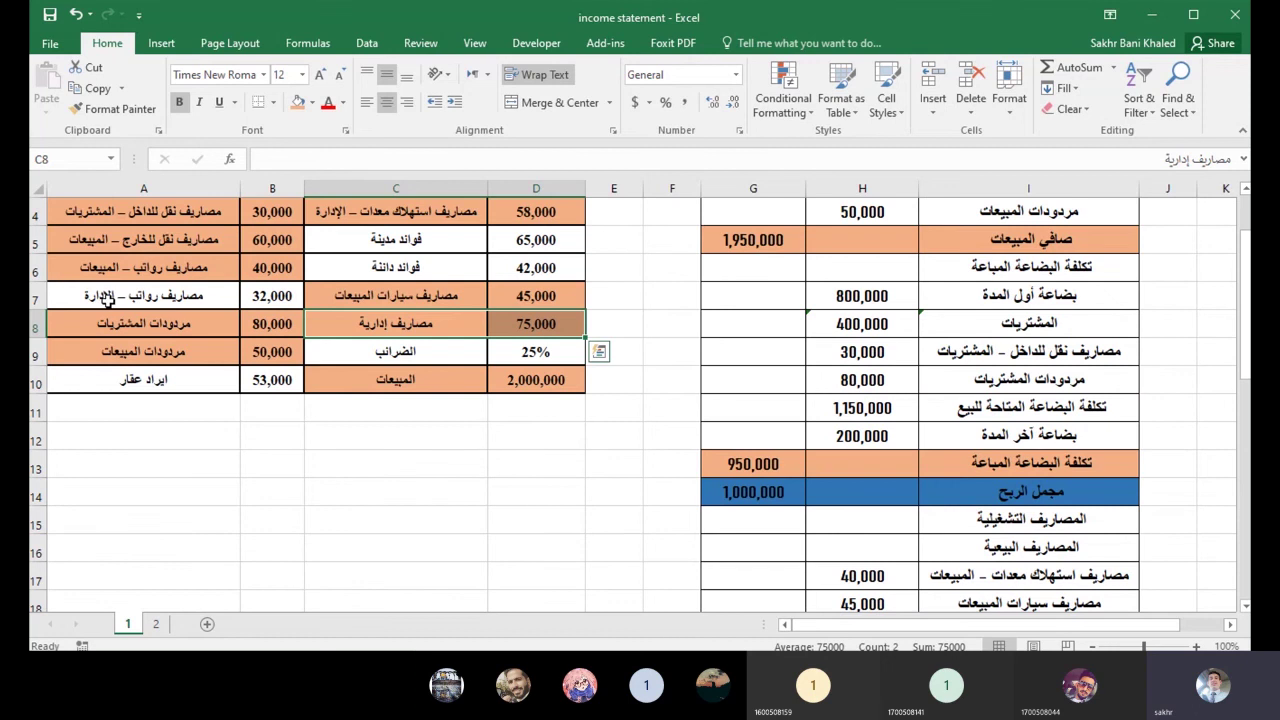
{"action": "left_click_drag", "start_coordinate": [110, 296], "coordinate": [272, 296]}
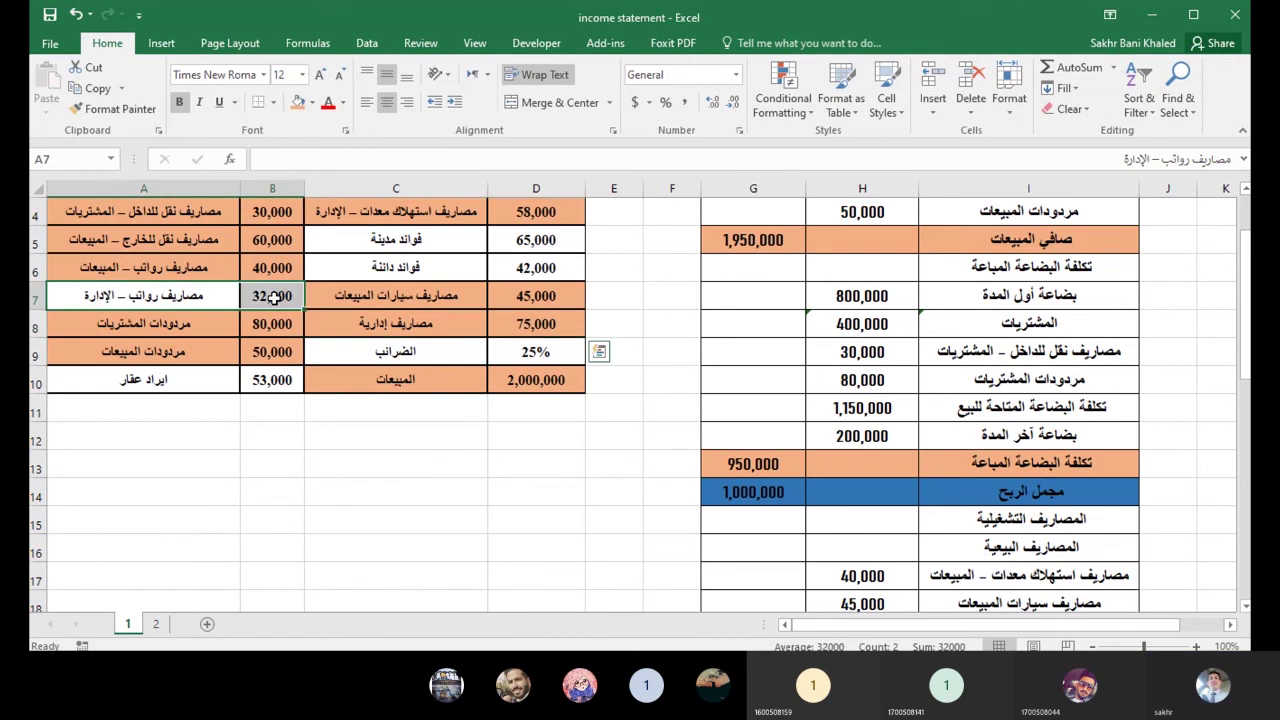
{"action": "left_click", "coordinate": [297, 103]}
Examine the total administrative expenses formula in G26 and the cells it sums, leaving it unedited.
{"action": "scroll", "coordinate": [645, 408], "scroll_direction": "down", "scroll_amount": 2}
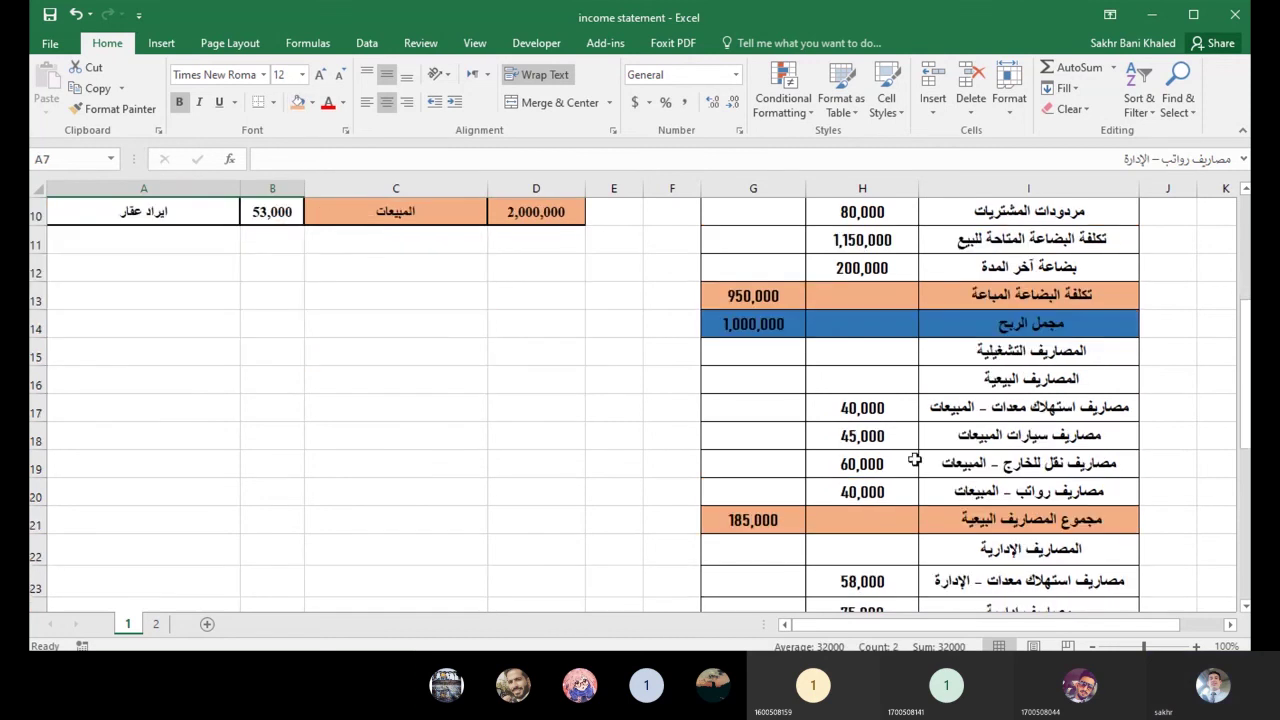
{"action": "scroll", "coordinate": [914, 459], "scroll_direction": "down", "scroll_amount": 2}
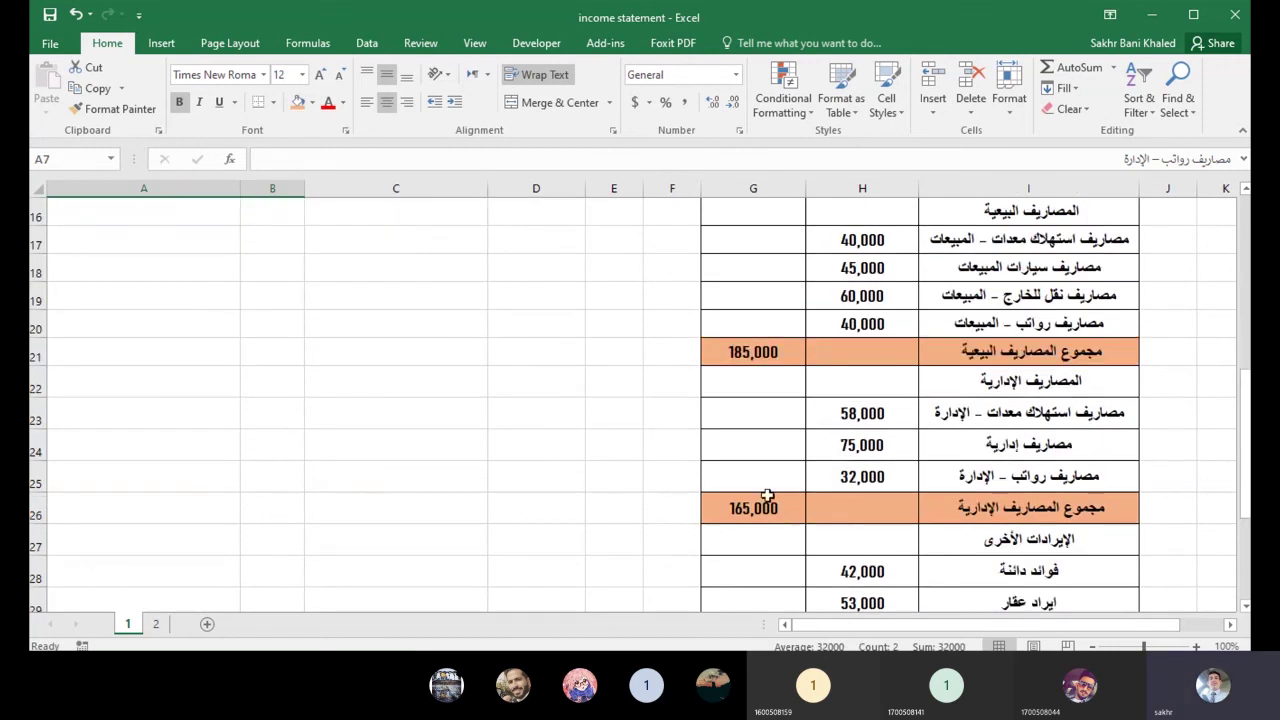
{"action": "left_click", "coordinate": [767, 497]}
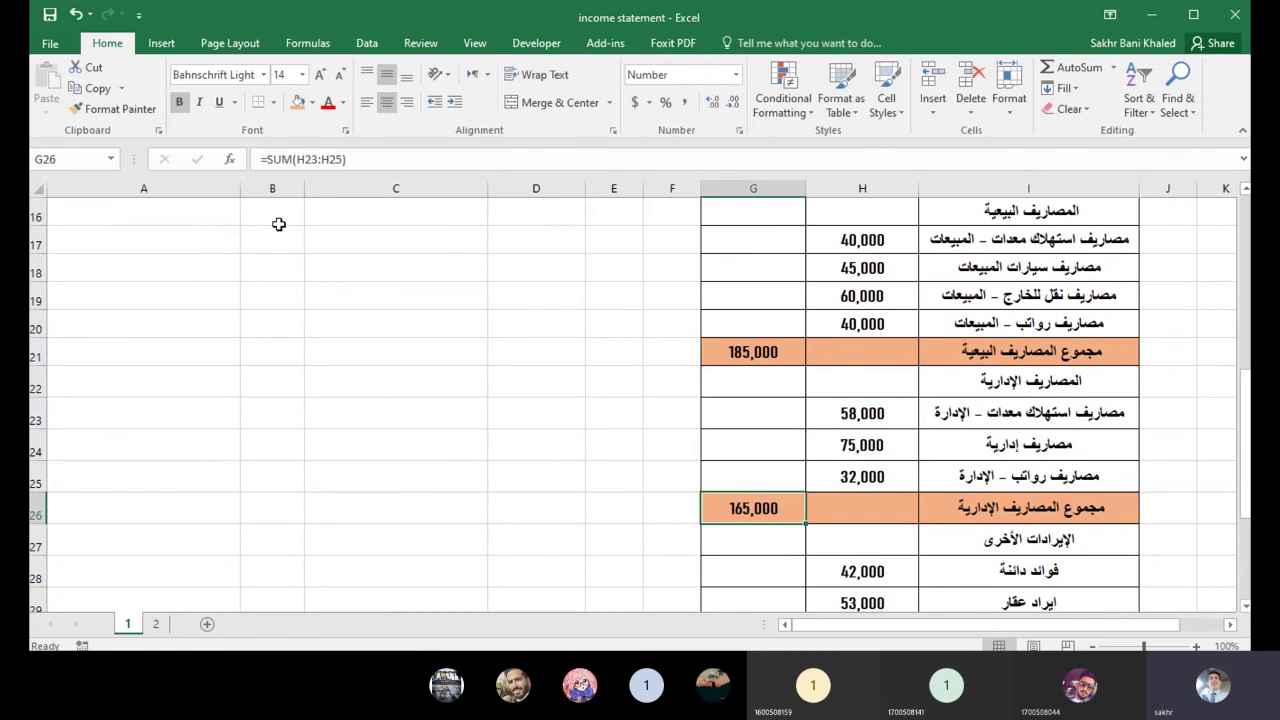
{"action": "key", "text": "F2"}
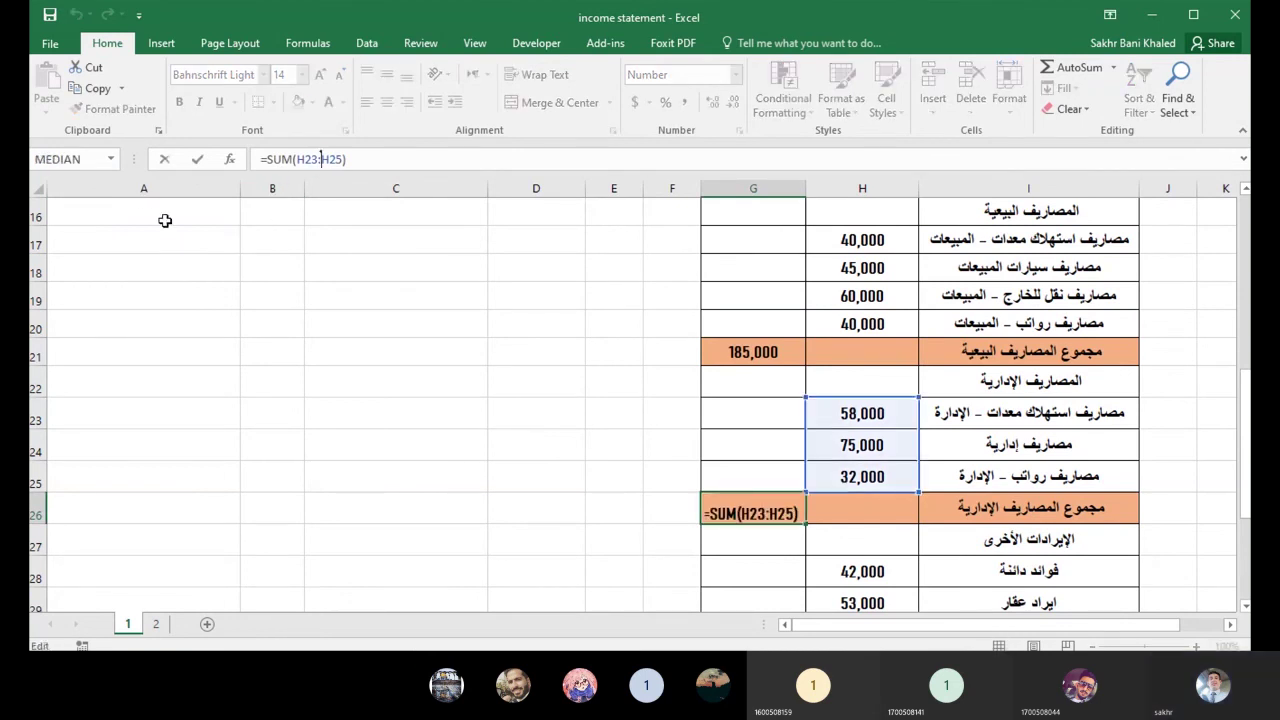
{"action": "key", "text": "Escape"}
Shade the "فوائد دائنة" item in C6:D6 and the "ايراد عقار" item in A10:B10 with the orange fill.
{"action": "scroll", "coordinate": [450, 385], "scroll_direction": "down", "scroll_amount": 1}
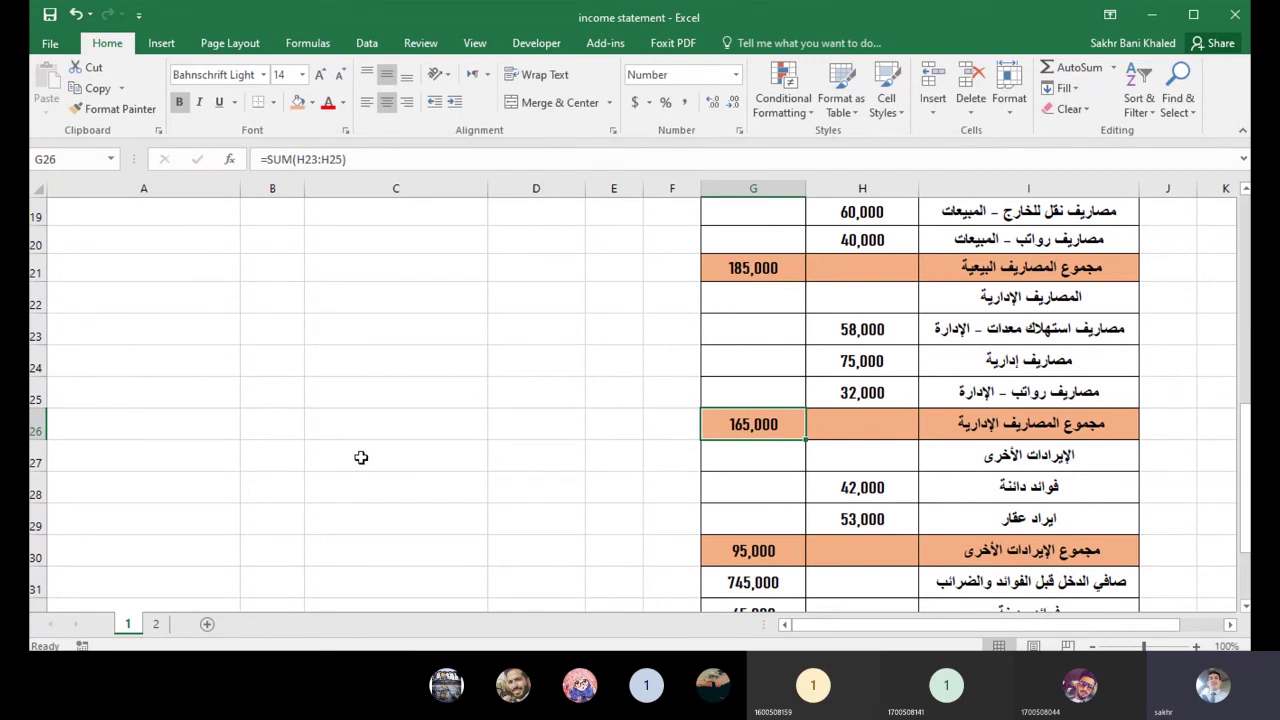
{"action": "scroll", "coordinate": [362, 457], "scroll_direction": "up", "scroll_amount": 5}
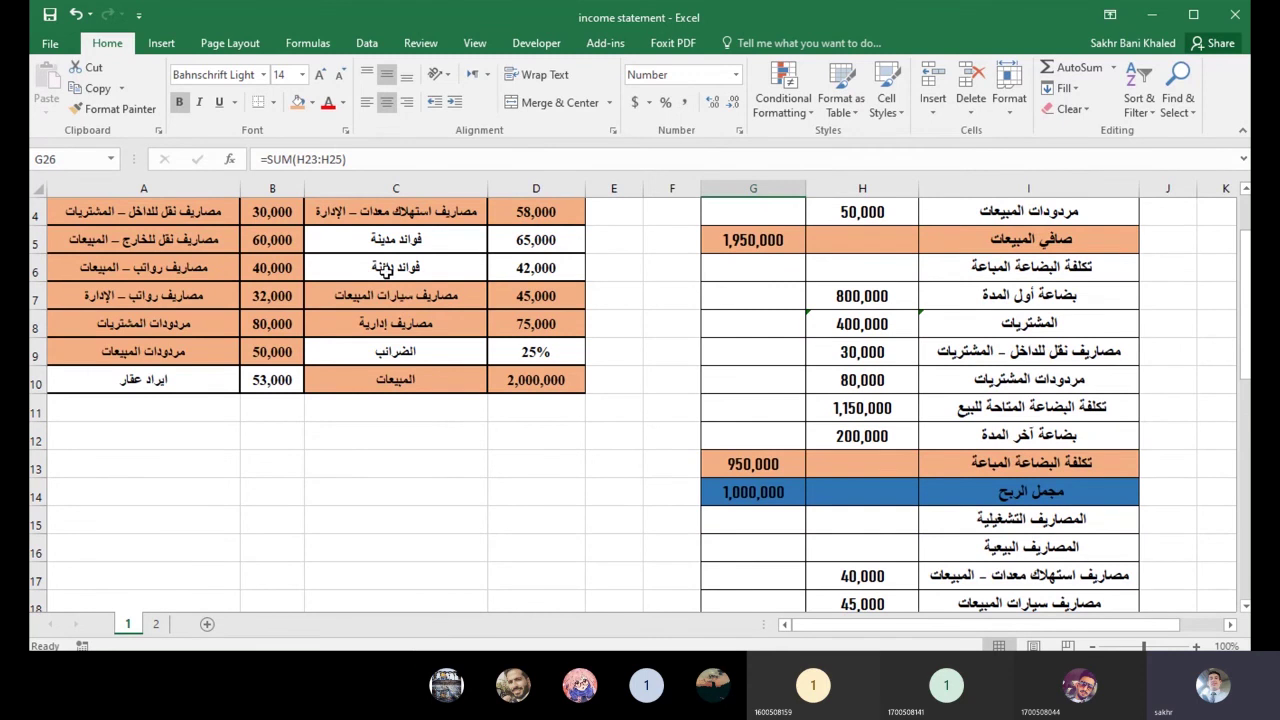
{"action": "left_click_drag", "start_coordinate": [385, 268], "coordinate": [540, 268]}
{"action": "left_click_drag", "start_coordinate": [140, 380], "coordinate": [270, 380]}
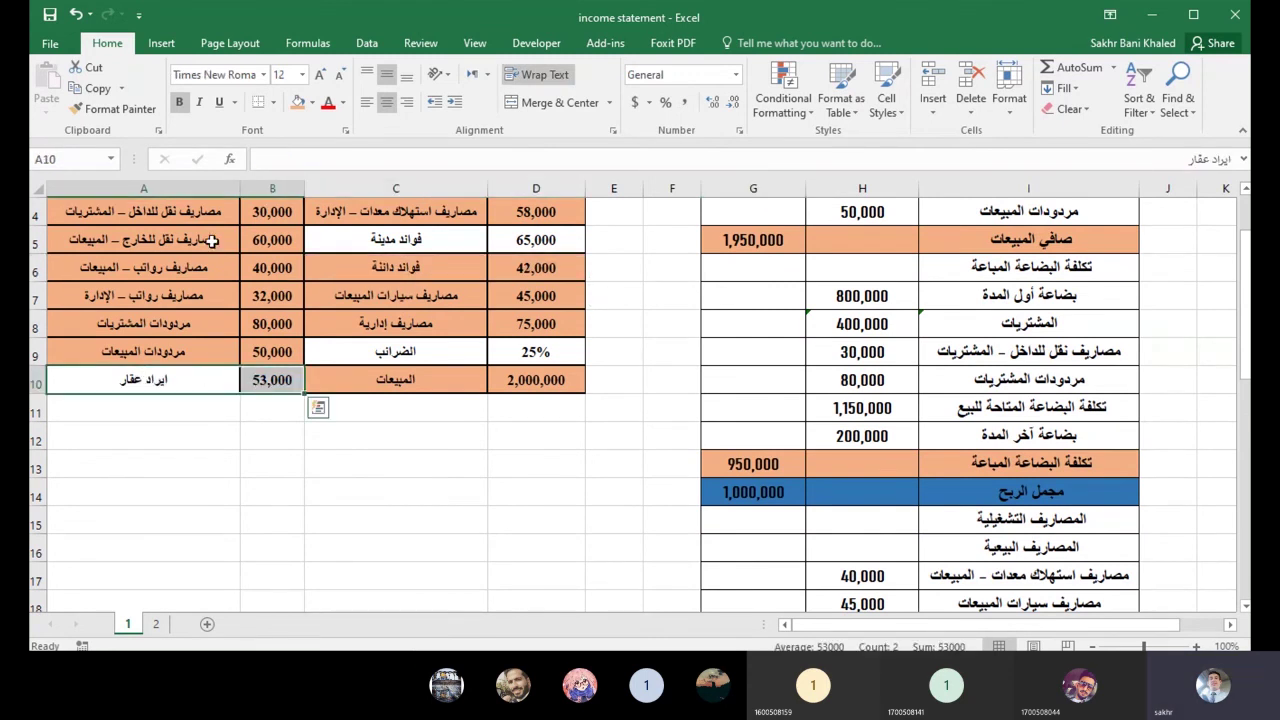
{"action": "scroll", "coordinate": [826, 478], "scroll_direction": "down", "scroll_amount": 3}
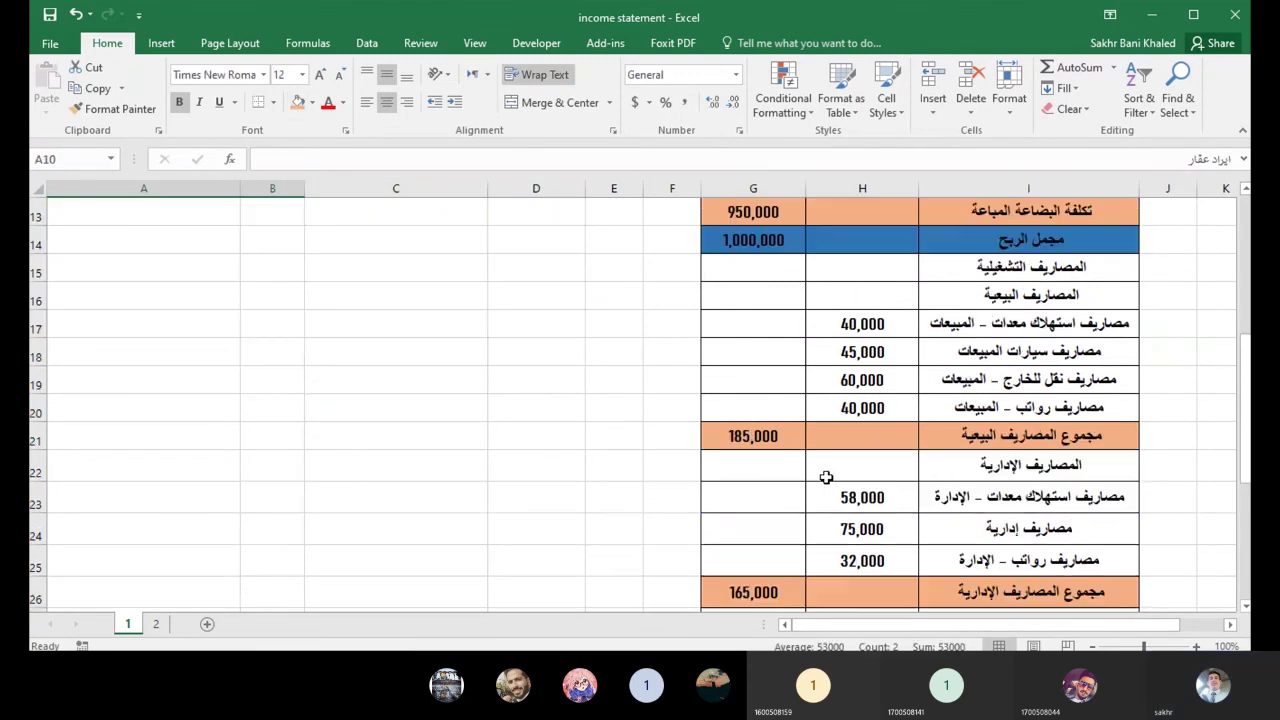
{"action": "scroll", "coordinate": [826, 478], "scroll_direction": "down", "scroll_amount": 4}
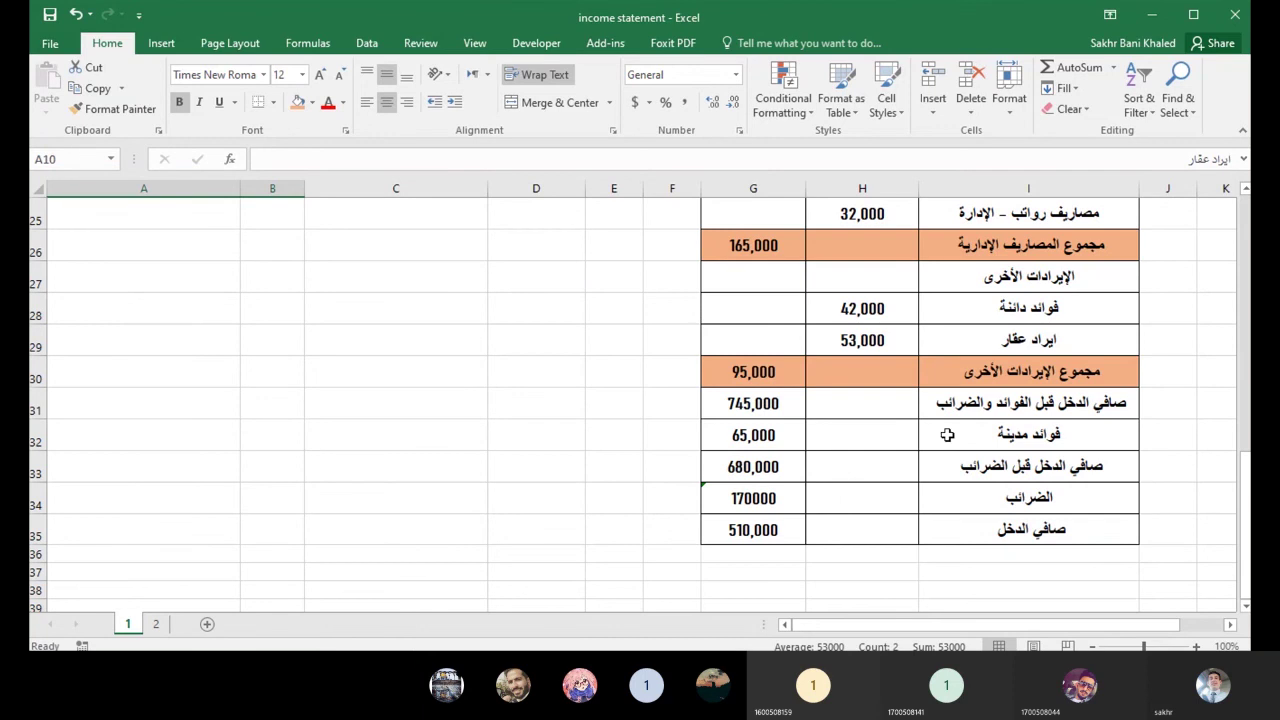
Examine the total other revenues formula in G30 and the cells it adds, leaving it unedited.
{"action": "left_click", "coordinate": [770, 372]}
{"action": "left_click", "coordinate": [310, 160]}
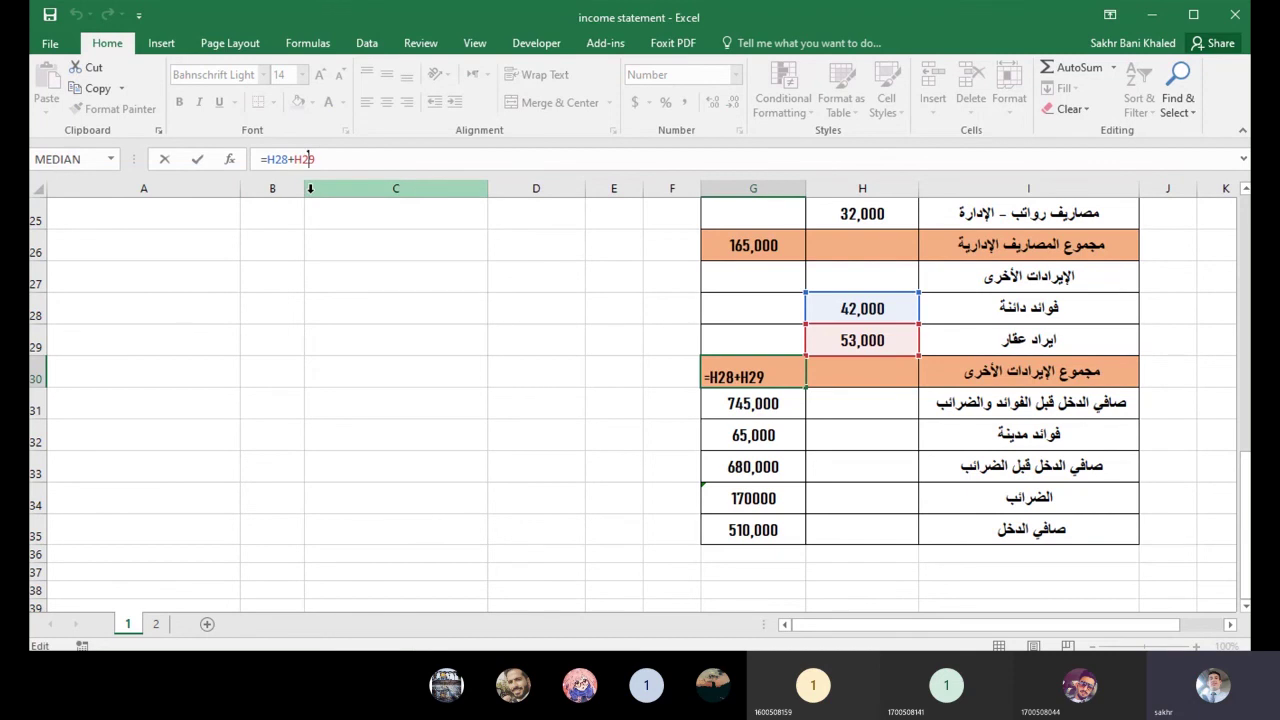
{"action": "key", "text": "Escape"}
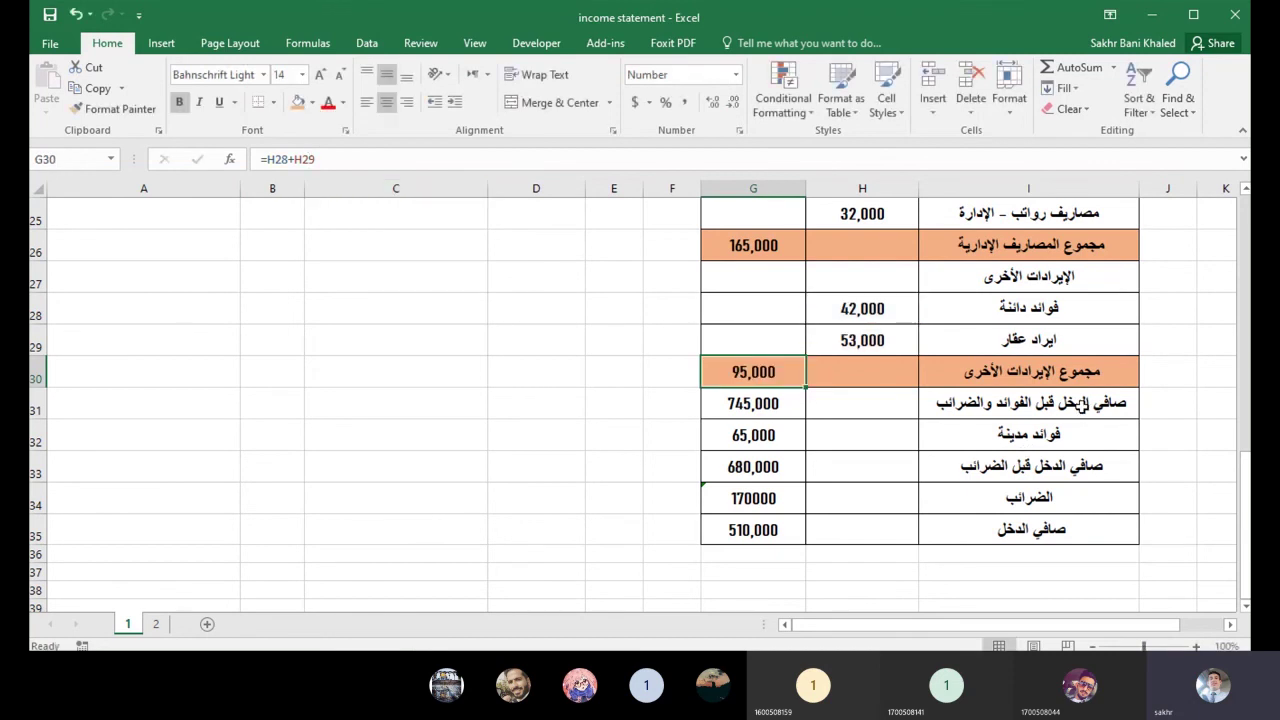
Examine the formula for net income before interest and taxes in G31 and trace its referenced cells up the statement.
{"action": "left_click", "coordinate": [741, 411]}
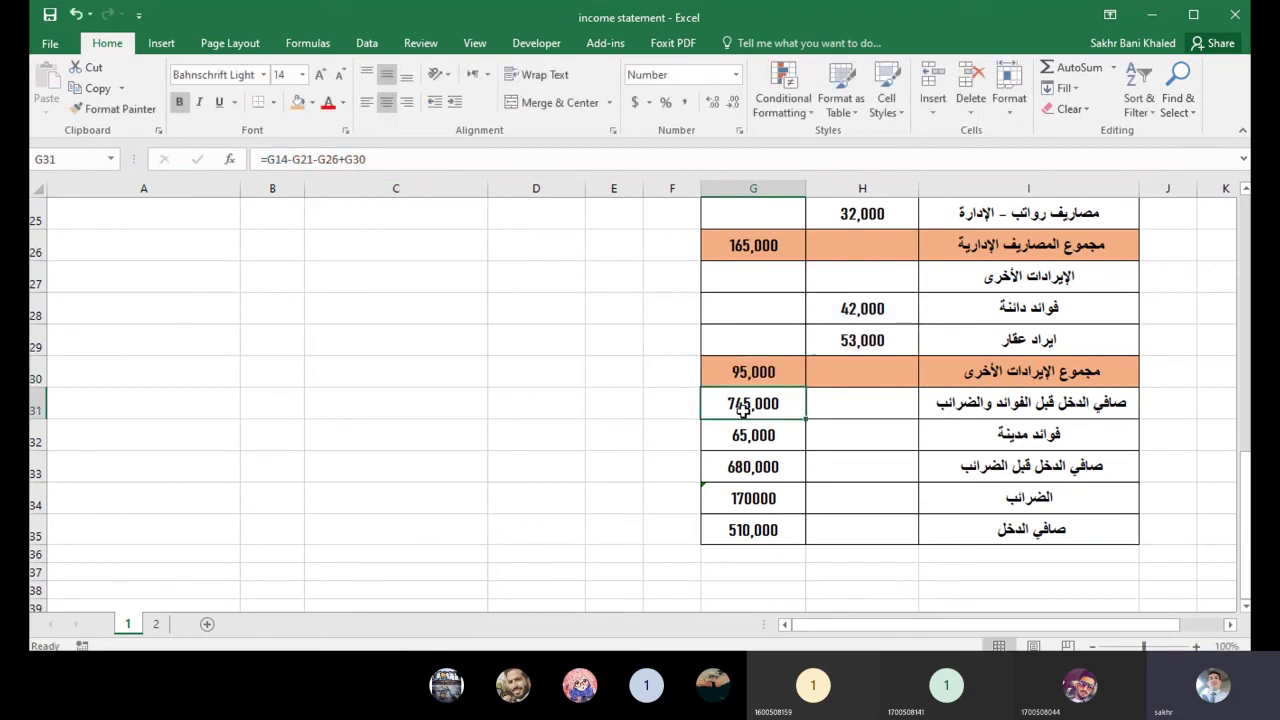
{"action": "left_click", "coordinate": [275, 159]}
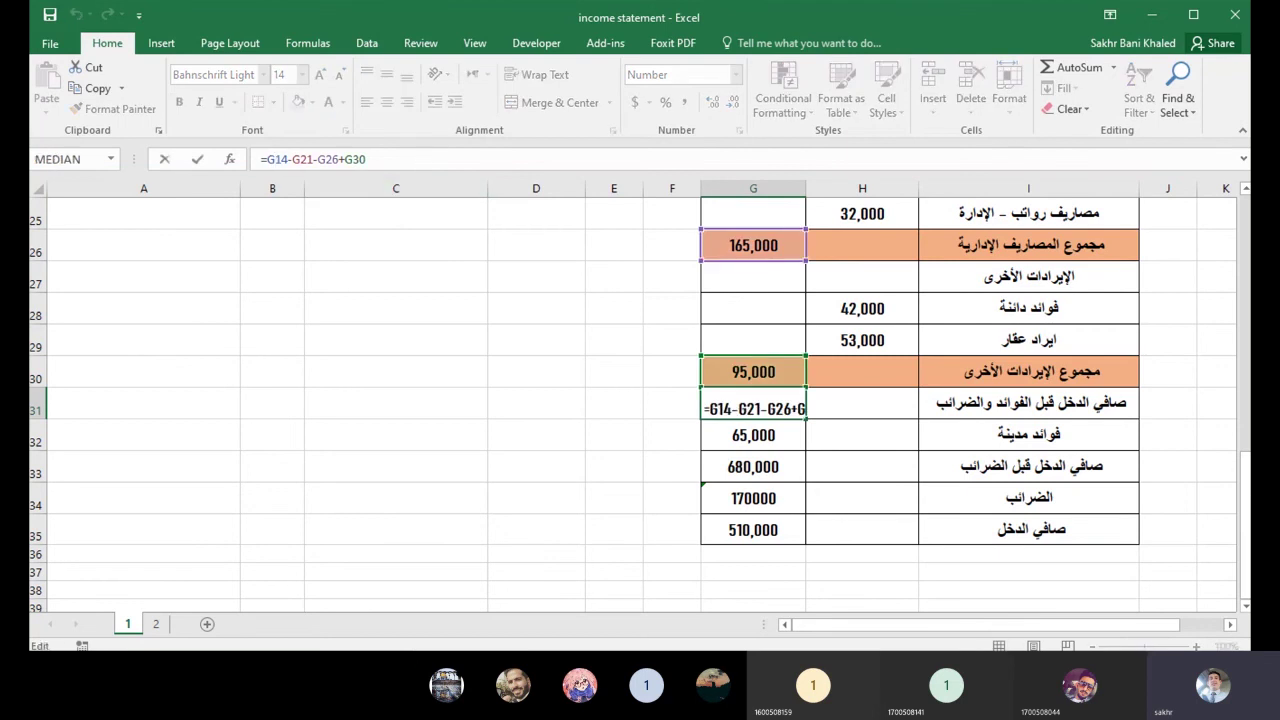
{"action": "left_click_drag", "start_coordinate": [1246, 470], "coordinate": [1248, 378]}
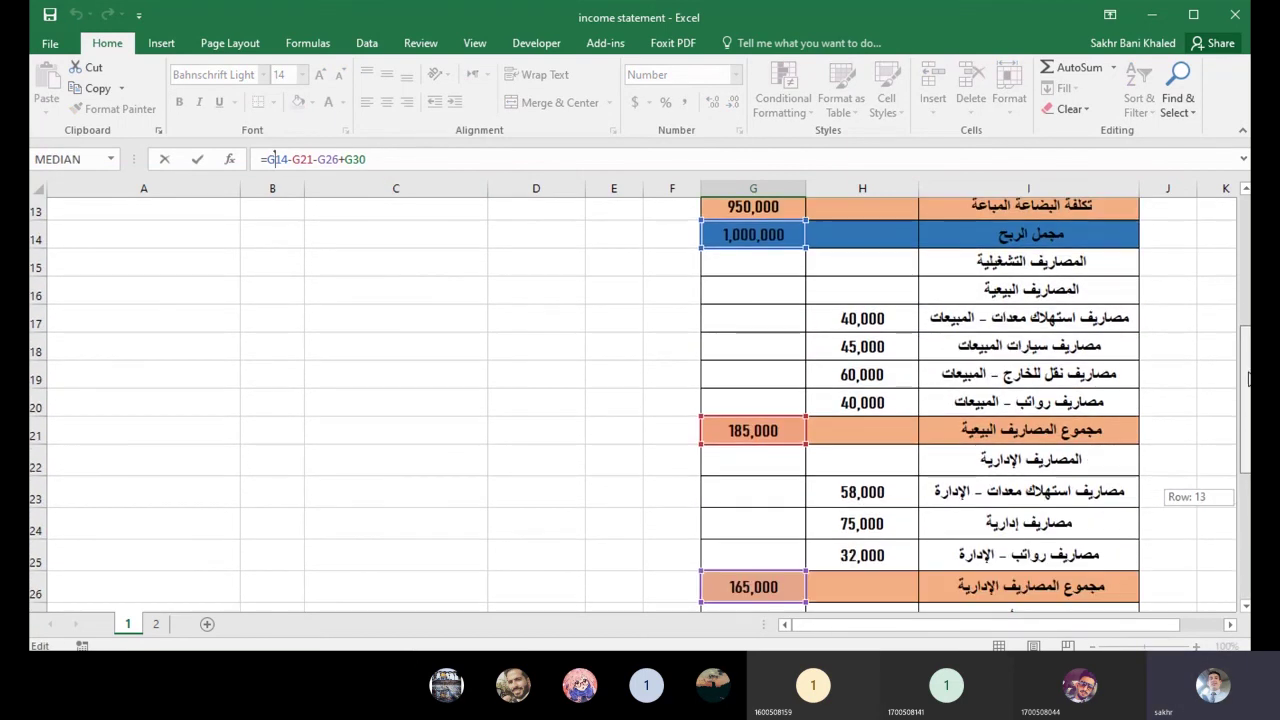
{"action": "left_click_drag", "start_coordinate": [1248, 378], "coordinate": [1248, 425]}
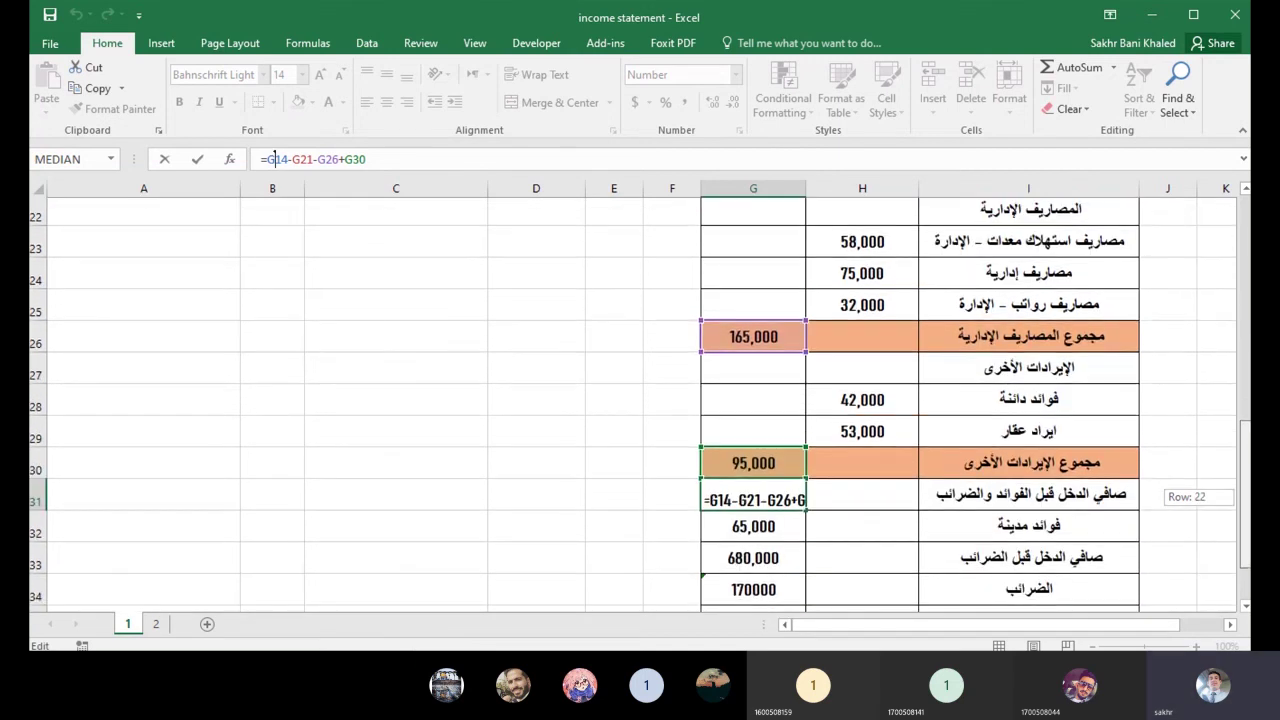
{"action": "key", "text": "ctrl+Return"}
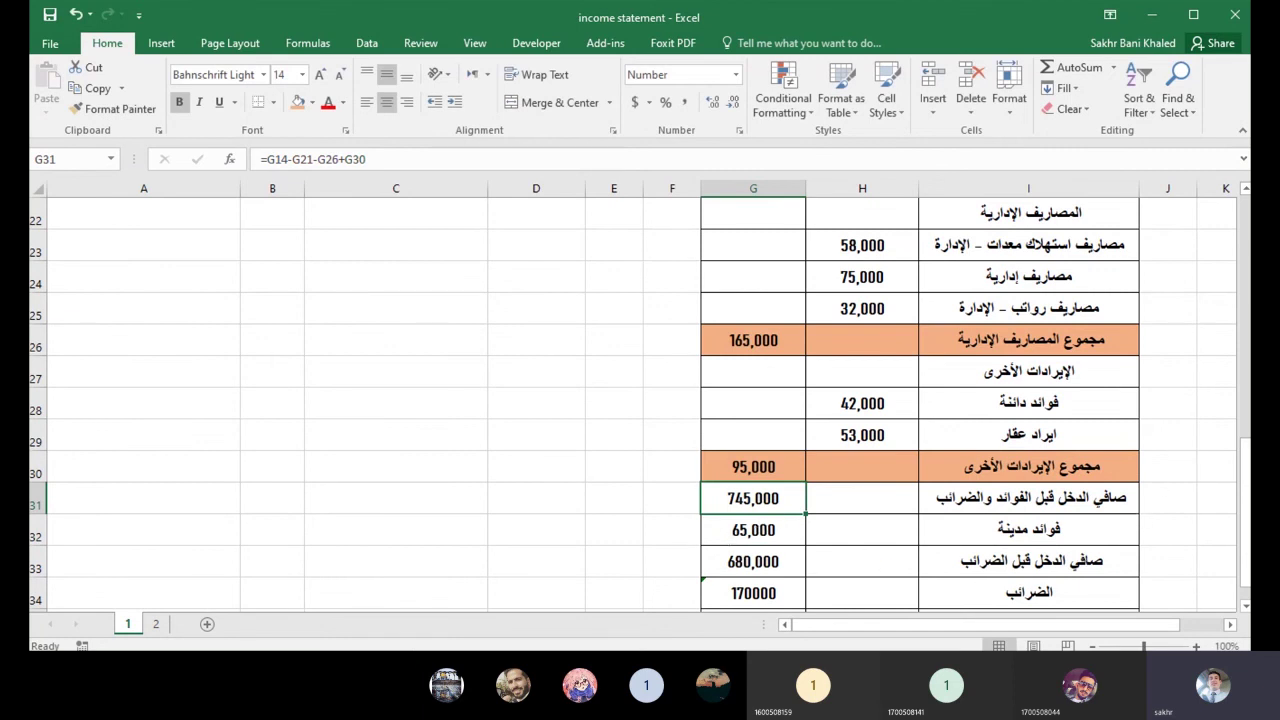
Shade the "فوائد مدينة" item in C5:D5 of the data table with the orange fill.
{"action": "mouse_move", "coordinate": [1245, 515]}
{"action": "left_mouse_down"}
{"action": "mouse_move", "coordinate": [1245, 485]}
{"action": "mouse_move", "coordinate": [1245, 510]}
{"action": "left_mouse_up"}
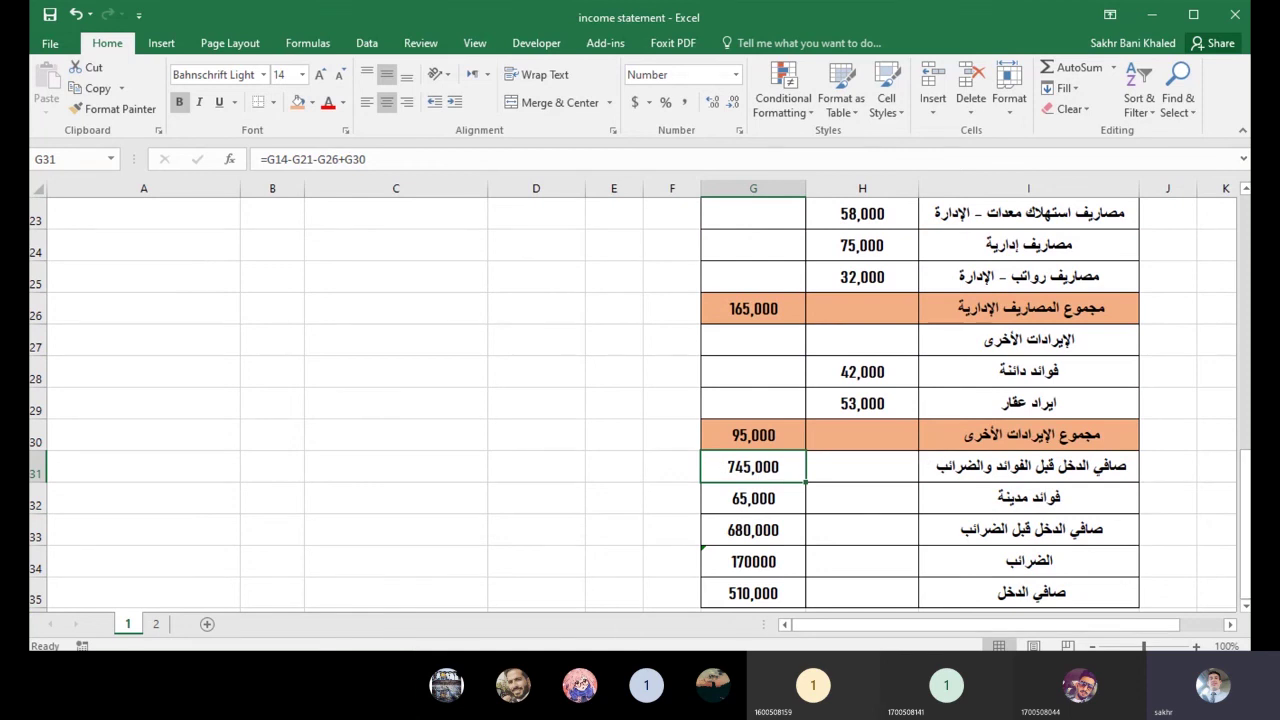
{"action": "left_click_drag", "start_coordinate": [1245, 510], "coordinate": [1245, 320]}
{"action": "scroll", "coordinate": [554, 334], "scroll_direction": "up", "scroll_amount": 2}
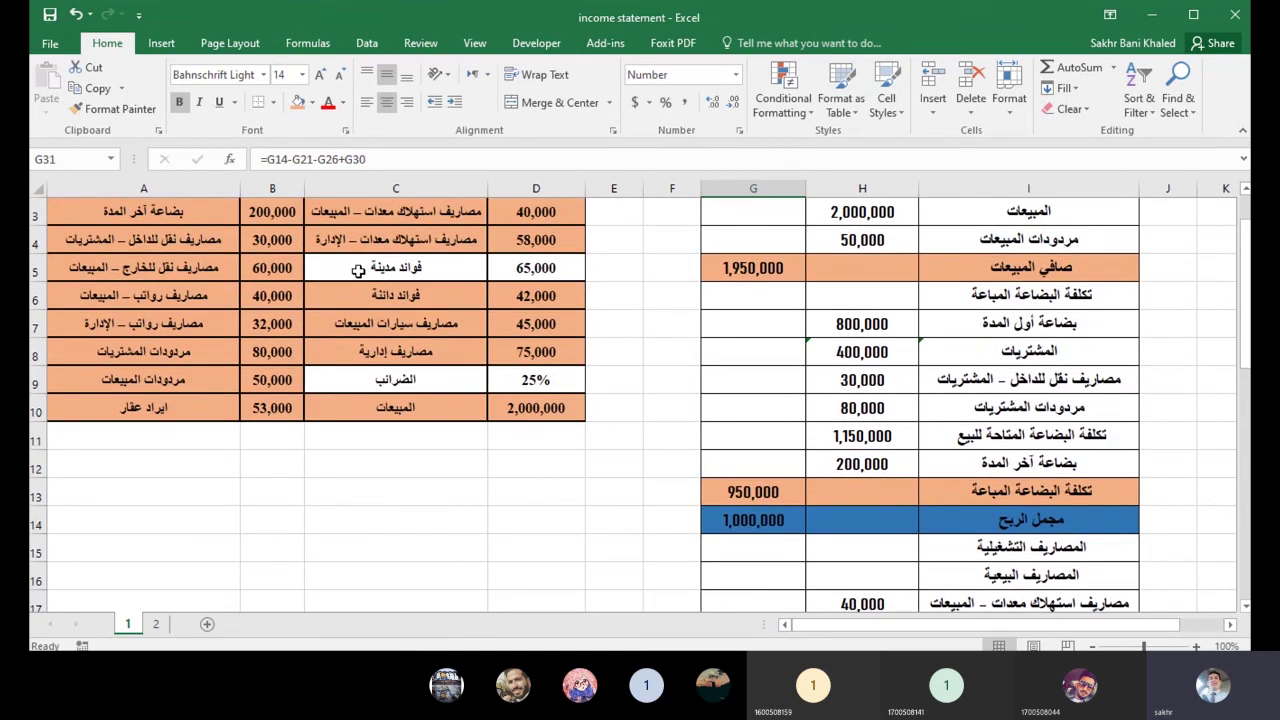
{"action": "left_click_drag", "start_coordinate": [358, 271], "coordinate": [536, 268]}
{"action": "left_click", "coordinate": [297, 102]}
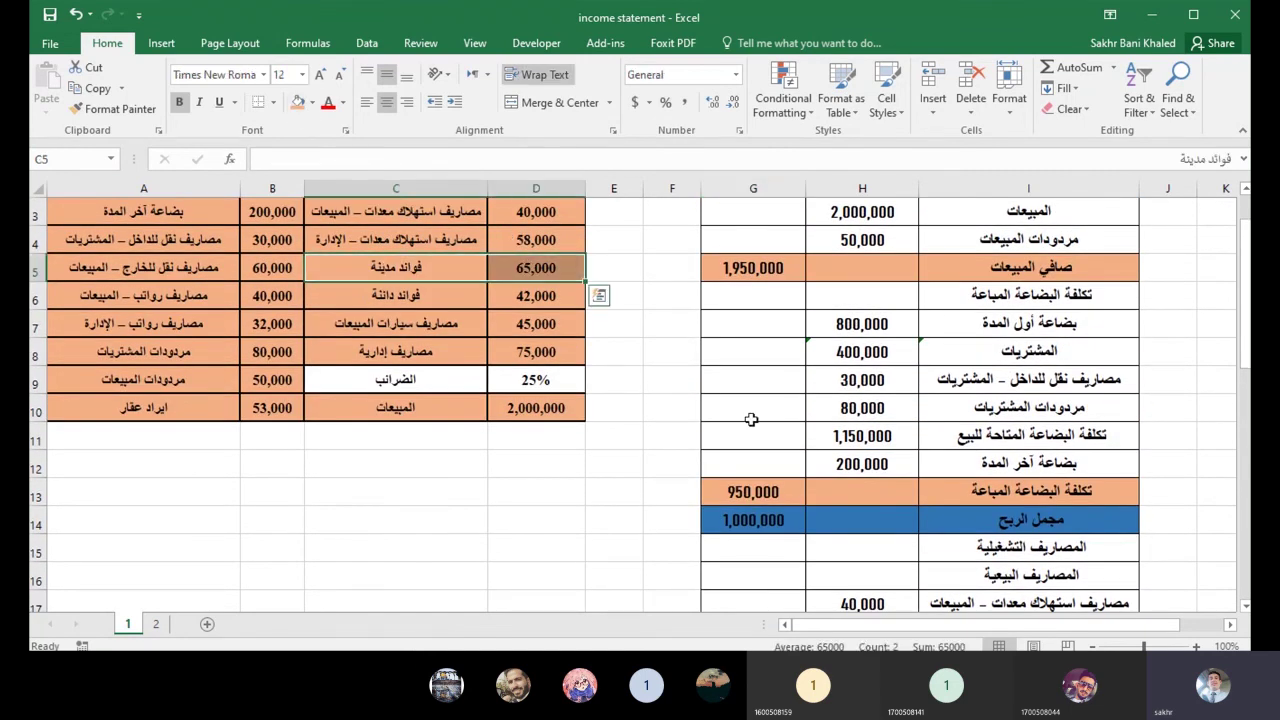
Examine the formula for net income before taxes in G33 and the cells it subtracts, leaving it unedited.
{"action": "scroll", "coordinate": [751, 419], "scroll_direction": "down", "scroll_amount": 6}
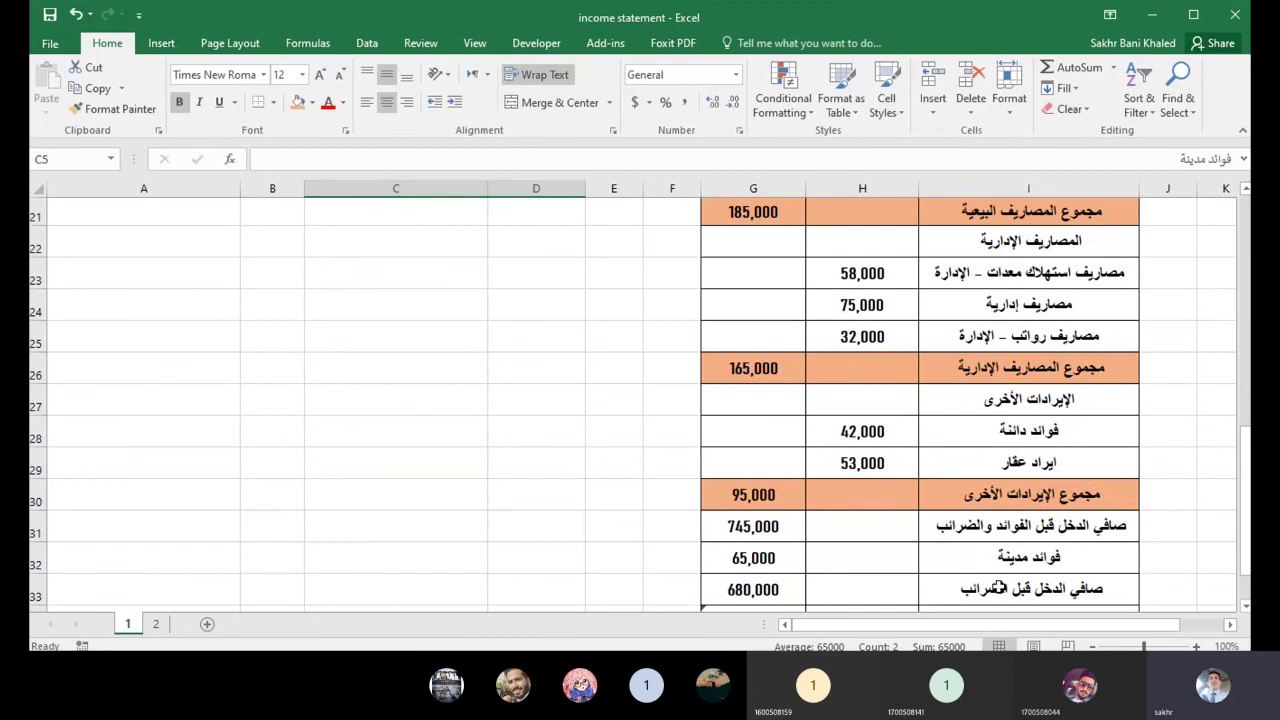
{"action": "scroll", "coordinate": [960, 560], "scroll_direction": "down", "scroll_amount": 1}
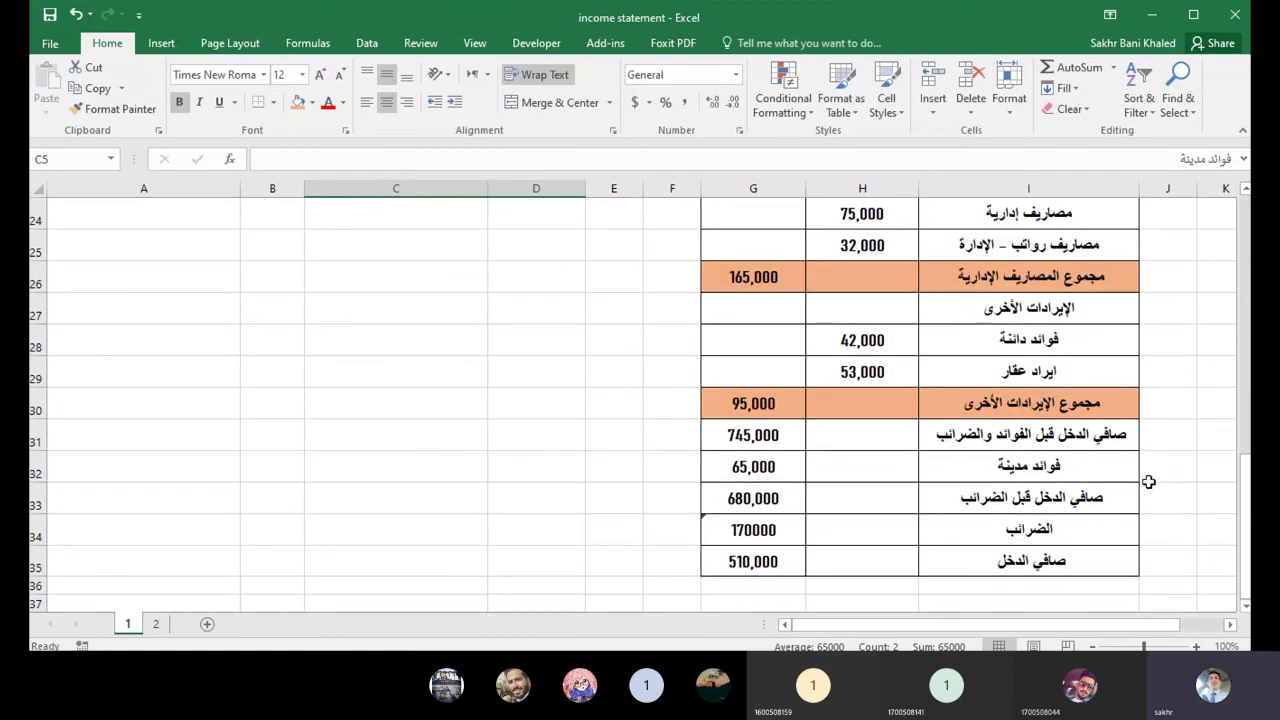
{"action": "left_click", "coordinate": [743, 499]}
{"action": "left_click", "coordinate": [310, 166]}
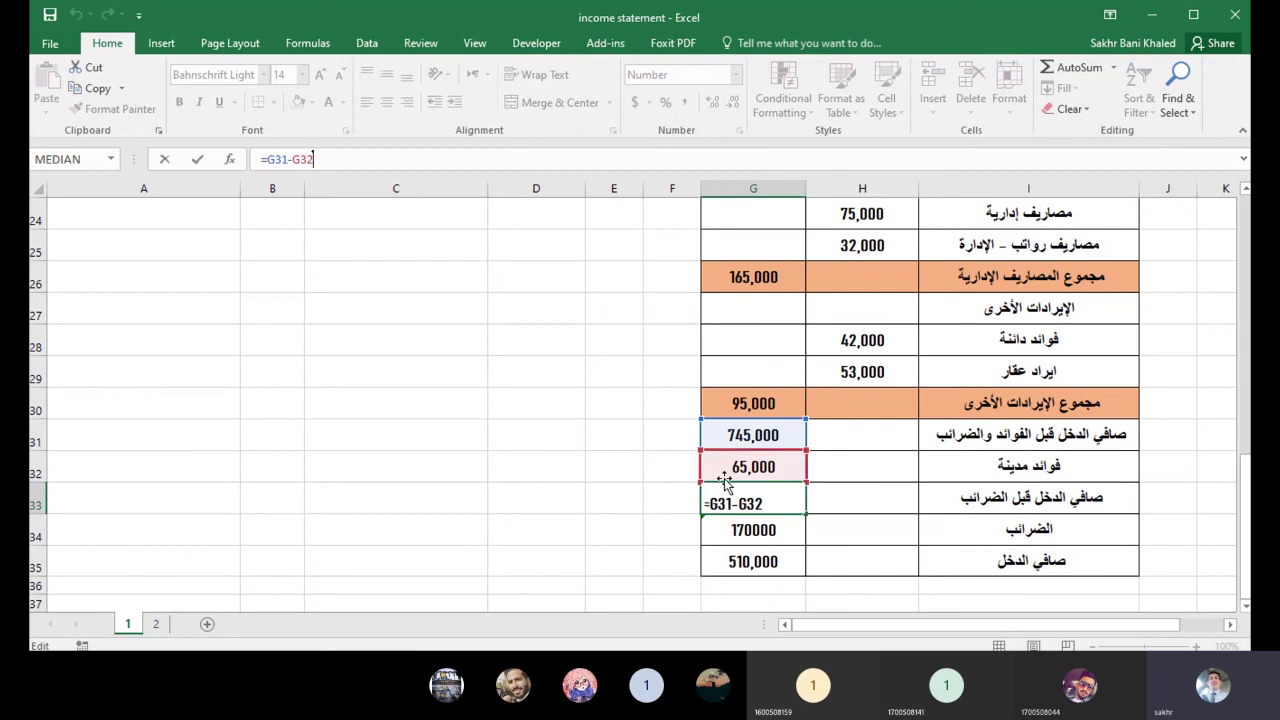
{"action": "key", "text": "ctrl+Return"}
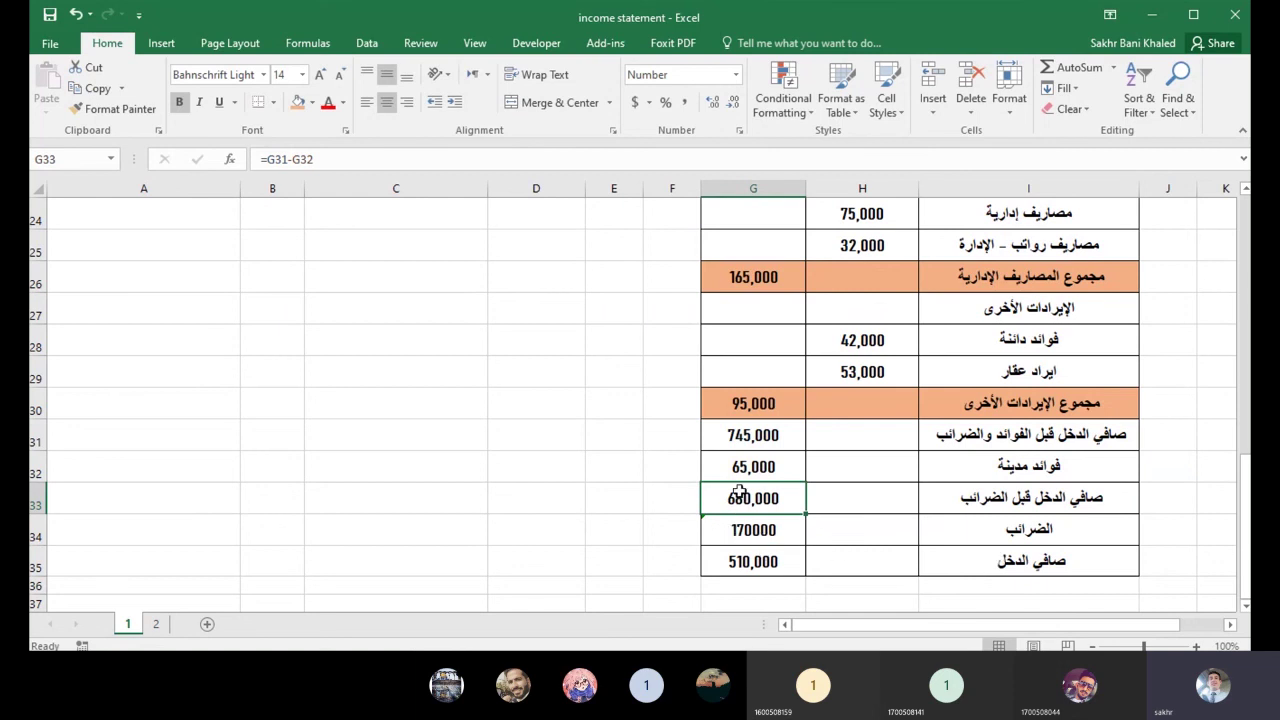
Examine the tax formula in G34 and trace it to the tax rate in D9 and the pre-tax income in G33.
{"action": "left_click", "coordinate": [750, 532]}
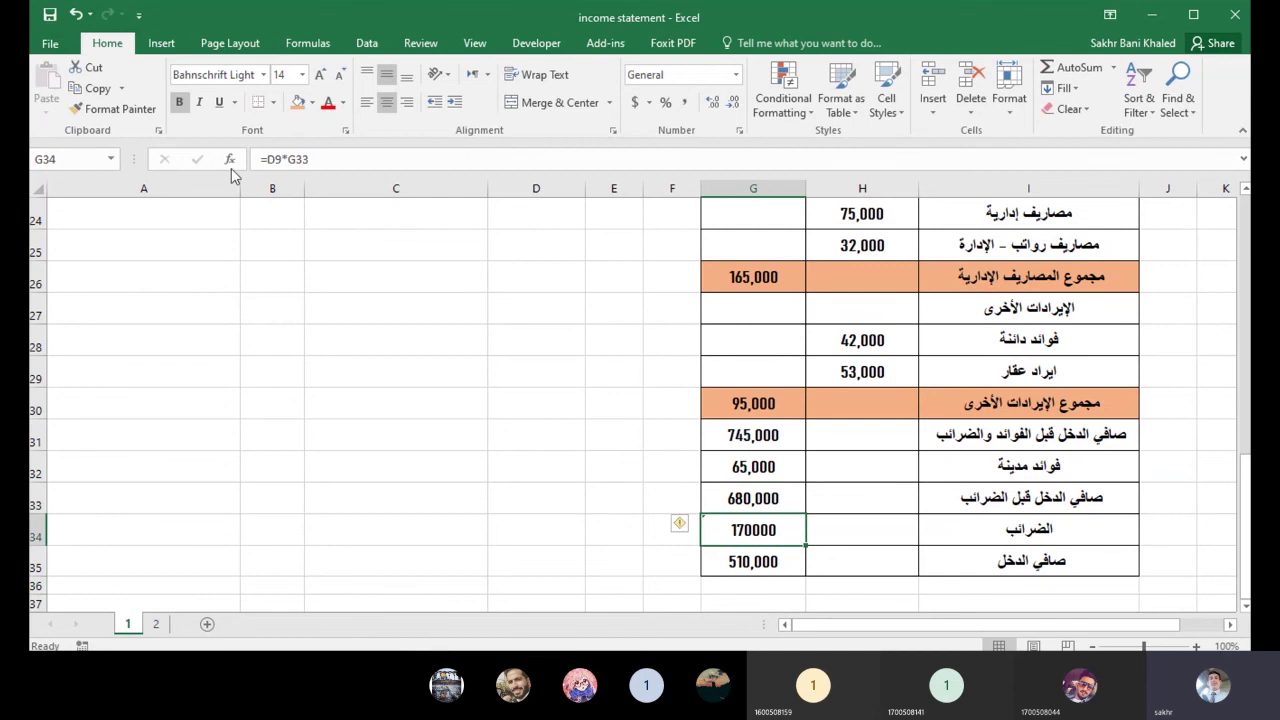
{"action": "key", "text": "F2"}
{"action": "scroll", "coordinate": [398, 420], "scroll_direction": "up", "scroll_amount": 7}
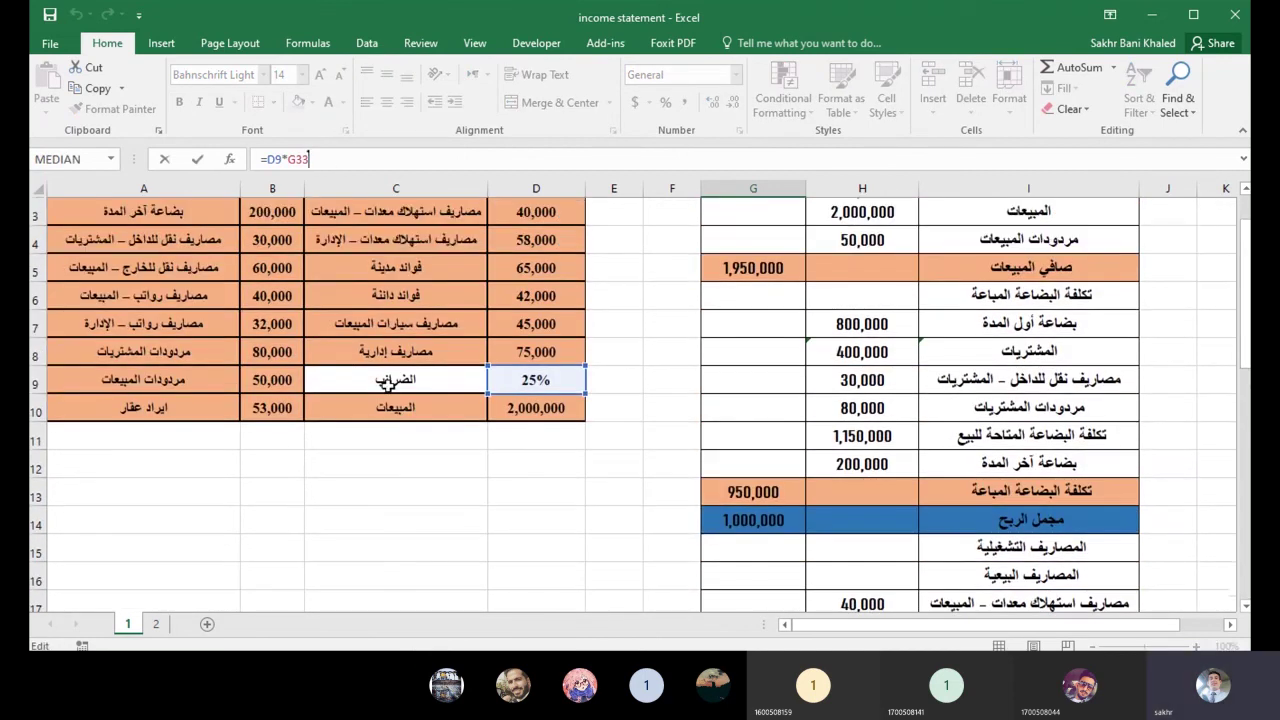
{"action": "scroll", "coordinate": [1246, 340], "scroll_direction": "down", "scroll_amount": 6}
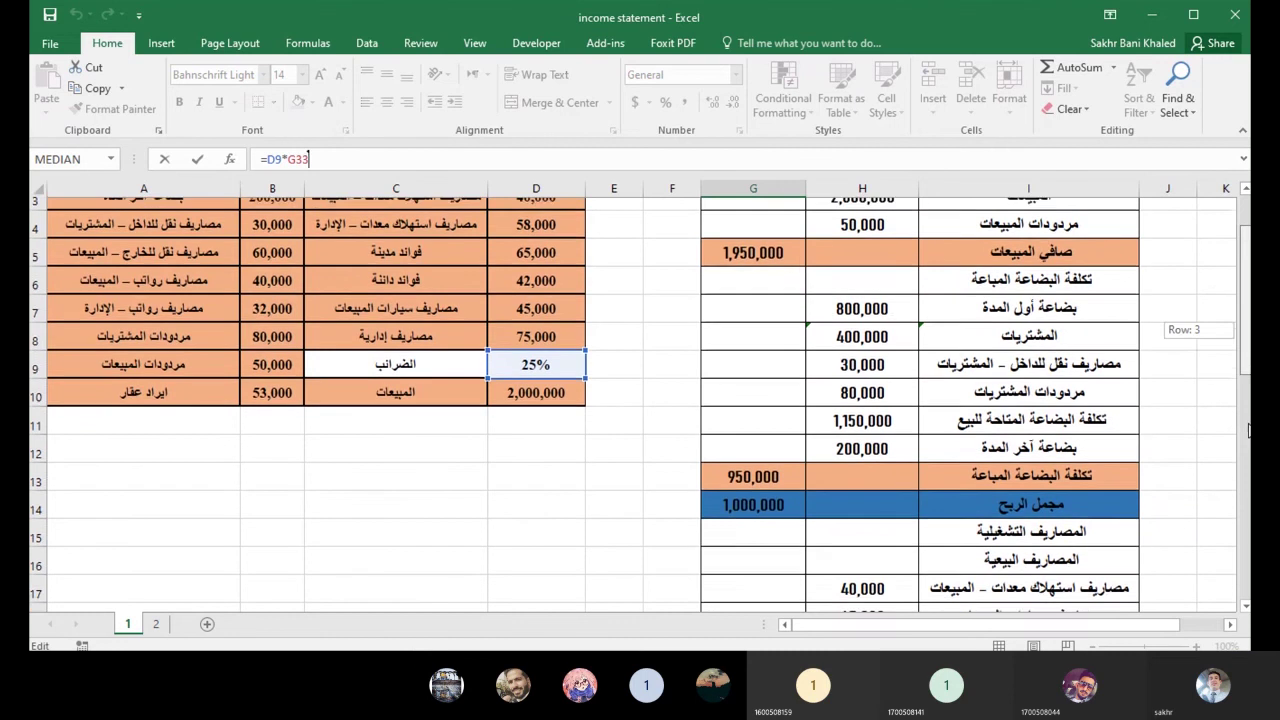
{"action": "scroll", "coordinate": [1246, 340], "scroll_direction": "down", "scroll_amount": 1}
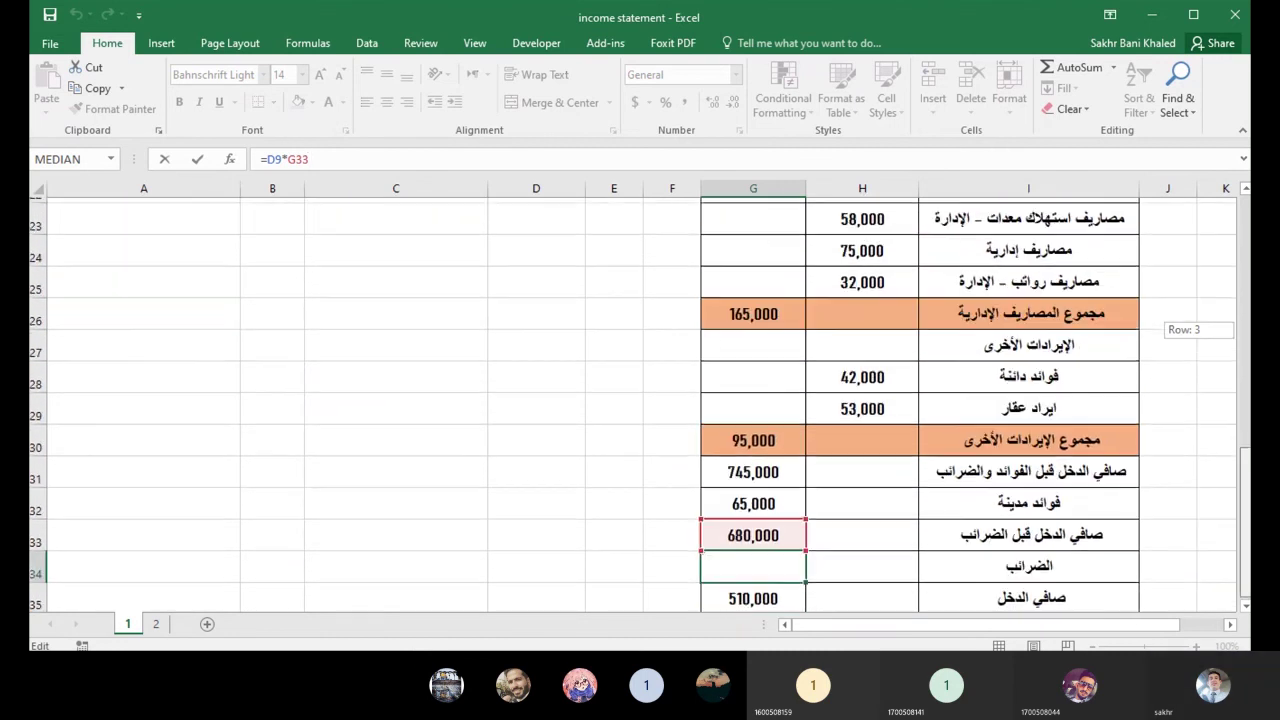
{"action": "key", "text": "ctrl+Return"}
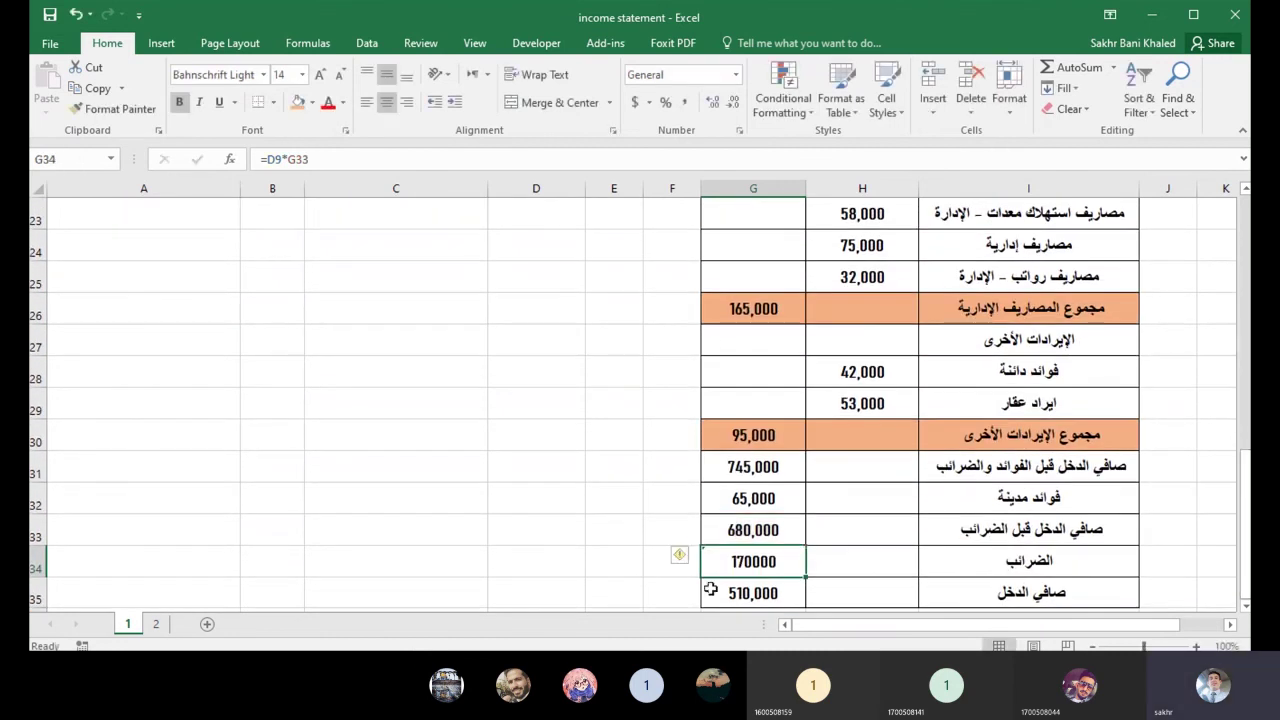
Shade the "صافي الدخل" row in G35:I35 of the income statement with the orange fill.
{"action": "left_click", "coordinate": [722, 601]}
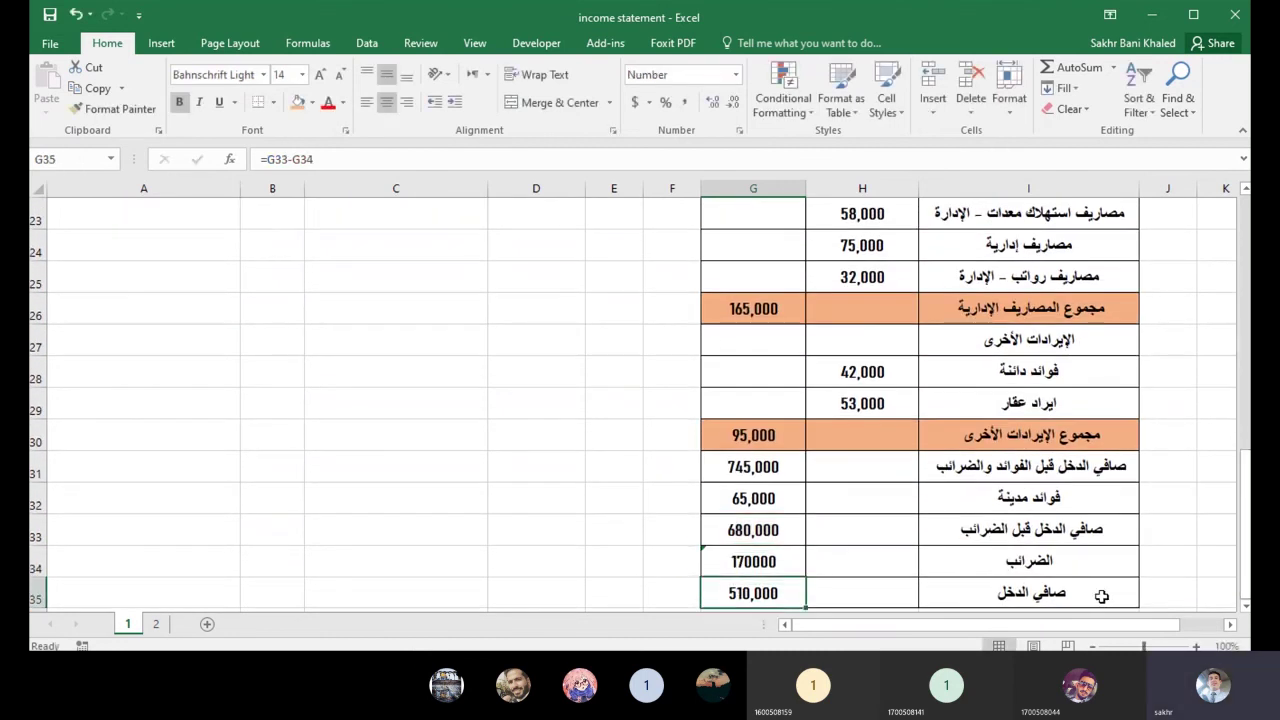
{"action": "left_click_drag", "start_coordinate": [1101, 596], "coordinate": [720, 592]}
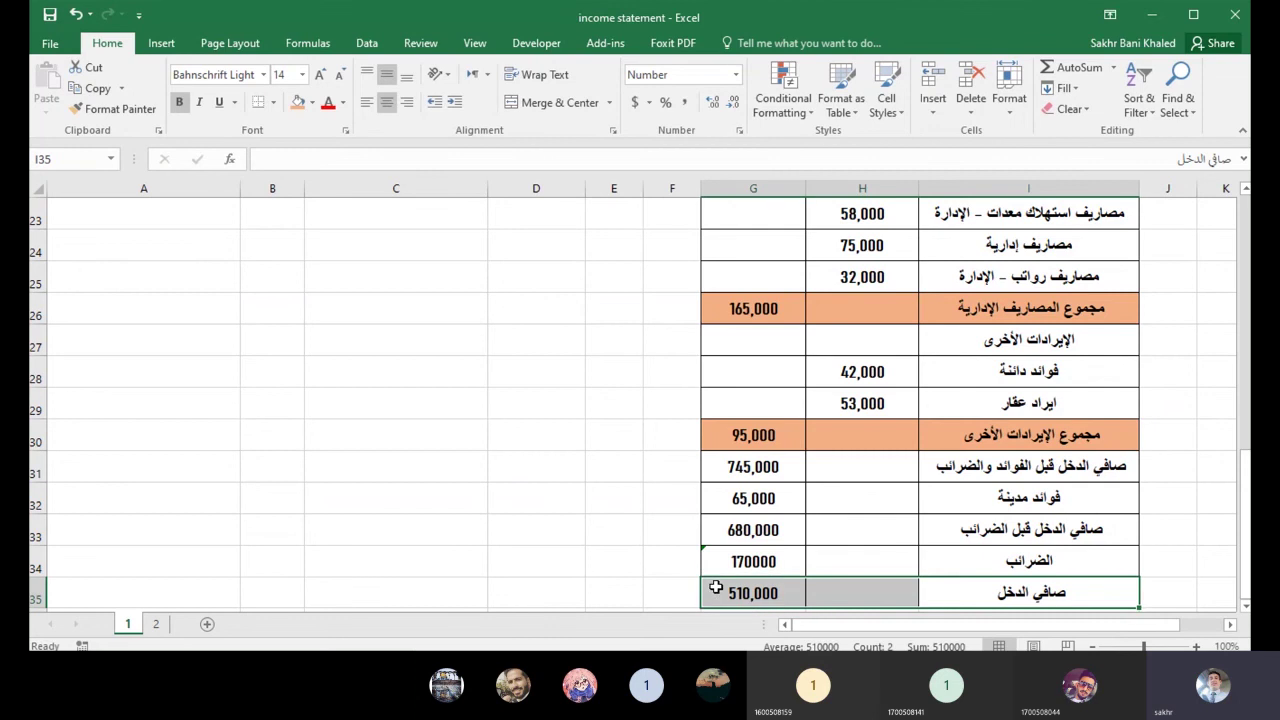
{"action": "left_click", "coordinate": [297, 102]}
{"action": "left_click", "coordinate": [382, 390]}
Color the selling expenses total in G21 and the administrative expenses total in G26 with the red font.
{"action": "scroll", "coordinate": [797, 364], "scroll_direction": "up", "scroll_amount": 4}
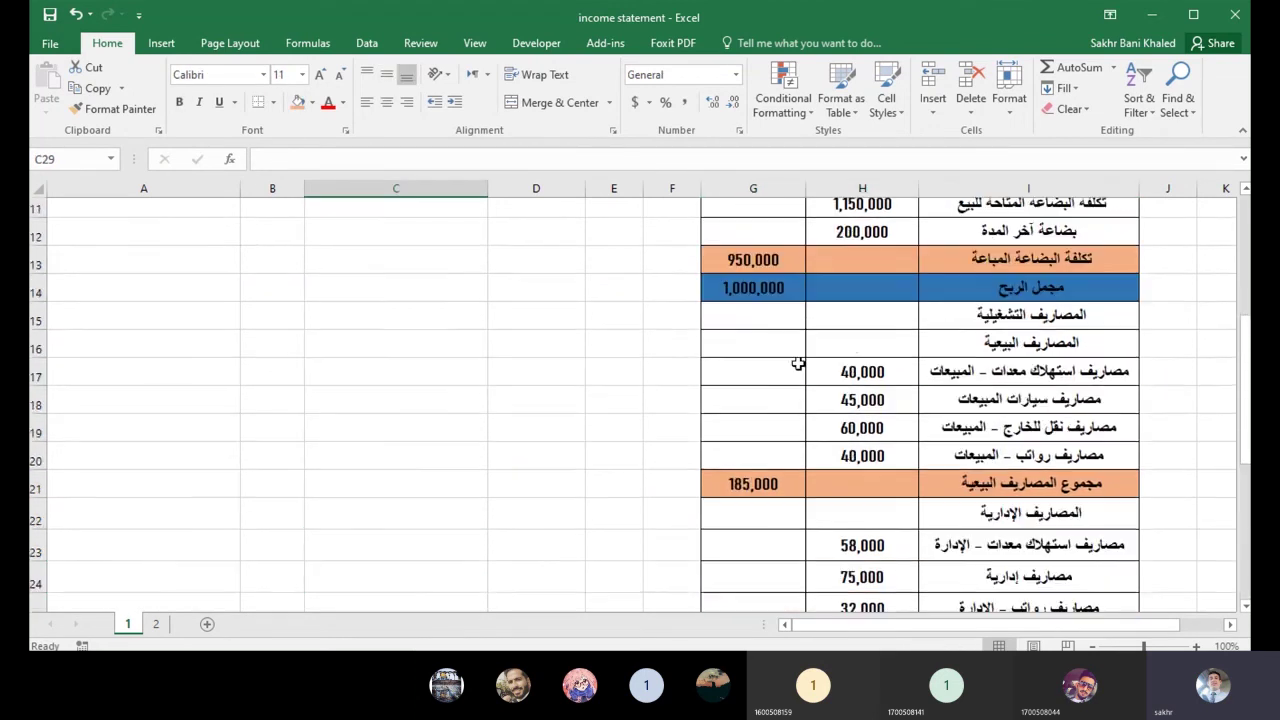
{"action": "scroll", "coordinate": [797, 364], "scroll_direction": "up", "scroll_amount": 4}
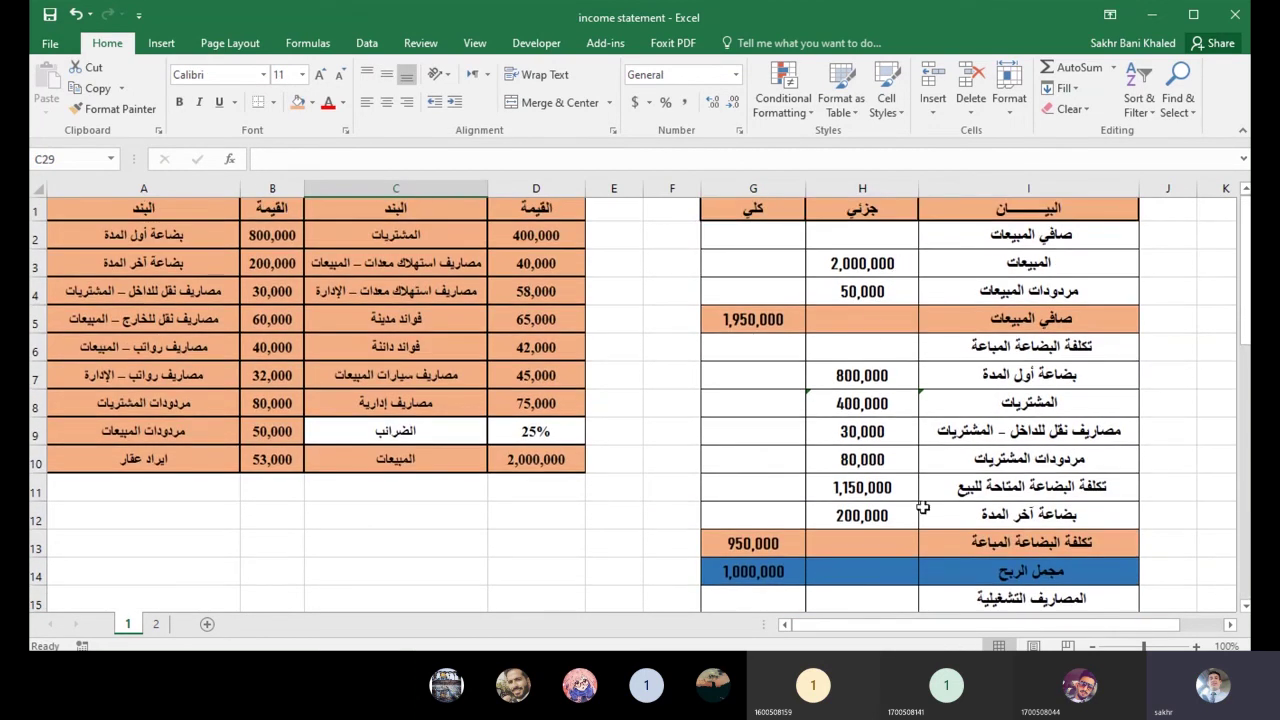
{"action": "scroll", "coordinate": [980, 530], "scroll_direction": "down", "scroll_amount": 2}
{"action": "scroll", "coordinate": [980, 530], "scroll_direction": "up", "scroll_amount": 2}
{"action": "scroll", "coordinate": [878, 437], "scroll_direction": "down", "scroll_amount": 3}
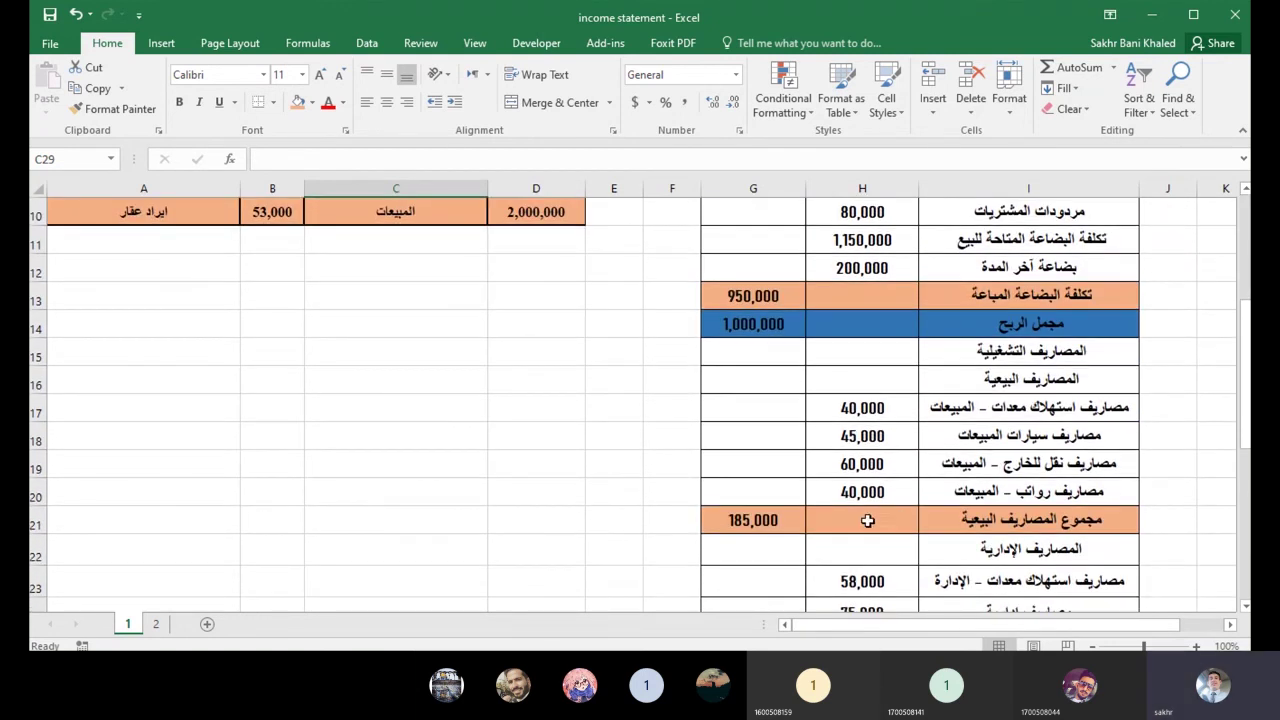
{"action": "left_click", "coordinate": [714, 516]}
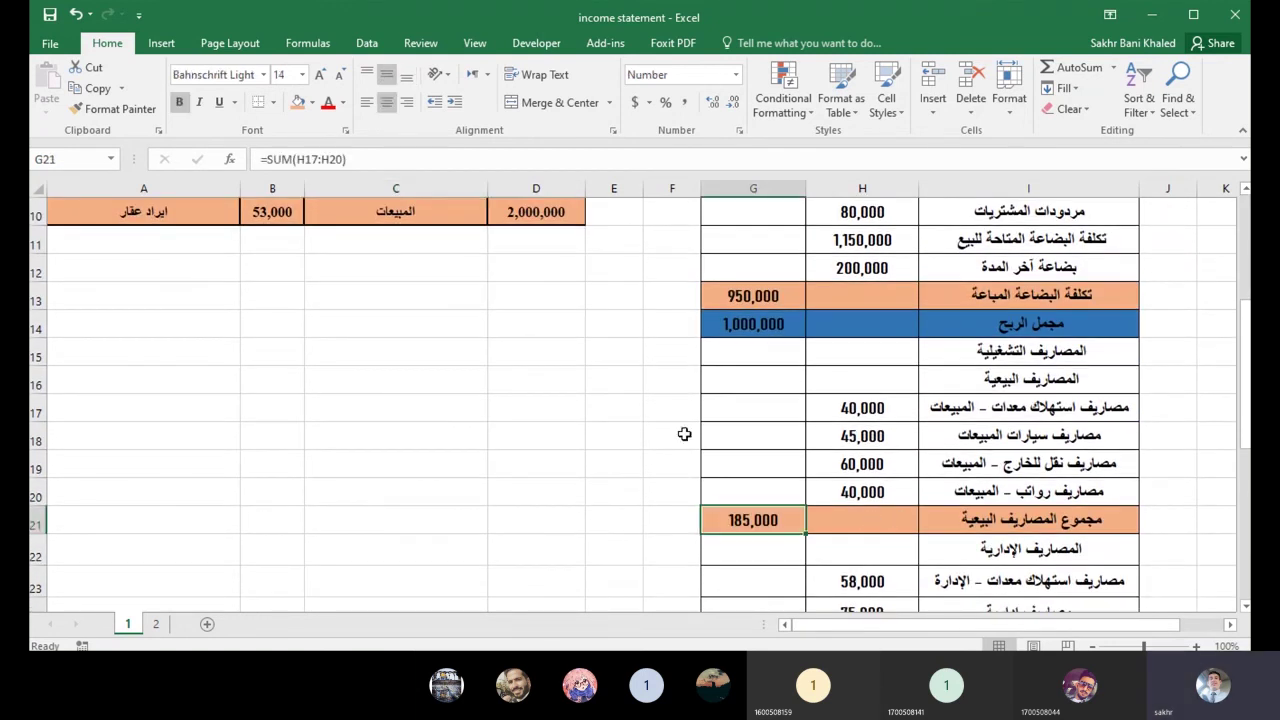
{"action": "left_click", "coordinate": [328, 102]}
{"action": "scroll", "coordinate": [765, 480], "scroll_direction": "down", "scroll_amount": 3}
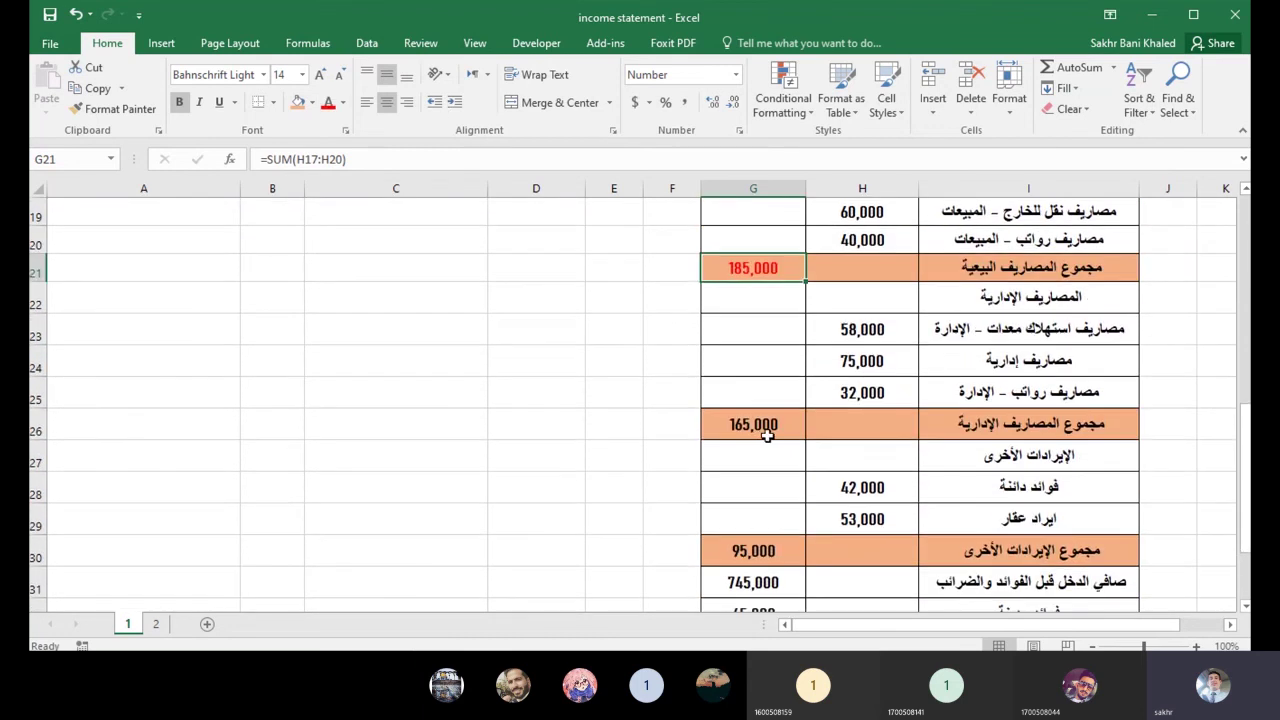
{"action": "left_click", "coordinate": [766, 428]}
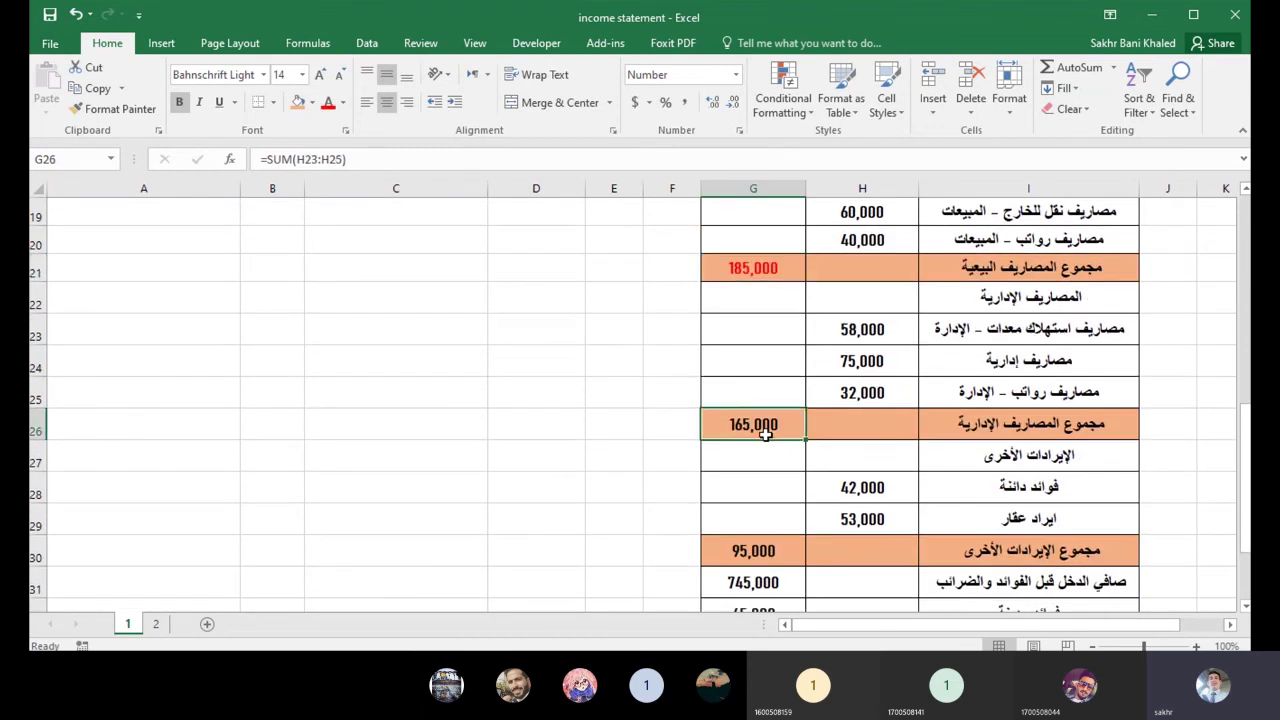
{"action": "left_click", "coordinate": [329, 106]}
Color the sales returns in H4, purchase returns in H10 and ending inventory in H12 with the red font.
{"action": "scroll", "coordinate": [1118, 494], "scroll_direction": "up", "scroll_amount": 6}
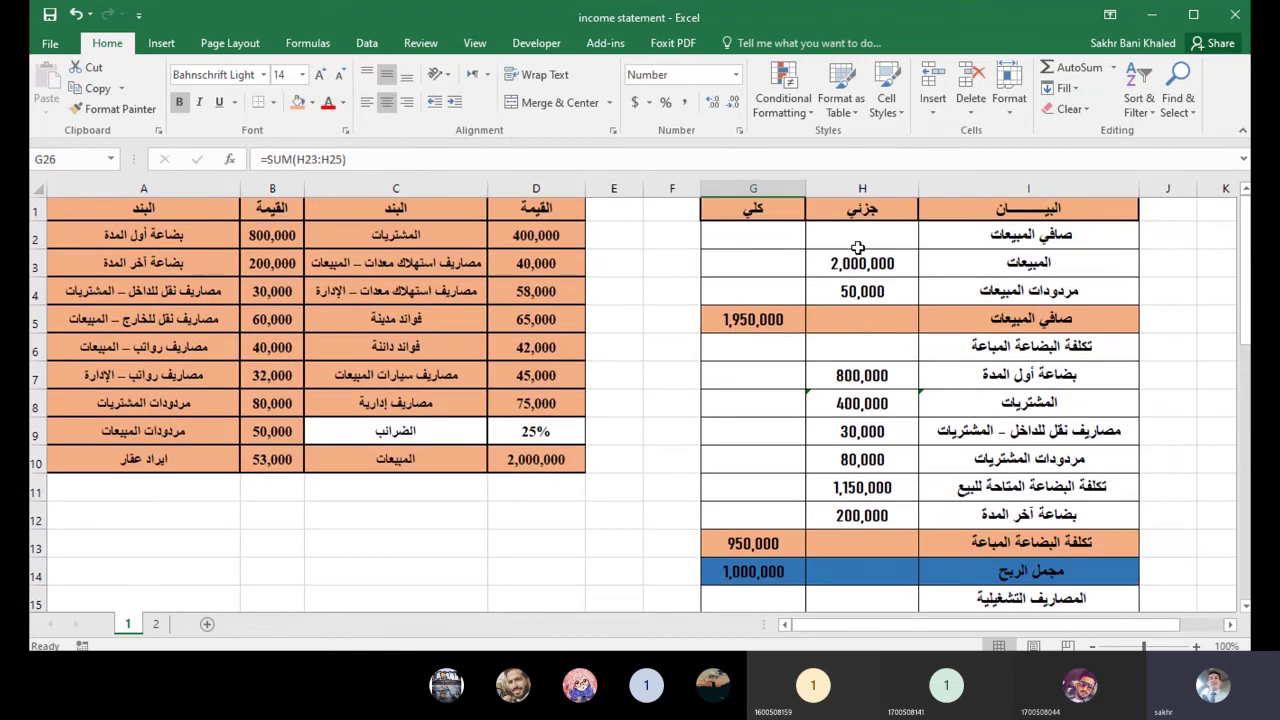
{"action": "left_click", "coordinate": [846, 293]}
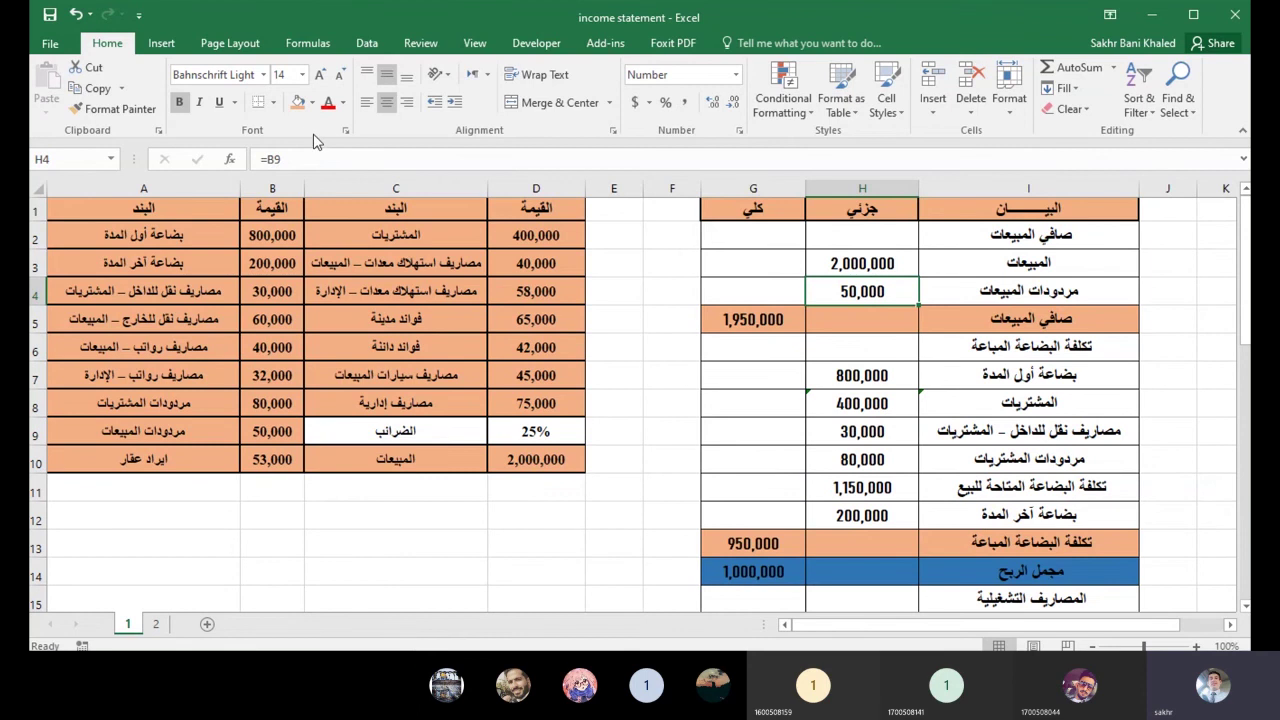
{"action": "left_click", "coordinate": [327, 102]}
{"action": "left_click", "coordinate": [862, 459]}
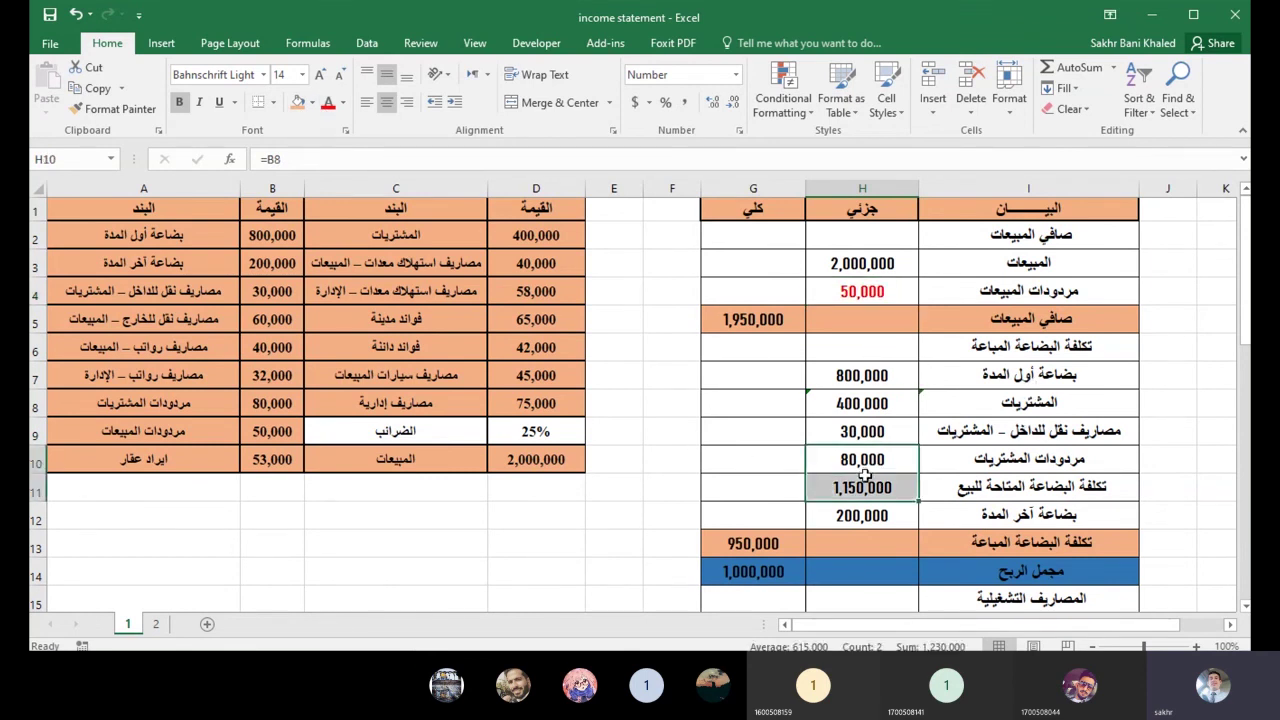
{"action": "left_click", "coordinate": [327, 102]}
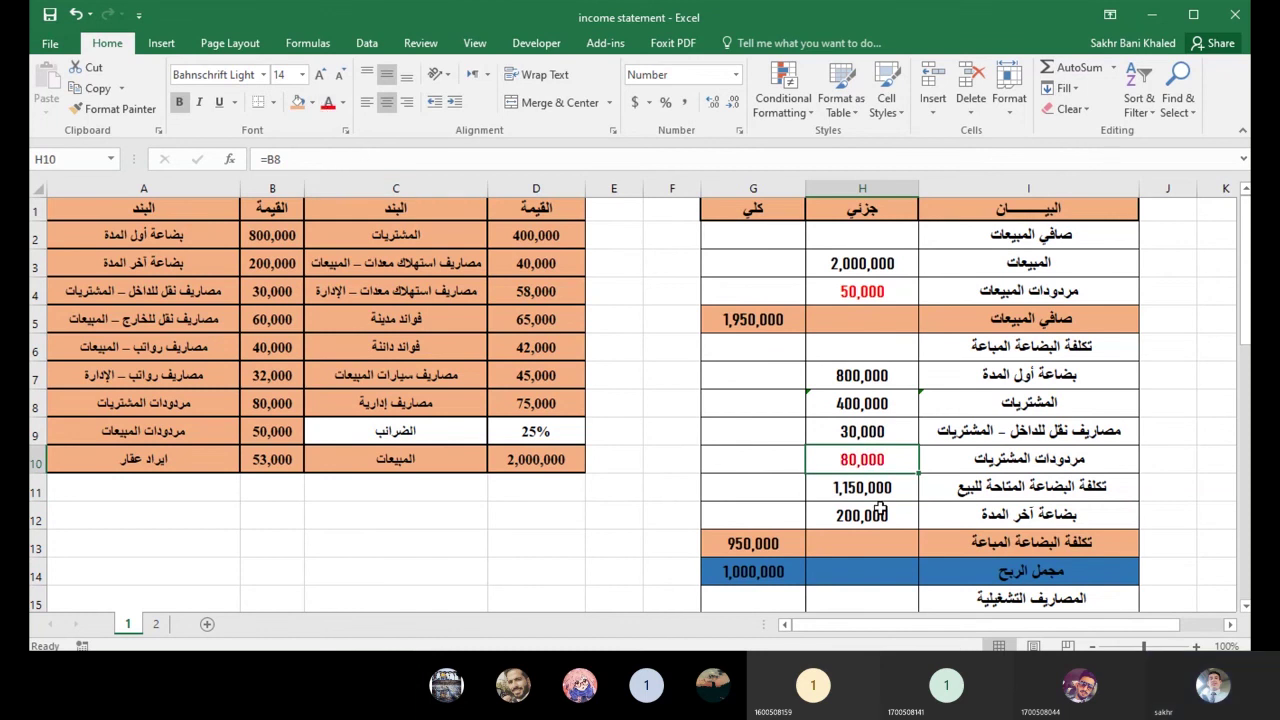
{"action": "left_click", "coordinate": [878, 518]}
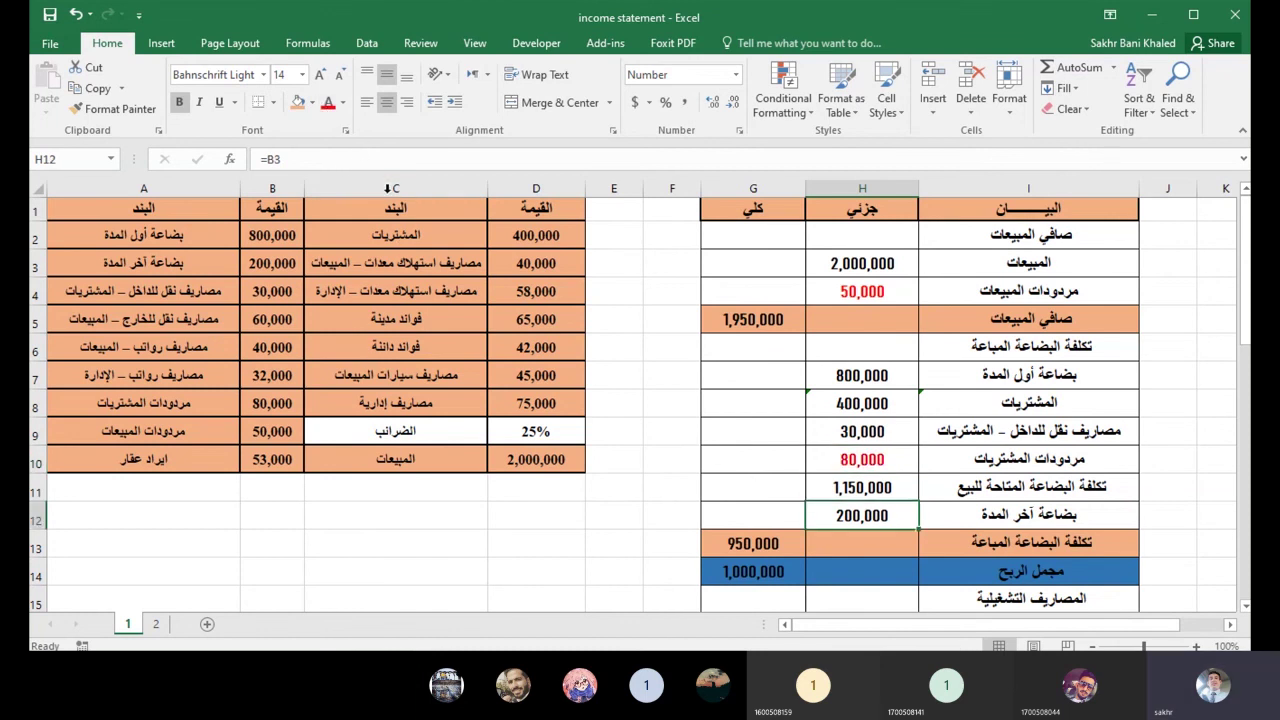
{"action": "left_click", "coordinate": [328, 103]}
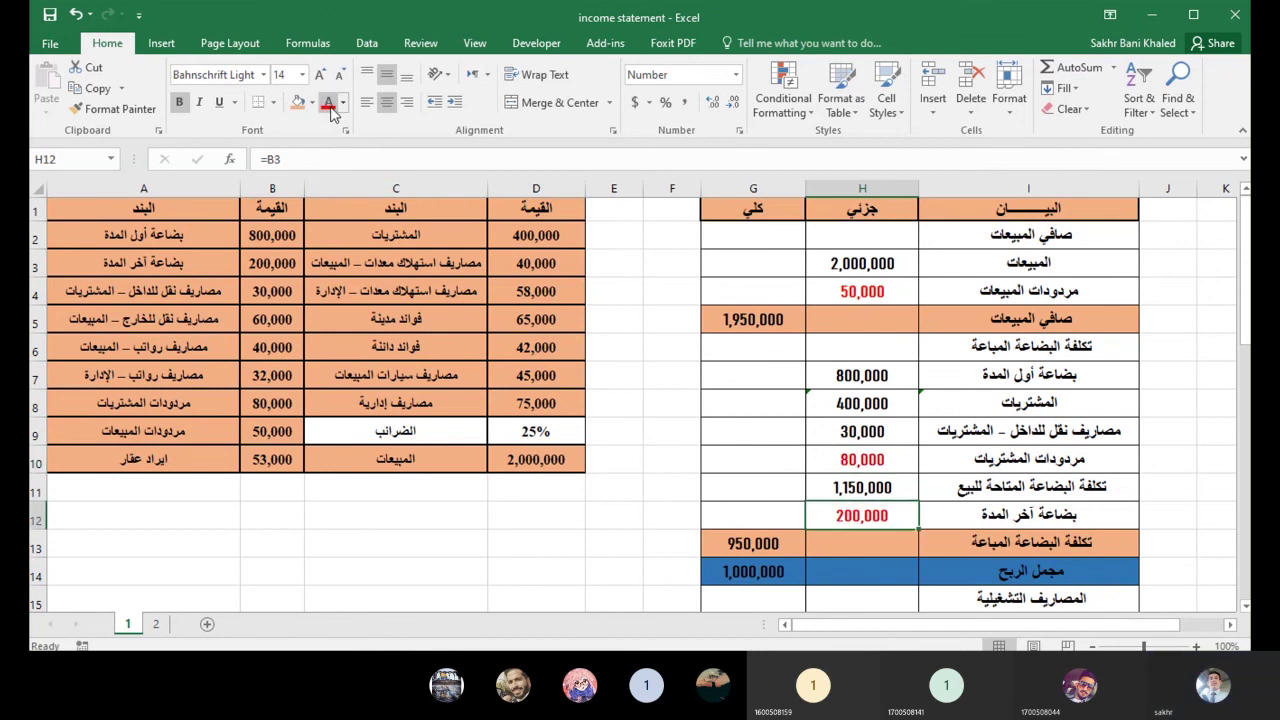
Color the "فوائد مدينة" amount in G32 and the "الضرائب" amount in G34 with the red font.
{"action": "scroll", "coordinate": [914, 535], "scroll_direction": "down", "scroll_amount": 2}
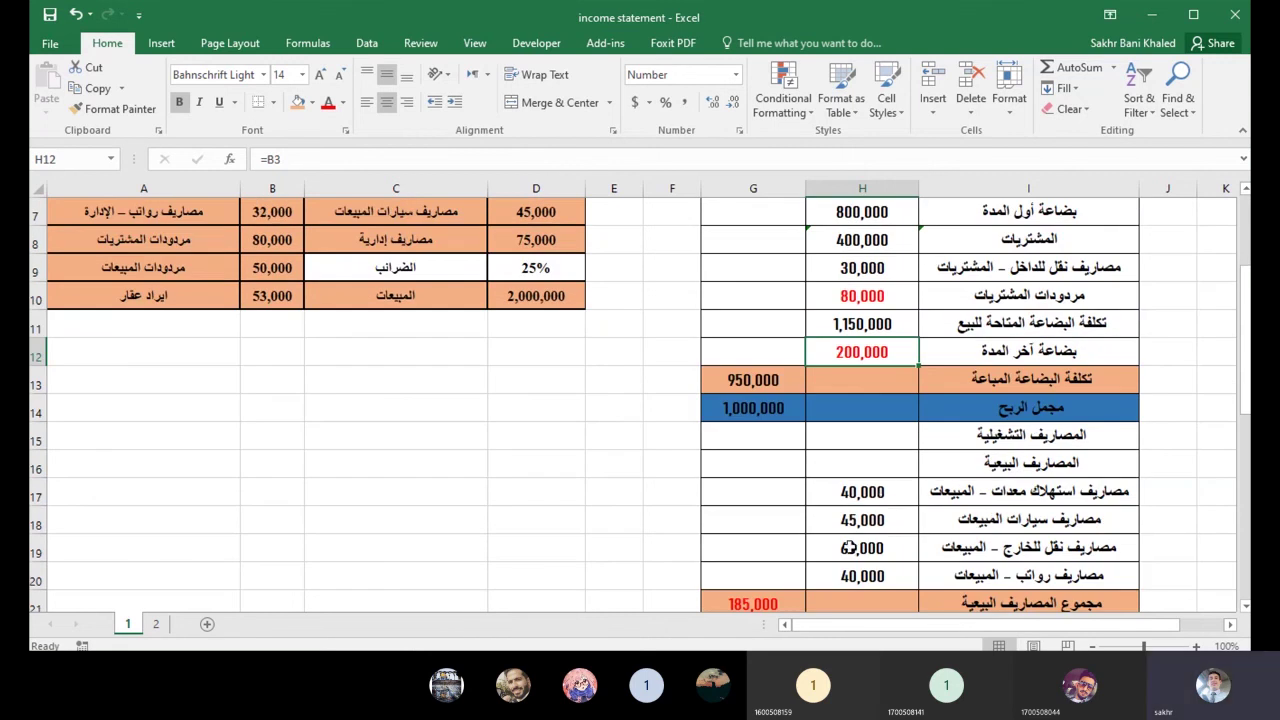
{"action": "scroll", "coordinate": [872, 491], "scroll_direction": "down", "scroll_amount": 2}
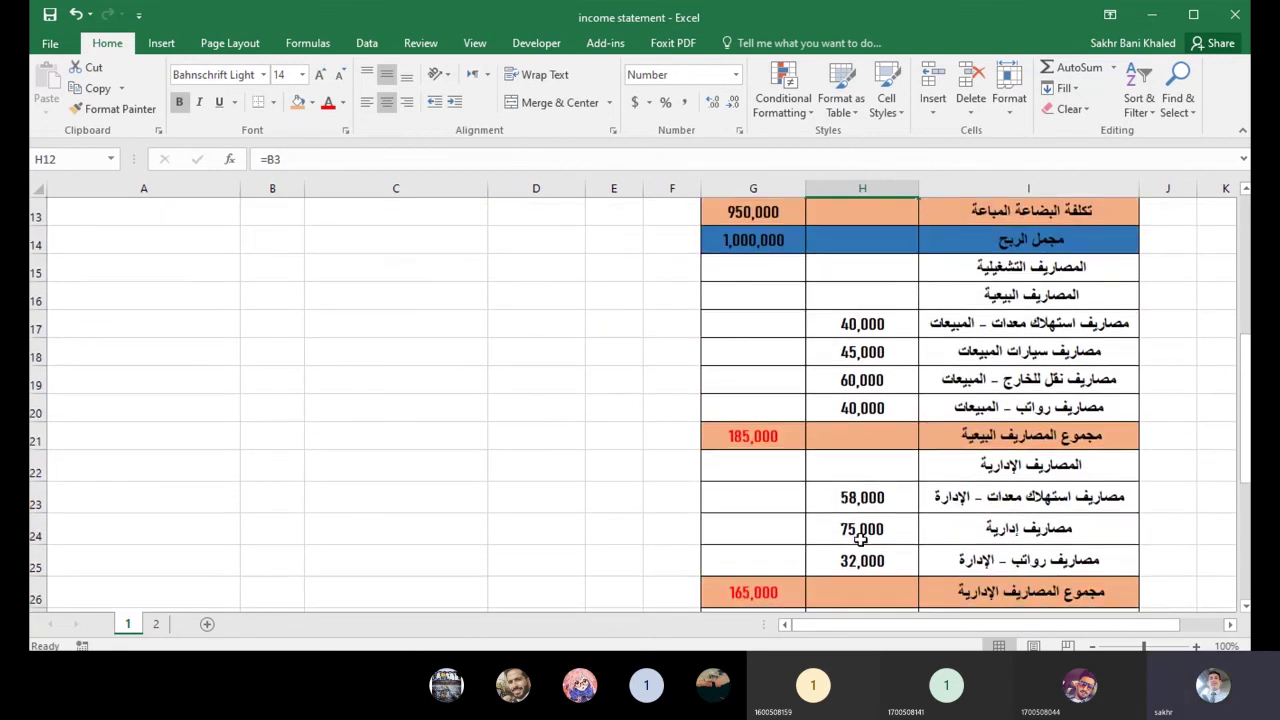
{"action": "scroll", "coordinate": [860, 538], "scroll_direction": "down", "scroll_amount": 4}
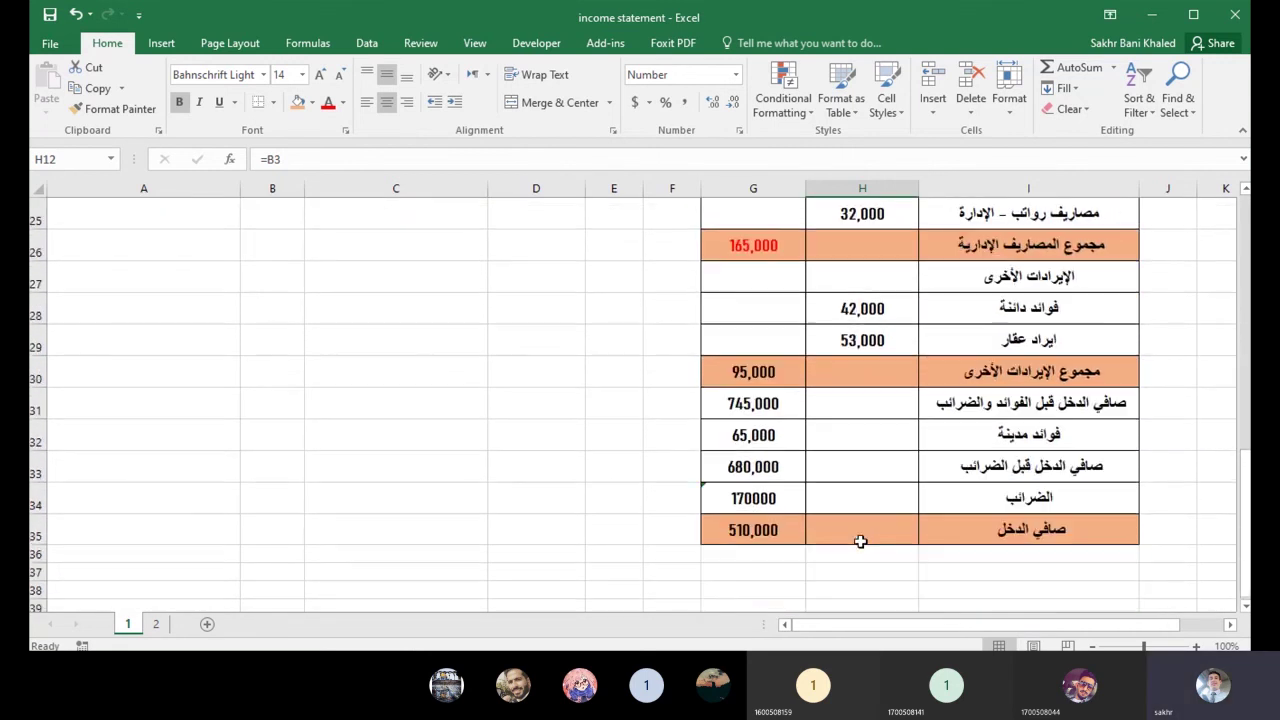
{"action": "left_click", "coordinate": [757, 435]}
{"action": "left_click", "coordinate": [327, 102]}
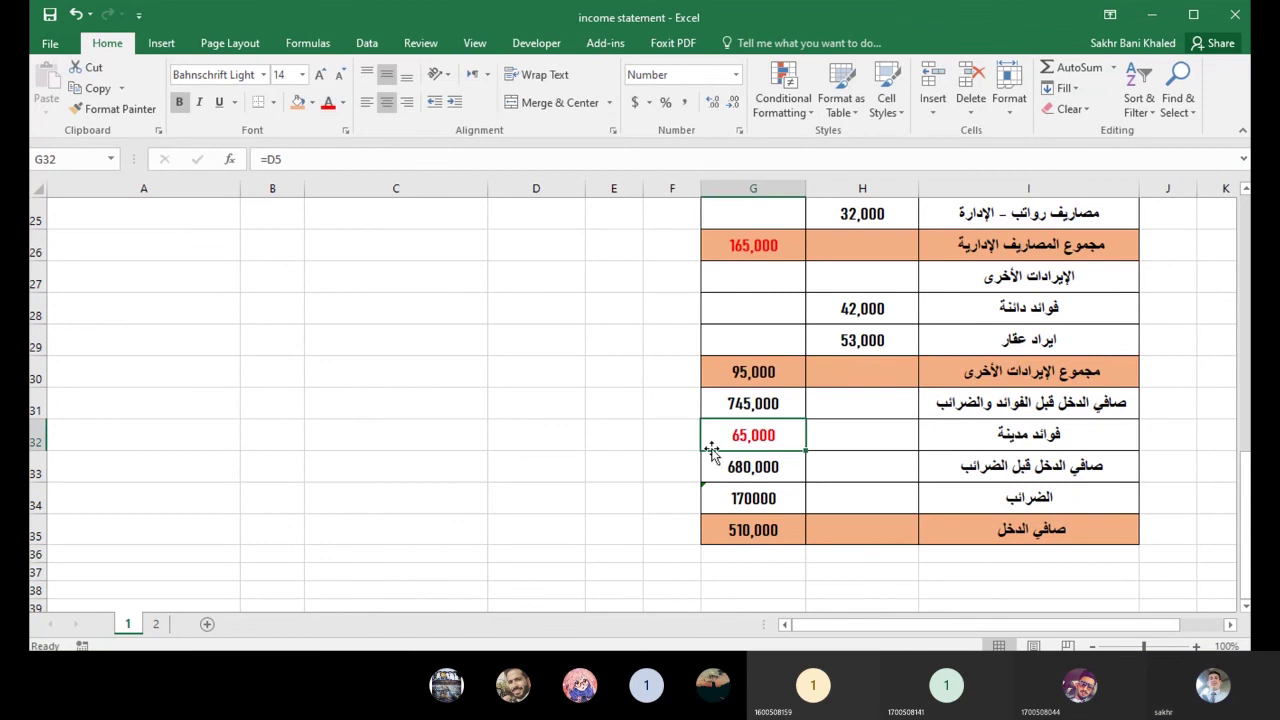
{"action": "left_click", "coordinate": [772, 499]}
{"action": "left_click", "coordinate": [328, 106]}
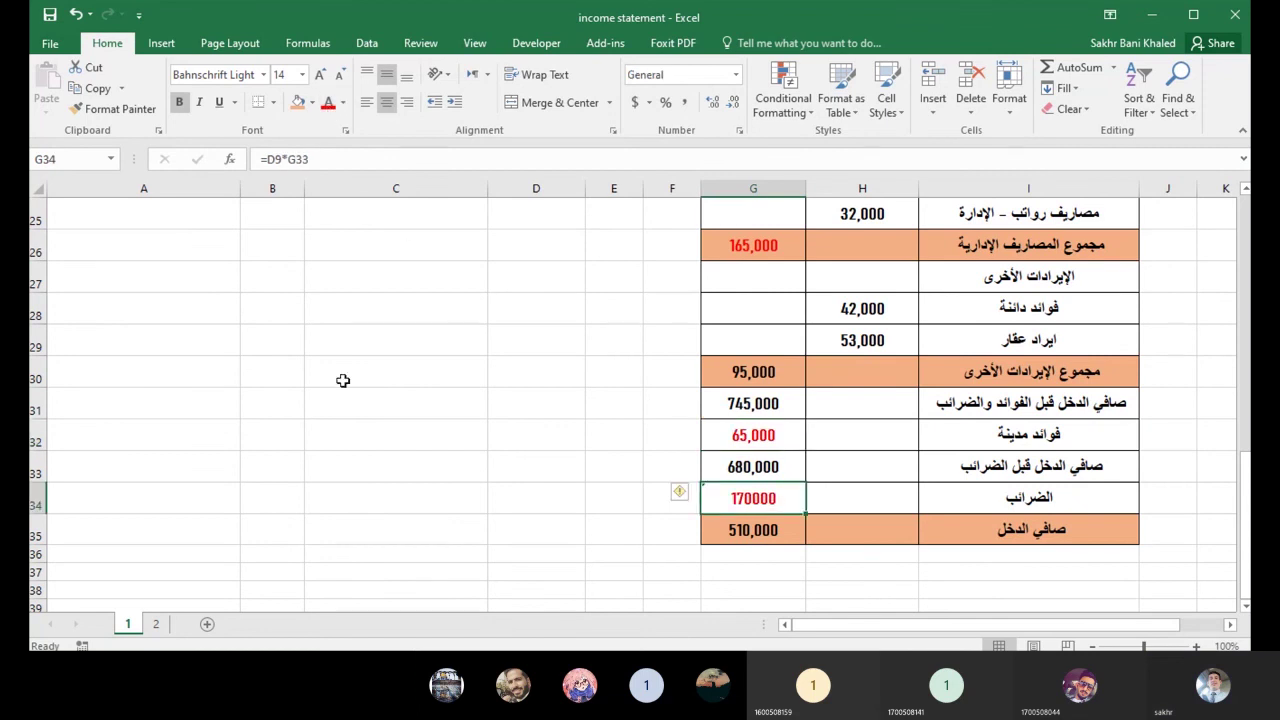